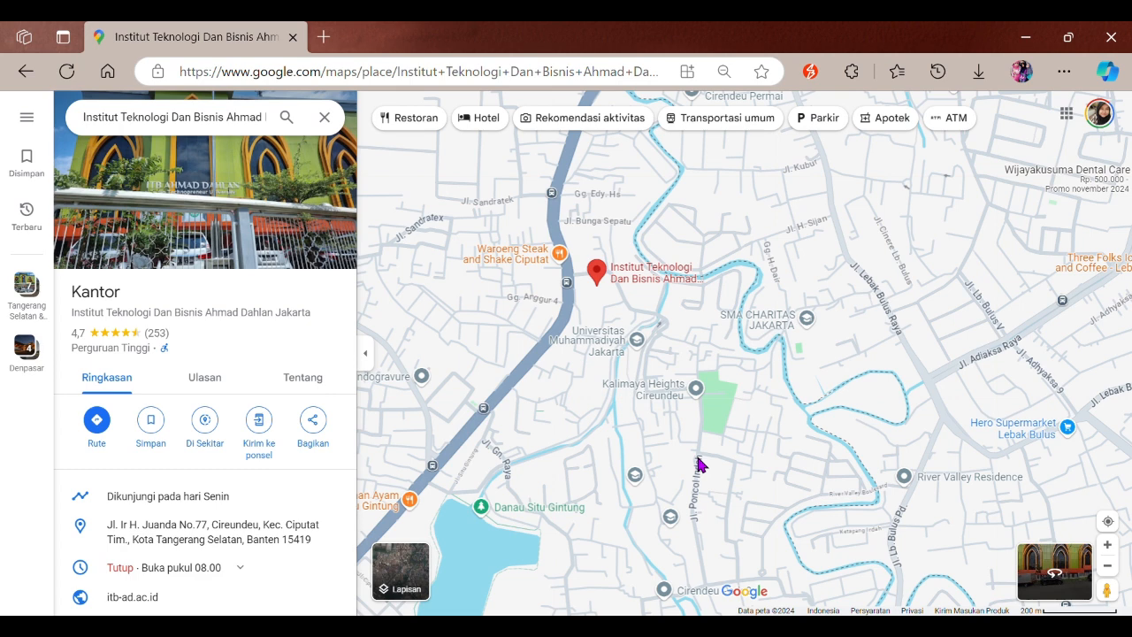
# Search the map for Cireundeu in Kota Tangerang Selatan, Banten, and frame its whole boundary
pyautogui.click(172, 116)
pyautogui.tripleClick(177, 118)
pyautogui.write('Cirendy')
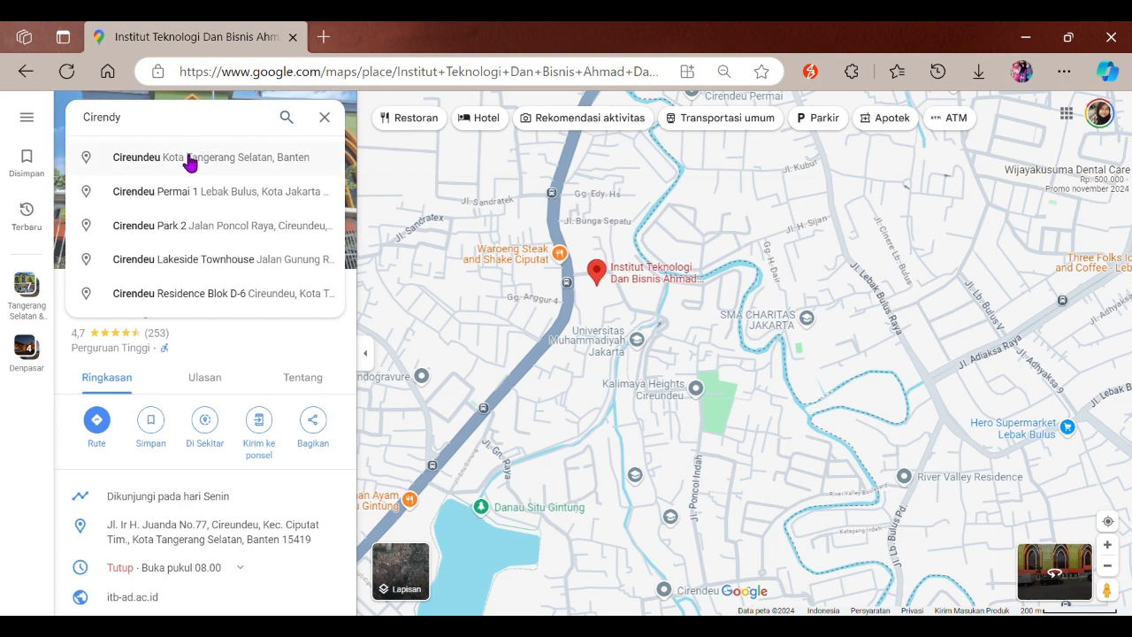
pyautogui.click(187, 158)
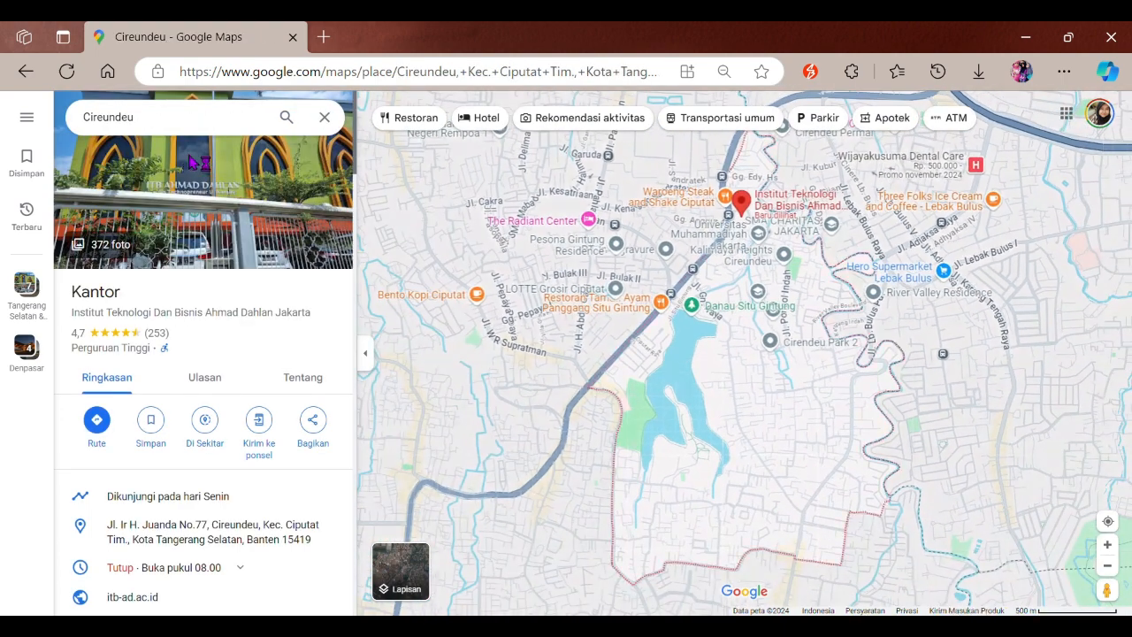
pyautogui.moveTo(694, 348); pyautogui.dragTo(616, 376)
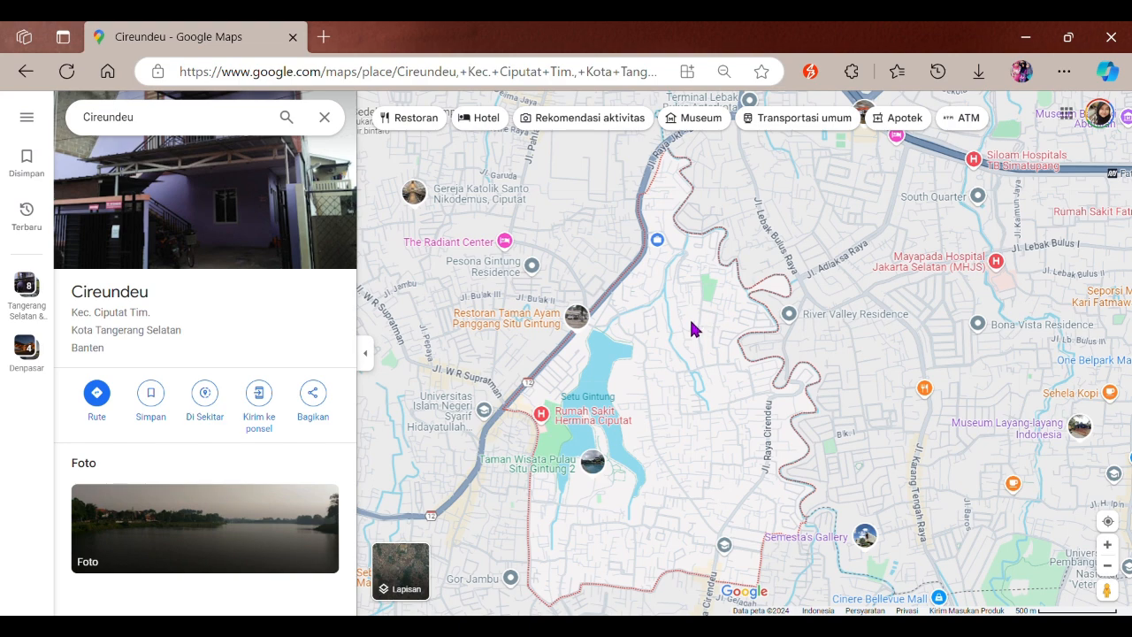
# Capture a rectangular screenshot of the map area enclosing the Cireundeu boundary and open the capture in Snipping Tool
pyautogui.press('super+shift+s')
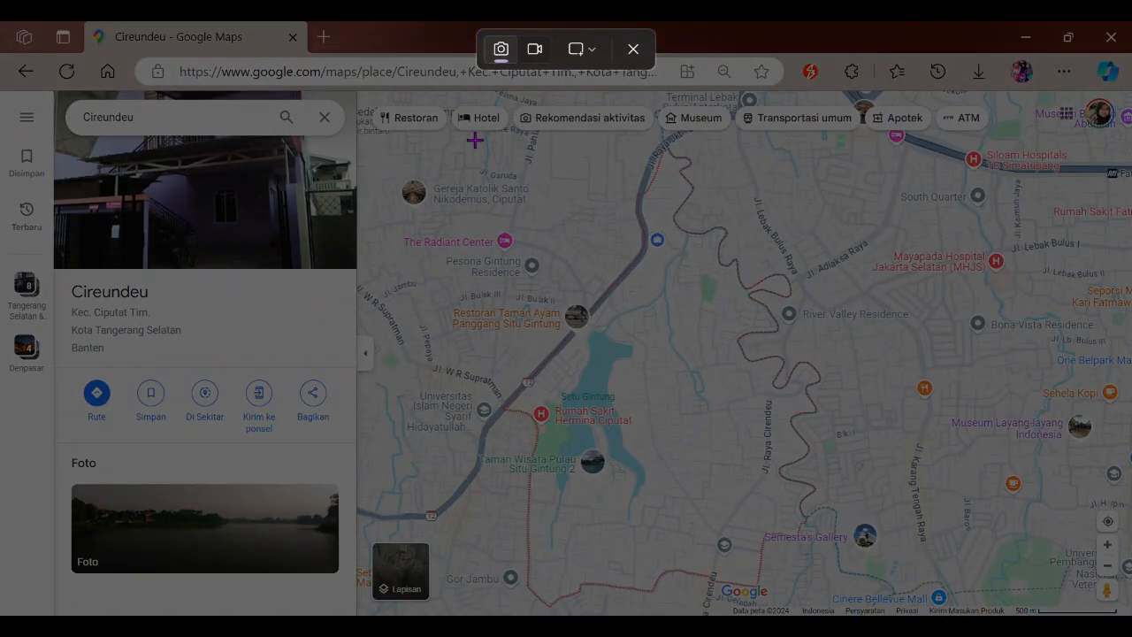
pyautogui.moveTo(460, 130); pyautogui.dragTo(912, 612)
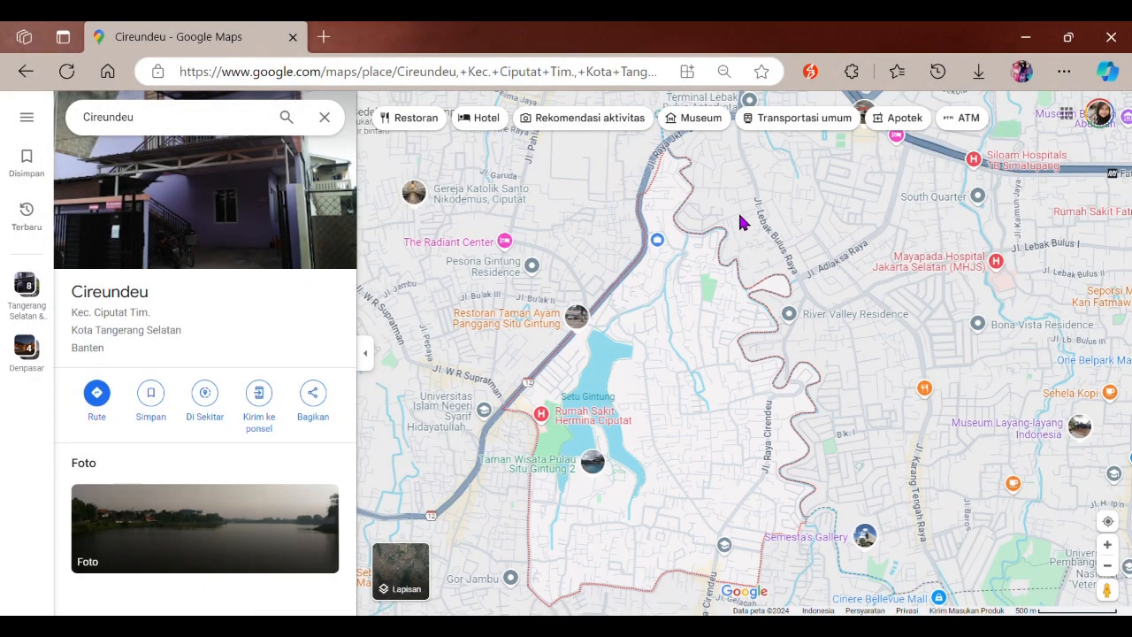
pyautogui.click(960, 378)
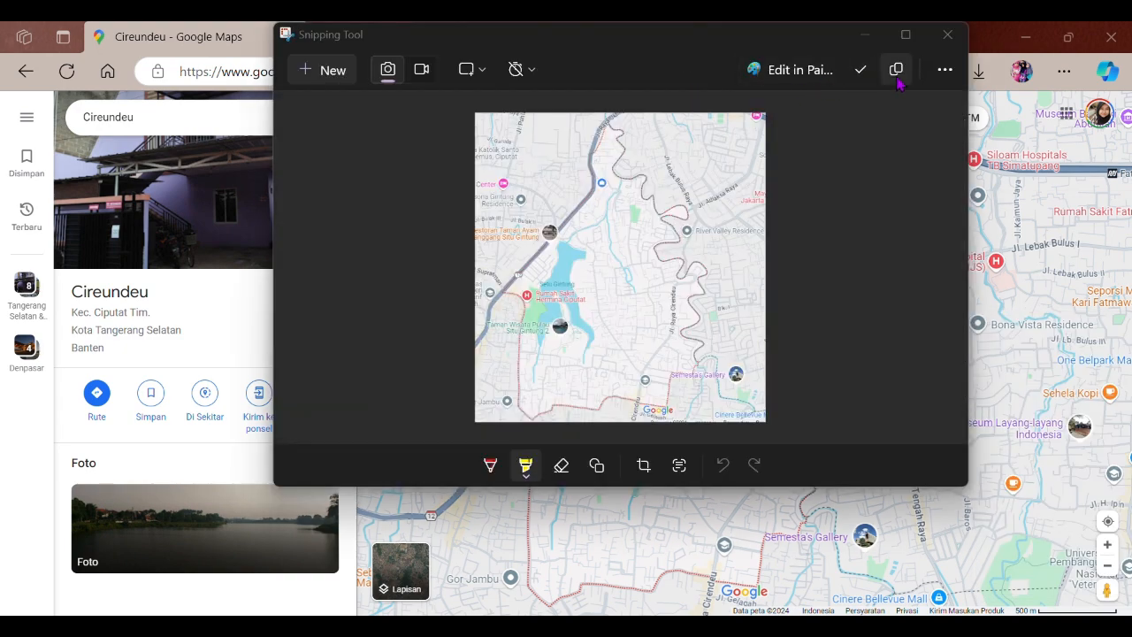
# Save the capture as Screenshot 2024-11-06 054654.png in the Screenshots folder, replacing the existing file, and close Snipping Tool
pyautogui.click(868, 71)
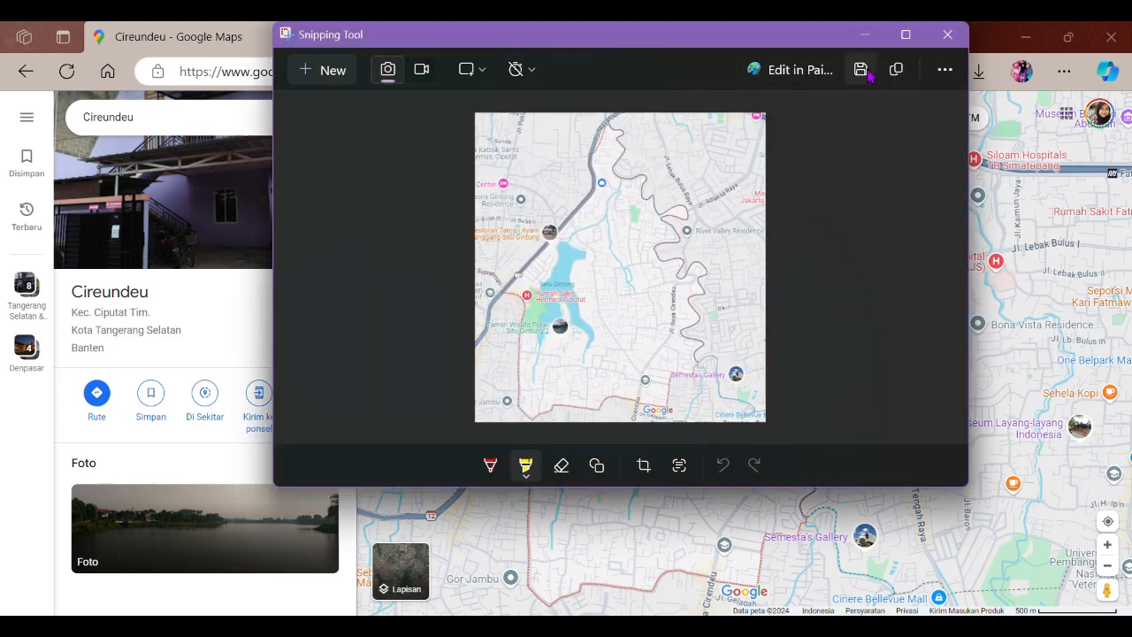
pyautogui.click(863, 70)
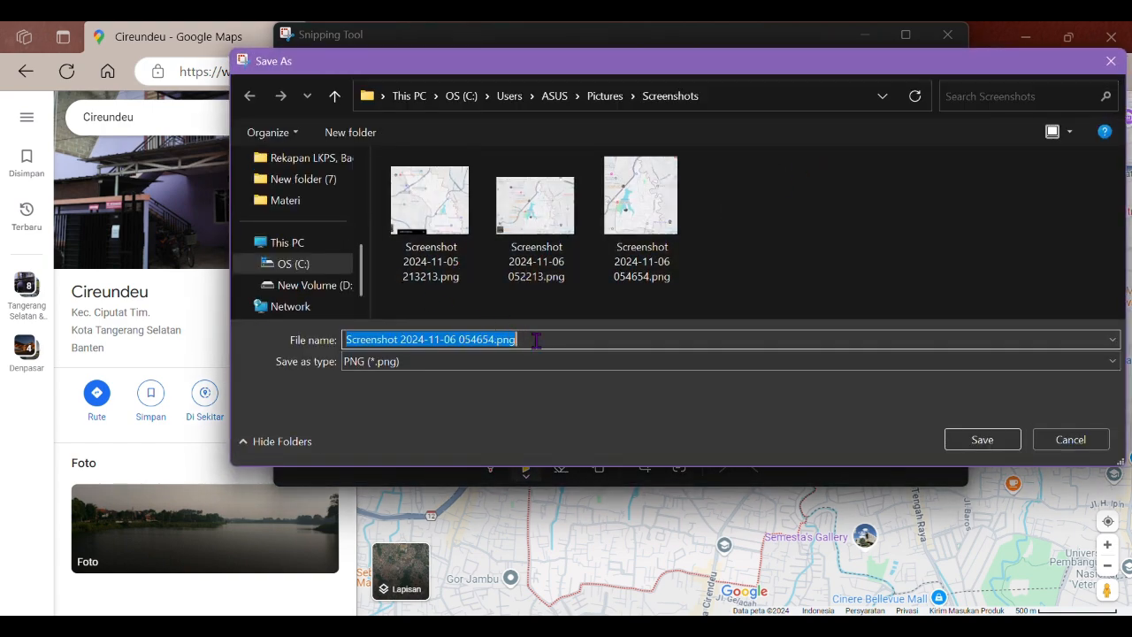
pyautogui.click(983, 440)
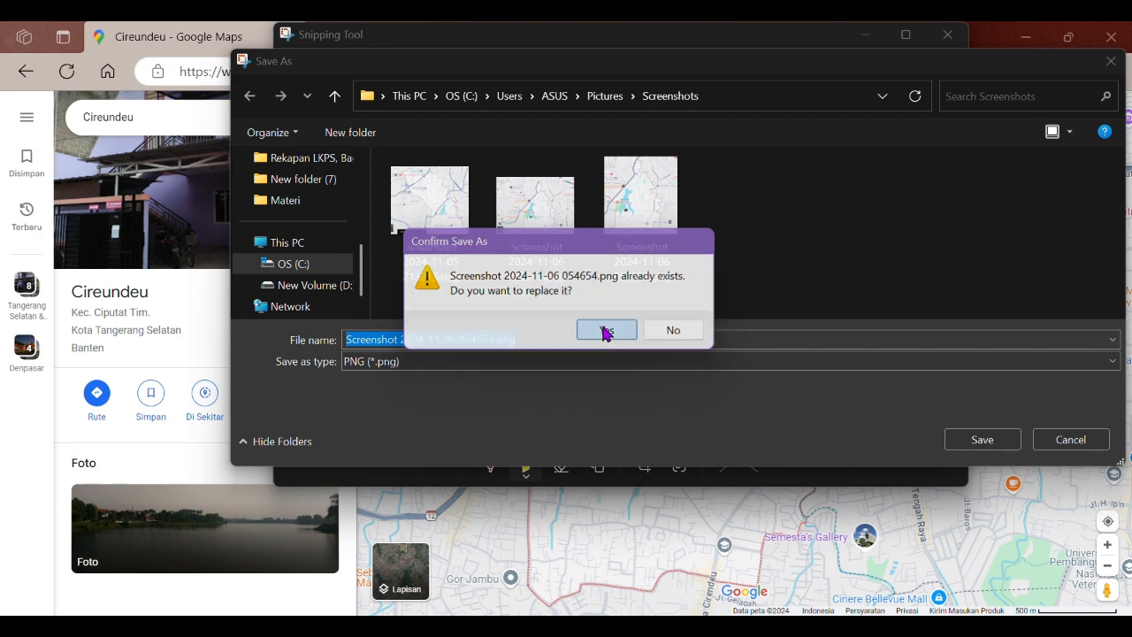
pyautogui.click(607, 330)
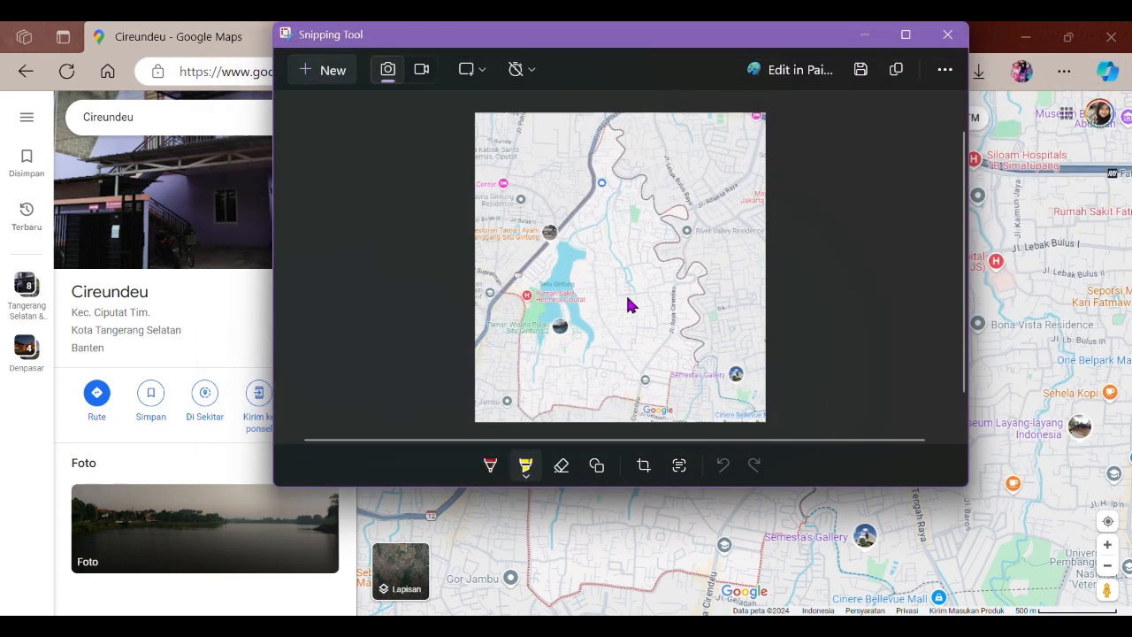
pyautogui.click(938, 42)
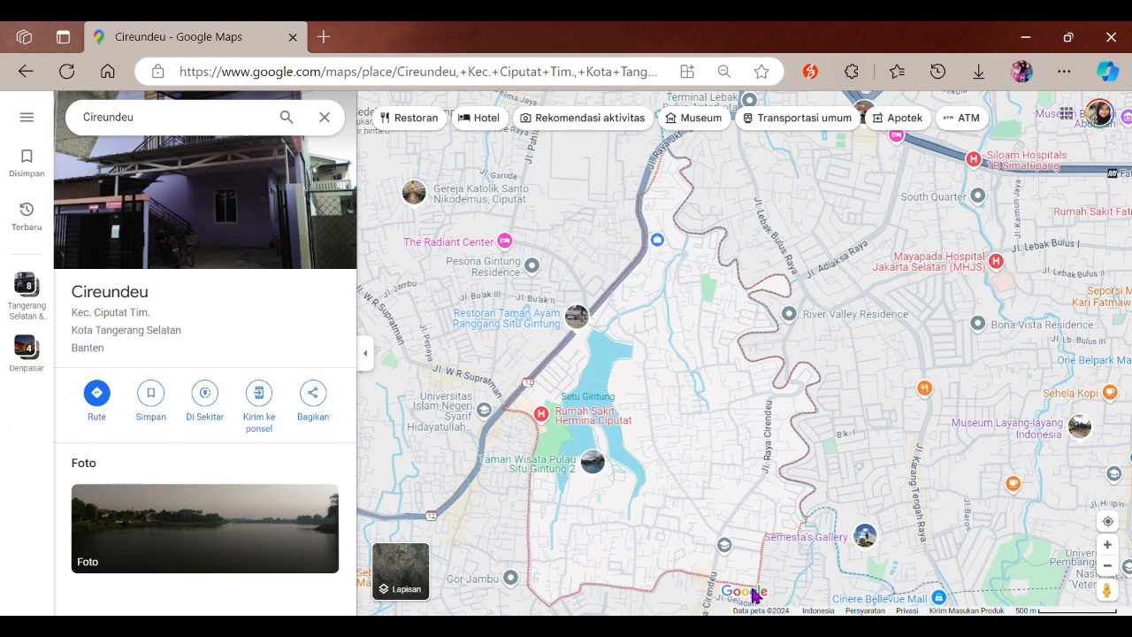
# Arrange the Google Maps window side by side with QGIS and narrow the QGIS Browser and Layers panels
pyautogui.press('super+Right')
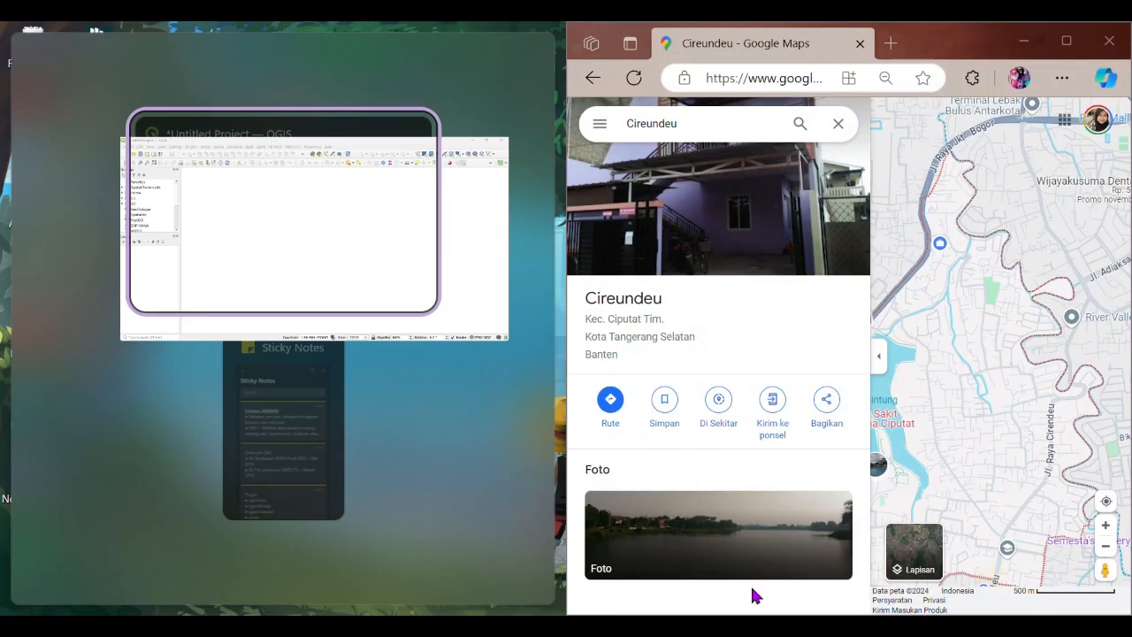
pyautogui.click(379, 270)
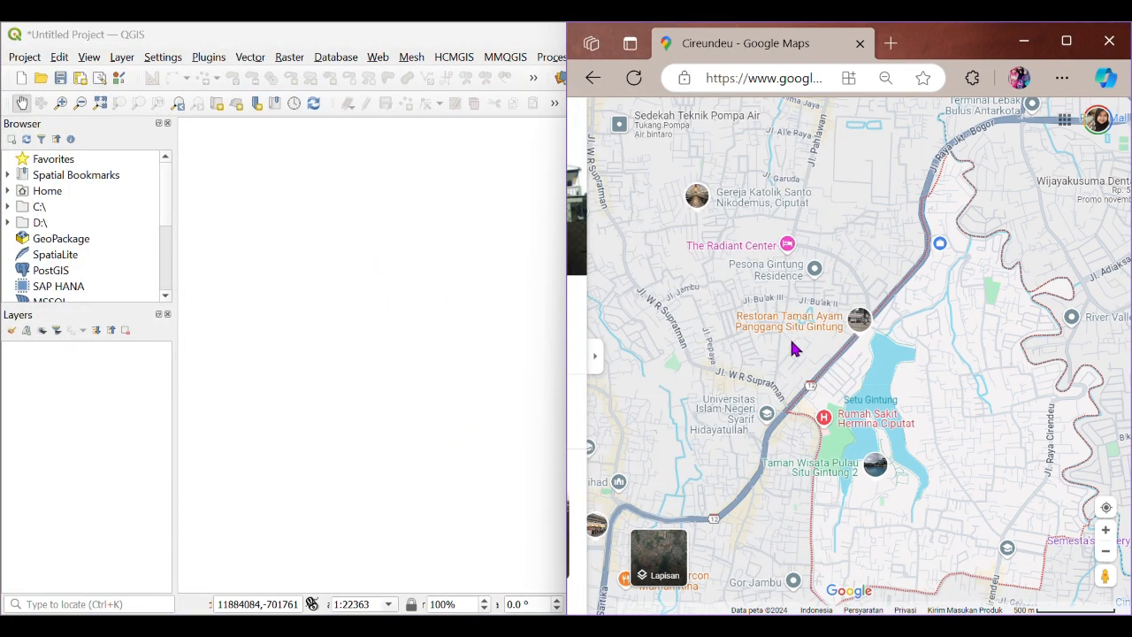
pyautogui.moveTo(573, 309); pyautogui.dragTo(665, 309)
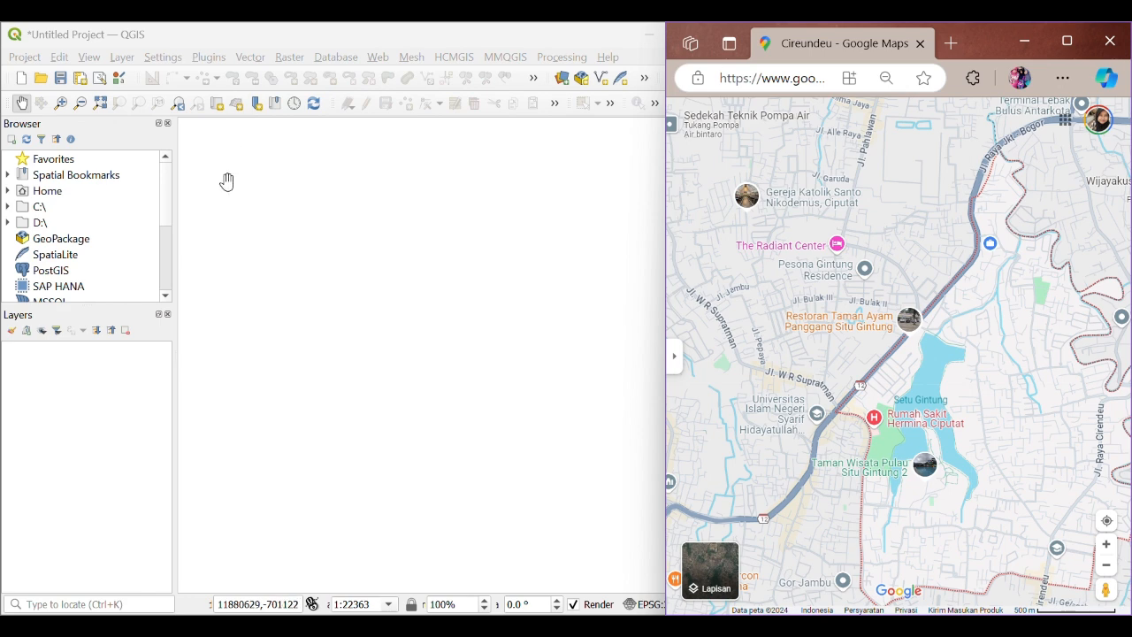
pyautogui.moveTo(175, 263); pyautogui.dragTo(105, 268)
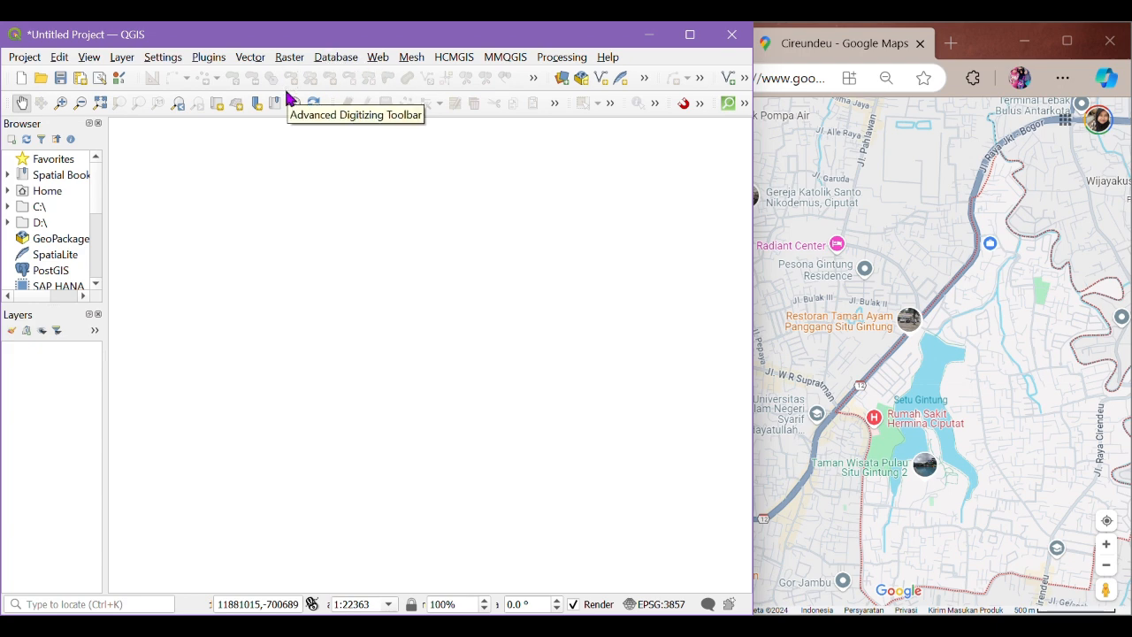
# Open the Georeferencer in QGIS and load Screenshot 2024-11-06 052213.png from Downloads as the raster
pyautogui.click(289, 56)
pyautogui.click(298, 114)
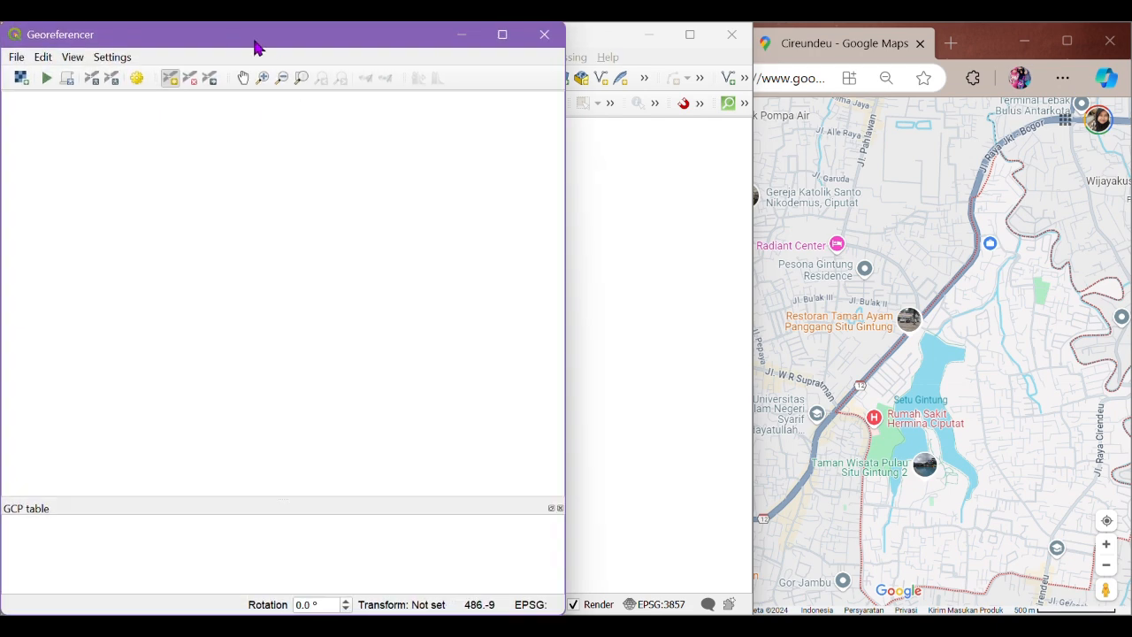
pyautogui.moveTo(227, 42); pyautogui.dragTo(309, 42)
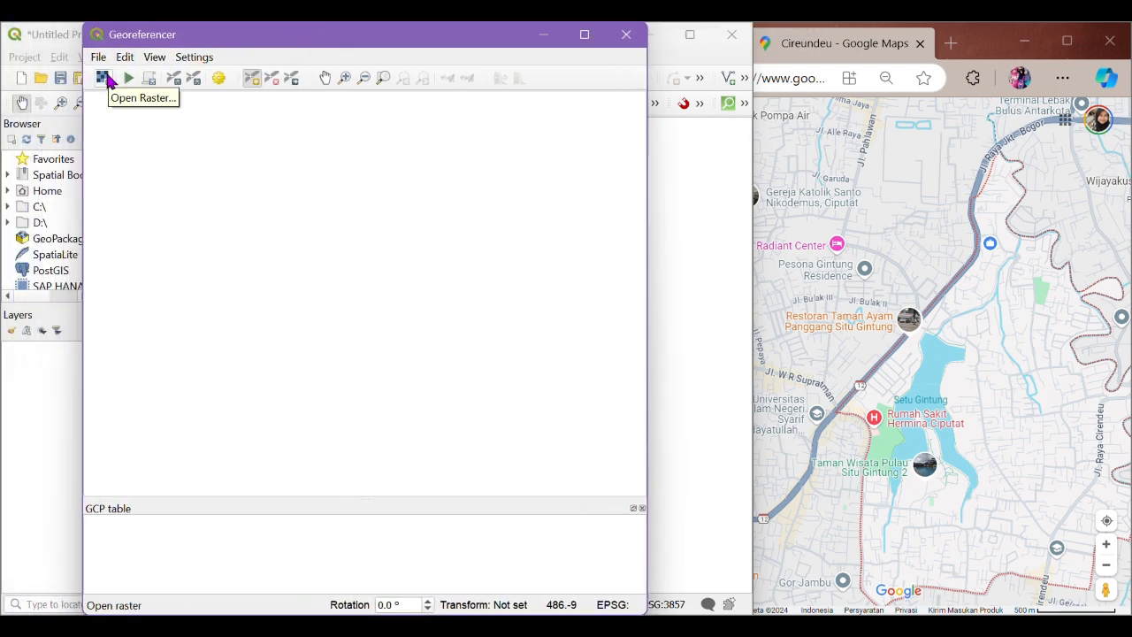
pyautogui.click(105, 79)
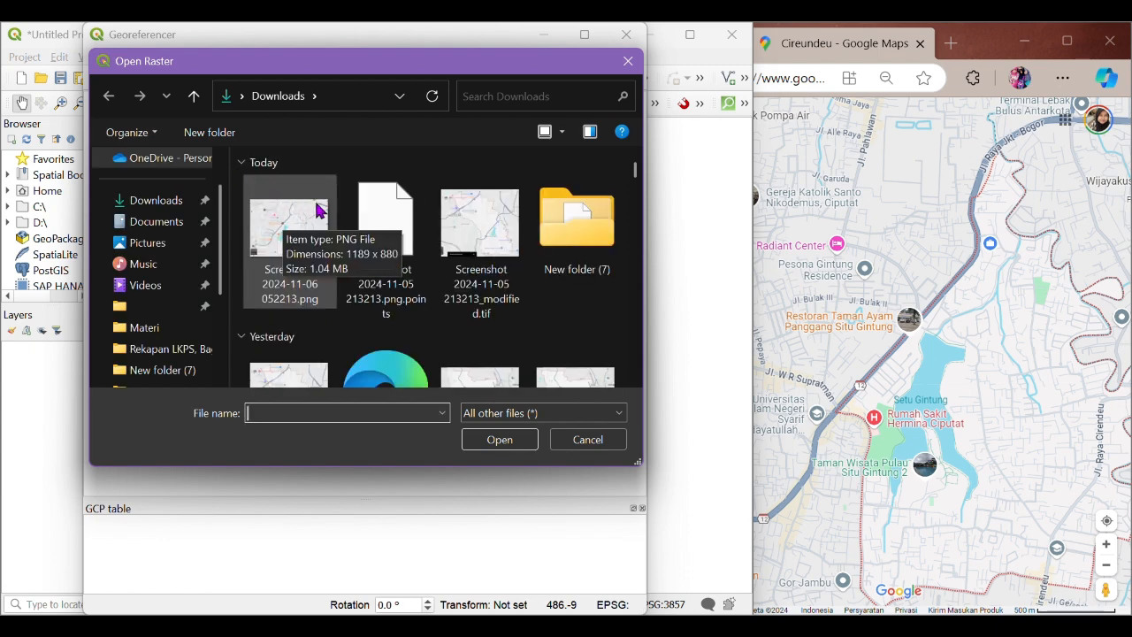
pyautogui.doubleClick(306, 247)
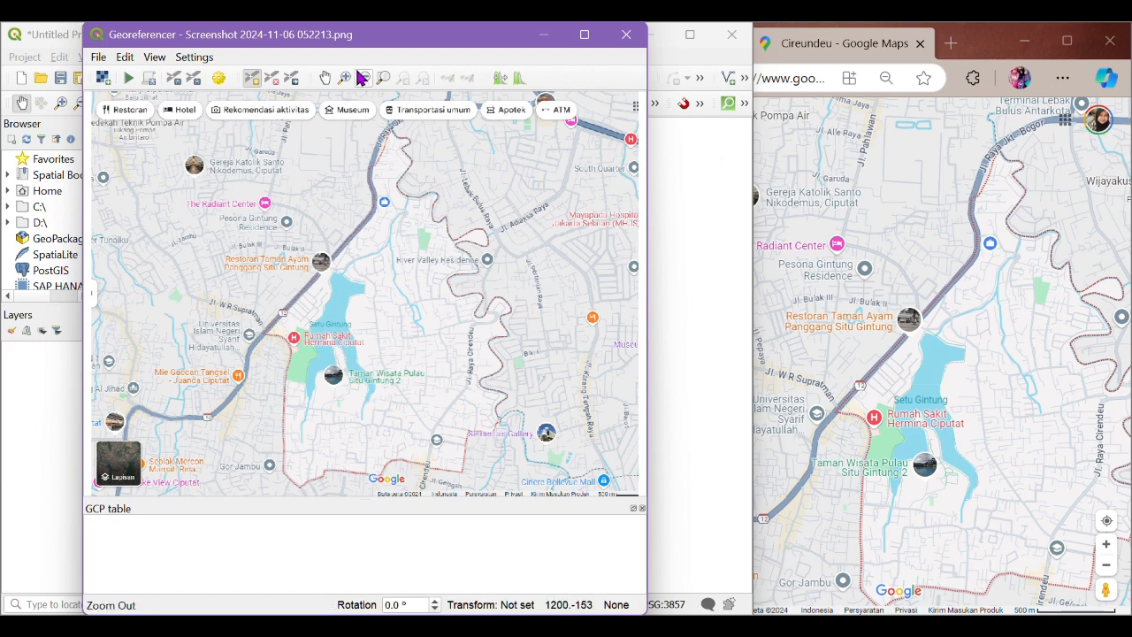
pyautogui.click(220, 82)
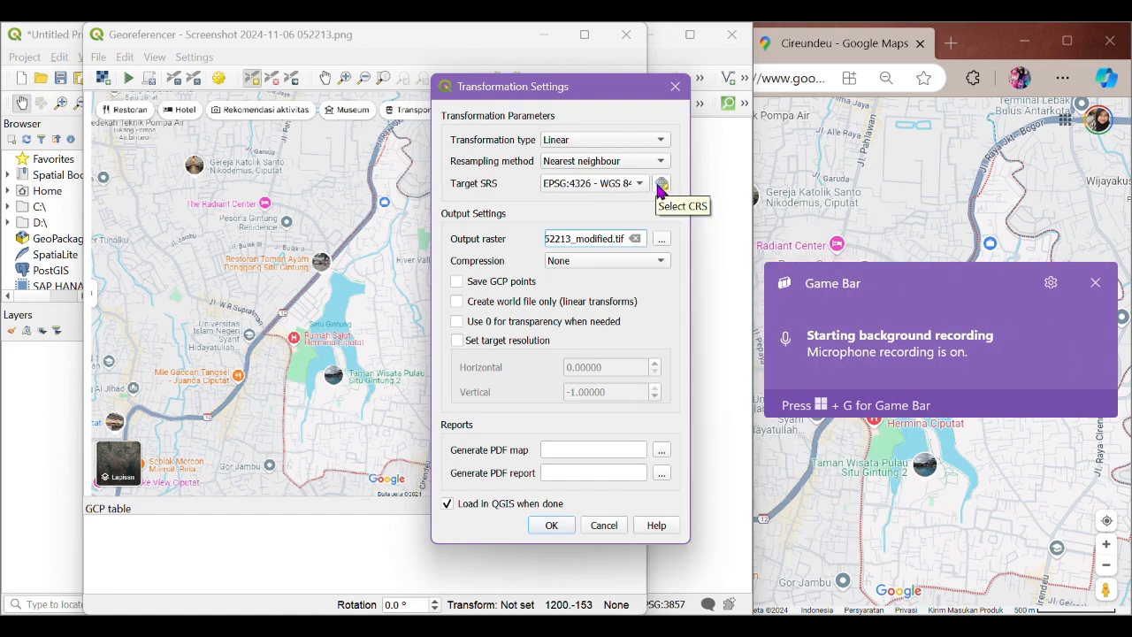
pyautogui.click(660, 184)
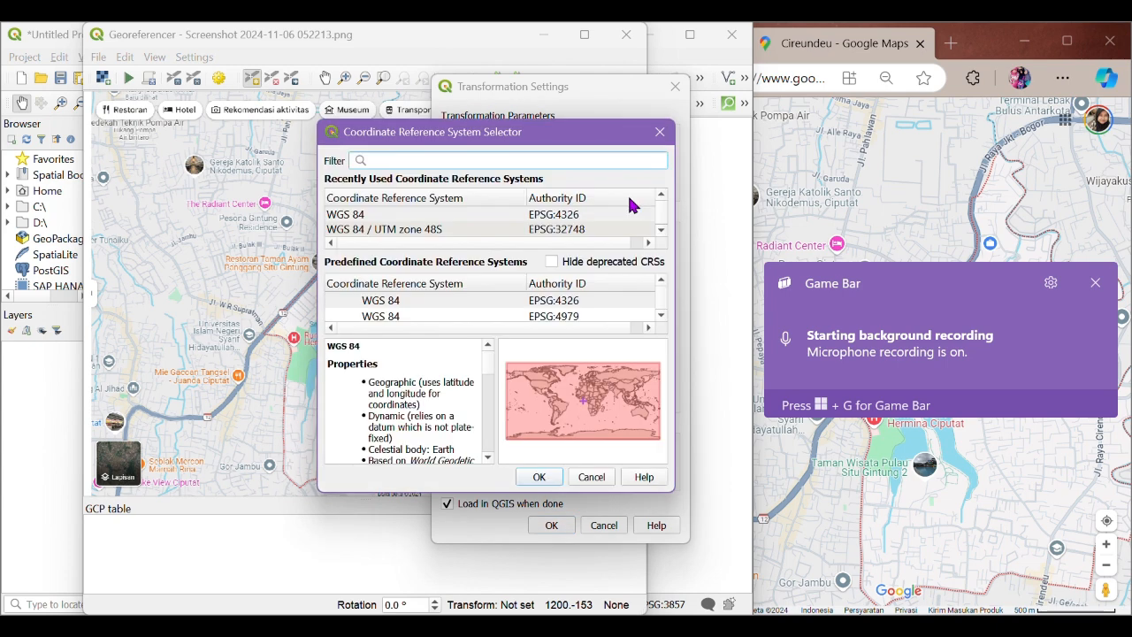
pyautogui.click(467, 218)
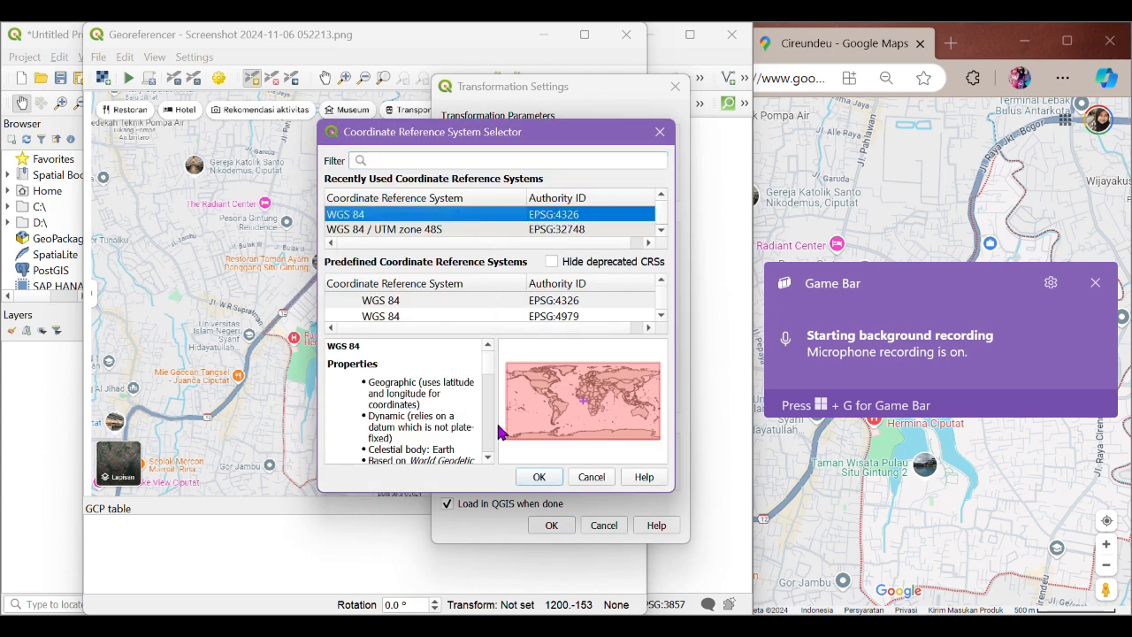
pyautogui.click(537, 481)
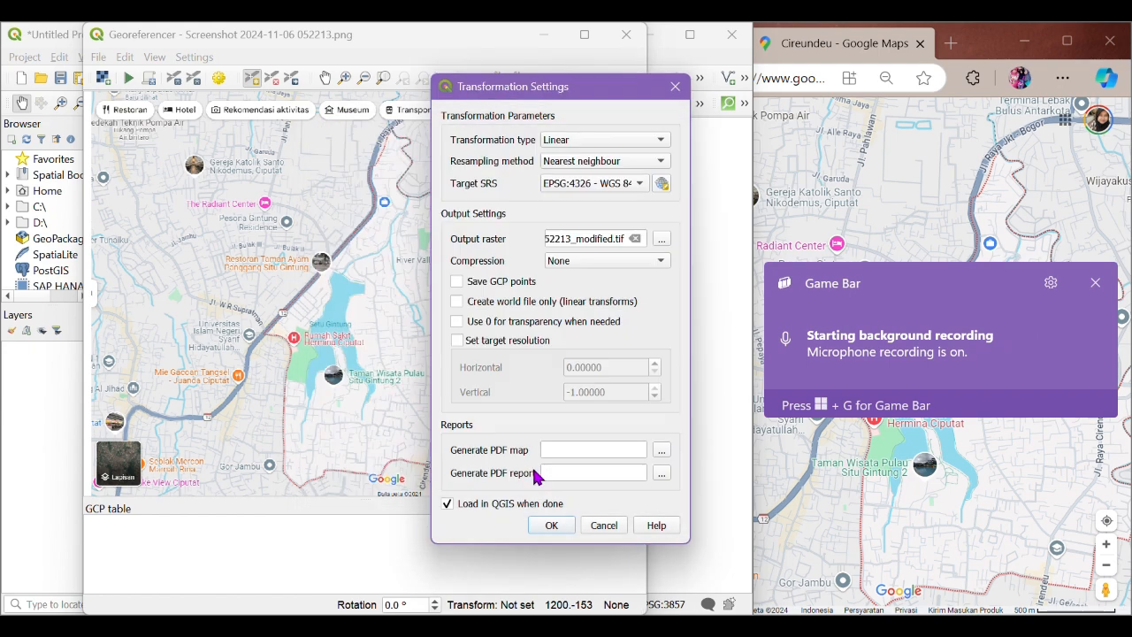
pyautogui.click(662, 240)
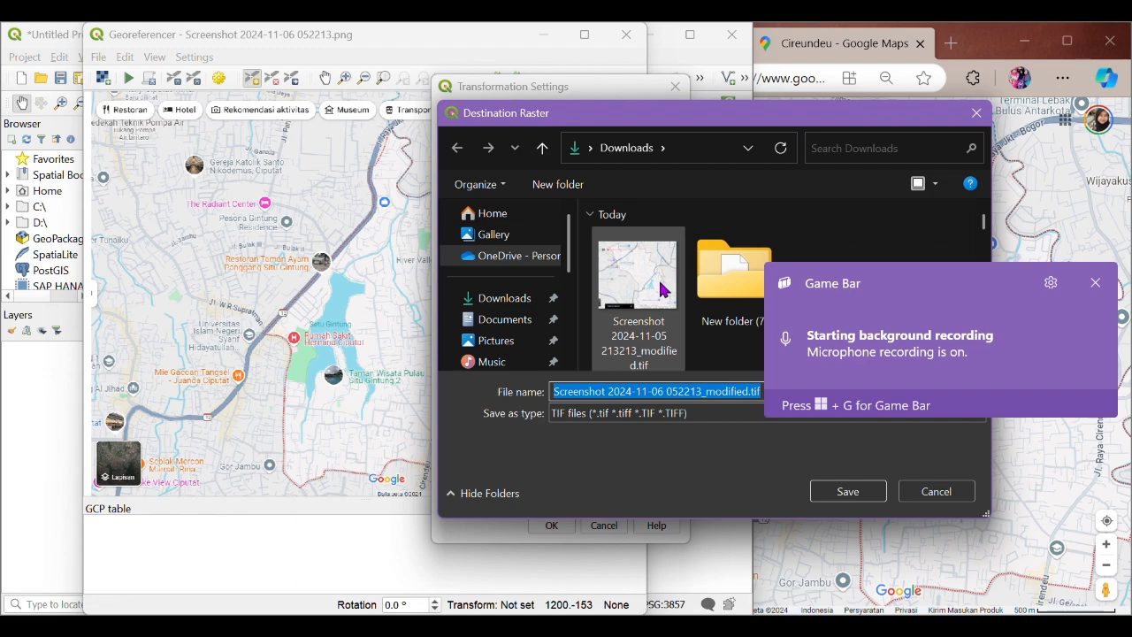
pyautogui.moveTo(718, 113); pyautogui.dragTo(437, 117)
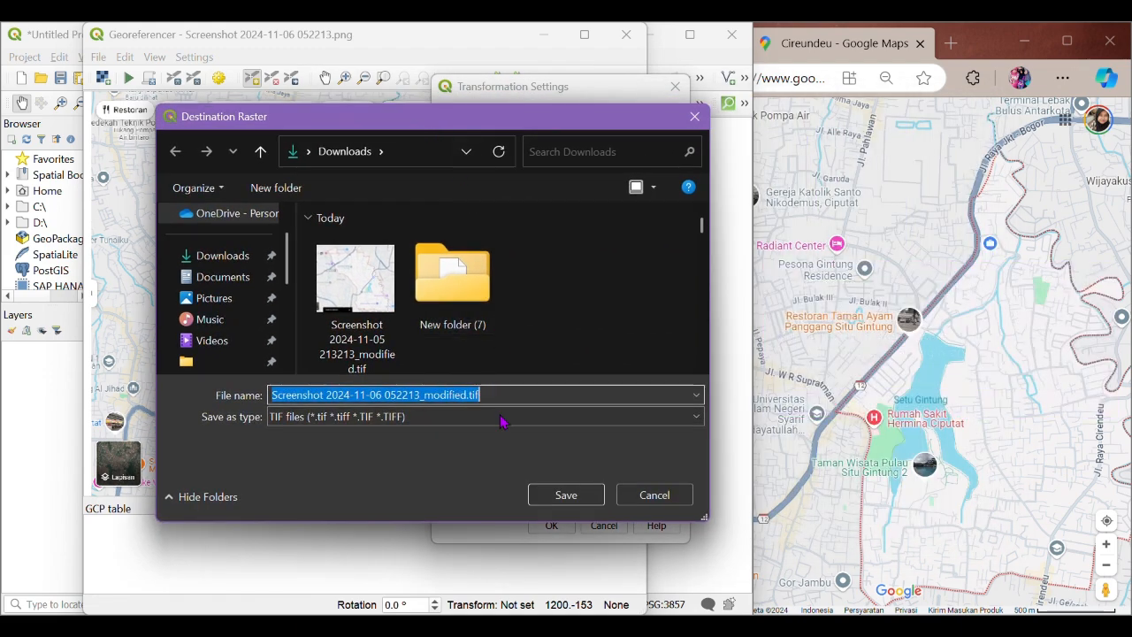
pyautogui.click(566, 497)
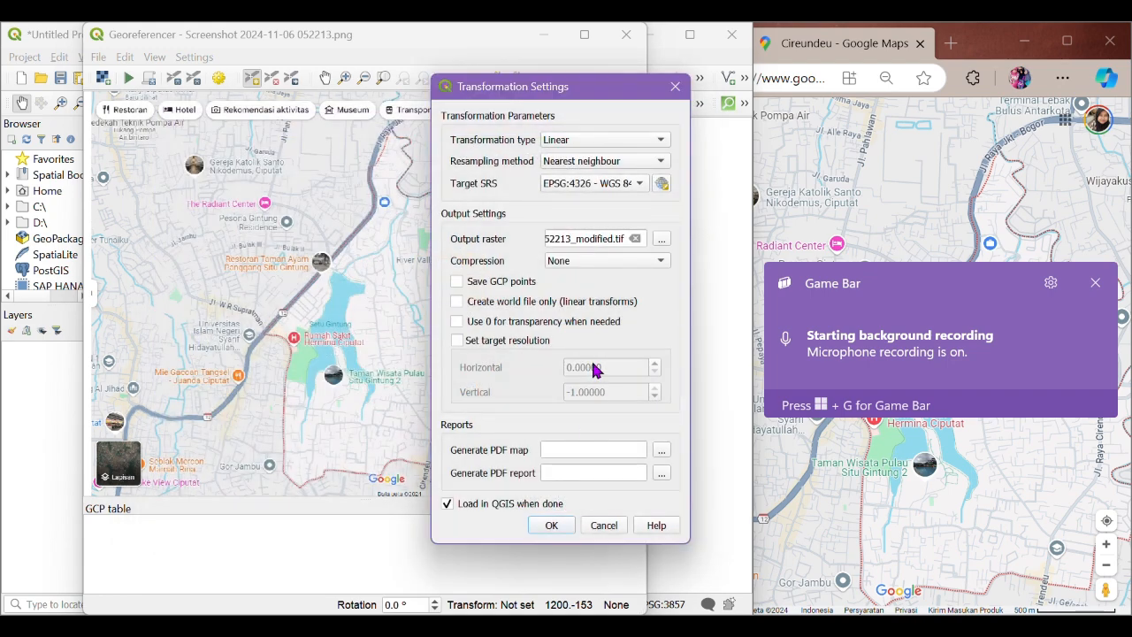
pyautogui.click(557, 526)
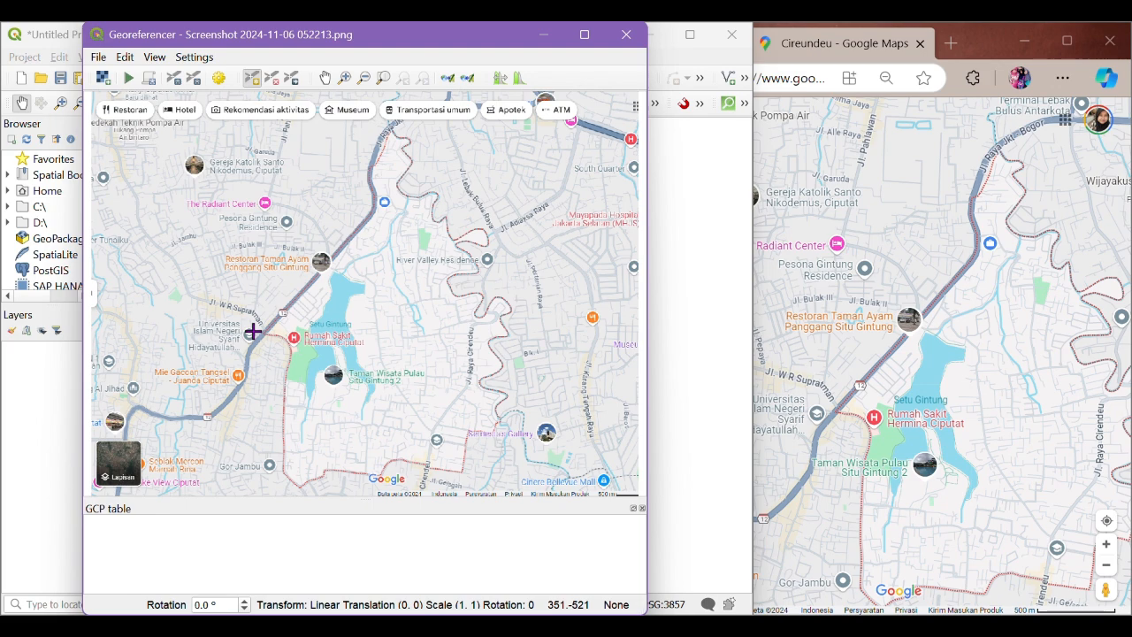
# Place a ground control point where the dotted red boundary meets the main road, west of Rumah Sakit Hermina Ciputat
pyautogui.scroll(4, 250, 353)
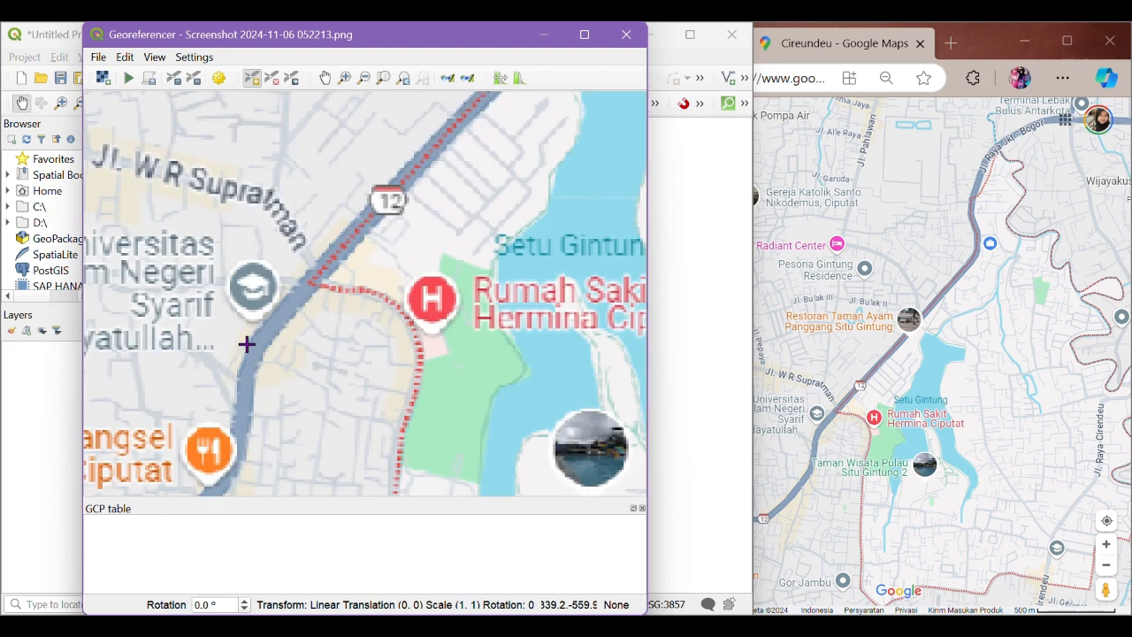
pyautogui.scroll(-2, 396, 296)
pyautogui.scroll(1, 451, 237)
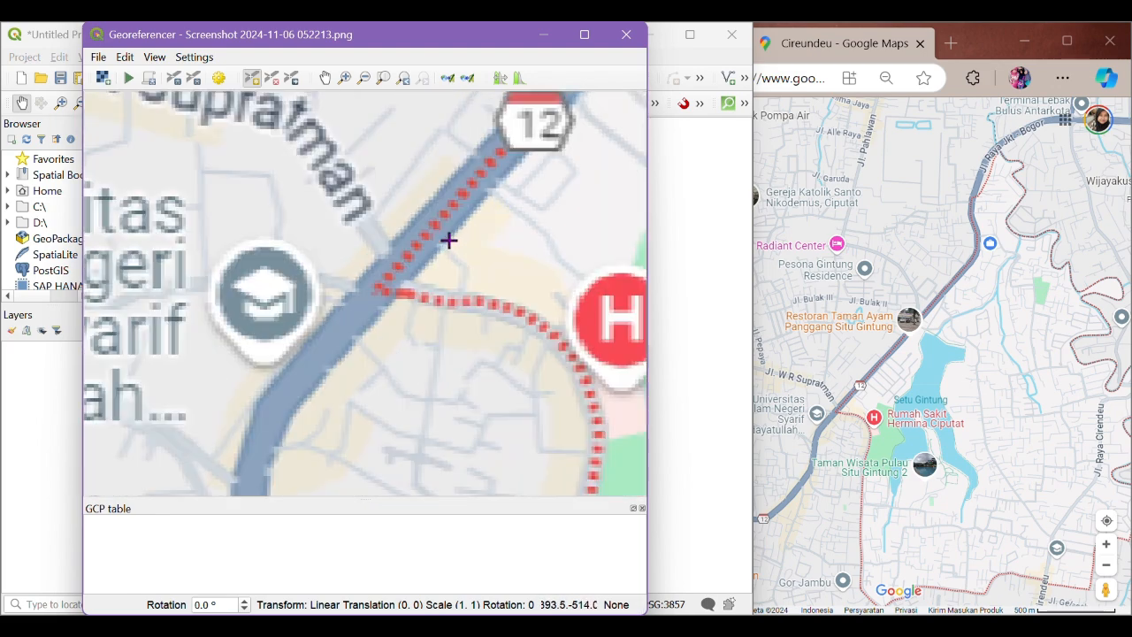
pyautogui.click(374, 289)
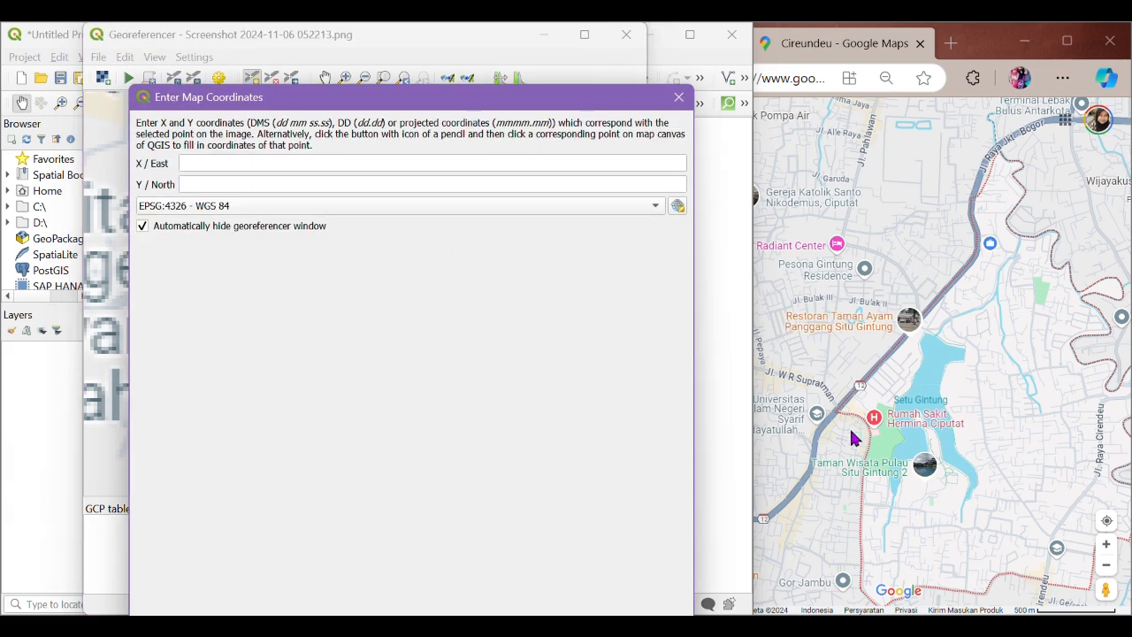
# Pinpoint the same boundary corner on Jl. Ir H. Juanda in Google Maps and display its coordinates
pyautogui.scroll(5, 854, 437)
pyautogui.click(796, 423)
pyautogui.scroll(5, 851, 363)
pyautogui.scroll(3, 845, 390)
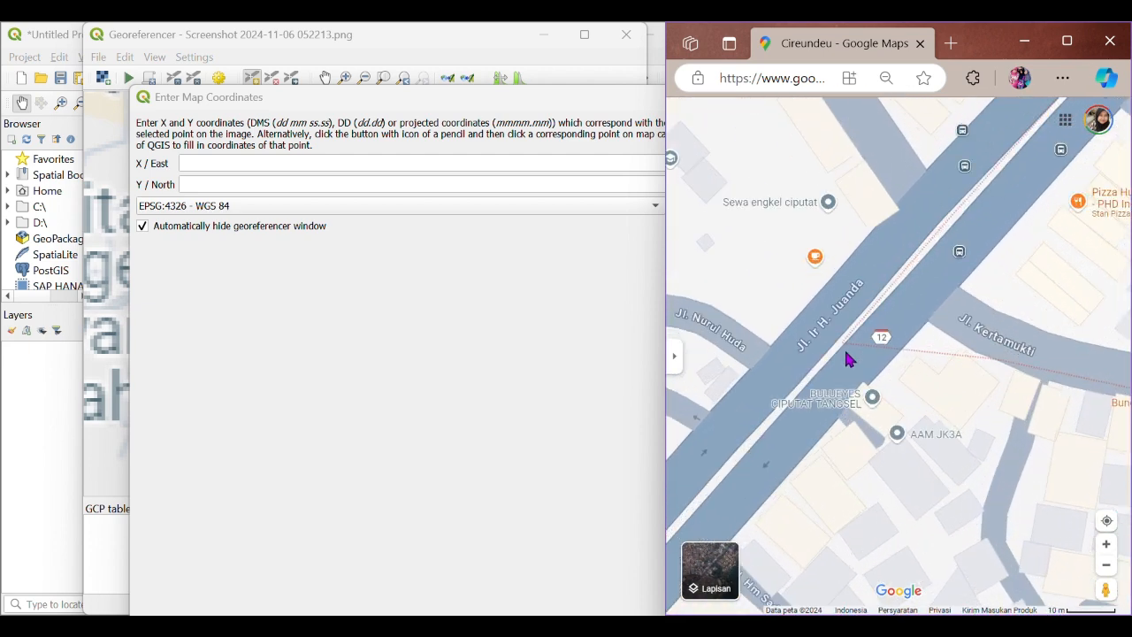
pyautogui.click(841, 341)
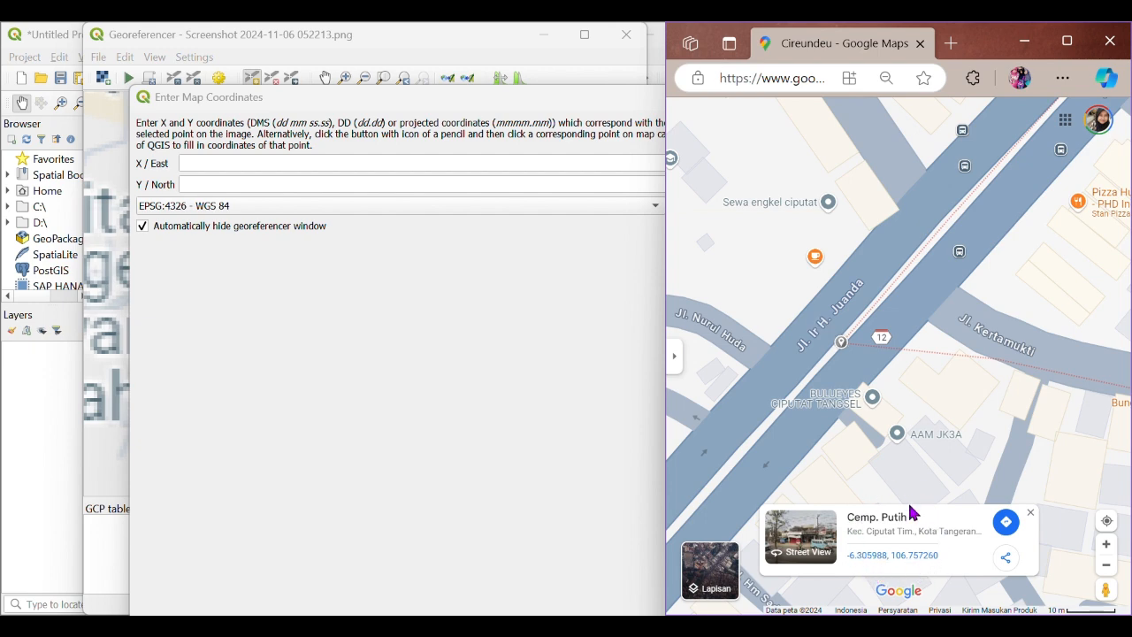
pyautogui.click(870, 370)
pyautogui.scroll(3, 853, 356)
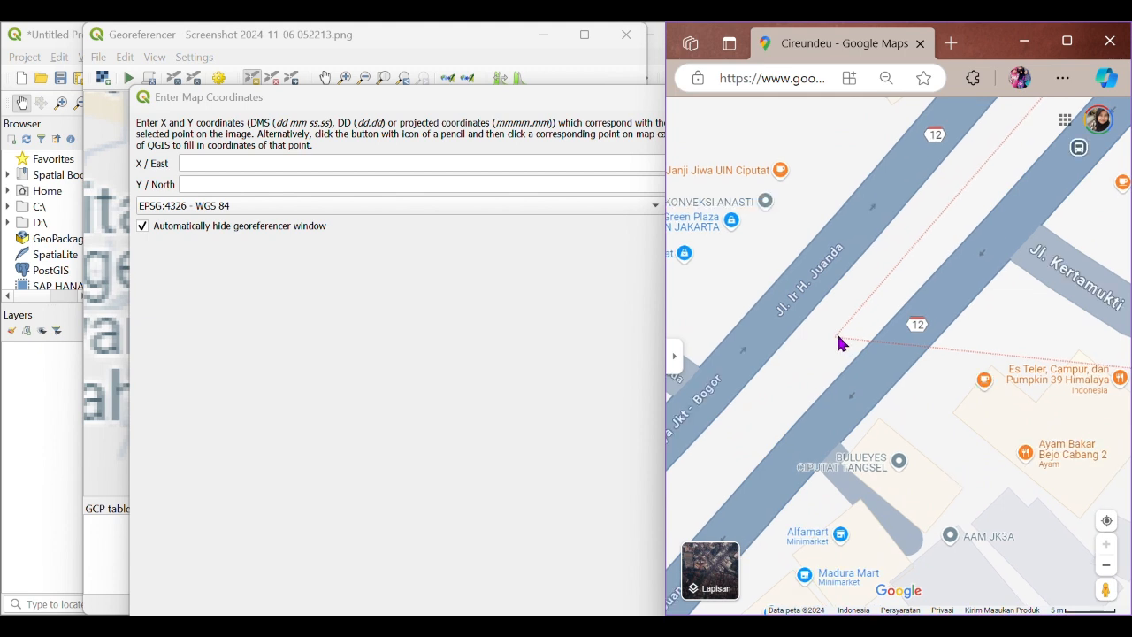
pyautogui.click(835, 336)
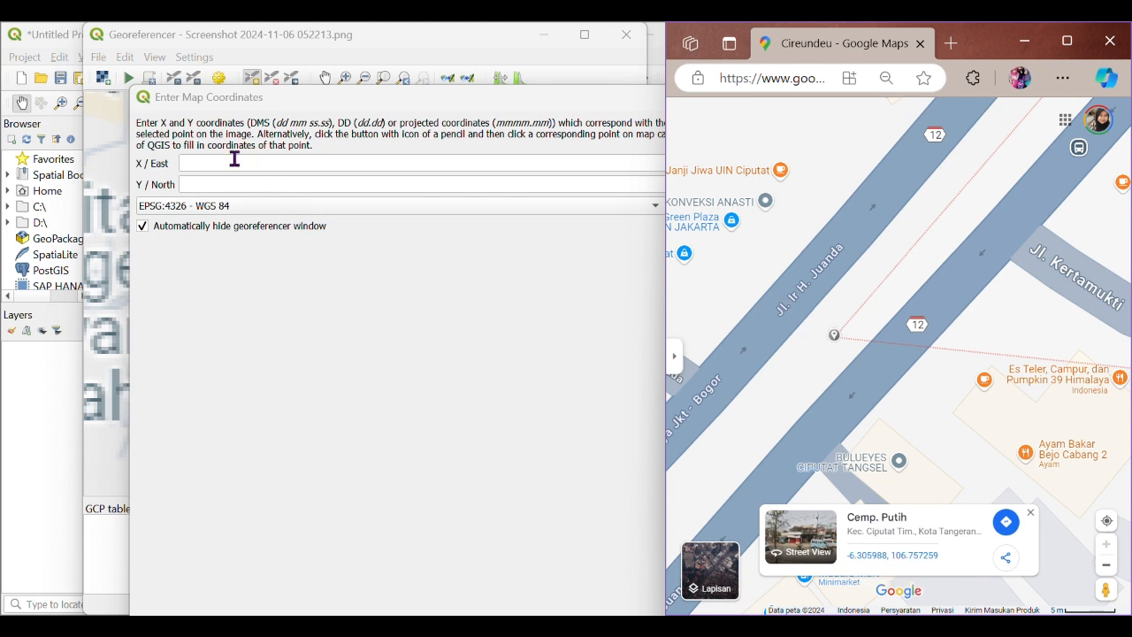
# Assign the first control point the coordinates X 106.757259 and Y -6.305988 in EPSG:4326 - WGS 84
pyautogui.click(216, 185)
pyautogui.write('-')
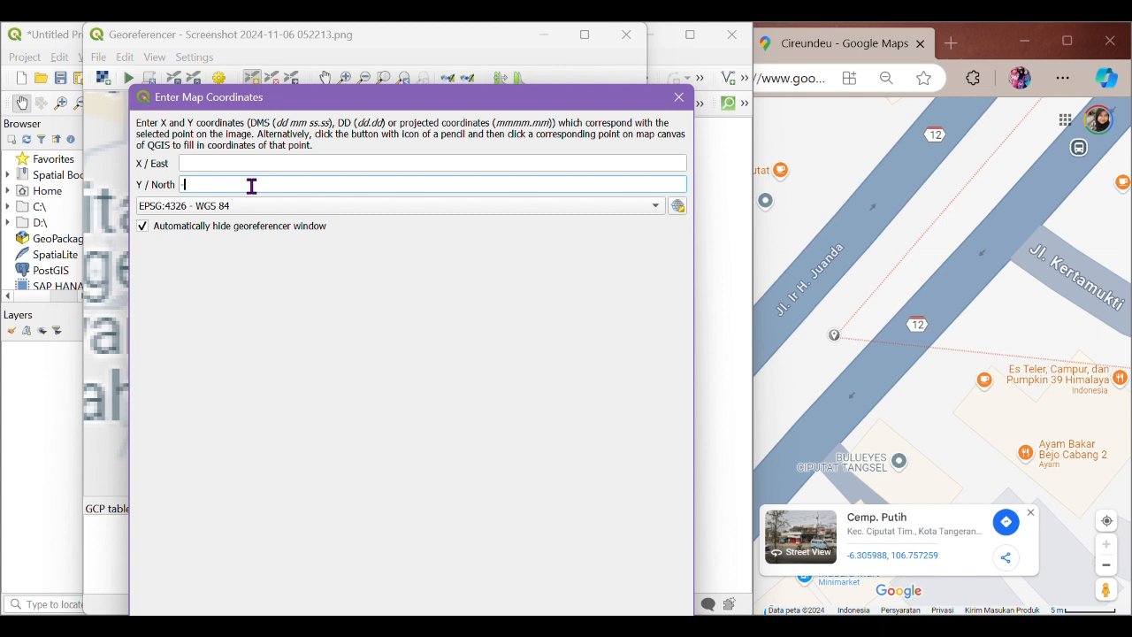
pyautogui.write('6.305988')
pyautogui.click(216, 157)
pyautogui.write('106')
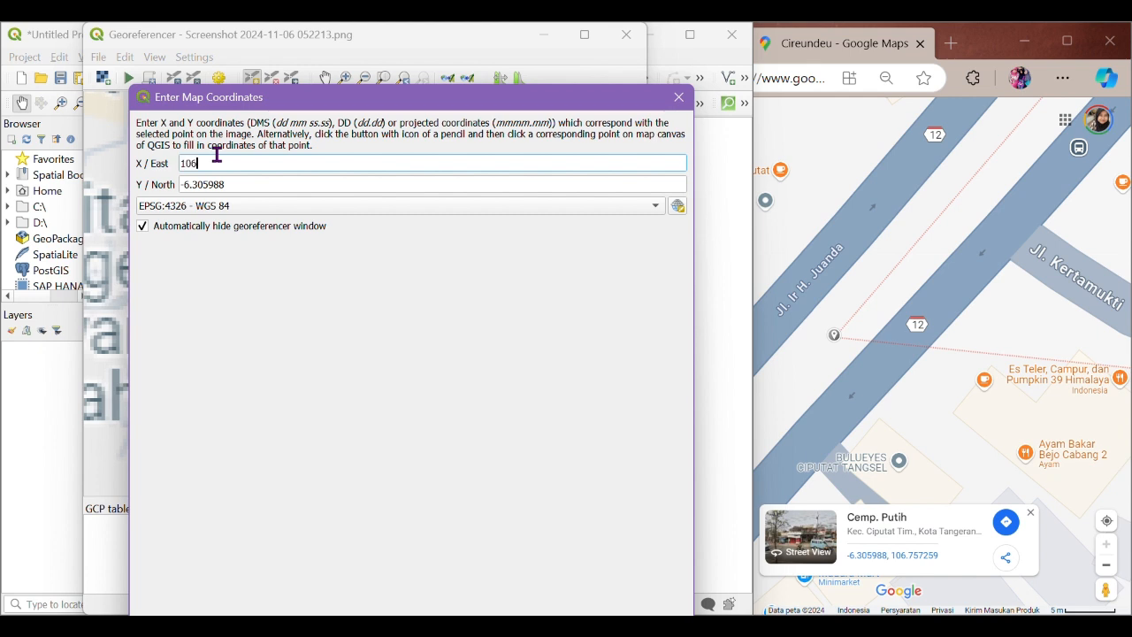
pyautogui.write('.757259')
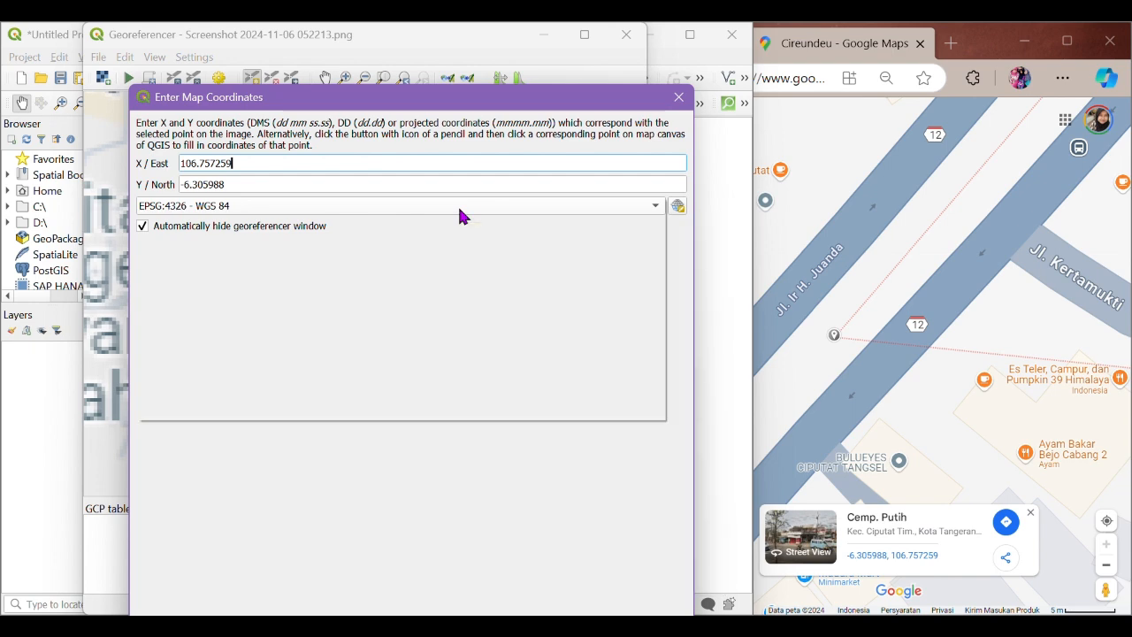
pyautogui.click(461, 209)
pyautogui.click(321, 210)
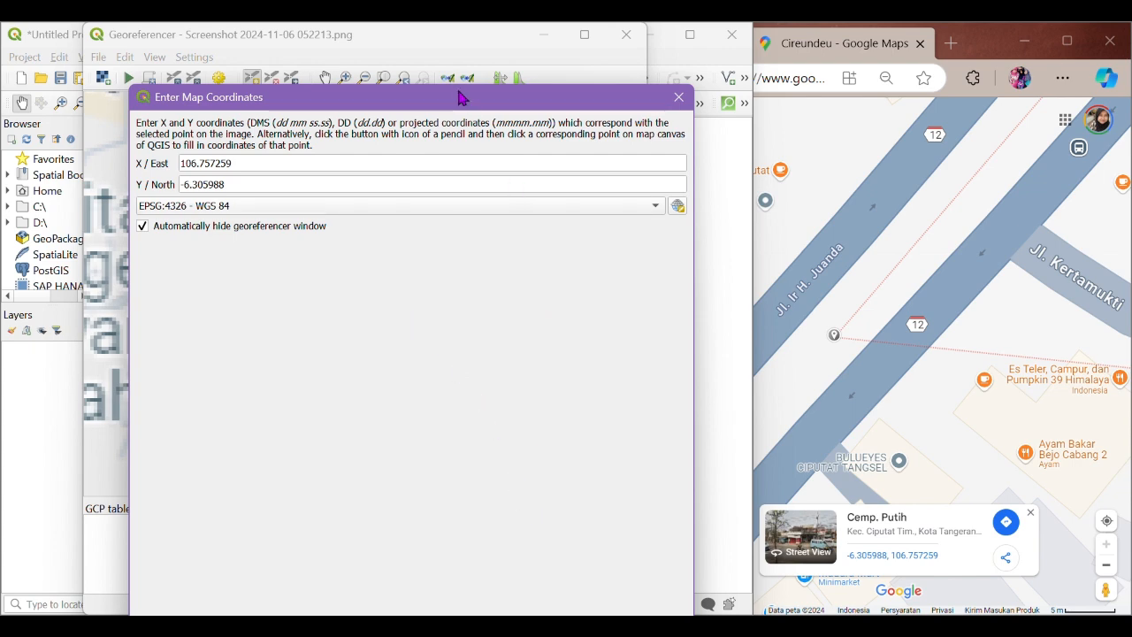
pyautogui.moveTo(460, 96); pyautogui.dragTo(435, 203)
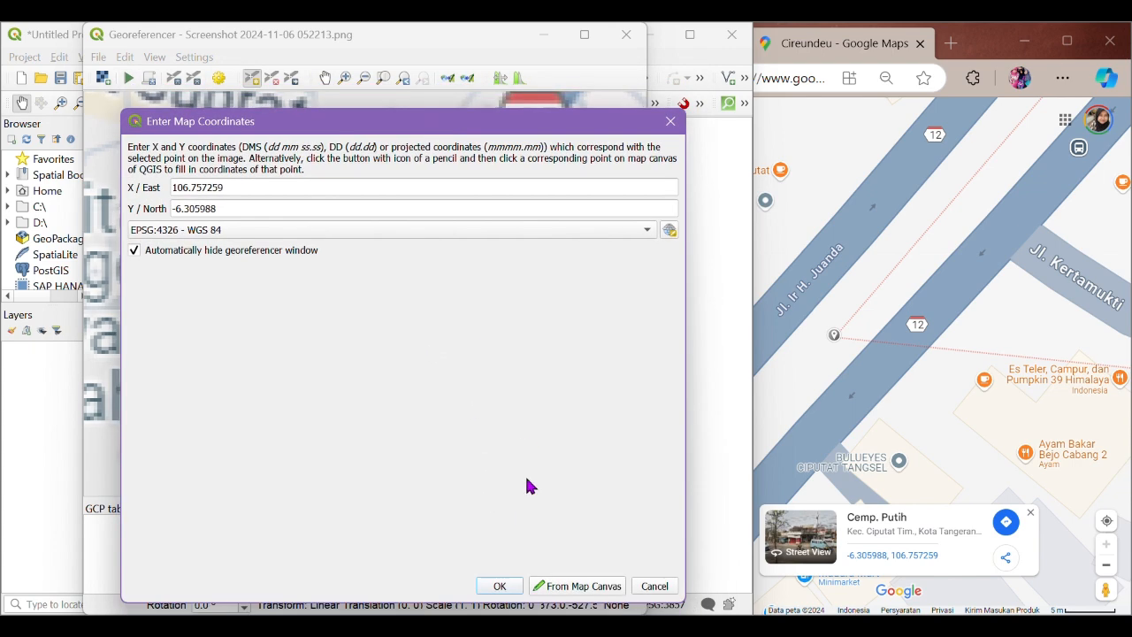
pyautogui.click(497, 585)
# Place a second ground control point at the northern tip of the dotted red boundary, where the river meets the main road
pyautogui.scroll(-5, 487, 301)
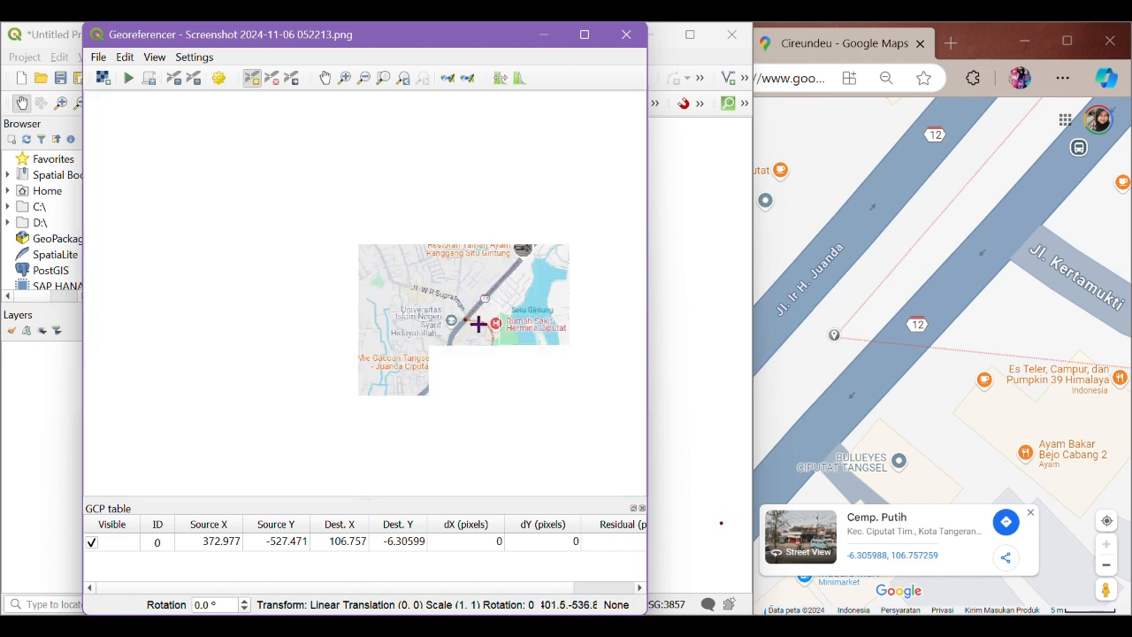
pyautogui.scroll(5, 540, 202)
pyautogui.scroll(3, 468, 397)
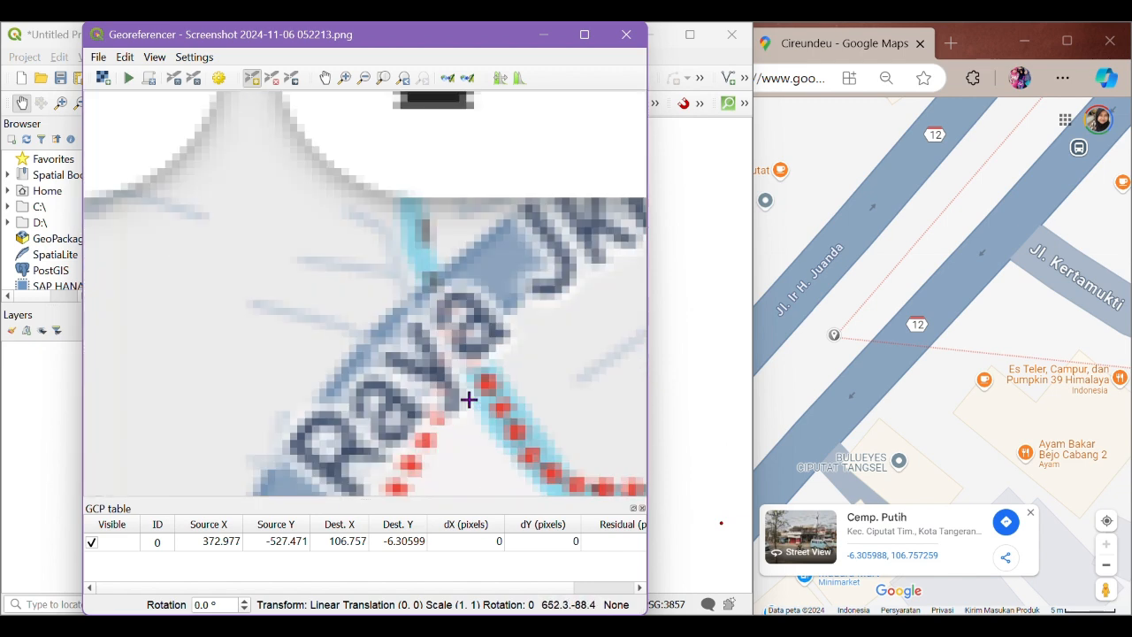
pyautogui.click(486, 384)
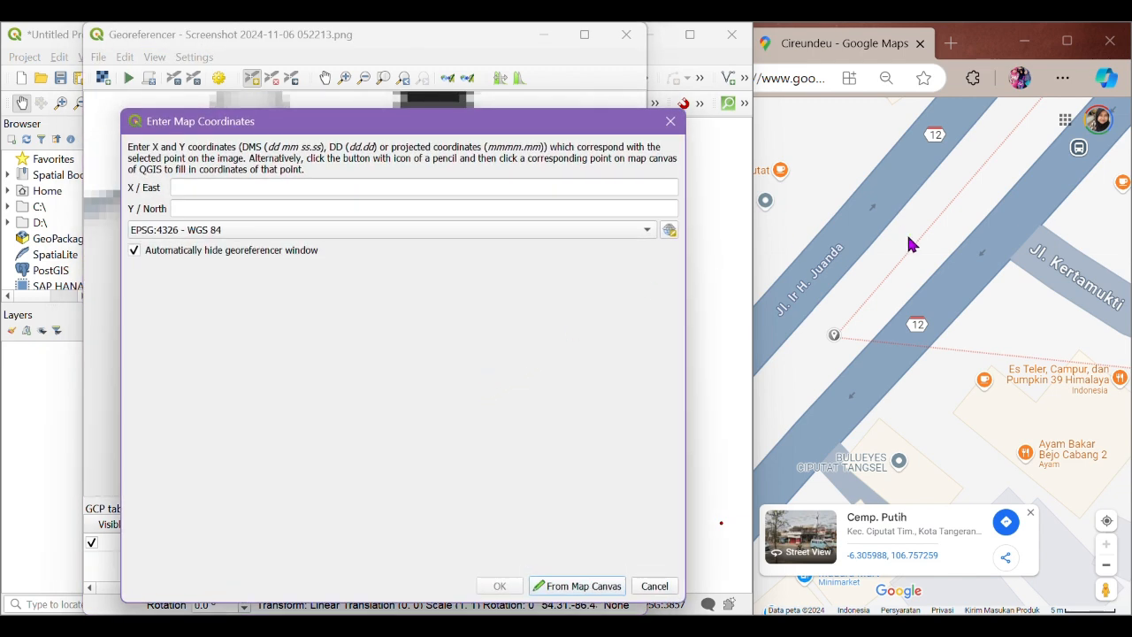
# Pinpoint the boundary's northern tip at the Jl. Raya Jkt - Bogor river crossing in Google Maps and display its coordinates
pyautogui.moveTo(1002, 261); pyautogui.dragTo(929, 344)
pyautogui.scroll(-2, 929, 344)
pyautogui.moveTo(1070, 238); pyautogui.dragTo(902, 357)
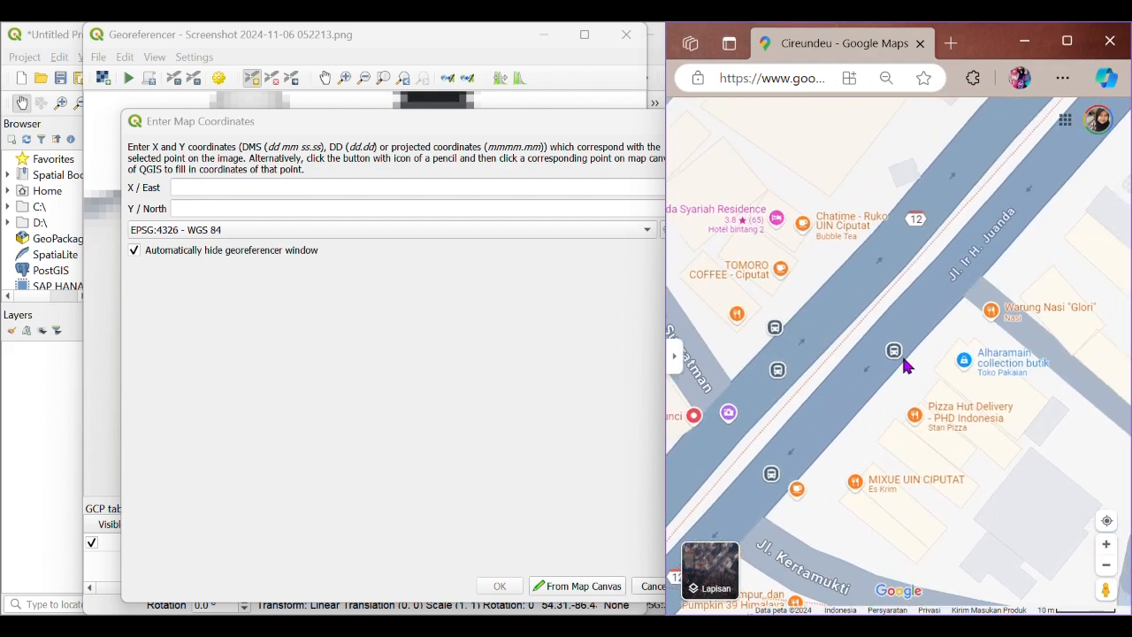
pyautogui.scroll(-2, 903, 356)
pyautogui.moveTo(1057, 177); pyautogui.dragTo(942, 308)
pyautogui.moveTo(1027, 244); pyautogui.dragTo(903, 358)
pyautogui.scroll(-2, 905, 354)
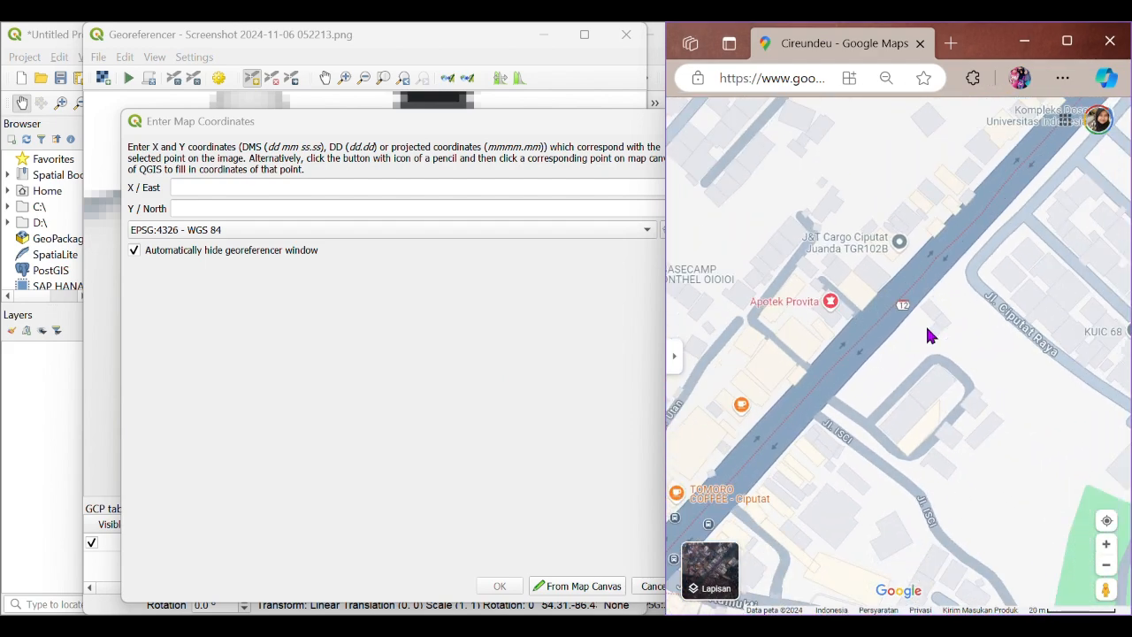
pyautogui.moveTo(1048, 205); pyautogui.dragTo(951, 323)
pyautogui.scroll(-2, 964, 312)
pyautogui.moveTo(1066, 228); pyautogui.dragTo(899, 330)
pyautogui.moveTo(943, 299); pyautogui.dragTo(836, 449)
pyautogui.scroll(-2, 943, 330)
pyautogui.moveTo(1067, 268); pyautogui.dragTo(847, 460)
pyautogui.scroll(5, 839, 363)
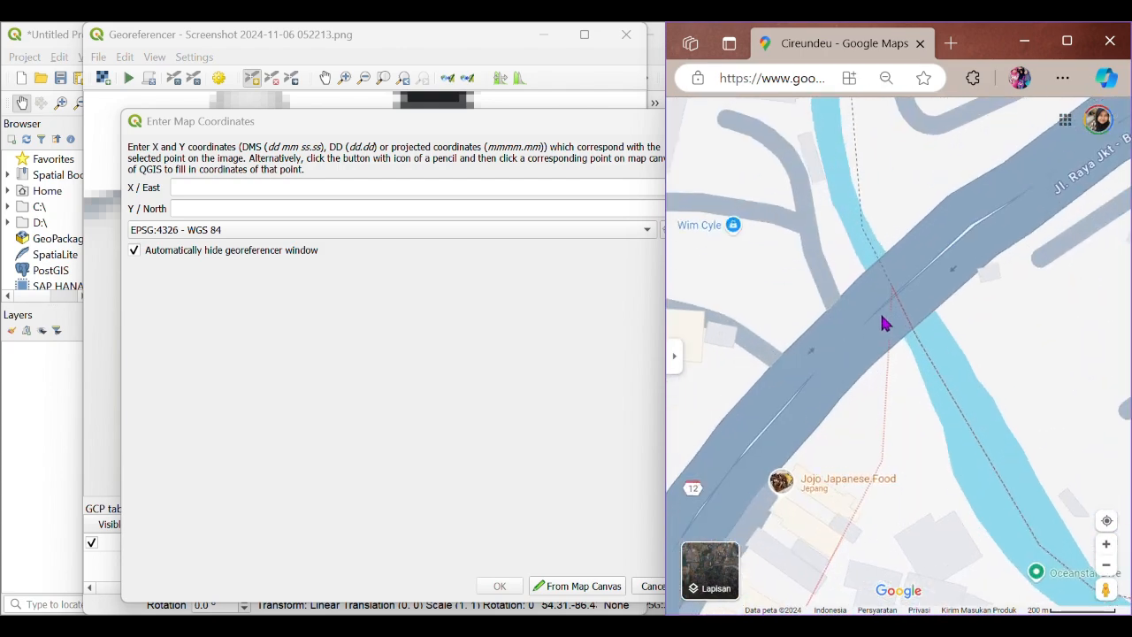
pyautogui.click(893, 290)
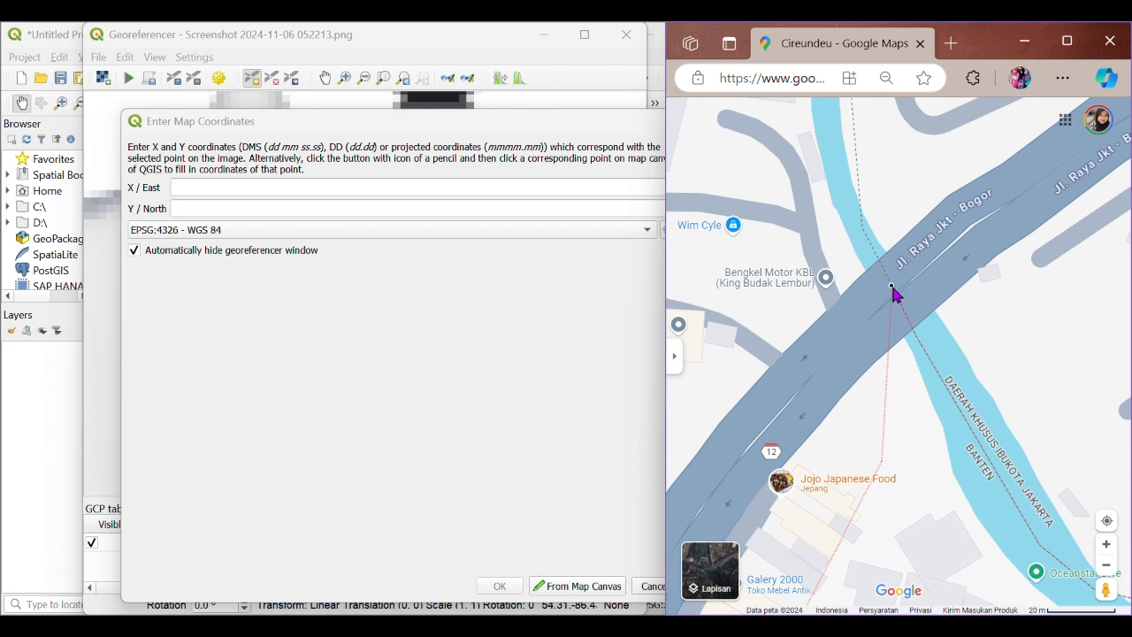
# Assign the second control point the coordinates X 106.76644 and Y -6.290704 in the QGIS Georeferencer
pyautogui.click(225, 213)
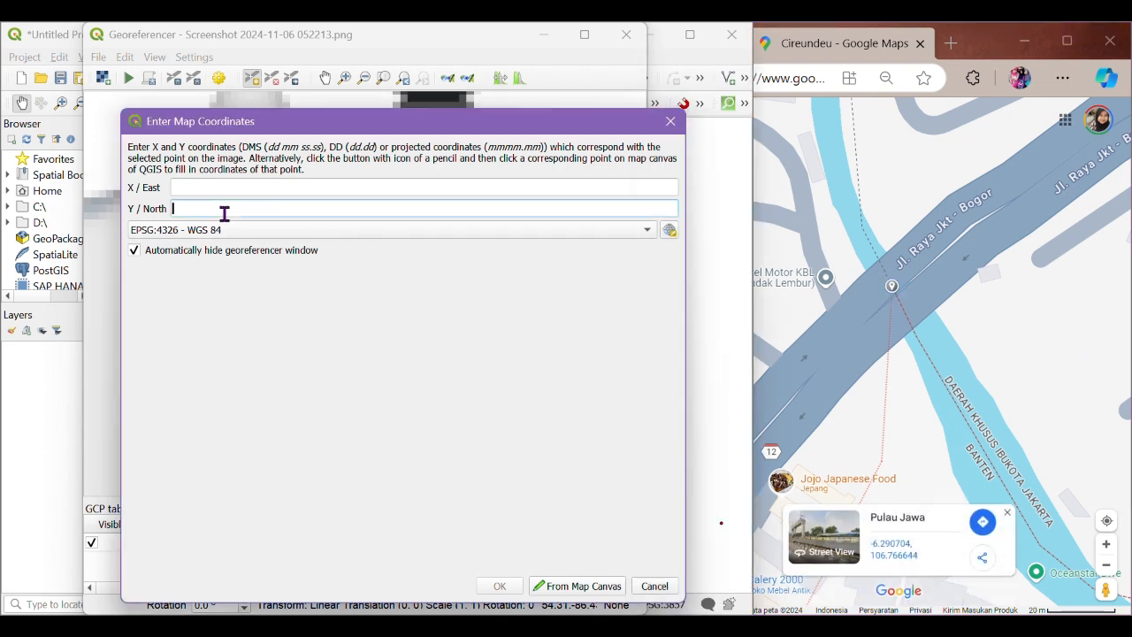
pyautogui.write('-6.290704')
pyautogui.click(217, 184)
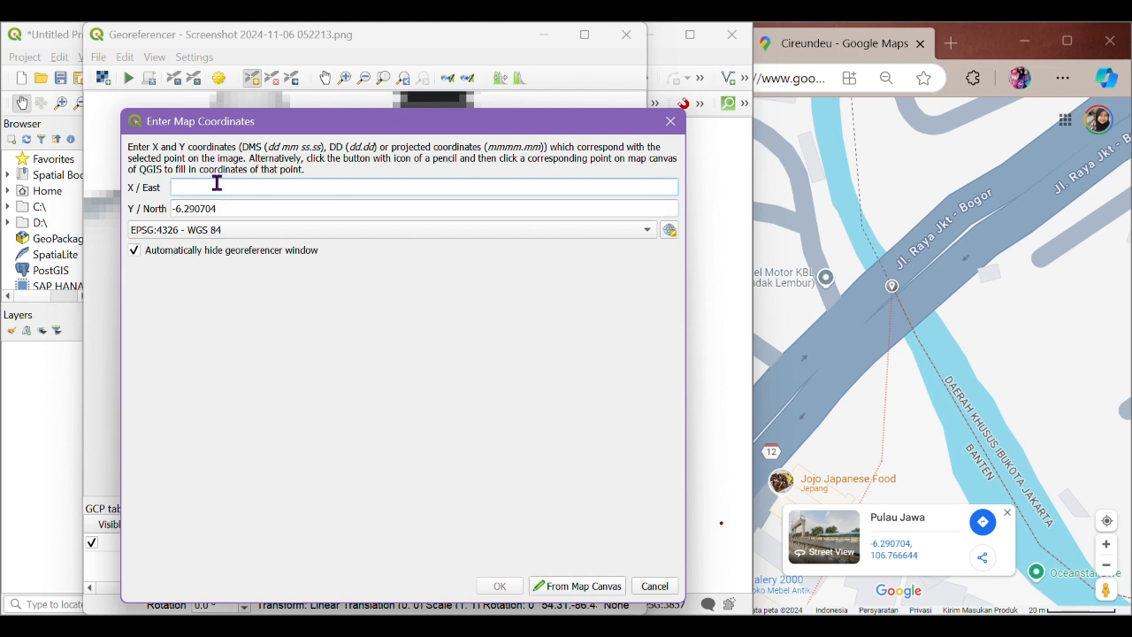
pyautogui.write('106.76644')
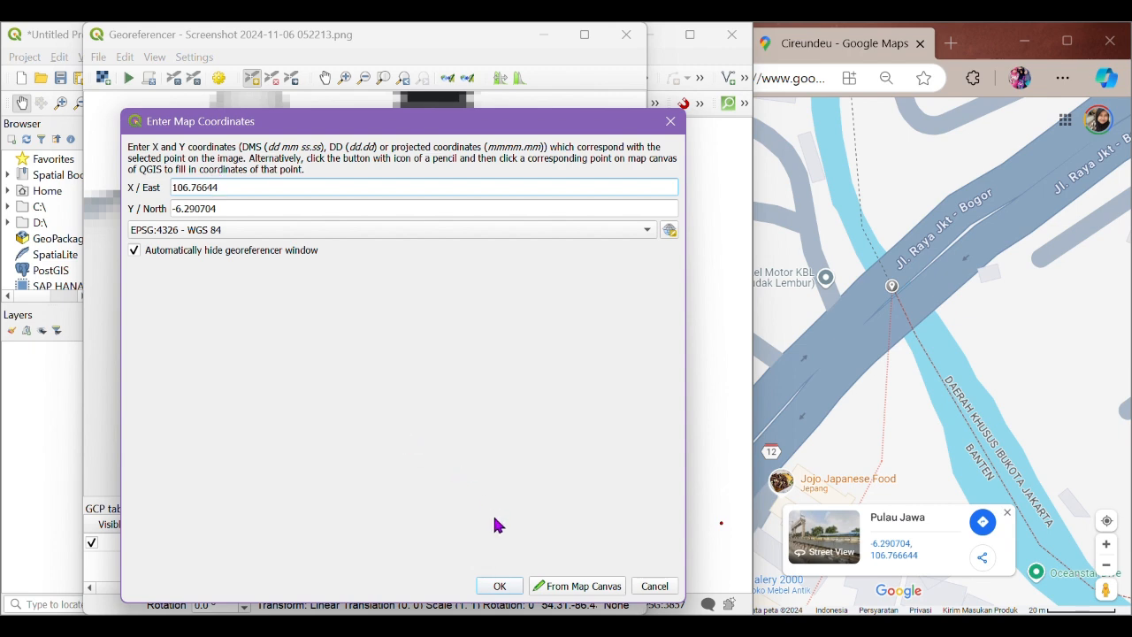
pyautogui.click(500, 585)
# Place a third ground control point at the southernmost corner of the dotted red boundary, southeast of Gor Jambu
pyautogui.scroll(-3, 496, 285)
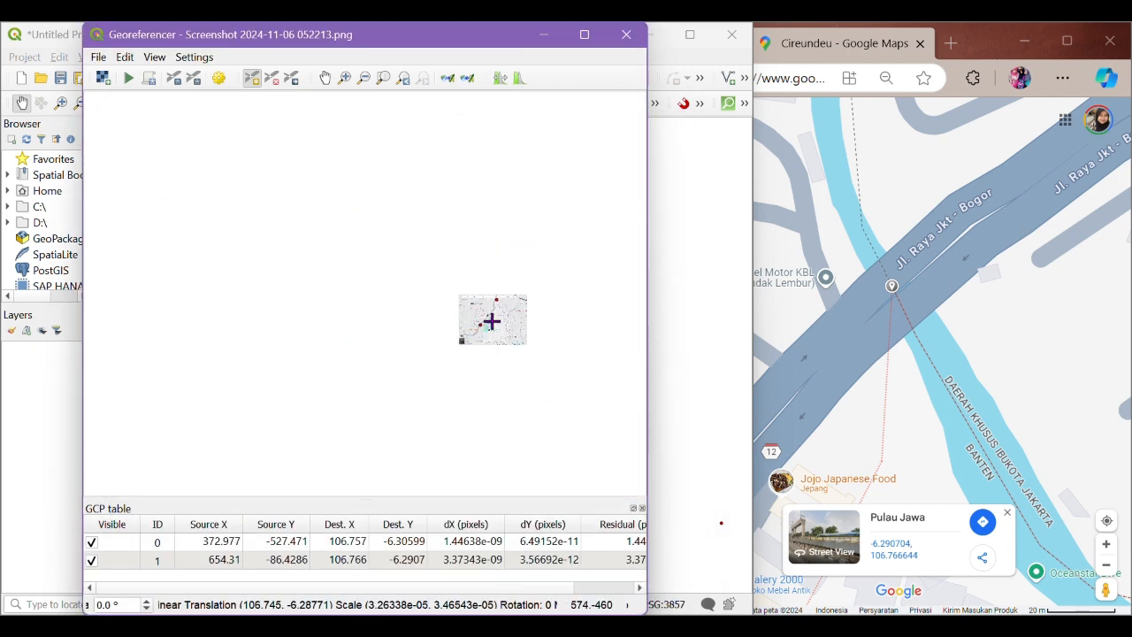
pyautogui.scroll(5, 485, 331)
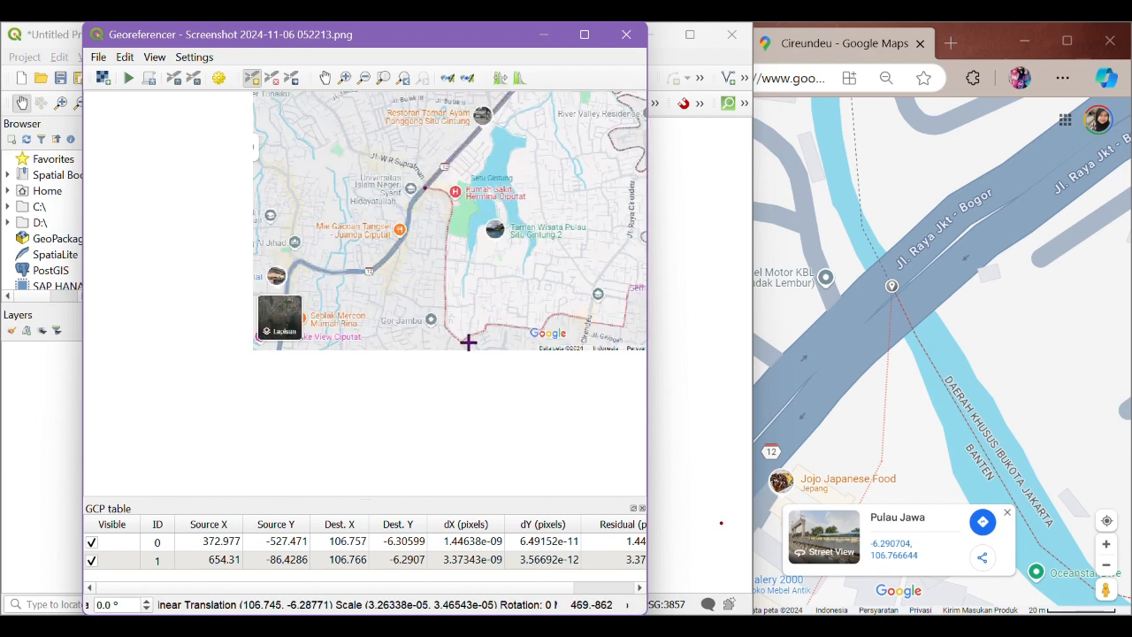
pyautogui.scroll(4, 469, 336)
pyautogui.click(442, 293)
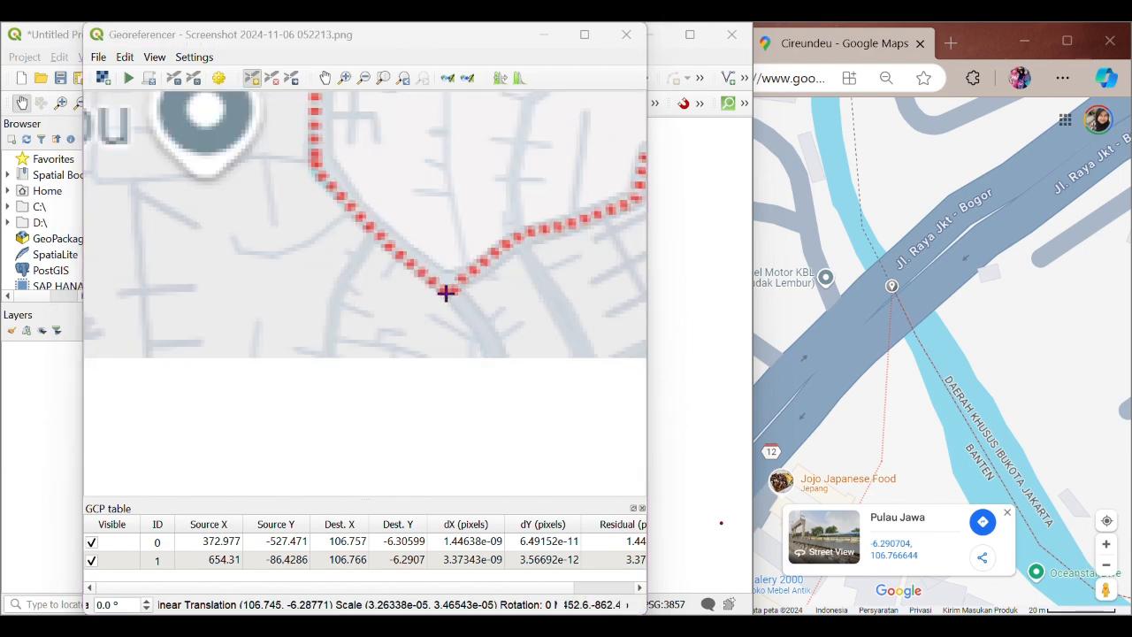
# Pinpoint the southern boundary corner near Jl. Purnawarman and Jl. Tarumanegara in Google Maps and display its coordinates
pyautogui.scroll(-3, 947, 424)
pyautogui.scroll(-10, 945, 418)
pyautogui.click(932, 493)
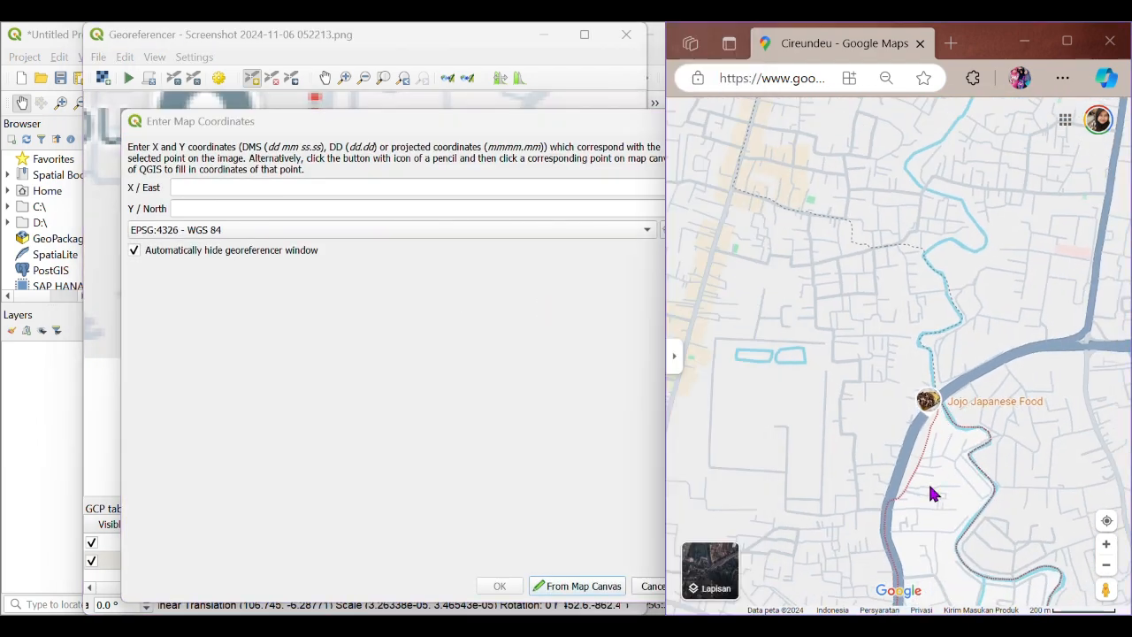
pyautogui.scroll(6, 850, 420)
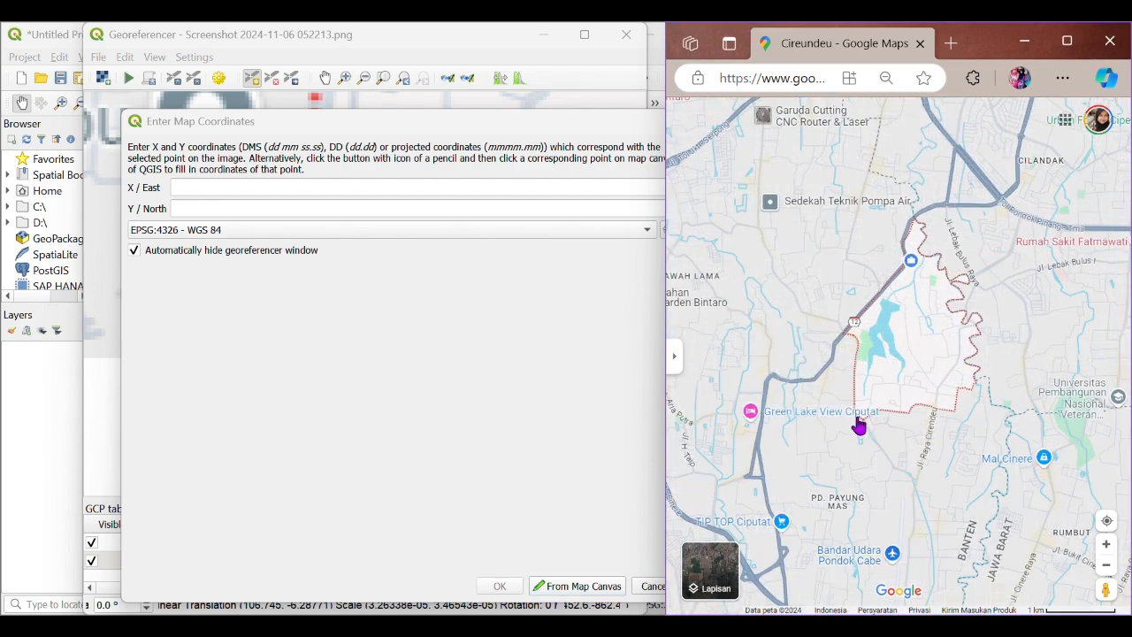
pyautogui.scroll(3, 856, 455)
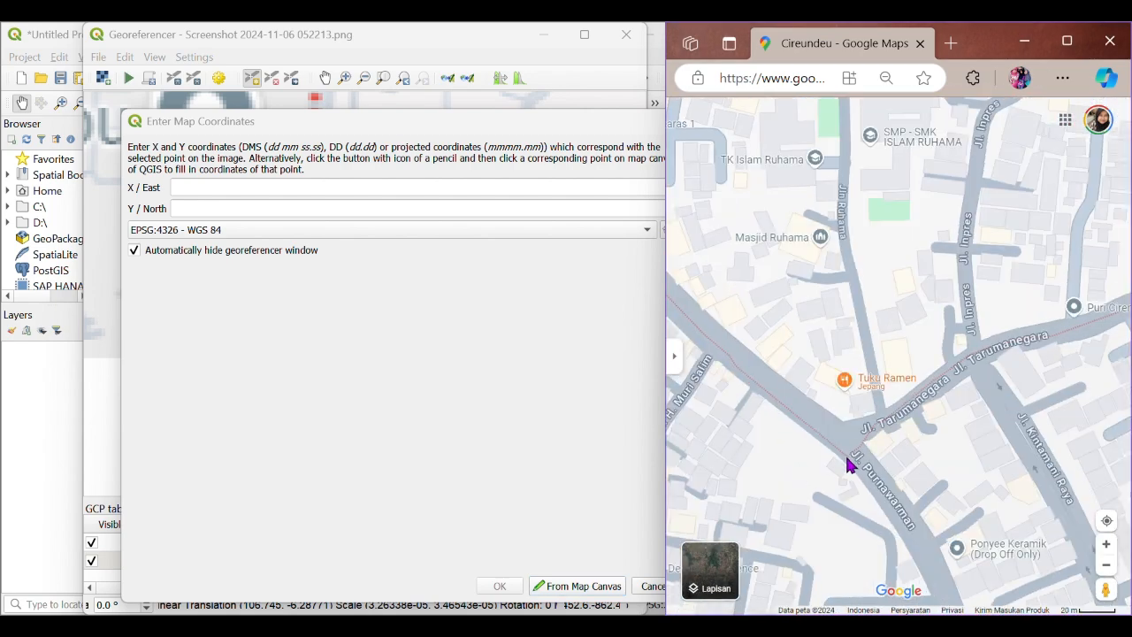
pyautogui.scroll(3, 851, 464)
pyautogui.click(851, 473)
# Assign the third control point the coordinates X 106.759970 and Y -6.317317 in the QGIS Georeferencer
pyautogui.click(240, 206)
pyautogui.write('-6.317317')
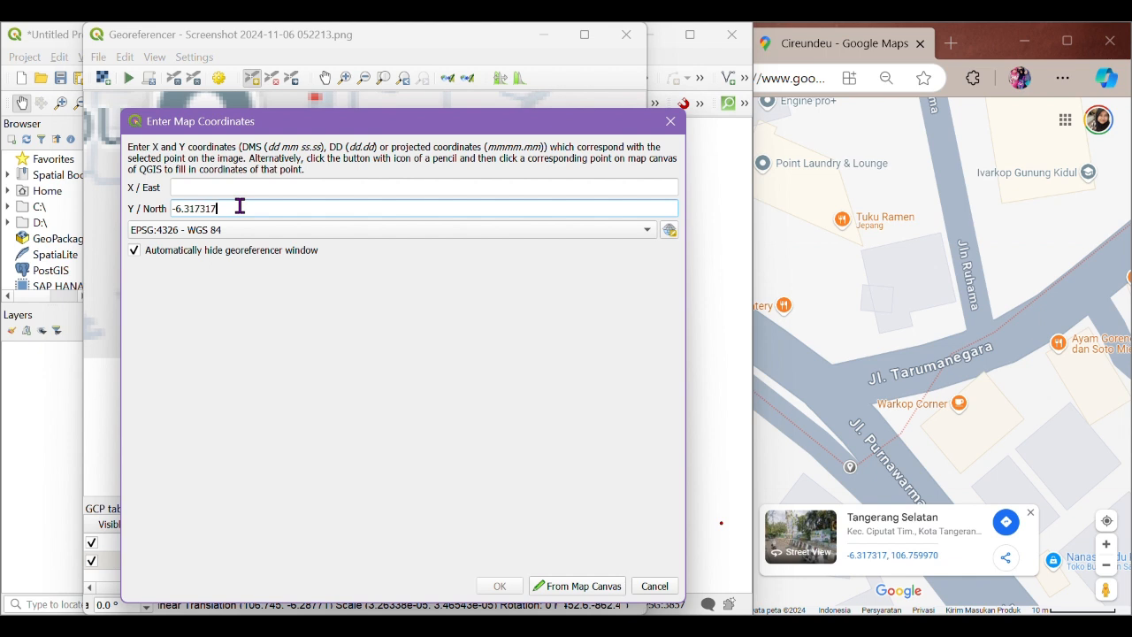
pyautogui.click(209, 192)
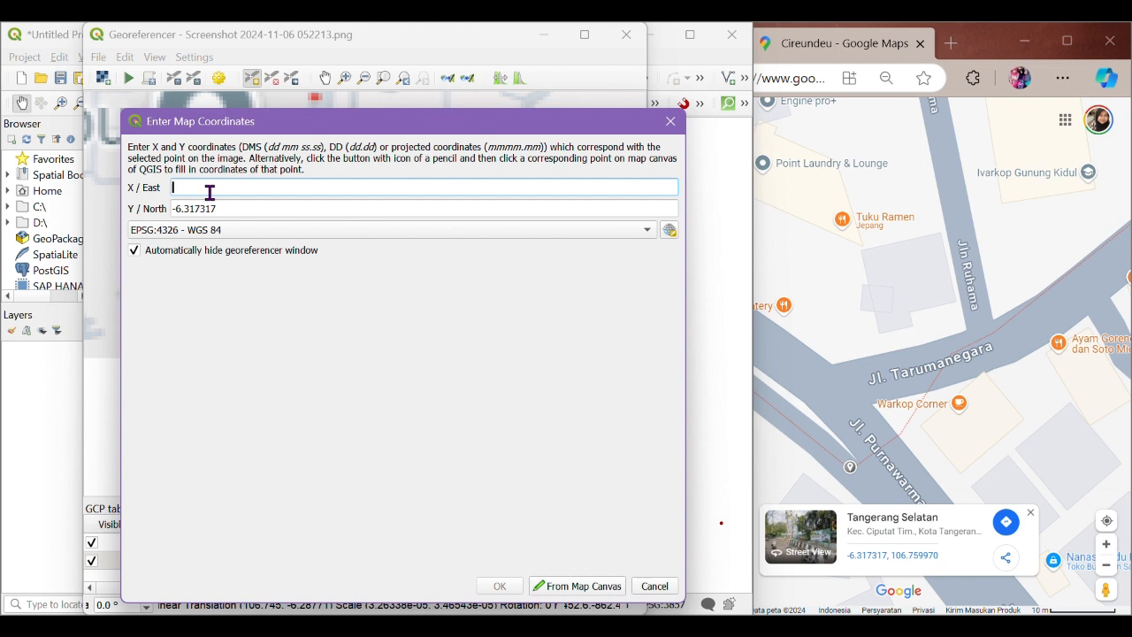
pyautogui.write('106.759970')
pyautogui.click(500, 585)
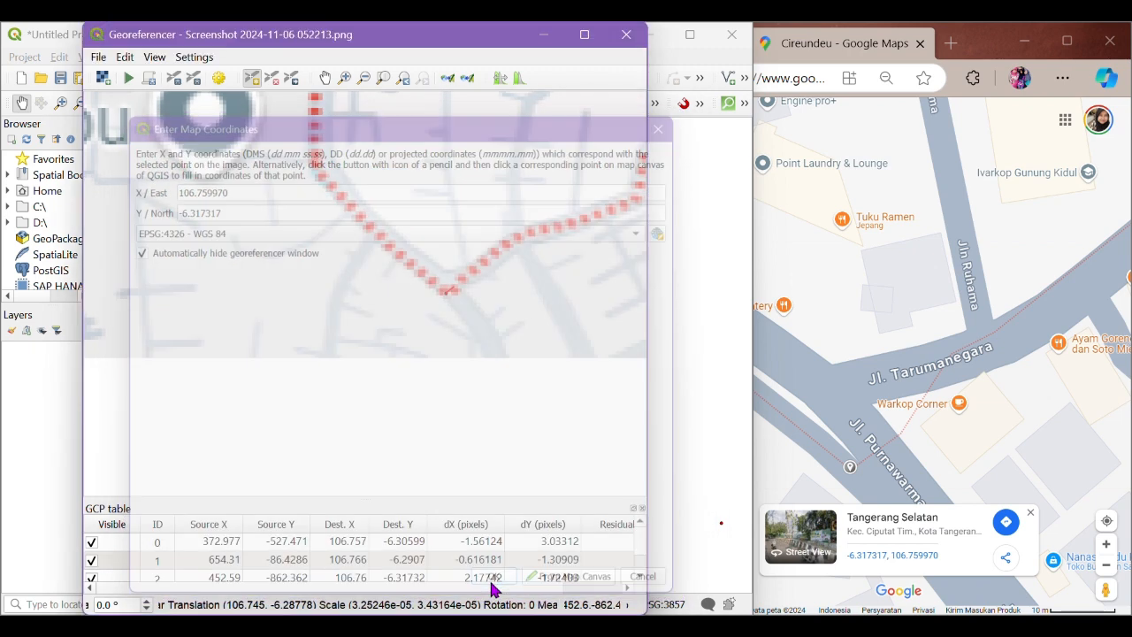
# Check the placed control points across the whole screenshot and run the georeferencing
pyautogui.click(325, 78)
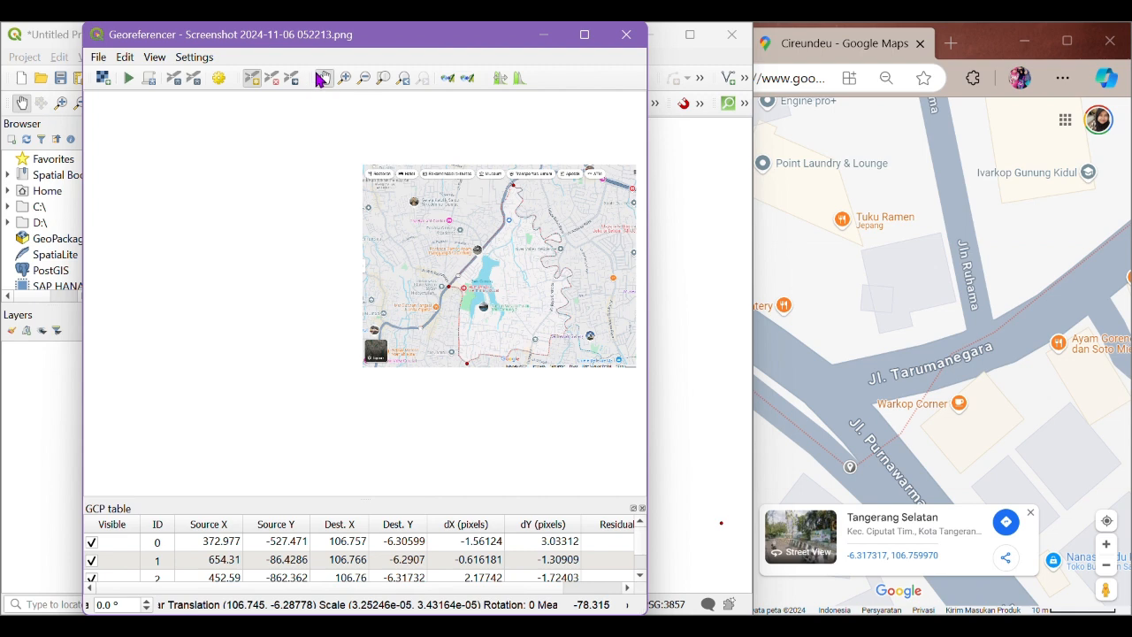
pyautogui.moveTo(510, 224); pyautogui.dragTo(488, 229)
pyautogui.scroll(2, 531, 239)
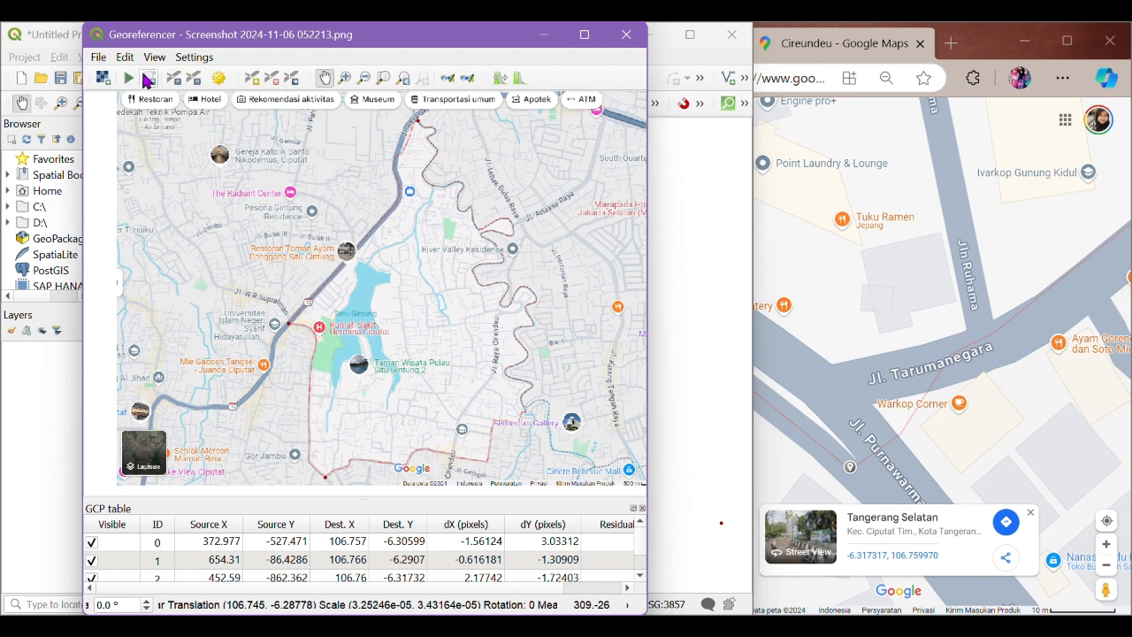
pyautogui.click(130, 80)
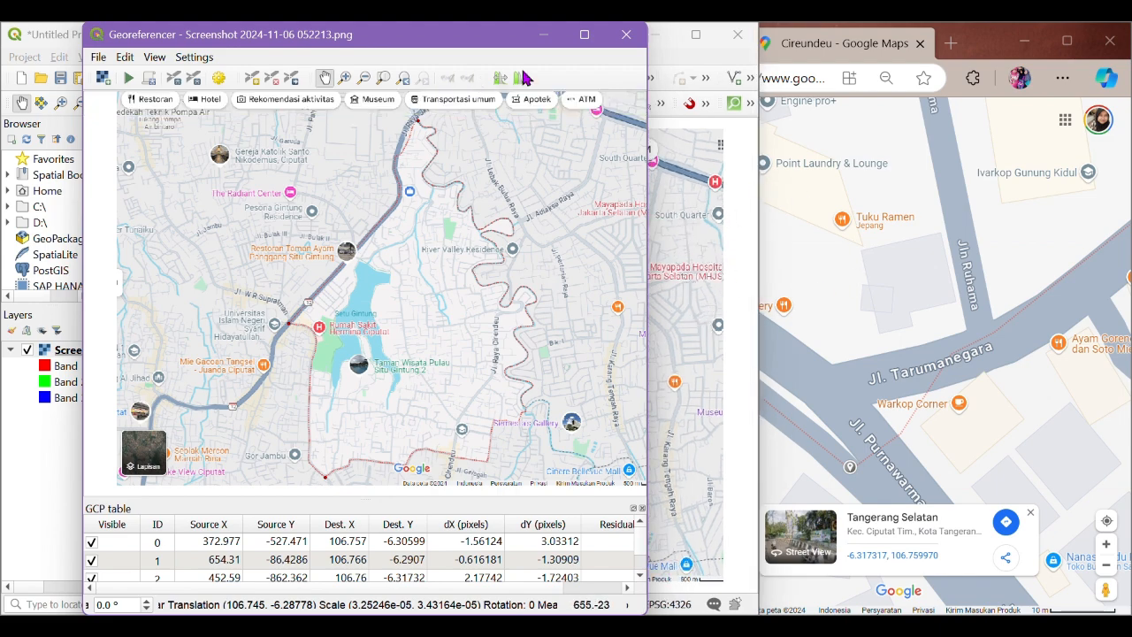
# Close the Georeferencer and save its control points as Screenshot 2024-11-06 052213.png.points in Downloads
pyautogui.moveTo(518, 34); pyautogui.dragTo(522, 140)
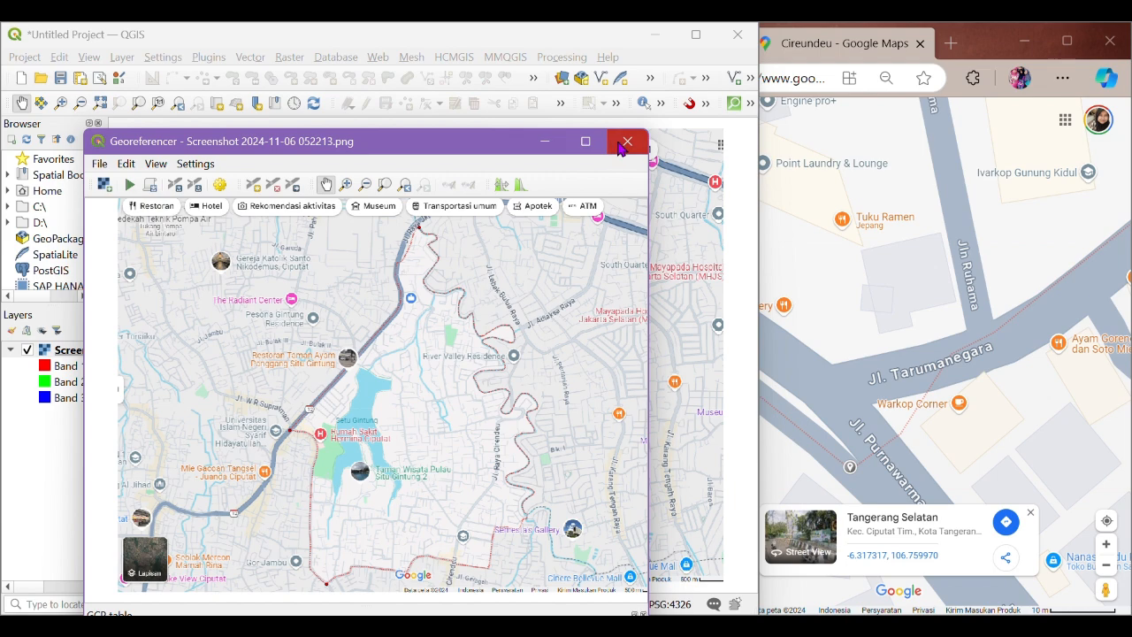
pyautogui.click(627, 141)
pyautogui.click(312, 459)
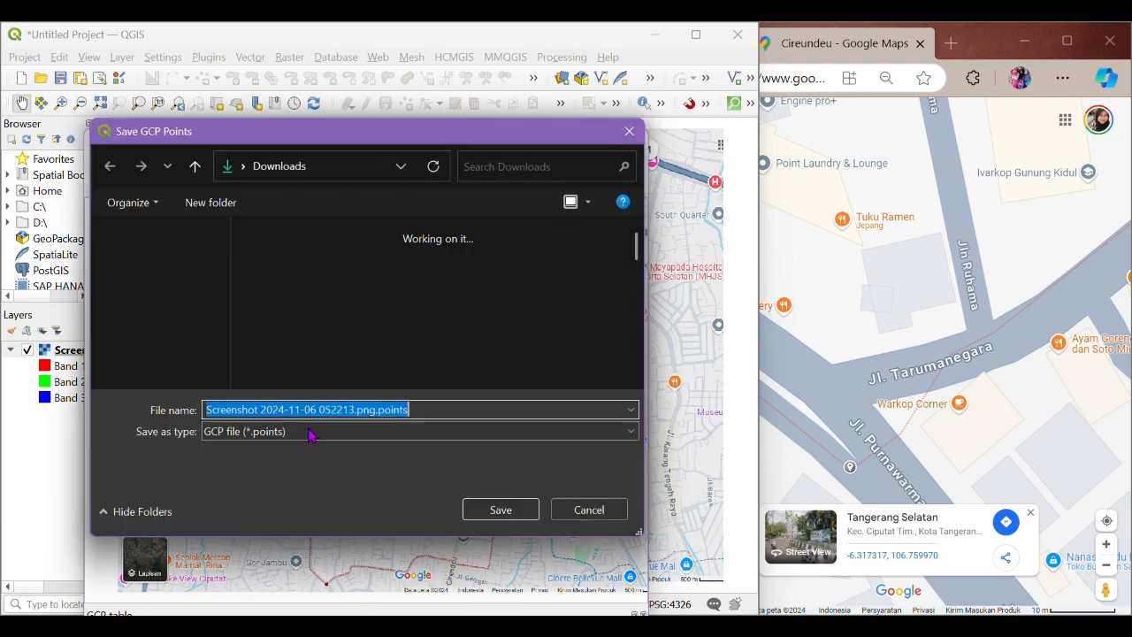
pyautogui.click(519, 509)
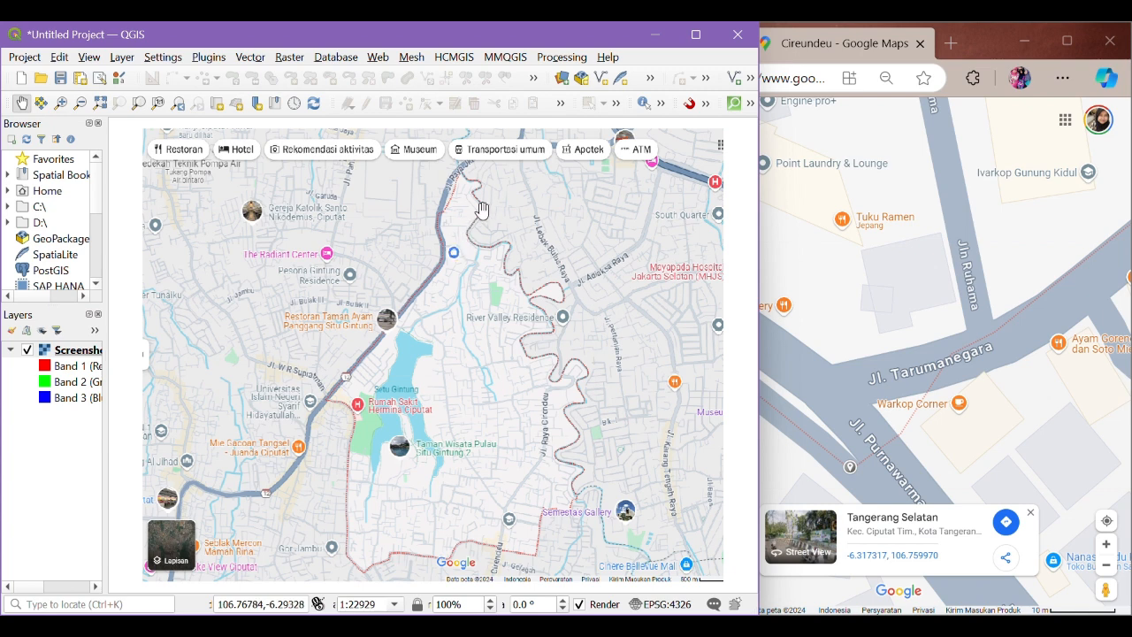
# Add the Google Road basemap from QuickMapServices and widen the QGIS window
pyautogui.click(378, 56)
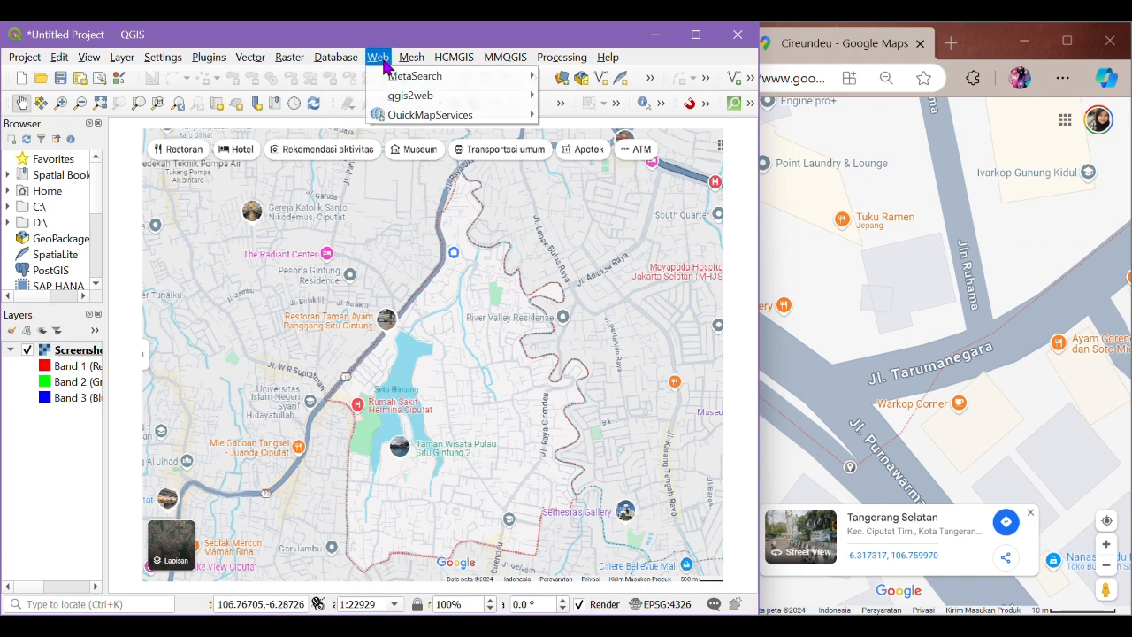
pyautogui.moveTo(402, 120)
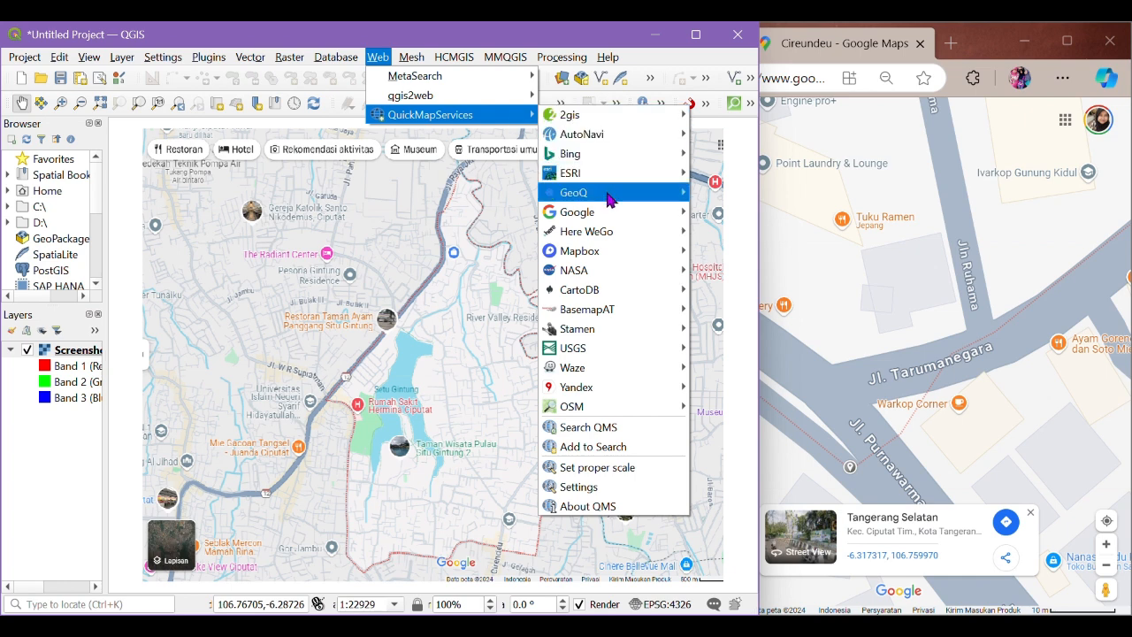
pyautogui.moveTo(614, 220)
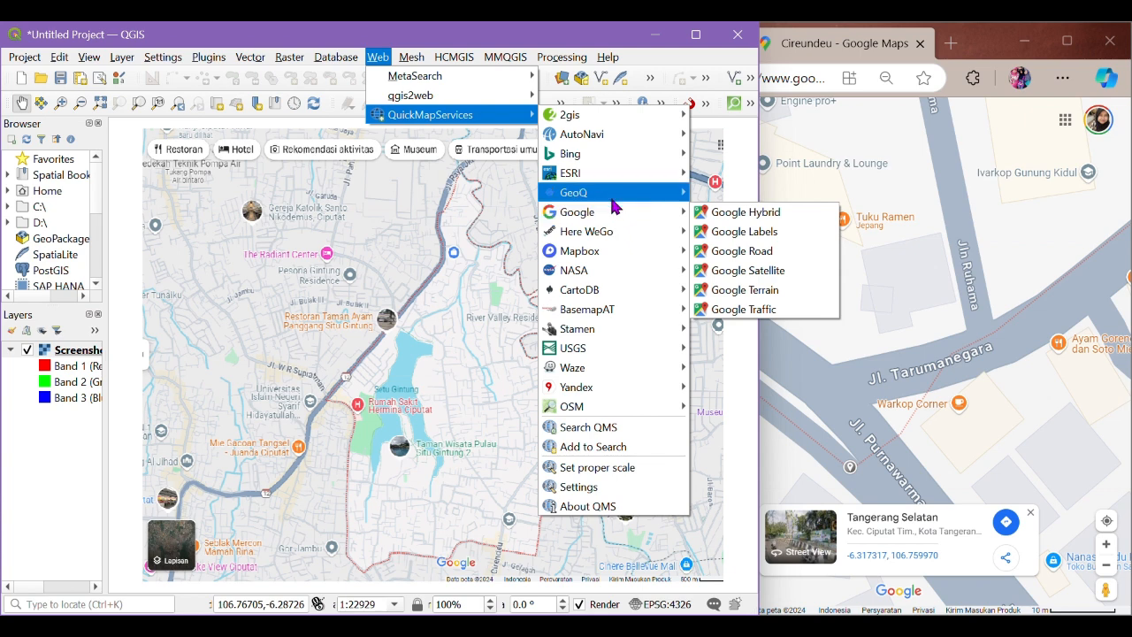
pyautogui.moveTo(613, 198)
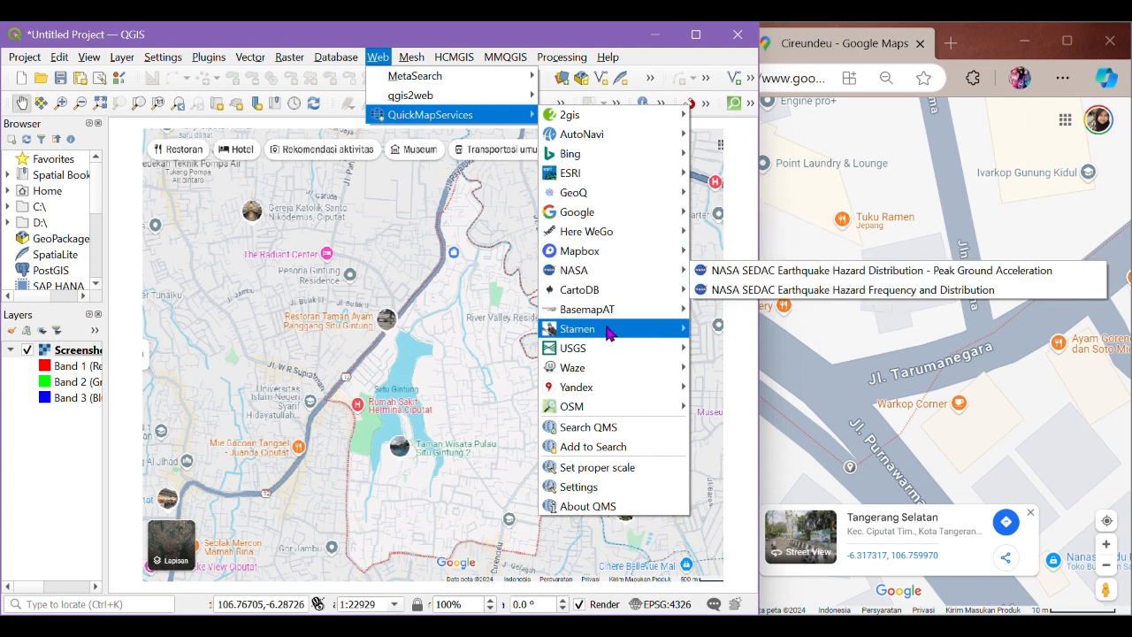
pyautogui.moveTo(597, 411)
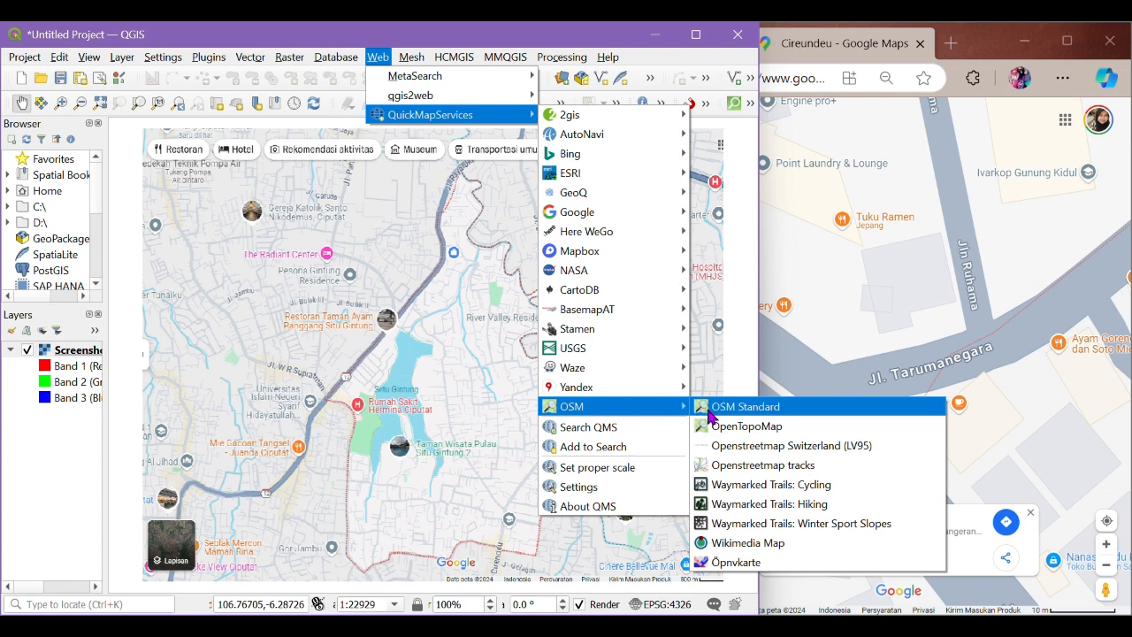
pyautogui.moveTo(671, 217)
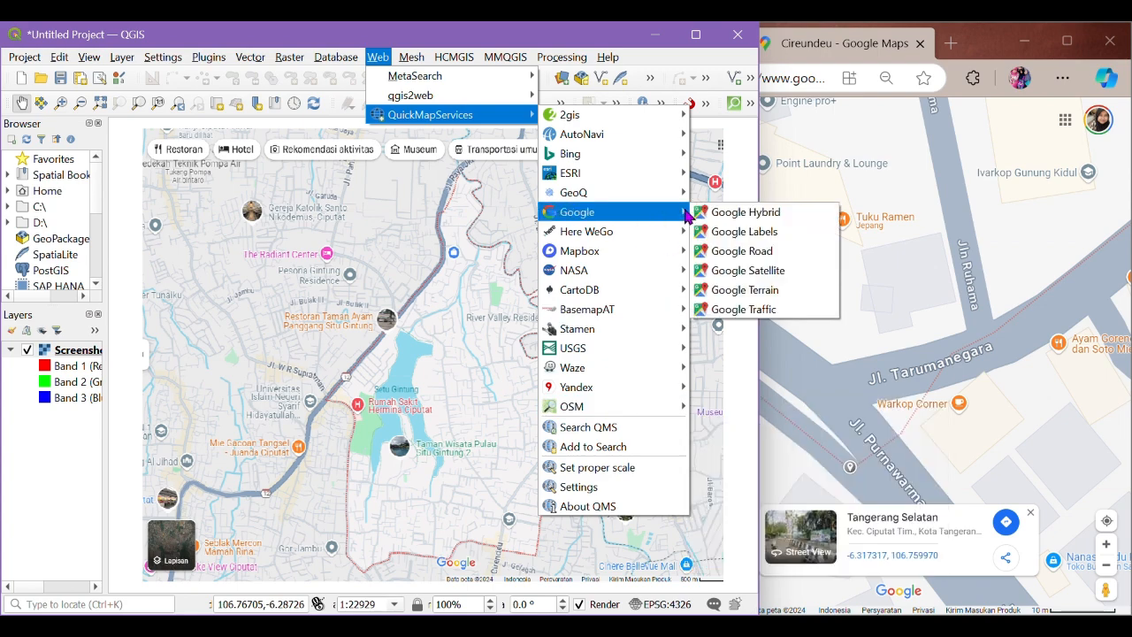
pyautogui.click(714, 252)
pyautogui.moveTo(759, 354); pyautogui.dragTo(821, 354)
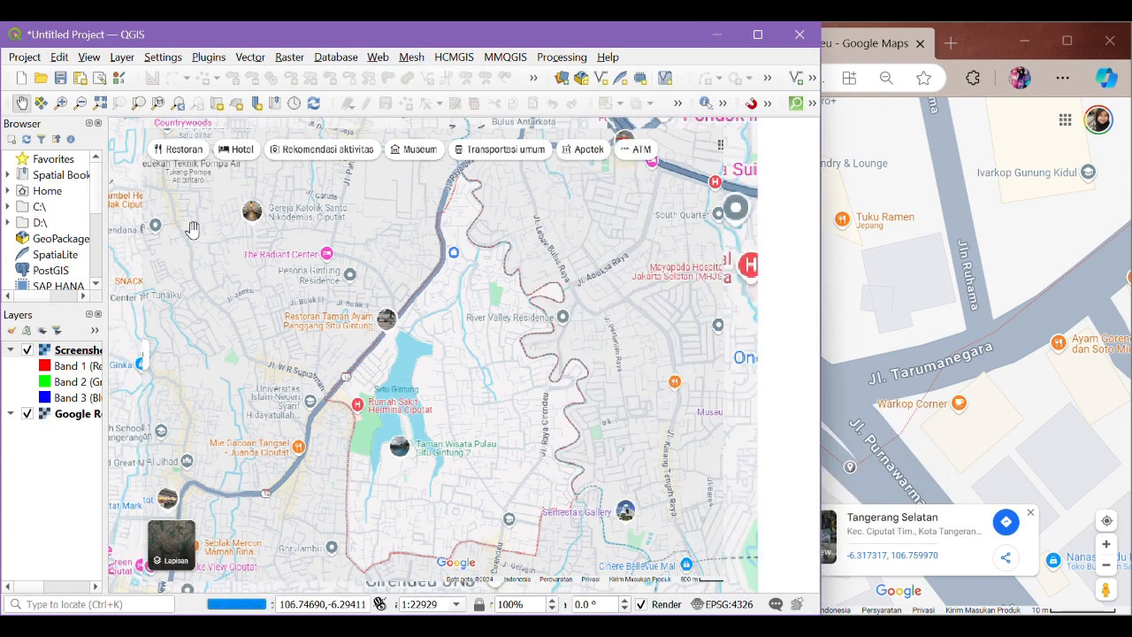
# Examine how the georeferenced screenshot's roads and edges line up with the surrounding Google Road basemap
pyautogui.scroll(-1, 343, 331)
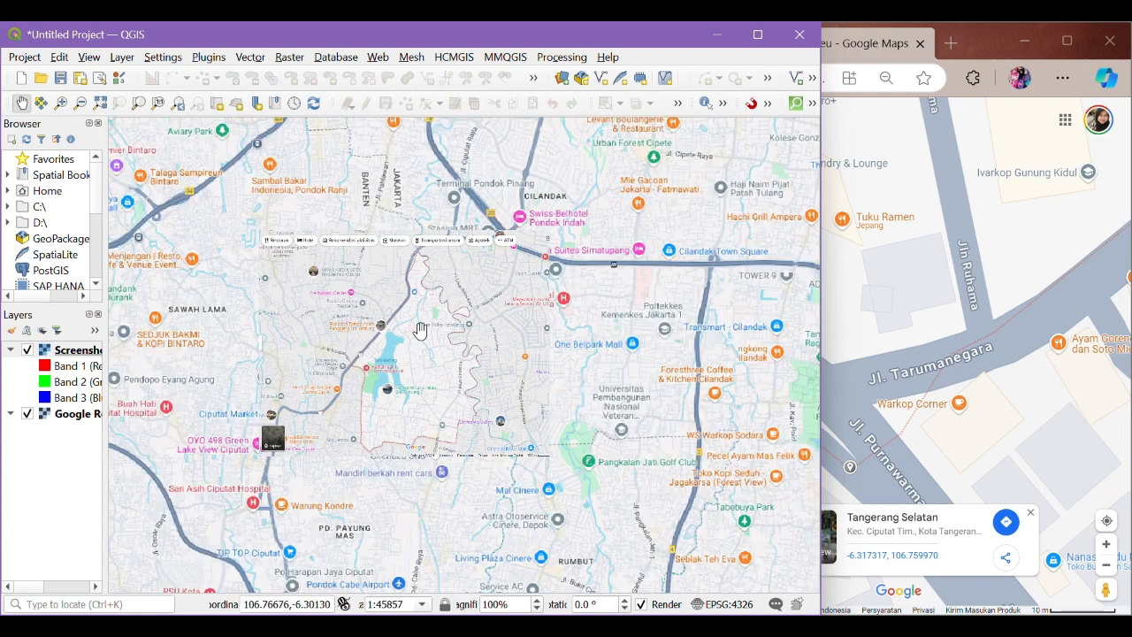
pyautogui.moveTo(426, 362); pyautogui.dragTo(417, 340)
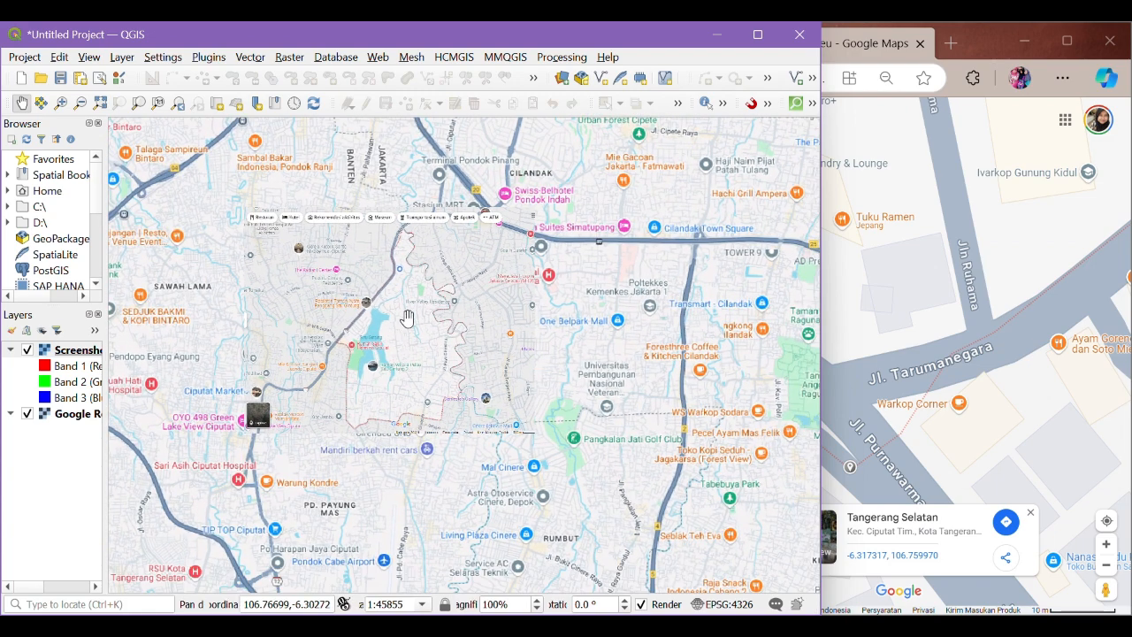
pyautogui.scroll(1, 405, 311)
pyautogui.scroll(-1, 404, 308)
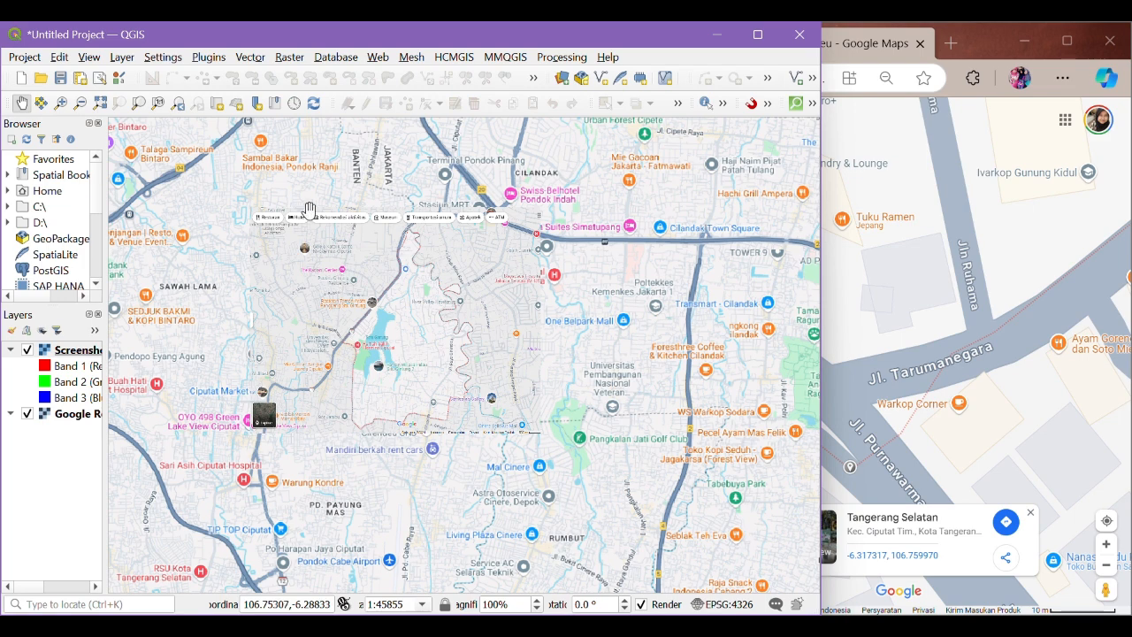
pyautogui.scroll(3, 265, 208)
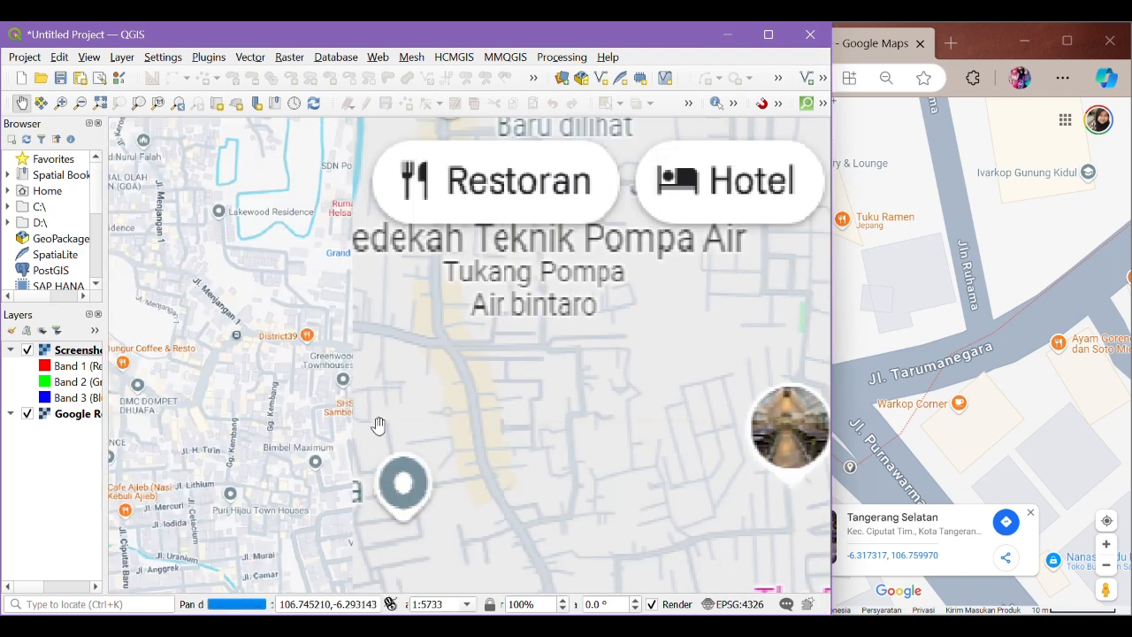
pyautogui.moveTo(378, 425); pyautogui.dragTo(406, 319)
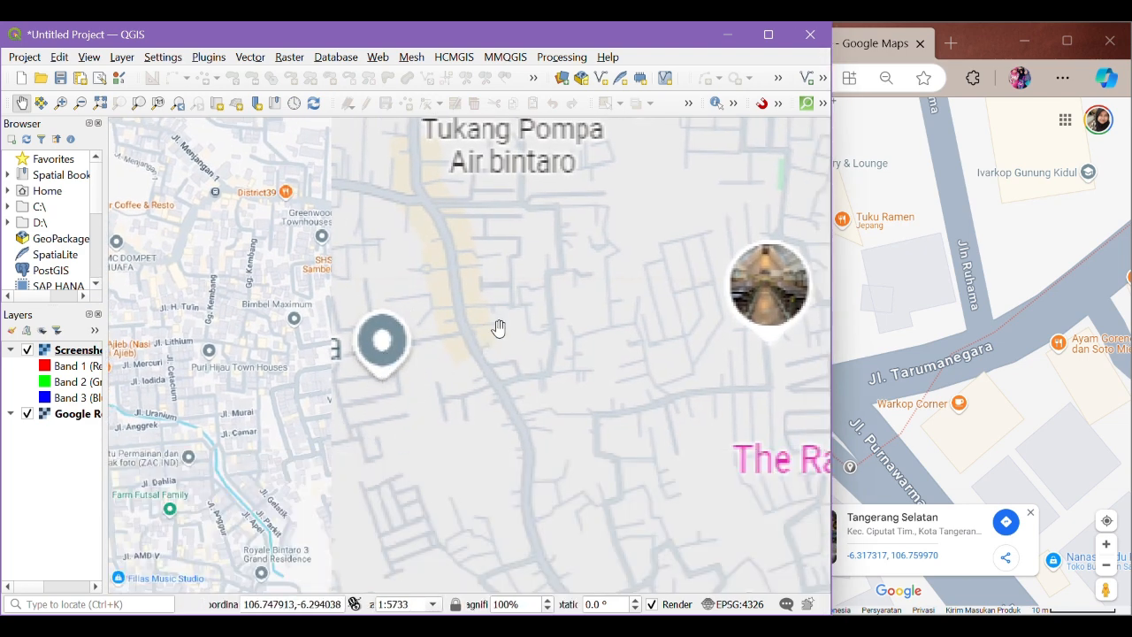
pyautogui.moveTo(513, 260); pyautogui.dragTo(462, 293)
pyautogui.scroll(-2, 463, 293)
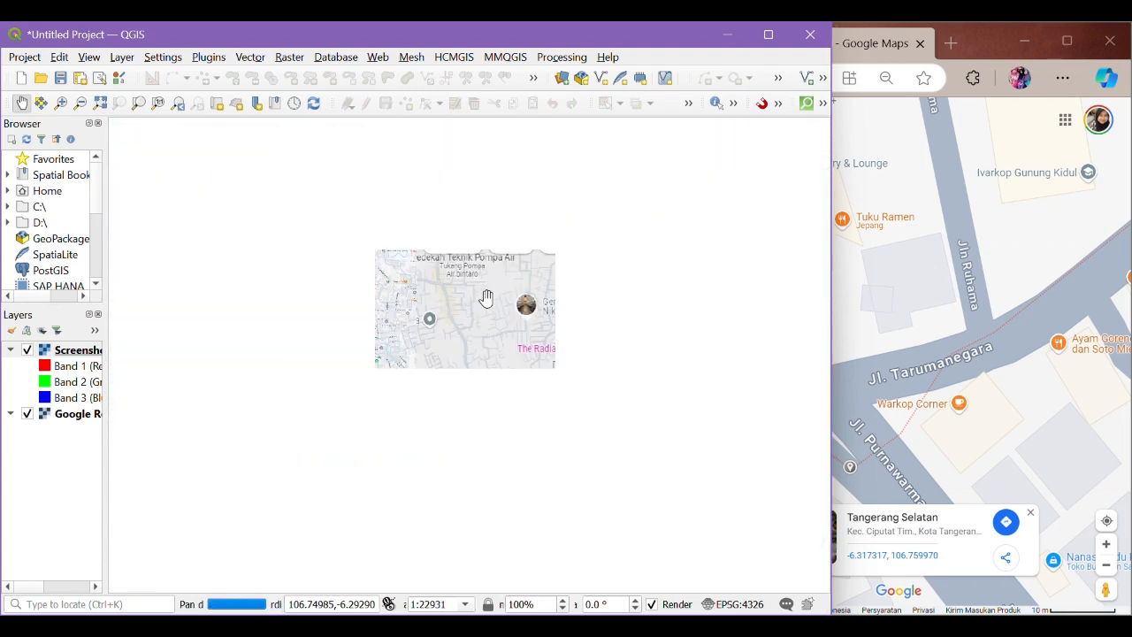
pyautogui.moveTo(596, 326); pyautogui.dragTo(548, 339)
pyautogui.scroll(-1, 551, 330)
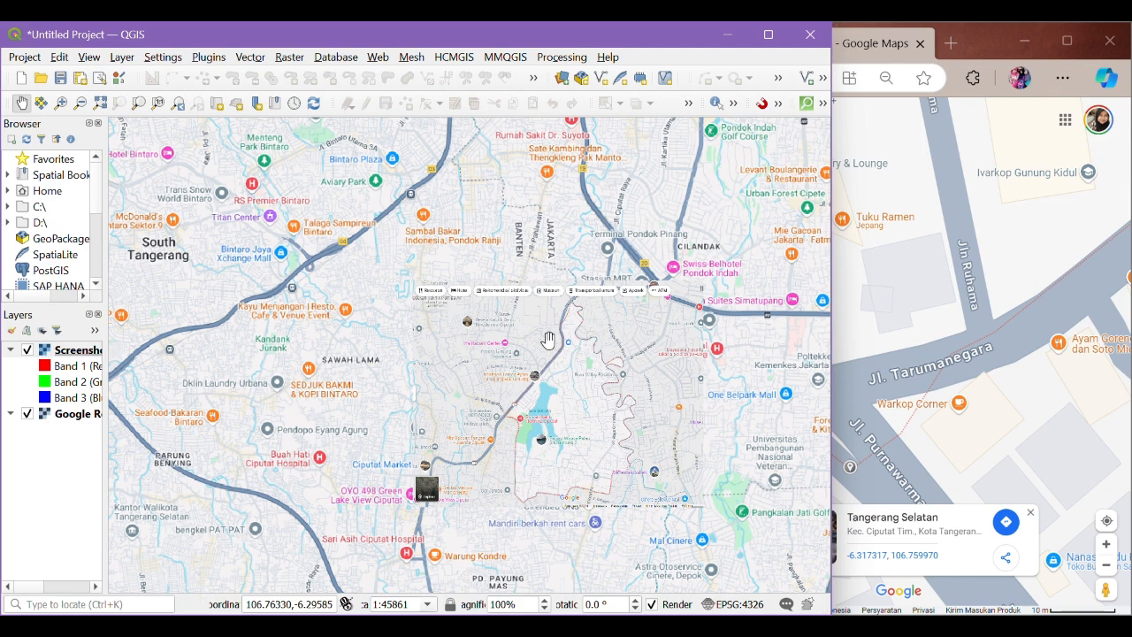
pyautogui.moveTo(548, 339); pyautogui.dragTo(481, 269)
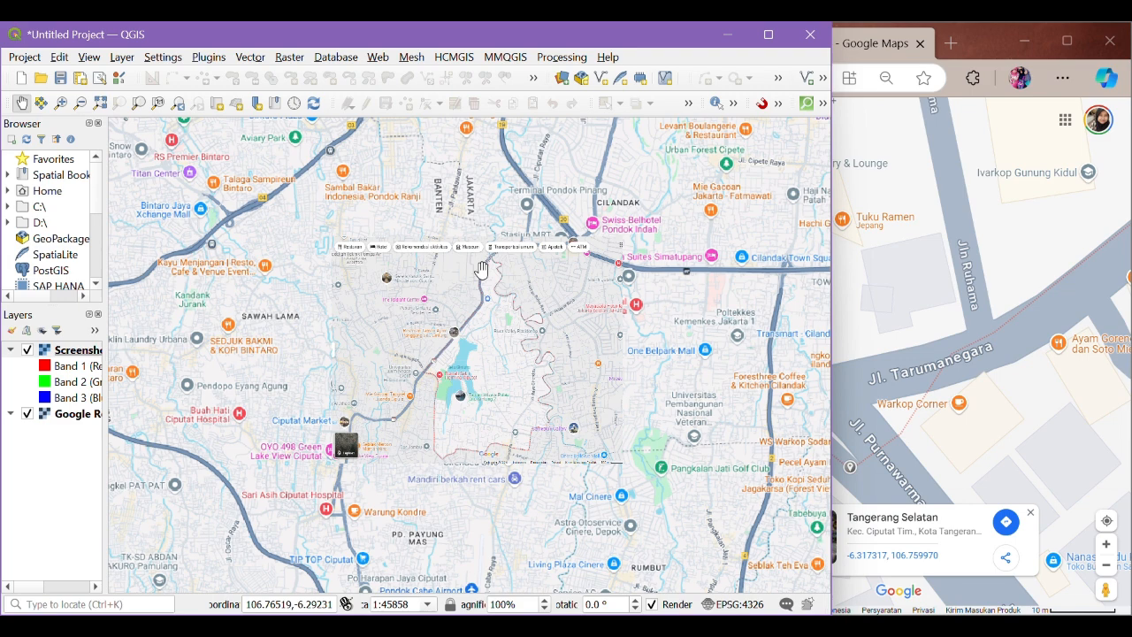
pyautogui.scroll(1, 481, 269)
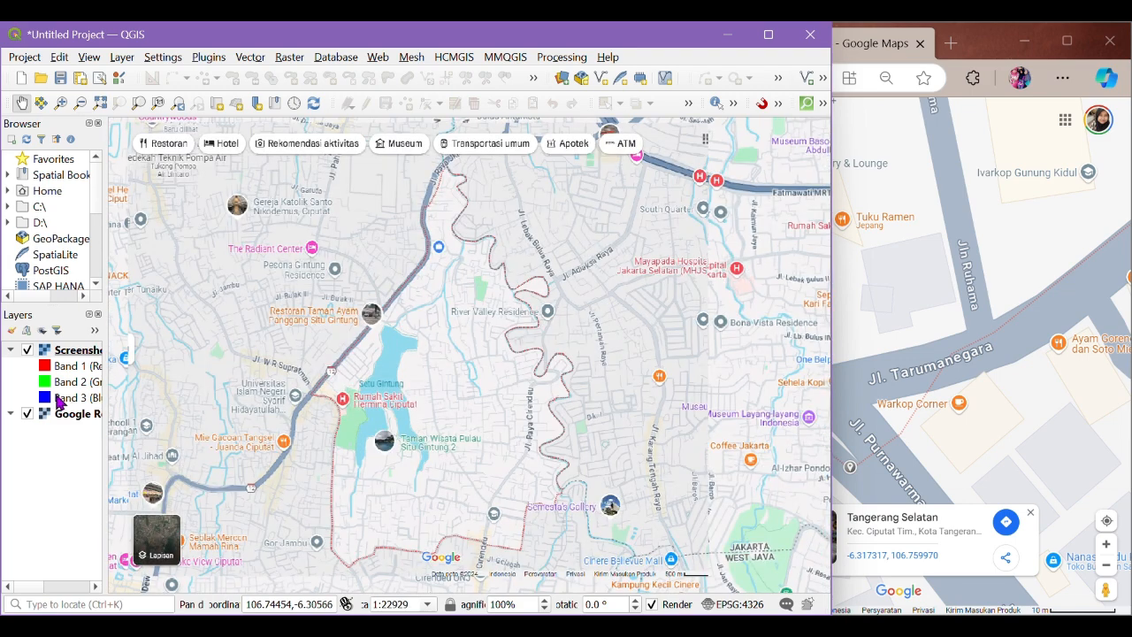
# Hide the Google Road basemap and select the georeferenced screenshot layer
pyautogui.click(27, 414)
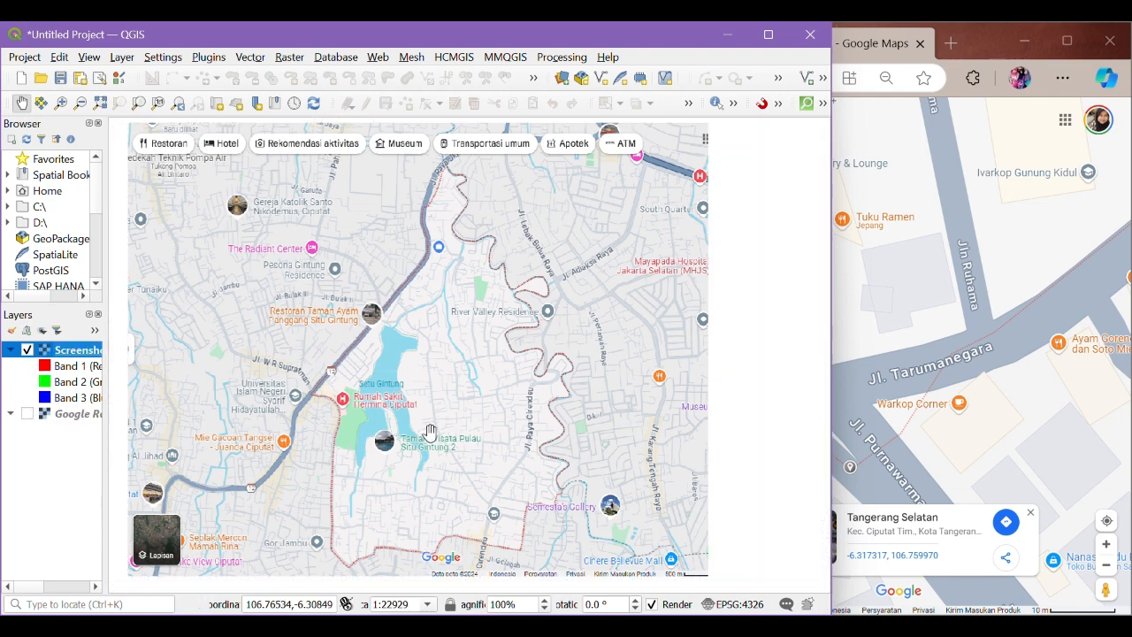
pyautogui.scroll(-1, 517, 340)
pyautogui.scroll(1, 449, 363)
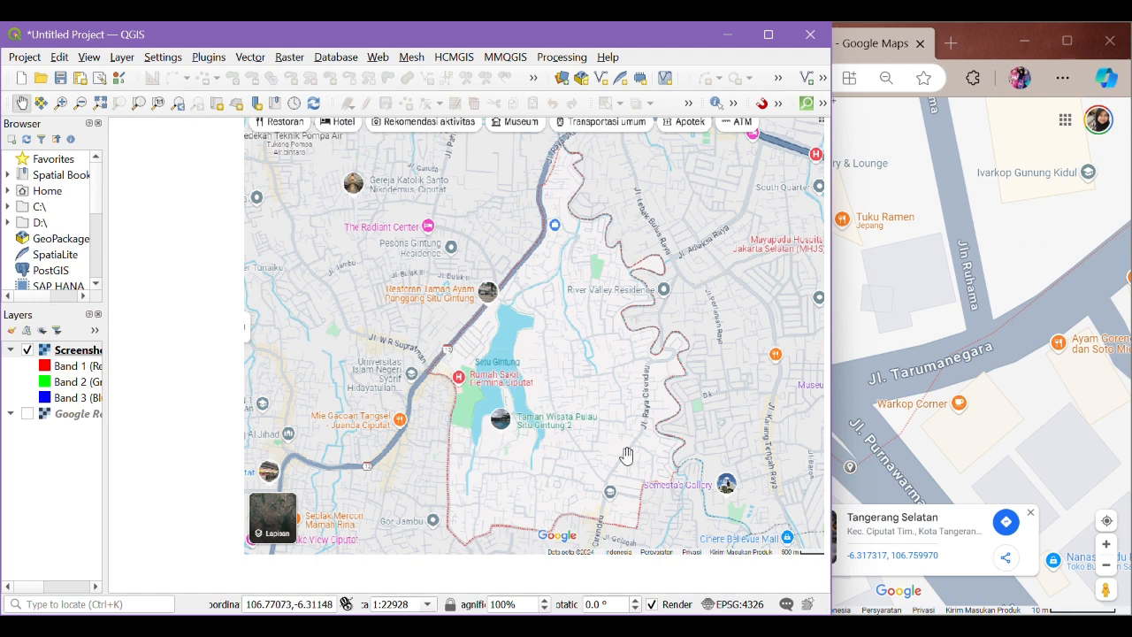
pyautogui.click(92, 352)
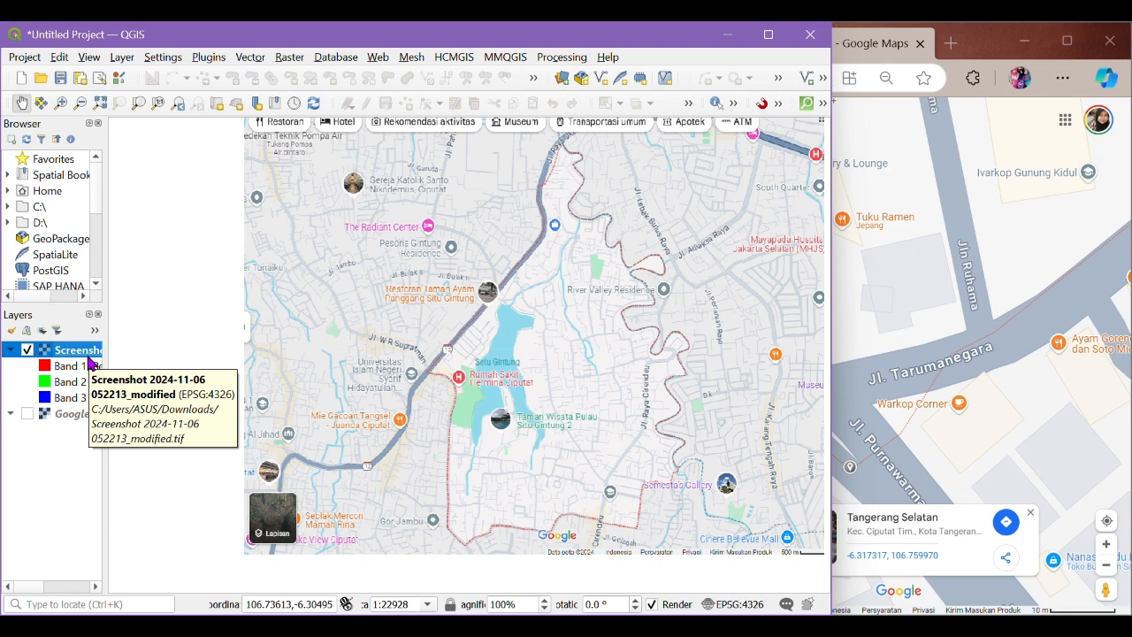
pyautogui.click(605, 81)
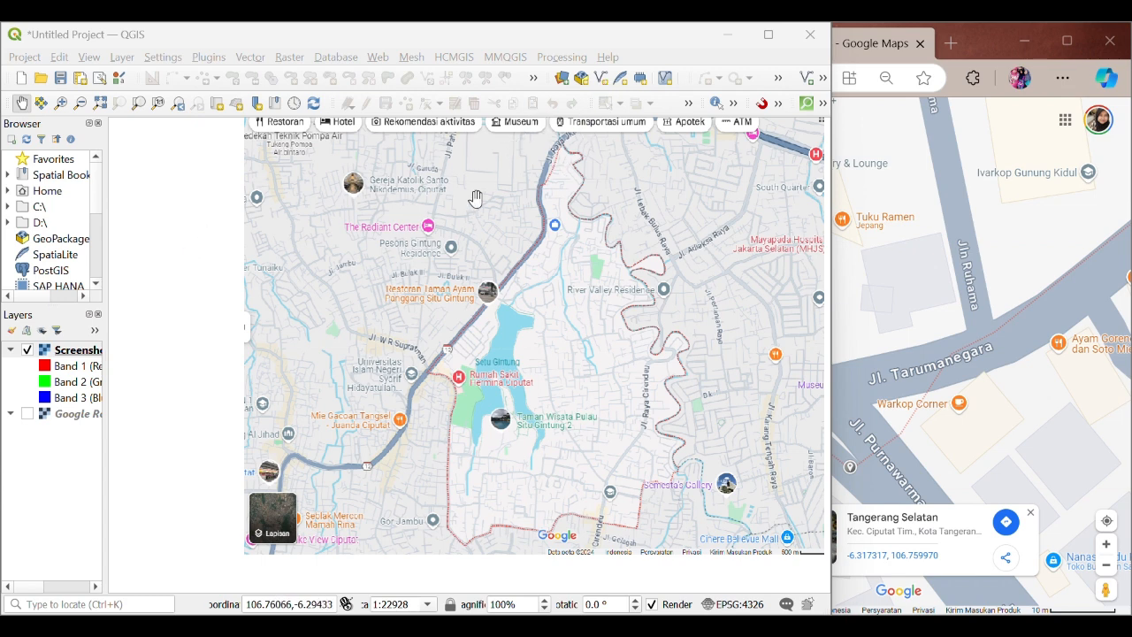
pyautogui.moveTo(479, 194); pyautogui.dragTo(438, 208)
pyautogui.click(604, 81)
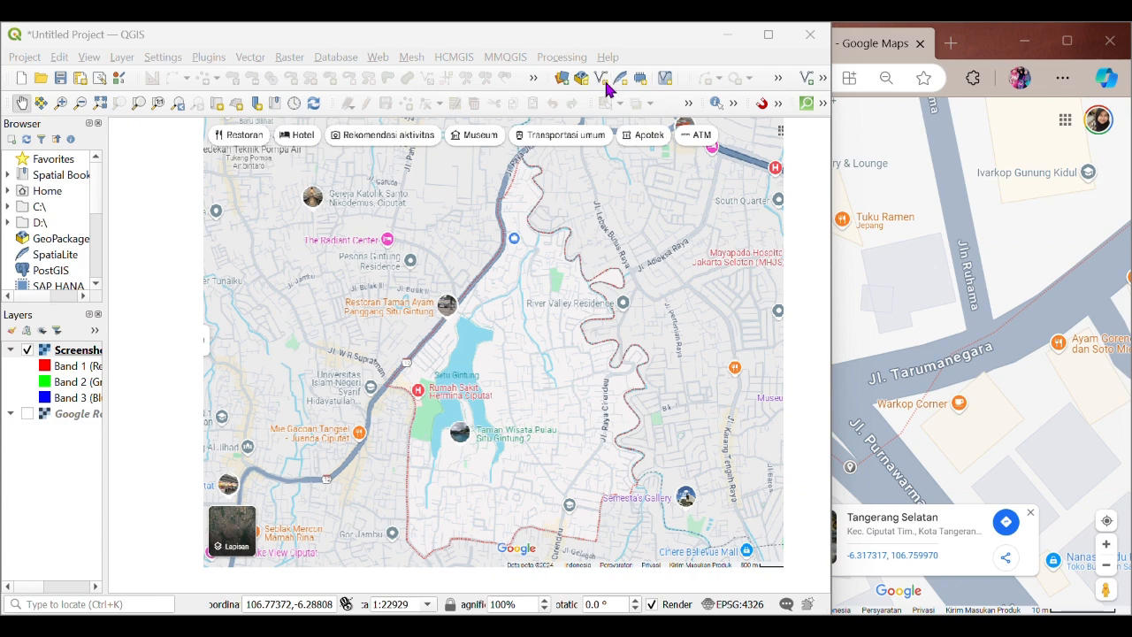
# Maximize QGIS, start a new shapefile layer and set its output file to titik.shp in Downloads
pyautogui.click(768, 35)
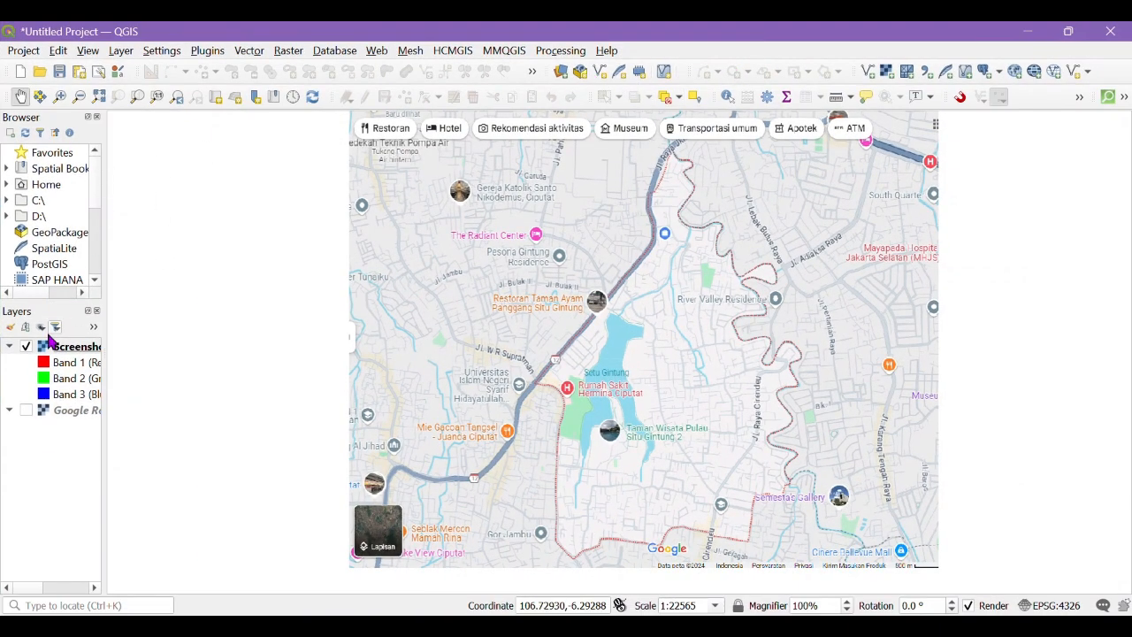
pyautogui.click(24, 50)
pyautogui.moveTo(124, 53)
pyautogui.moveTo(168, 92)
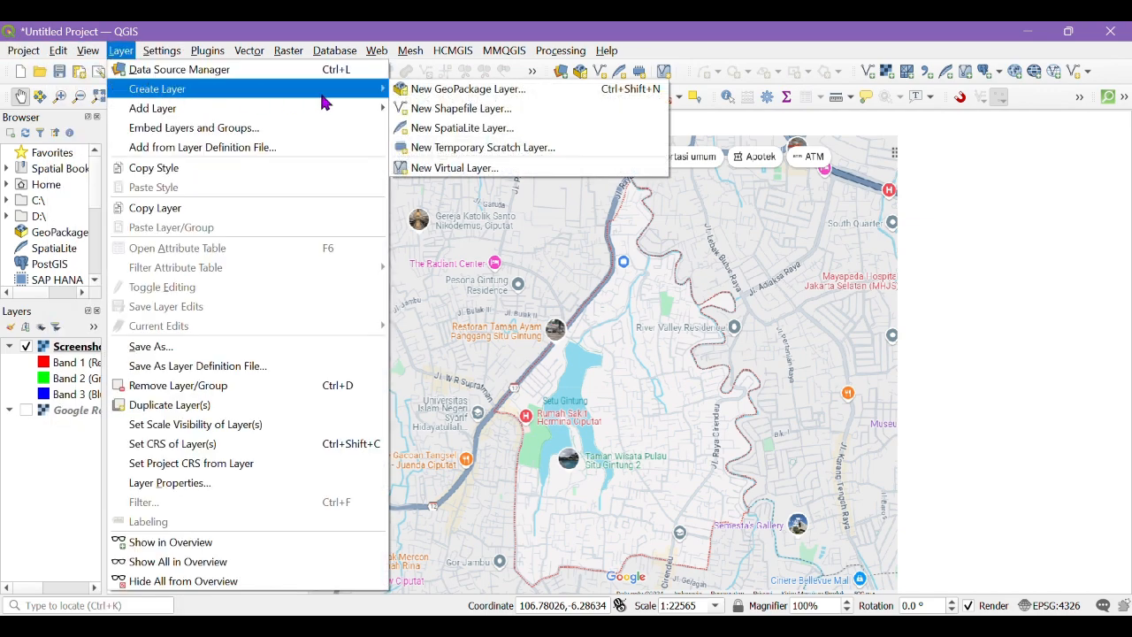
pyautogui.click(427, 111)
pyautogui.click(613, 132)
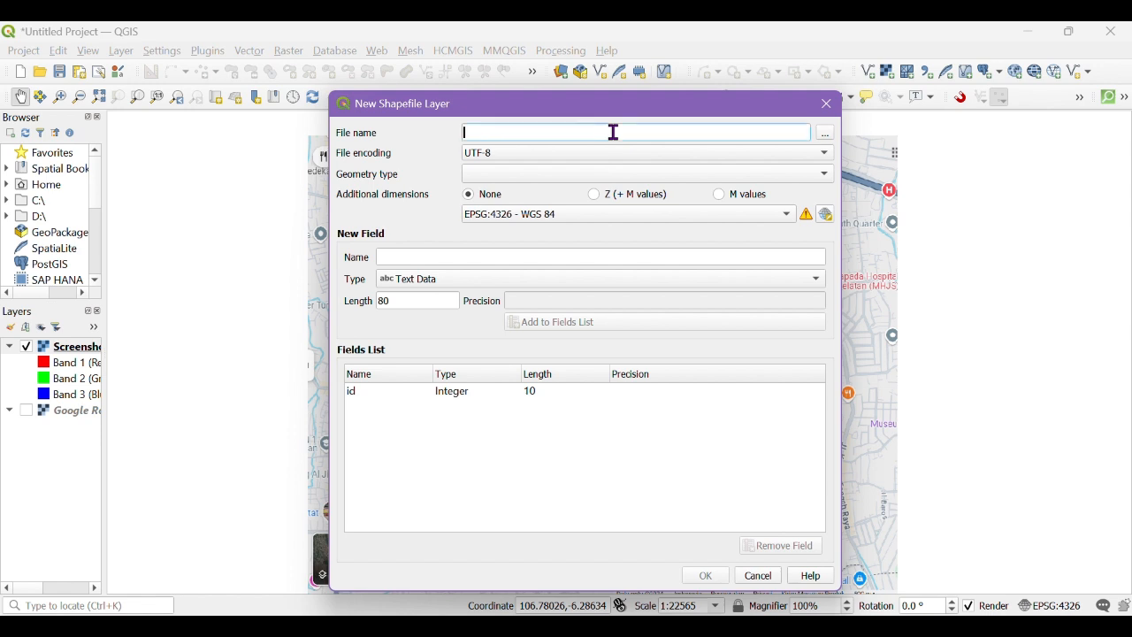
pyautogui.write('titik')
pyautogui.click(824, 133)
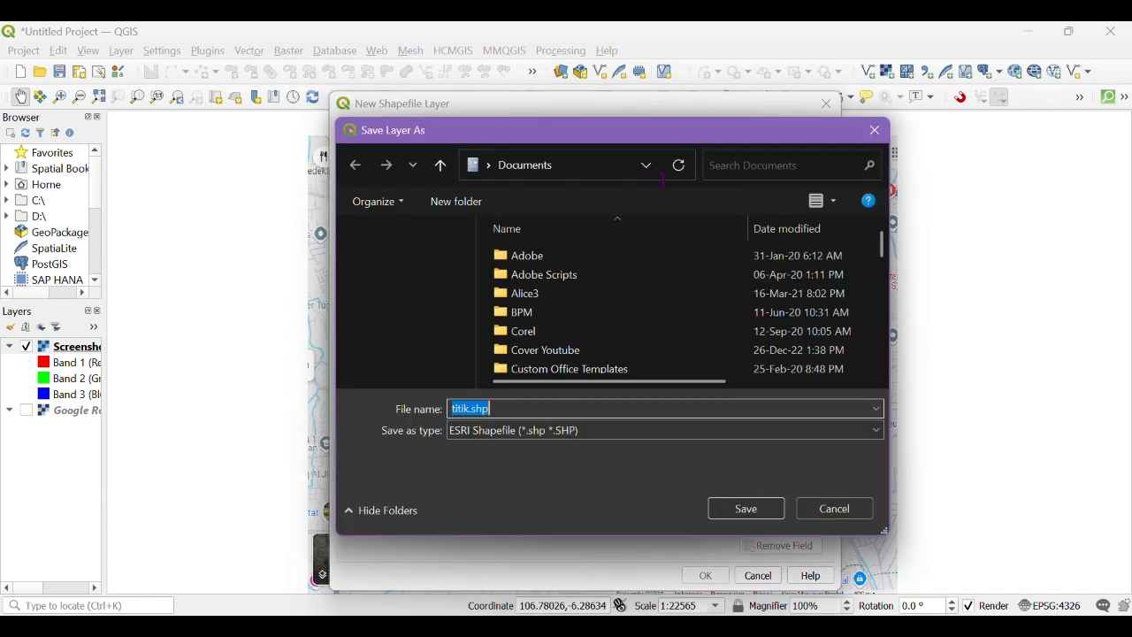
pyautogui.click(416, 269)
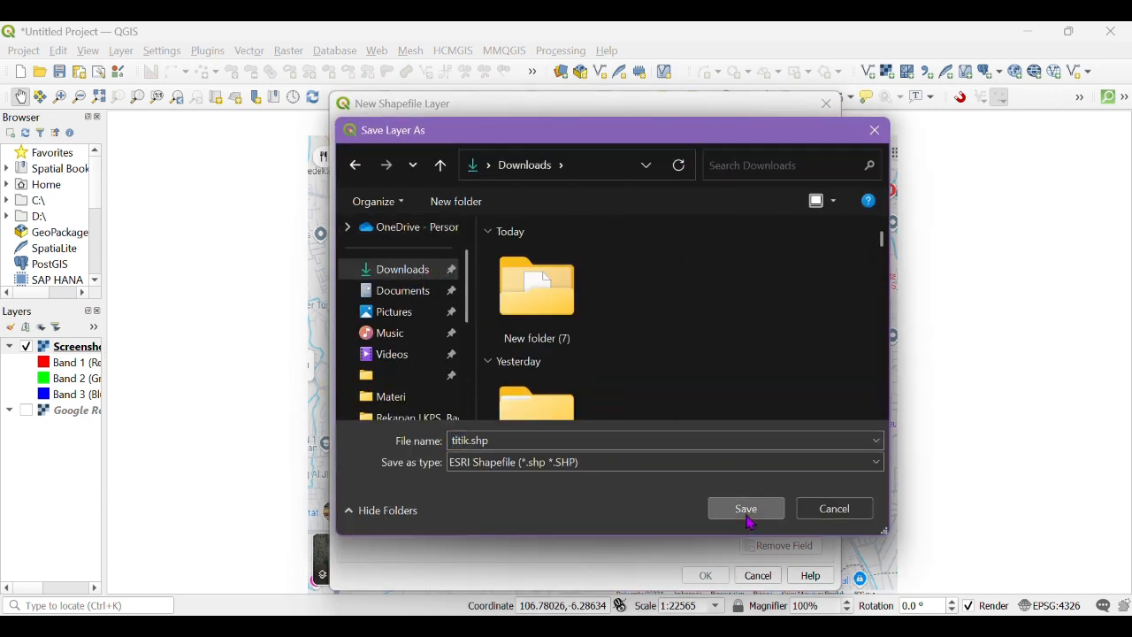
pyautogui.click(747, 511)
# Set the new shapefile's geometry type to Point and check its coordinate reference system
pyautogui.click(526, 174)
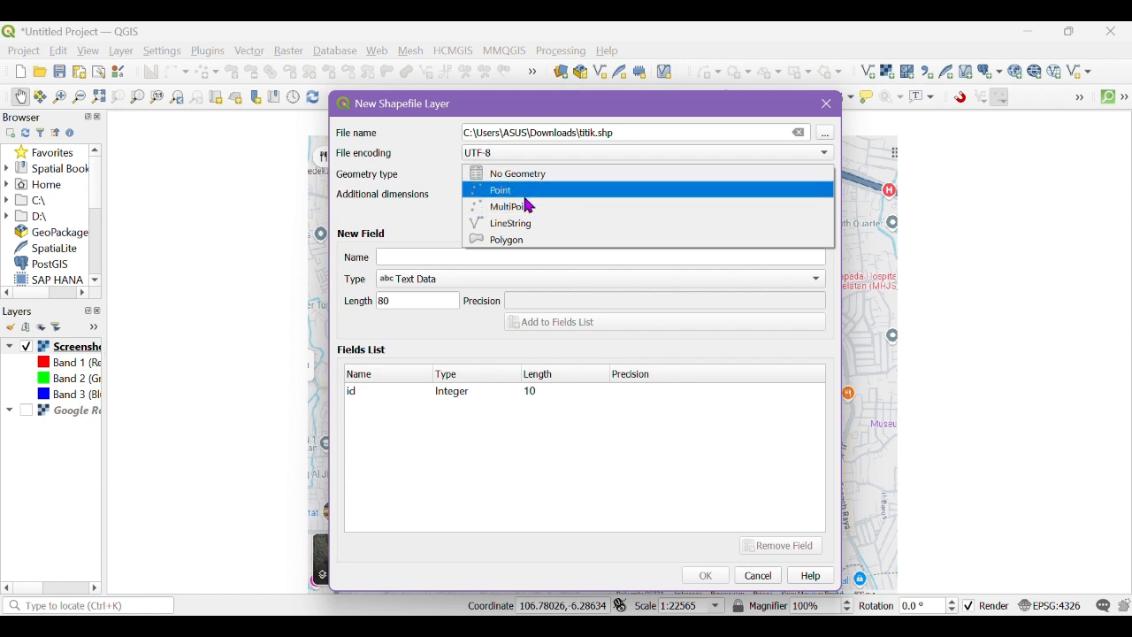
pyautogui.click(529, 191)
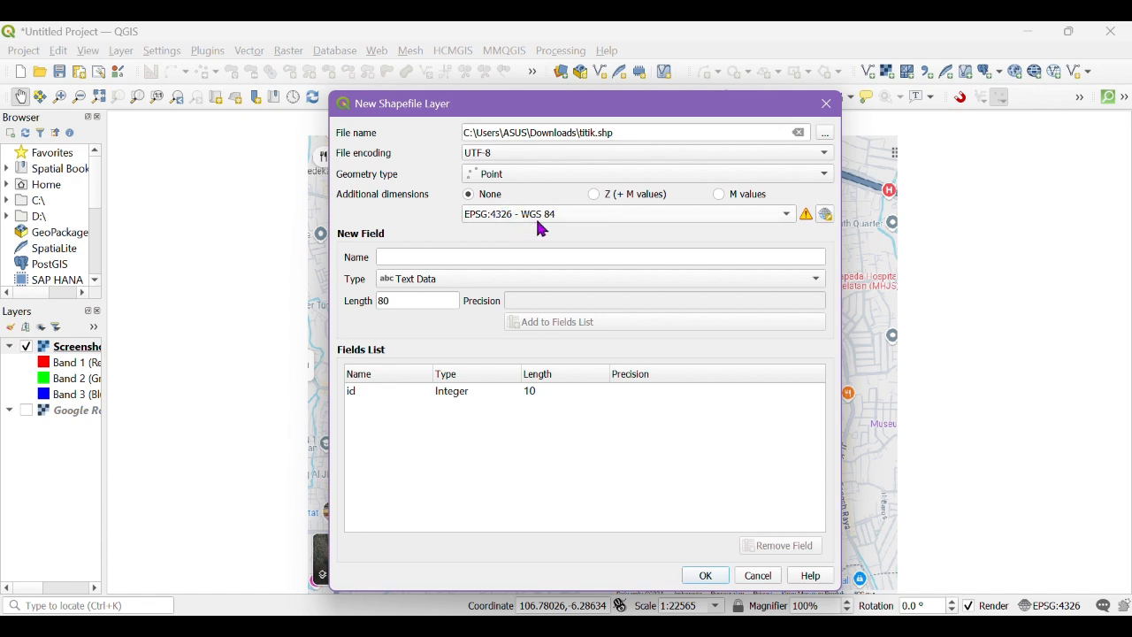
pyautogui.moveTo(573, 229)
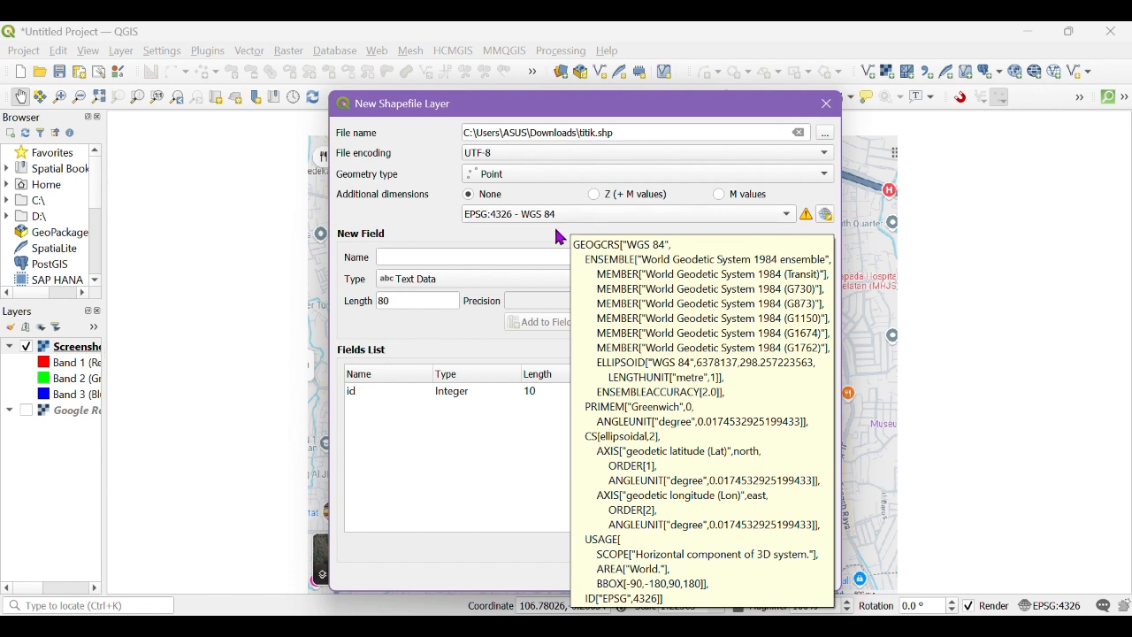
# Add a text field named nama with length 80 and create the shapefile layer
pyautogui.click(442, 254)
pyautogui.write('nama')
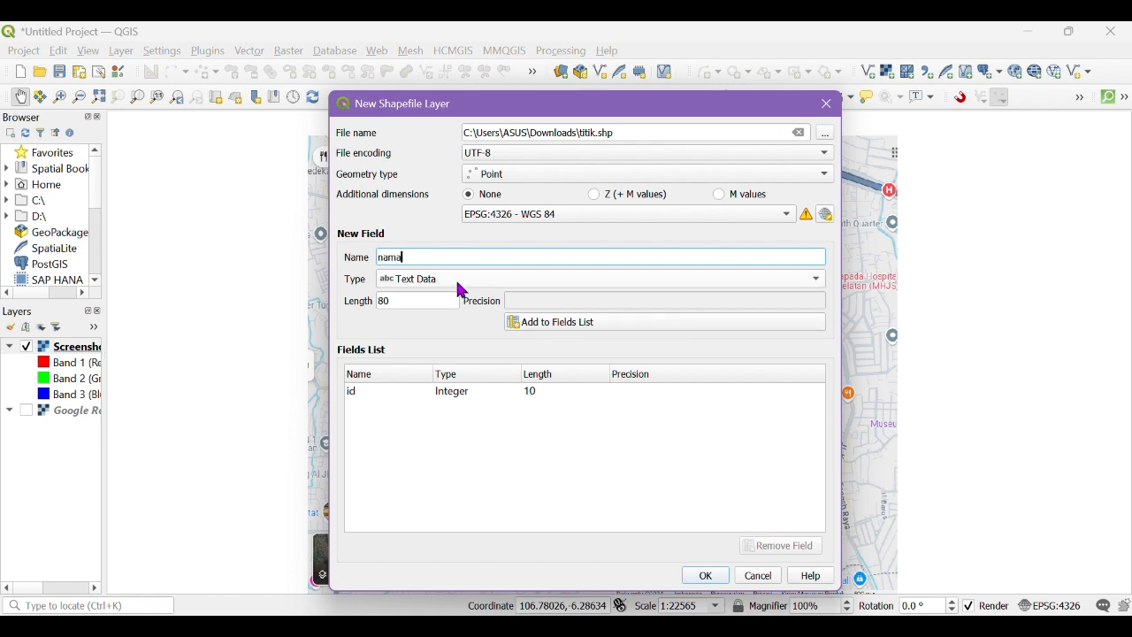
pyautogui.click(459, 281)
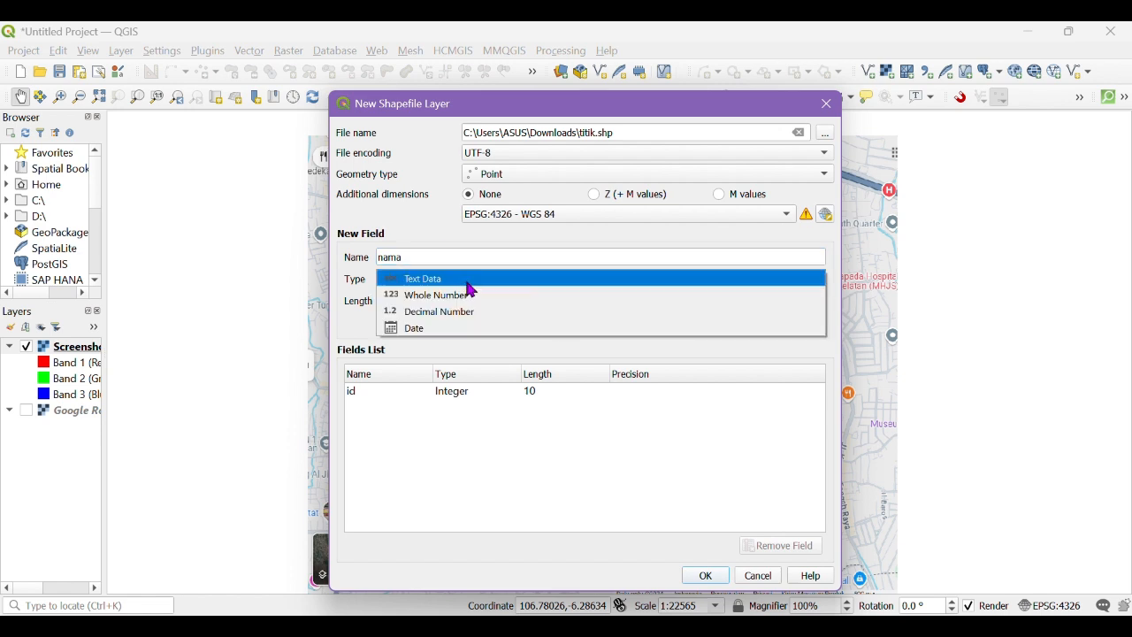
pyautogui.click(467, 282)
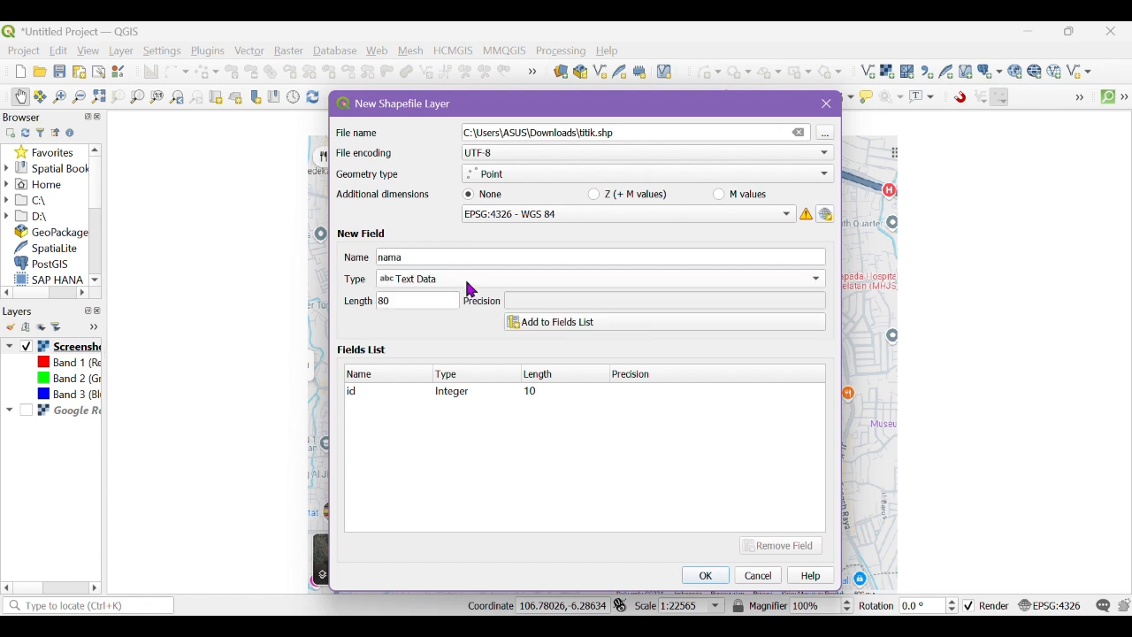
pyautogui.click(444, 308)
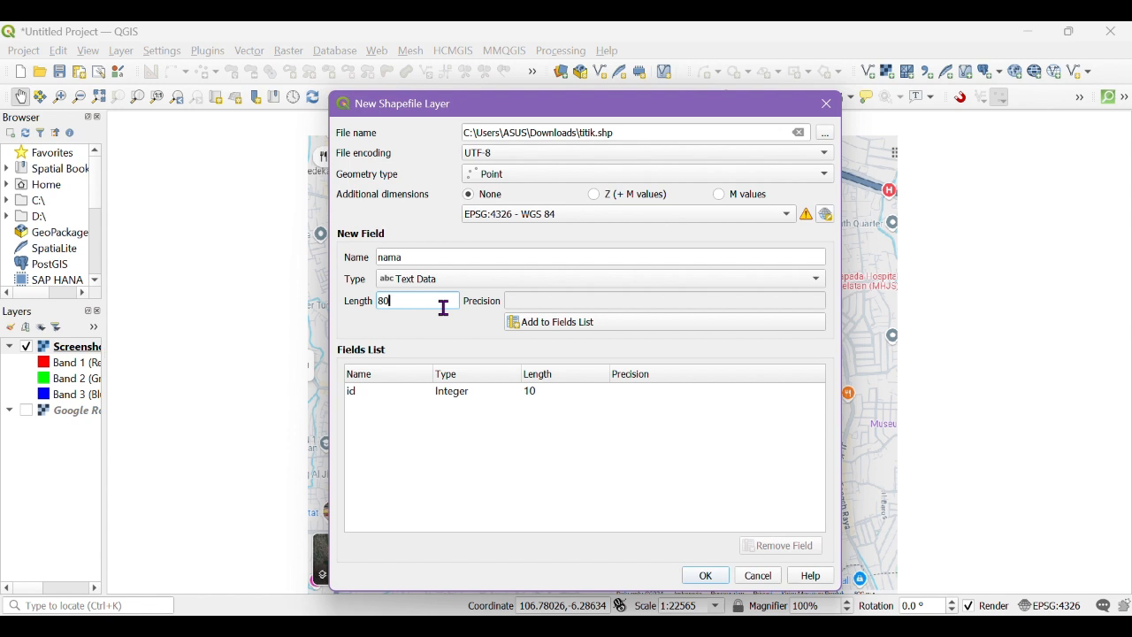
pyautogui.click(566, 325)
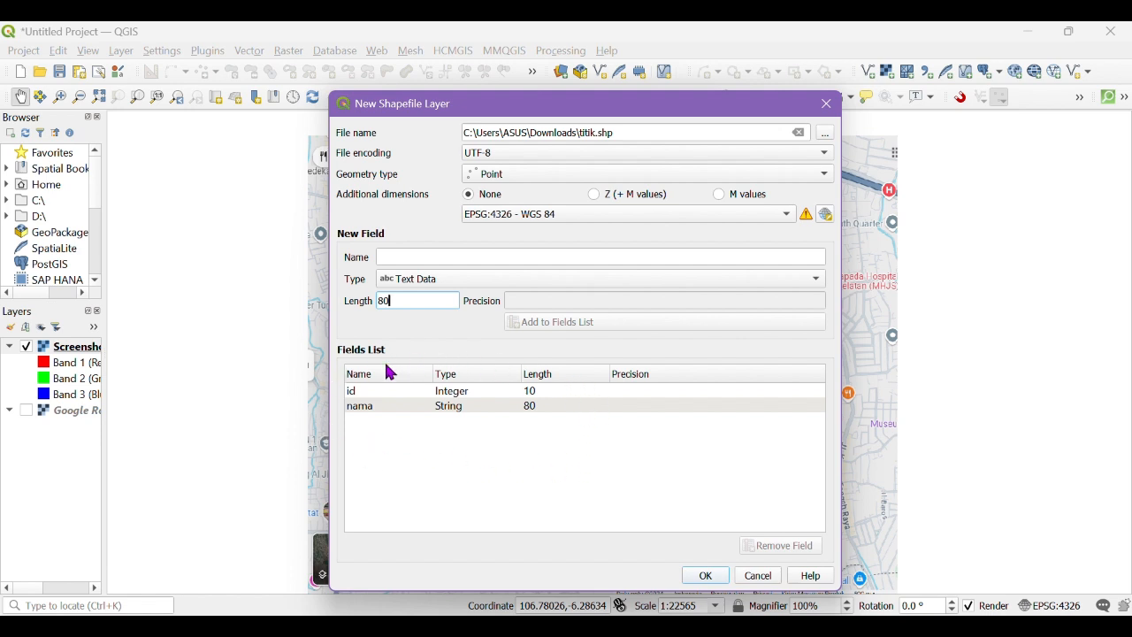
pyautogui.click(707, 576)
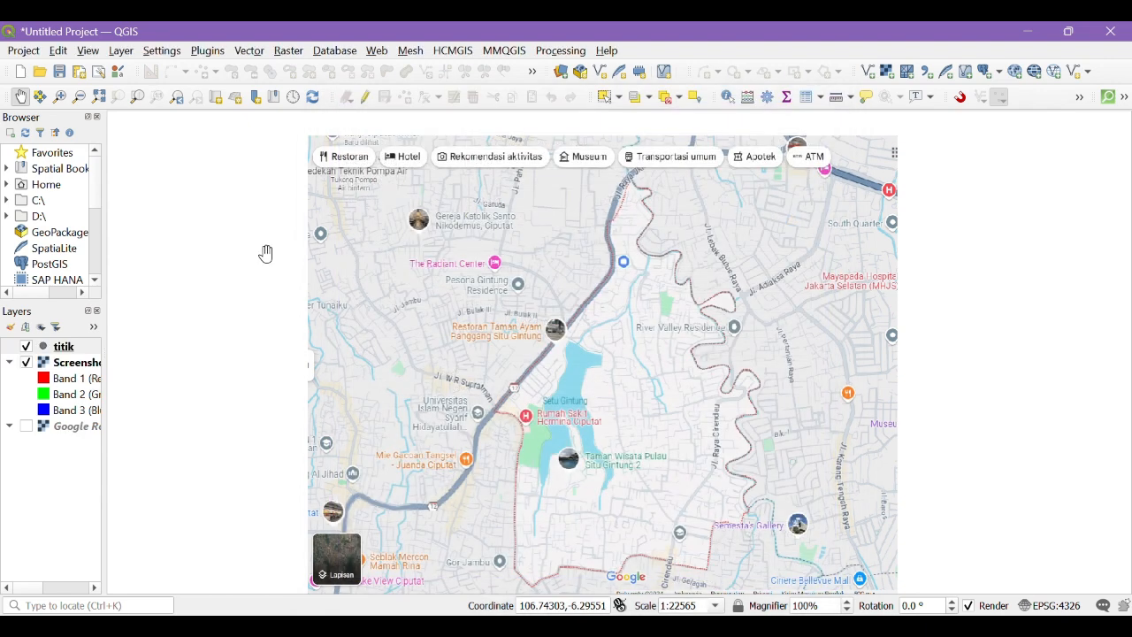
# Start another new shapefile layer and set its output file to garis.shp in Downloads
pyautogui.click(71, 347)
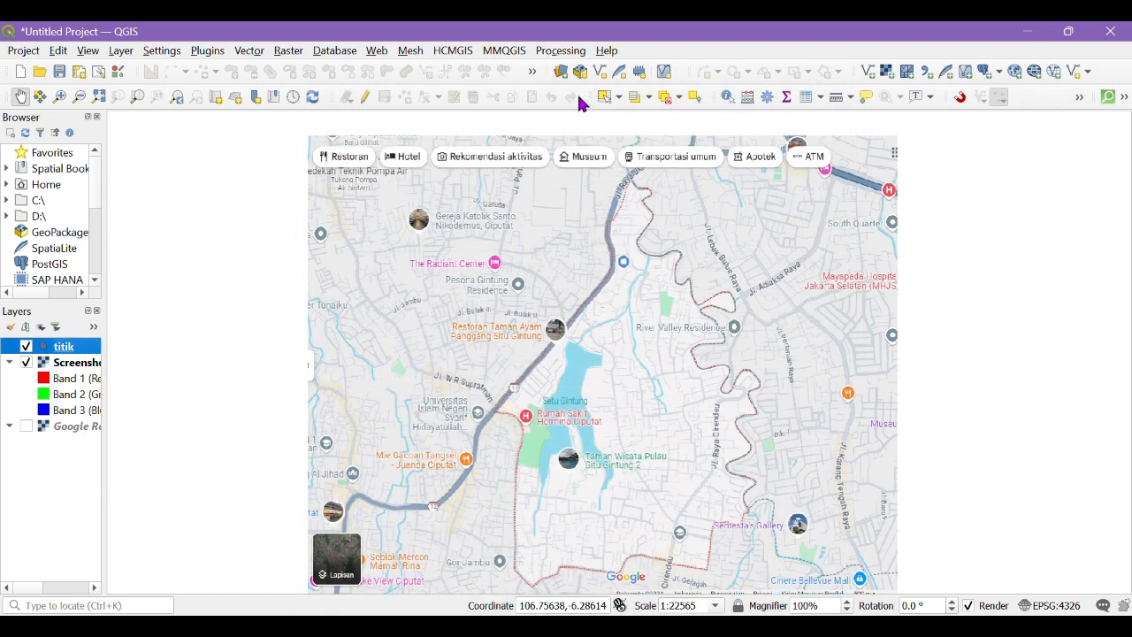
pyautogui.click(121, 50)
pyautogui.moveTo(374, 90)
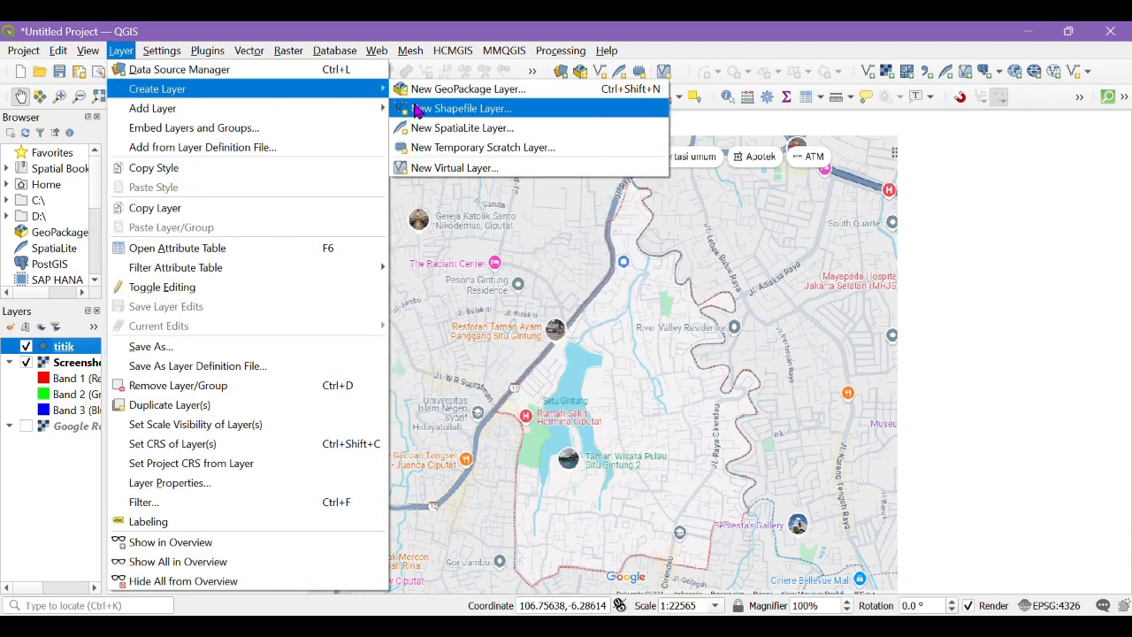
pyautogui.click(460, 108)
pyautogui.click(567, 133)
pyautogui.write('garis')
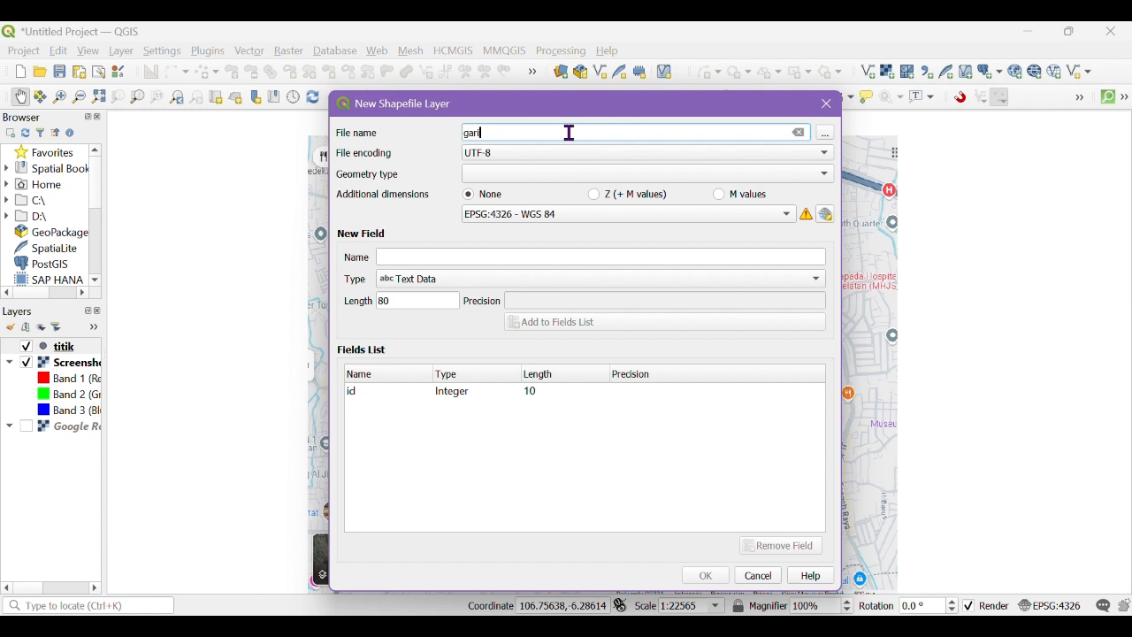
pyautogui.click(825, 133)
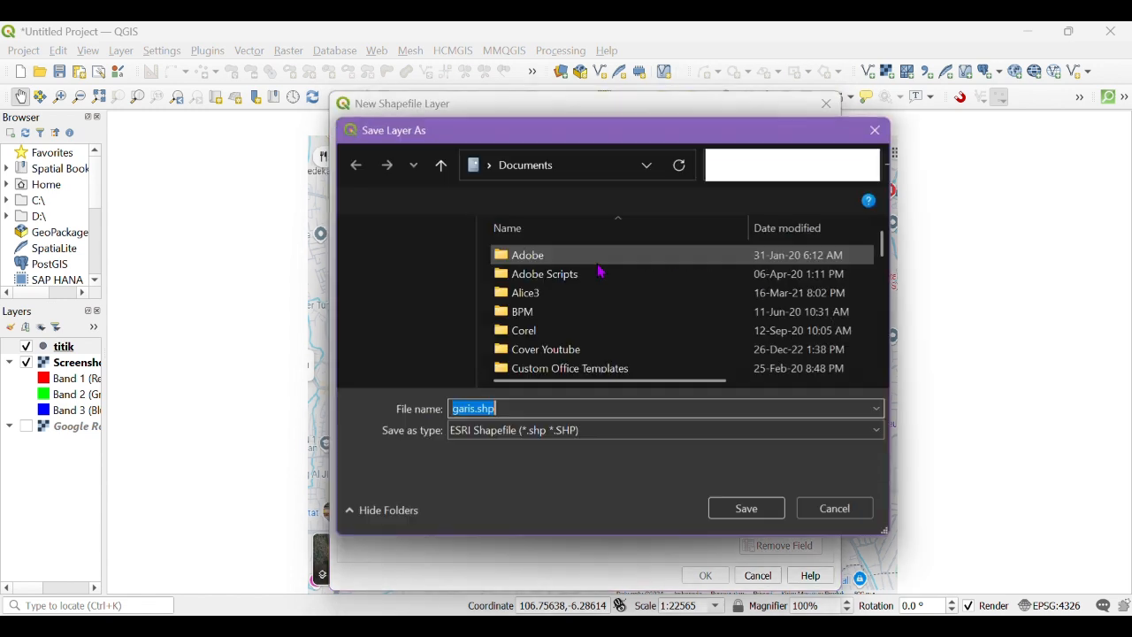
pyautogui.click(401, 273)
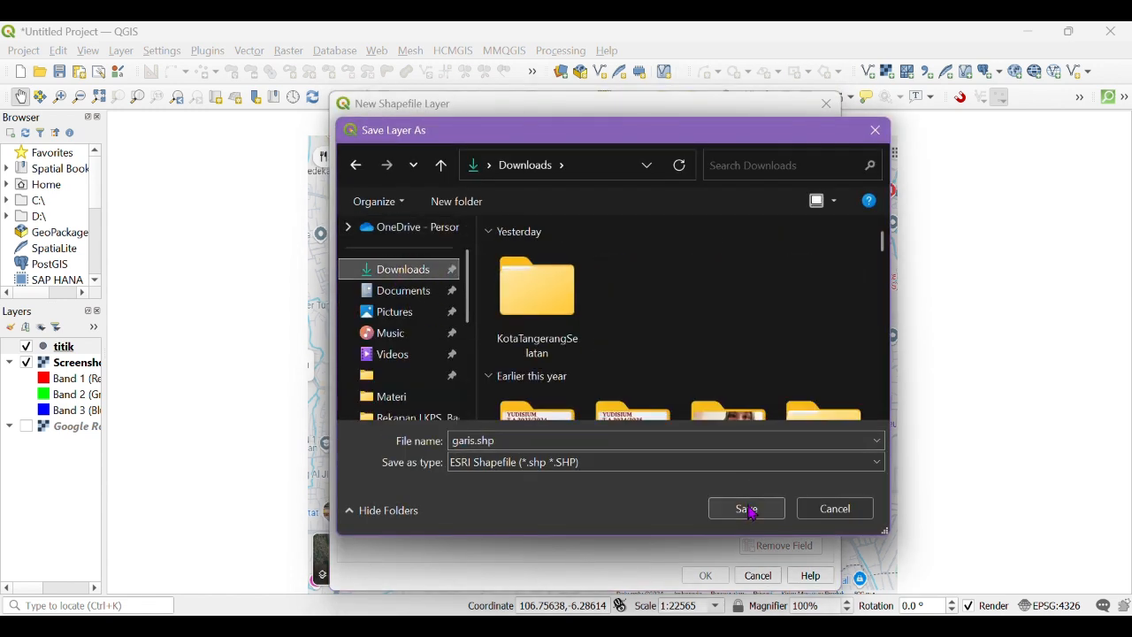
pyautogui.click(749, 508)
# Set the geometry type to LineString, add a text field named nama with length 80, and create the garis layer
pyautogui.click(526, 175)
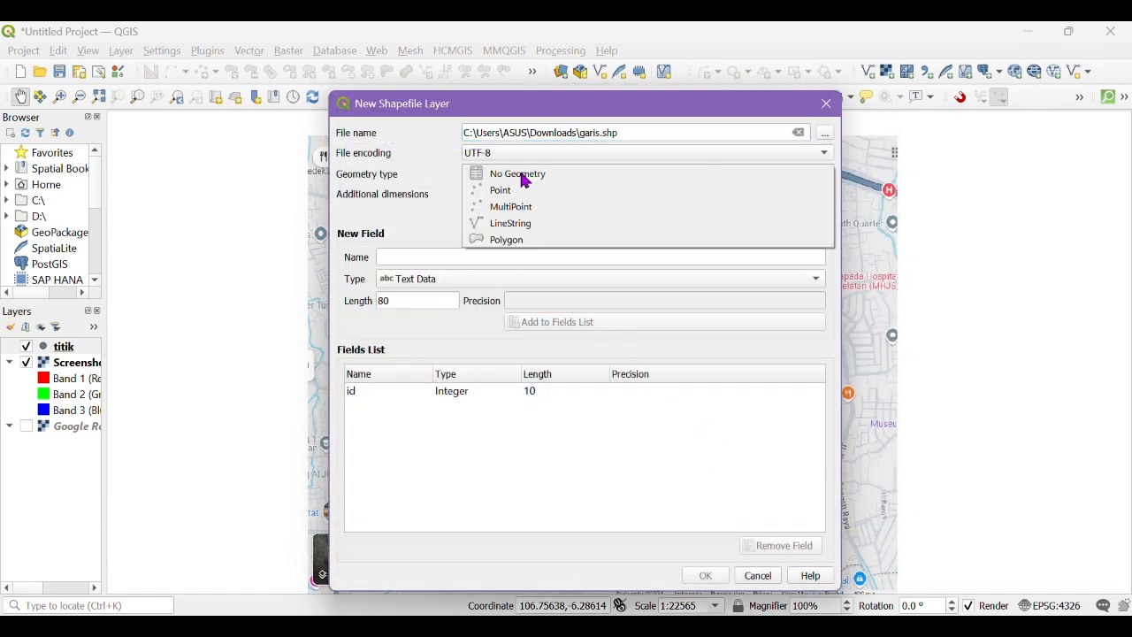
pyautogui.click(529, 224)
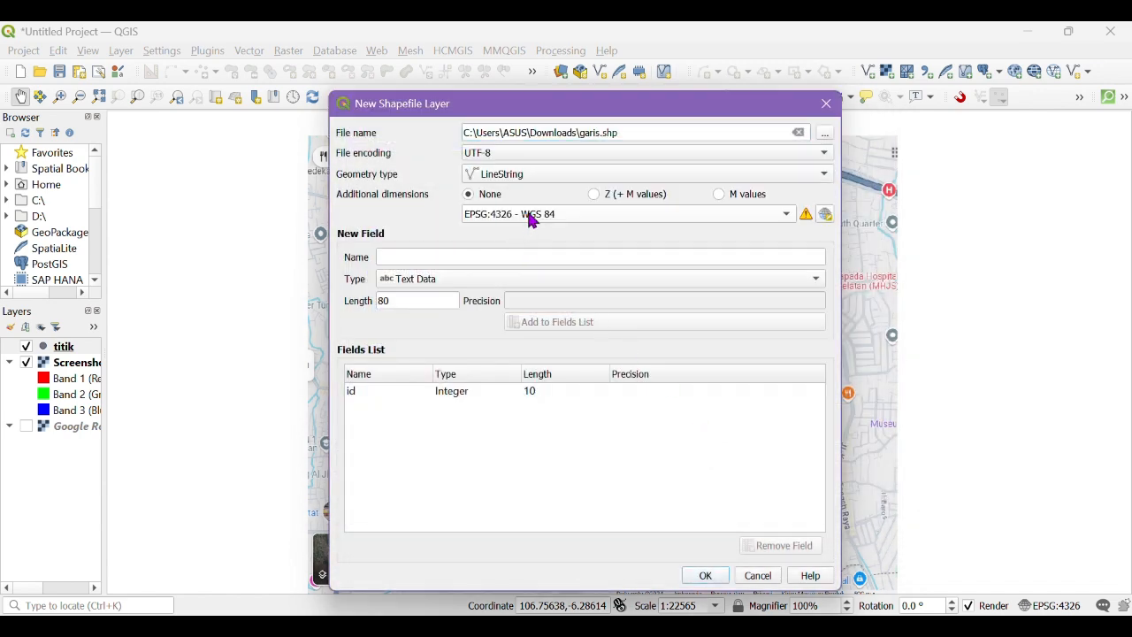
pyautogui.click(492, 255)
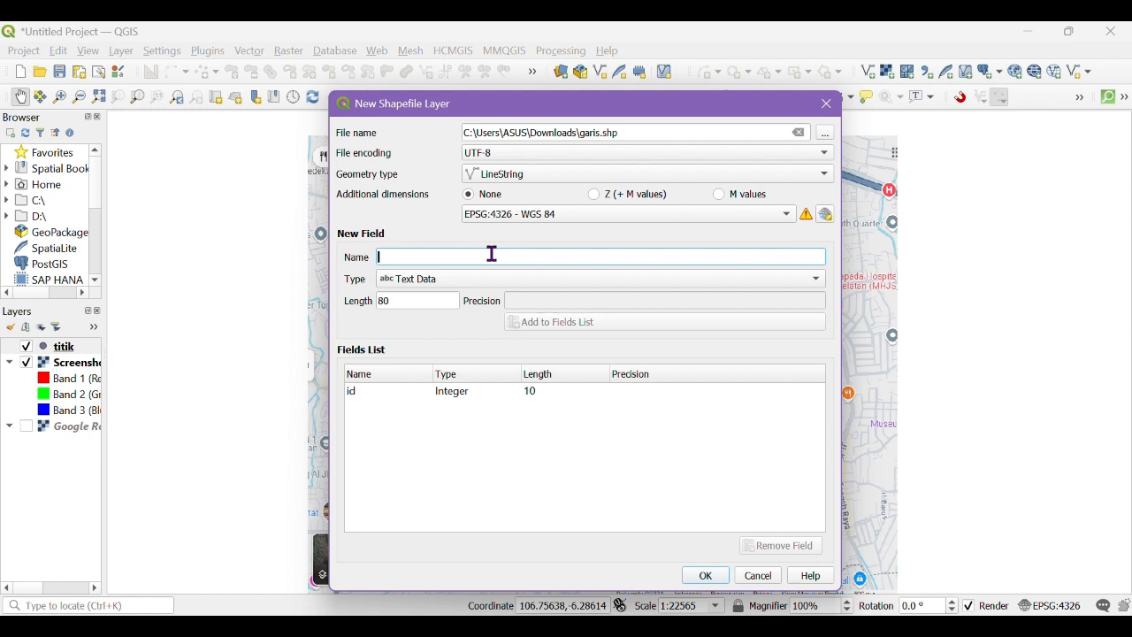
pyautogui.write('nama')
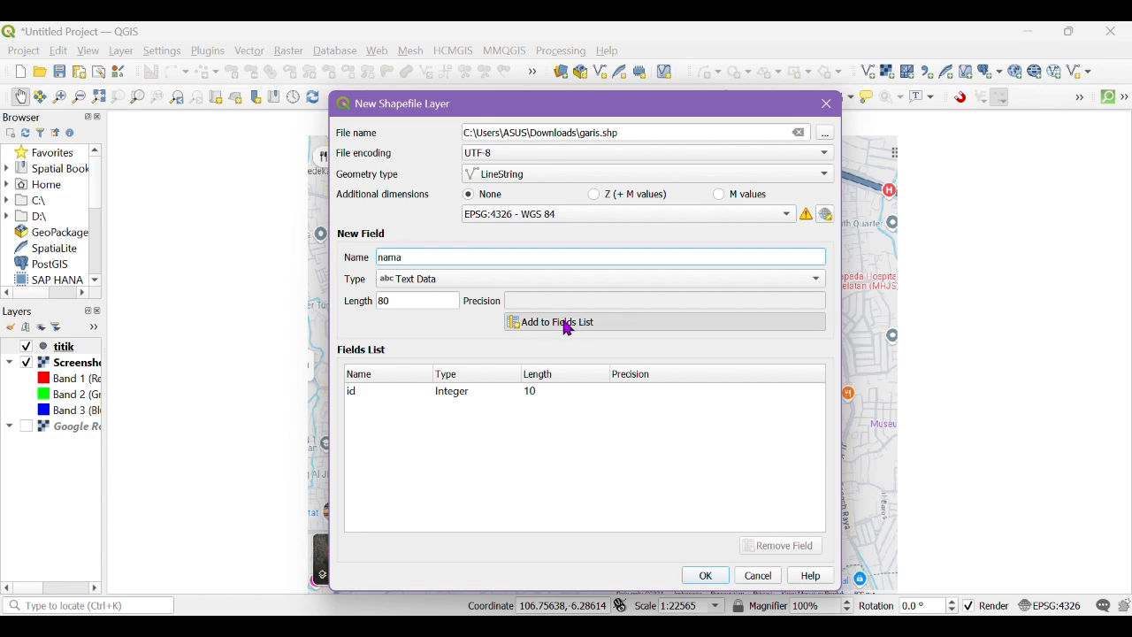
pyautogui.click(567, 324)
pyautogui.click(705, 576)
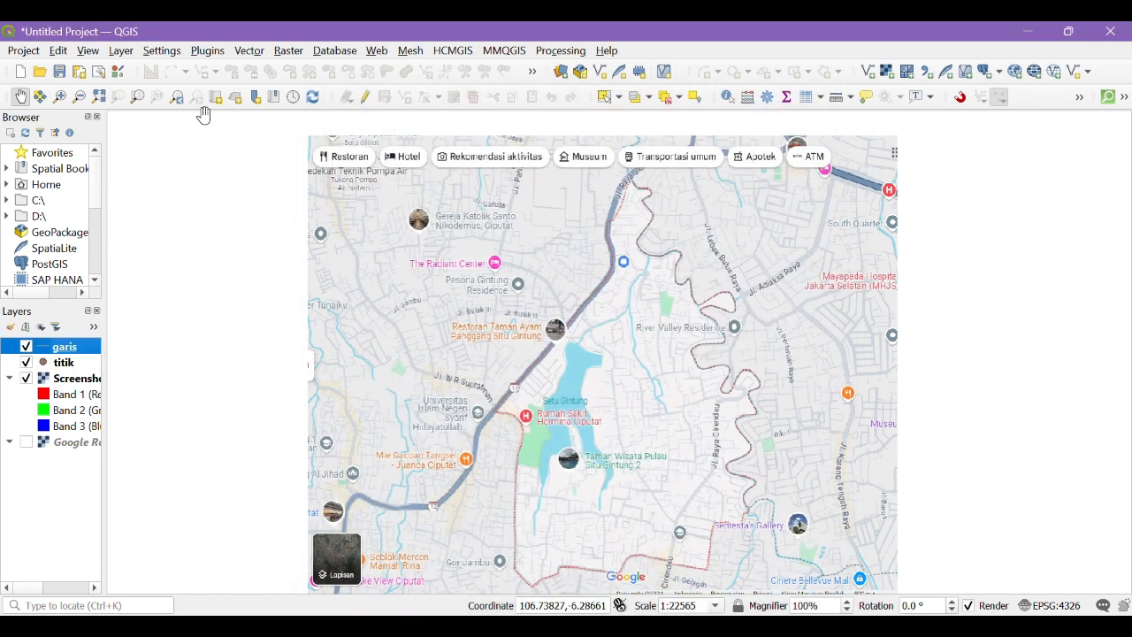
# Start a third new shapefile layer and set its output file to area.shp in Downloads
pyautogui.click(111, 52)
pyautogui.moveTo(177, 89)
pyautogui.click(423, 105)
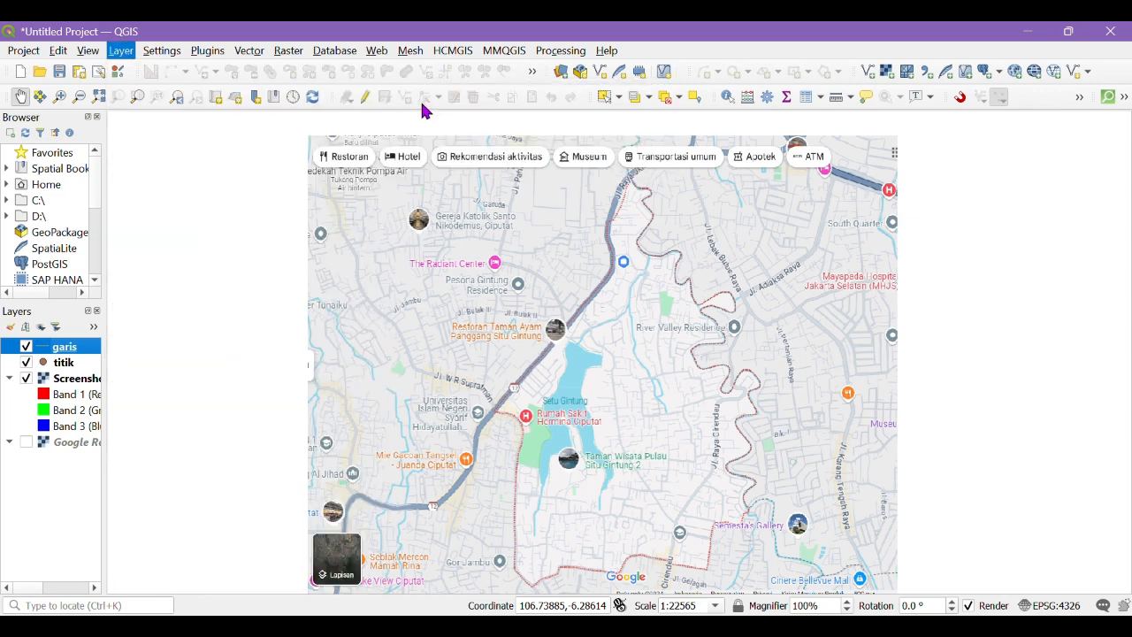
pyautogui.click(826, 132)
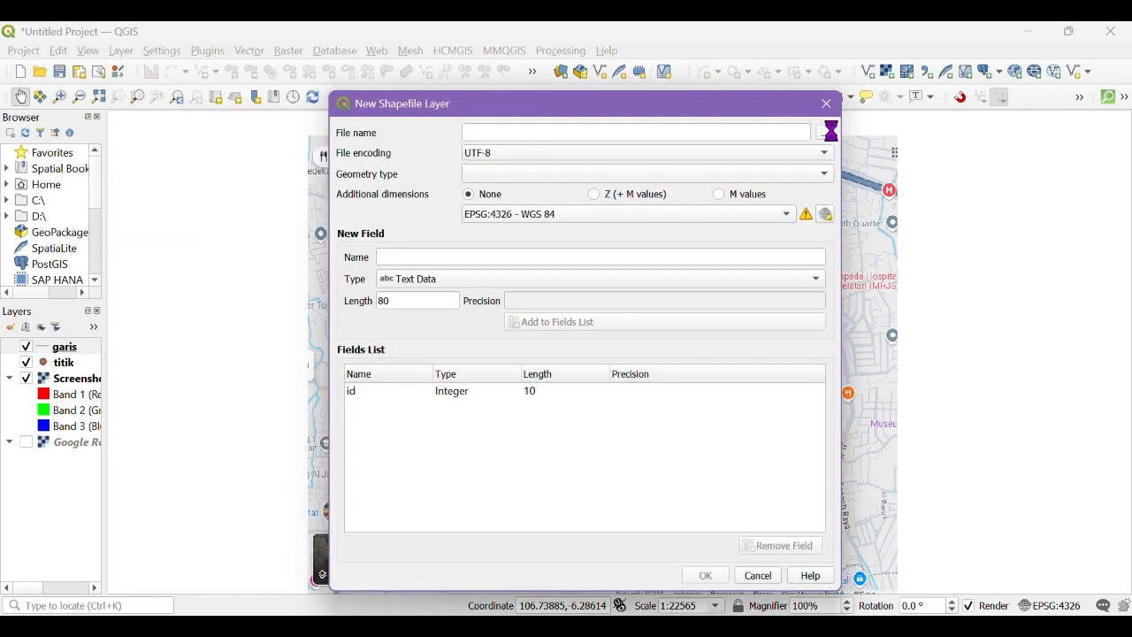
pyautogui.write('area')
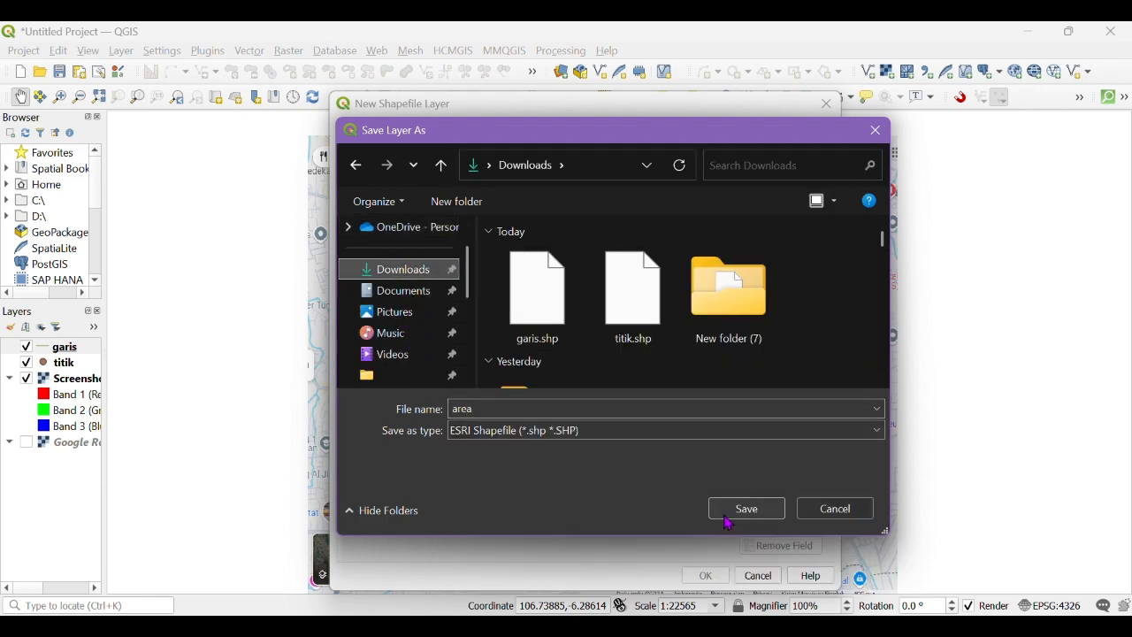
pyautogui.click(747, 510)
# Set the geometry type to Polygon, add a text field named nama with length 80, and create the area layer
pyautogui.click(504, 175)
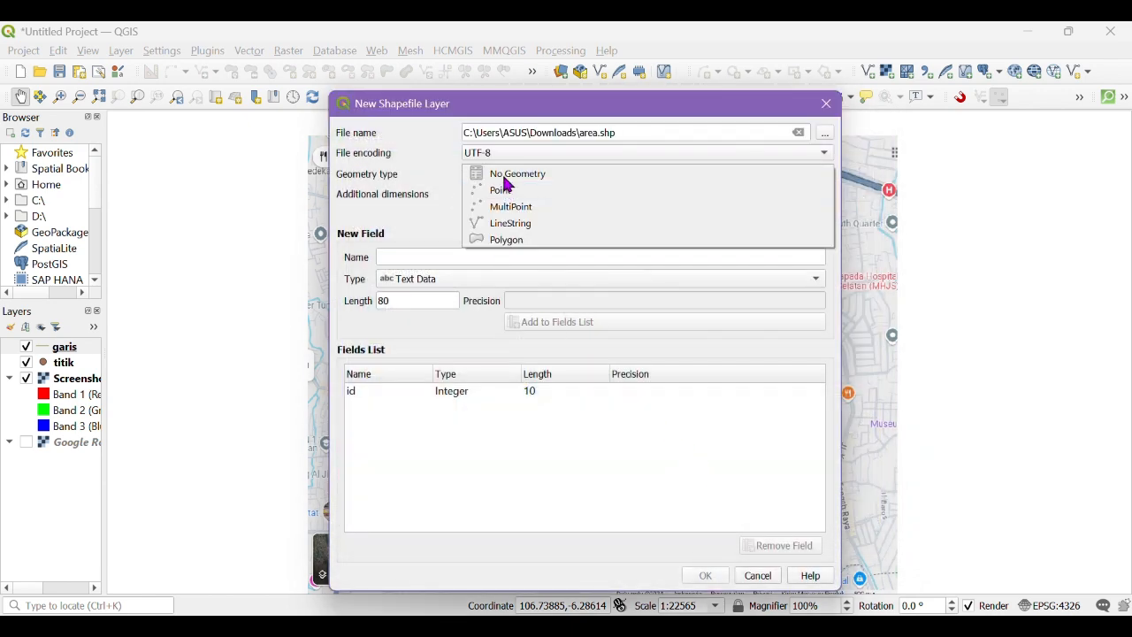
pyautogui.click(511, 240)
pyautogui.click(440, 257)
pyautogui.write('n')
pyautogui.press('BackSpace')
pyautogui.write('nama')
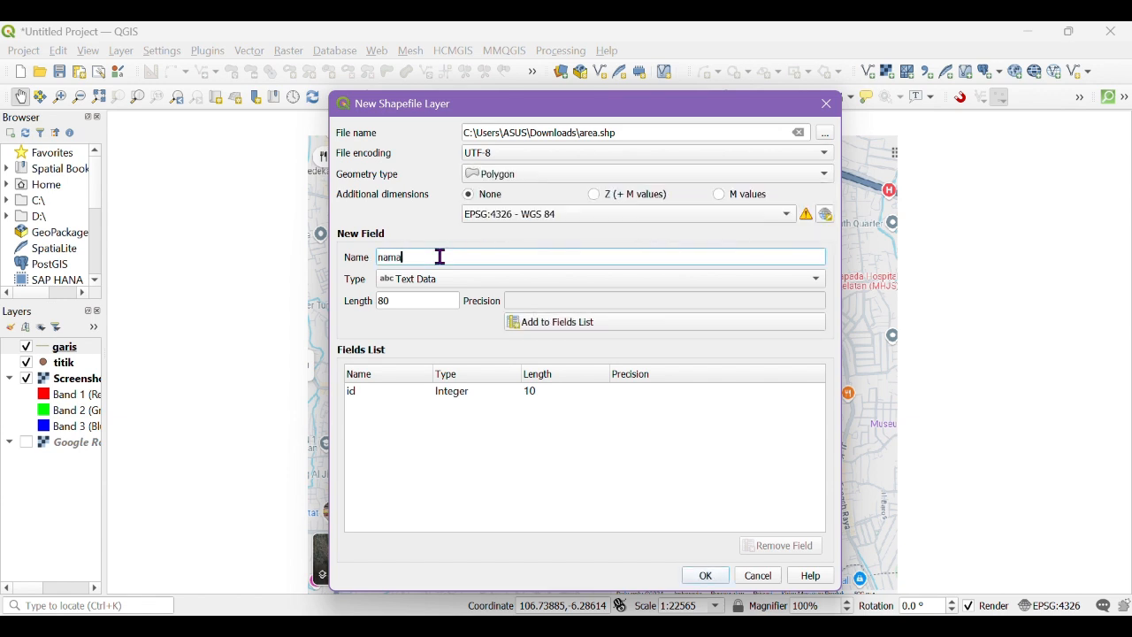
pyautogui.click(544, 325)
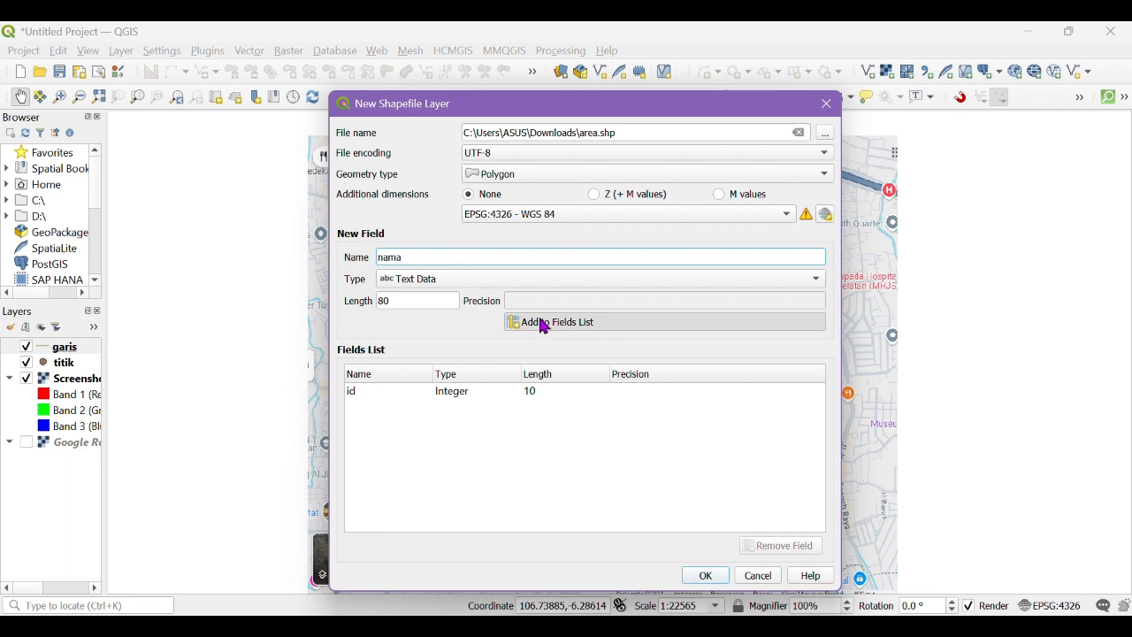
pyautogui.click(718, 578)
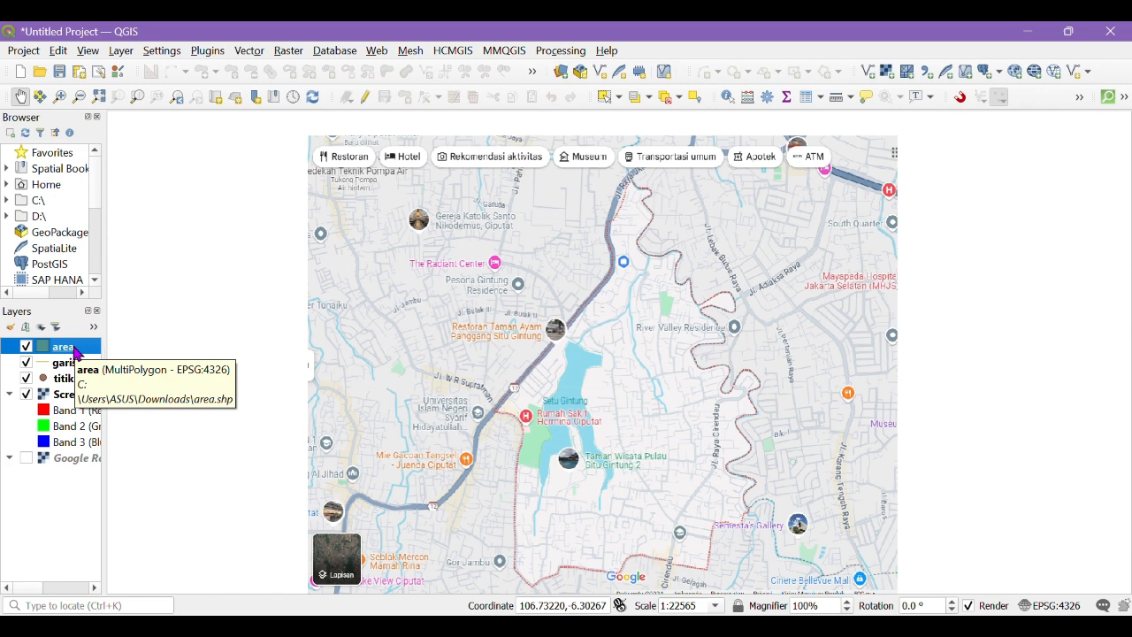
# Order the vector layers as titik, garis, area, and enable editing on the area layer with the Add Polygon Feature tool
pyautogui.moveTo(77, 379)
pyautogui.mouseDown()
pyautogui.moveTo(70, 341)
pyautogui.moveTo(66, 364)
pyautogui.mouseUp()
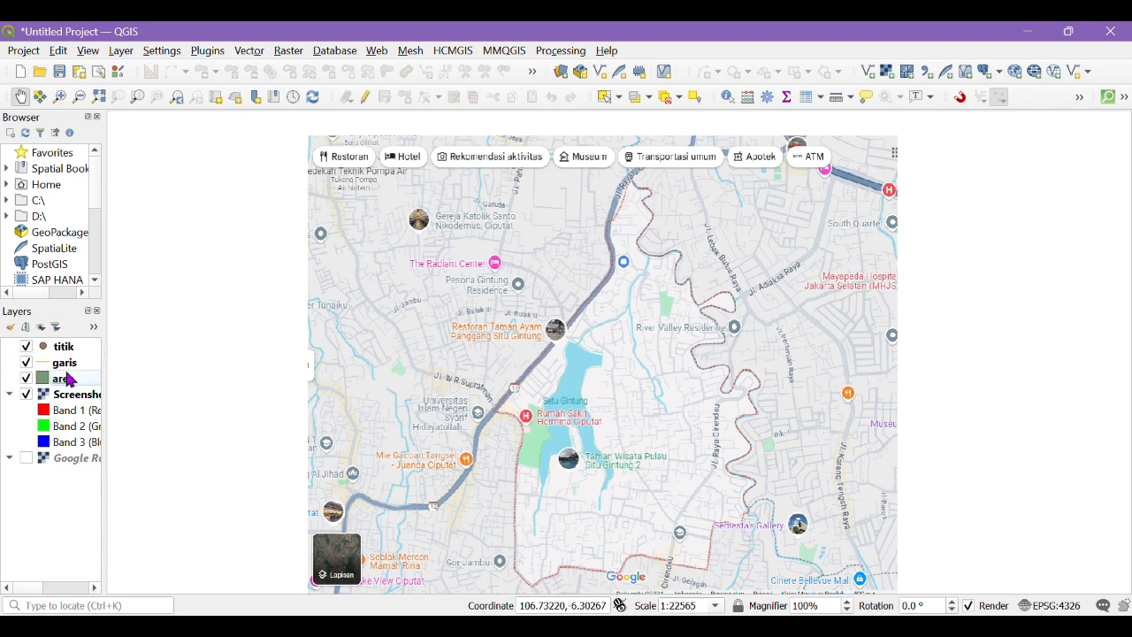
pyautogui.click(77, 380)
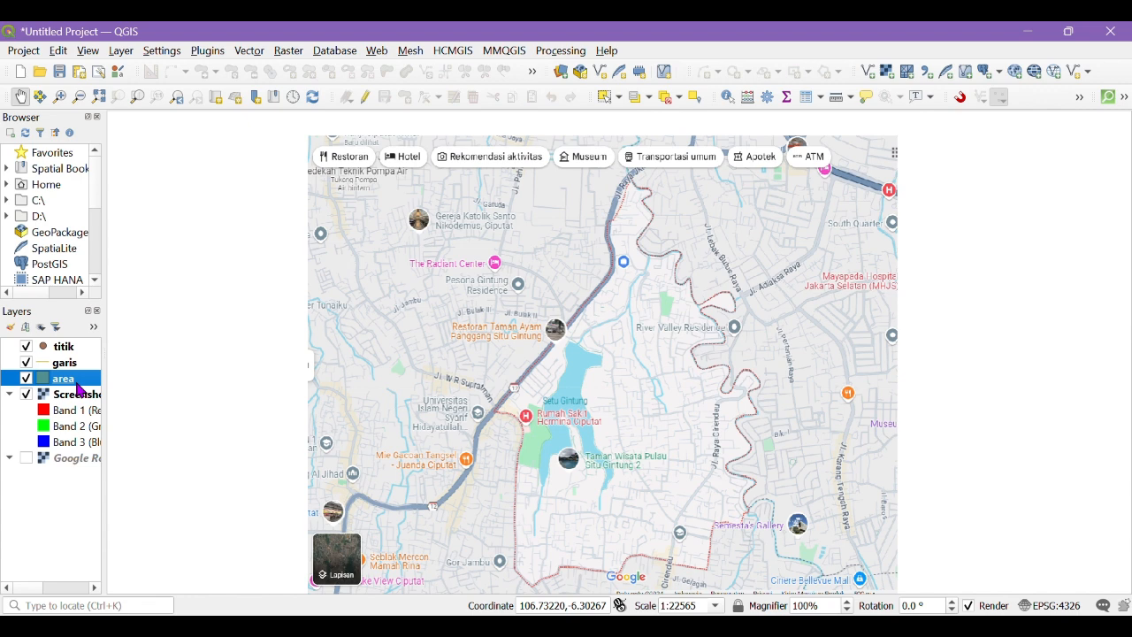
pyautogui.click(366, 99)
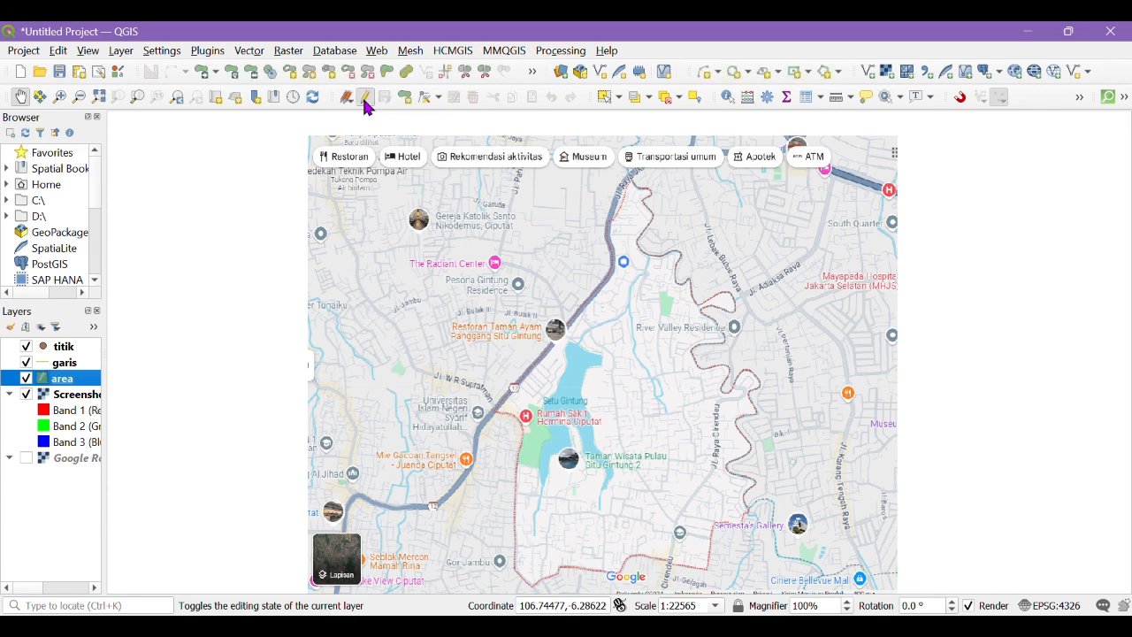
pyautogui.click(403, 102)
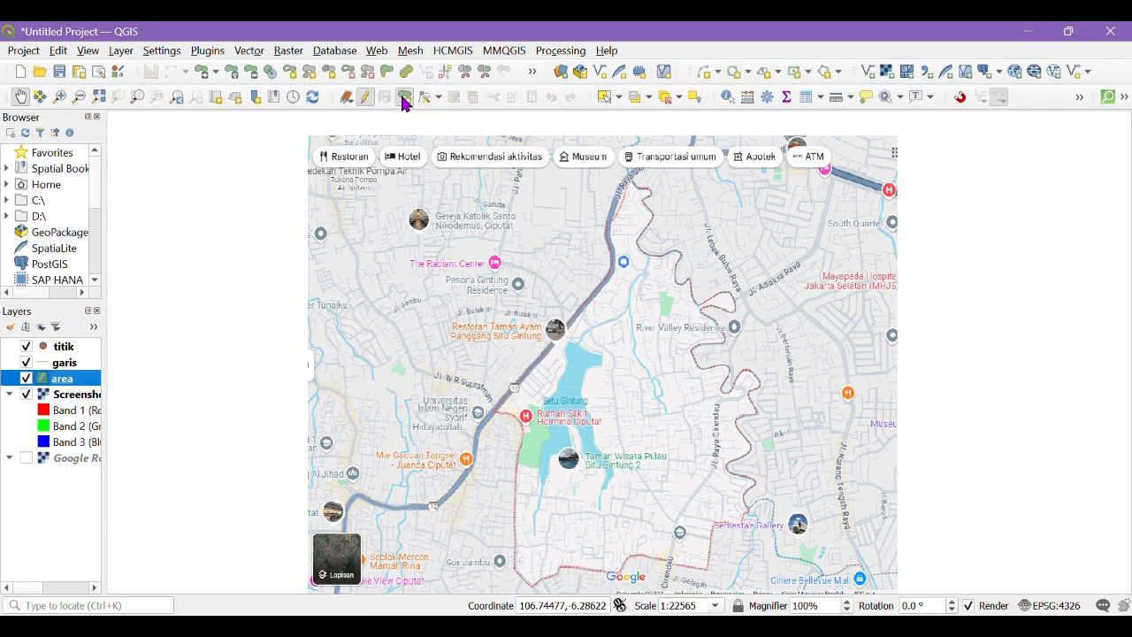
# Start the area polygon at the boundary's northern tip on Jl. Raya and trace the red dotted line southwest to the main road
pyautogui.scroll(2, 647, 177)
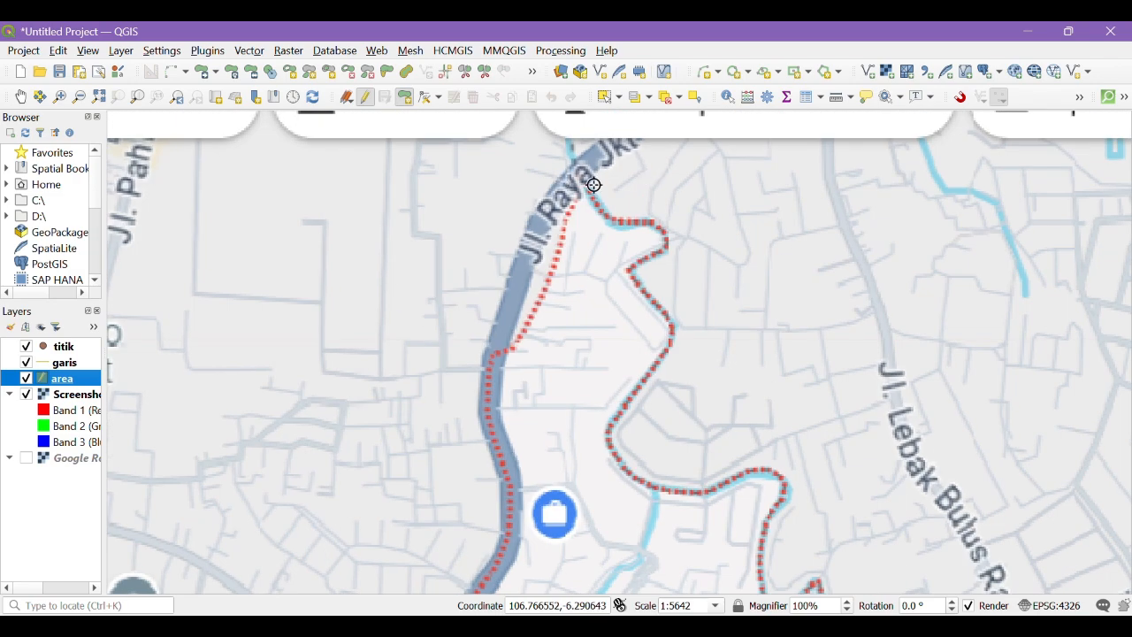
pyautogui.scroll(1, 570, 181)
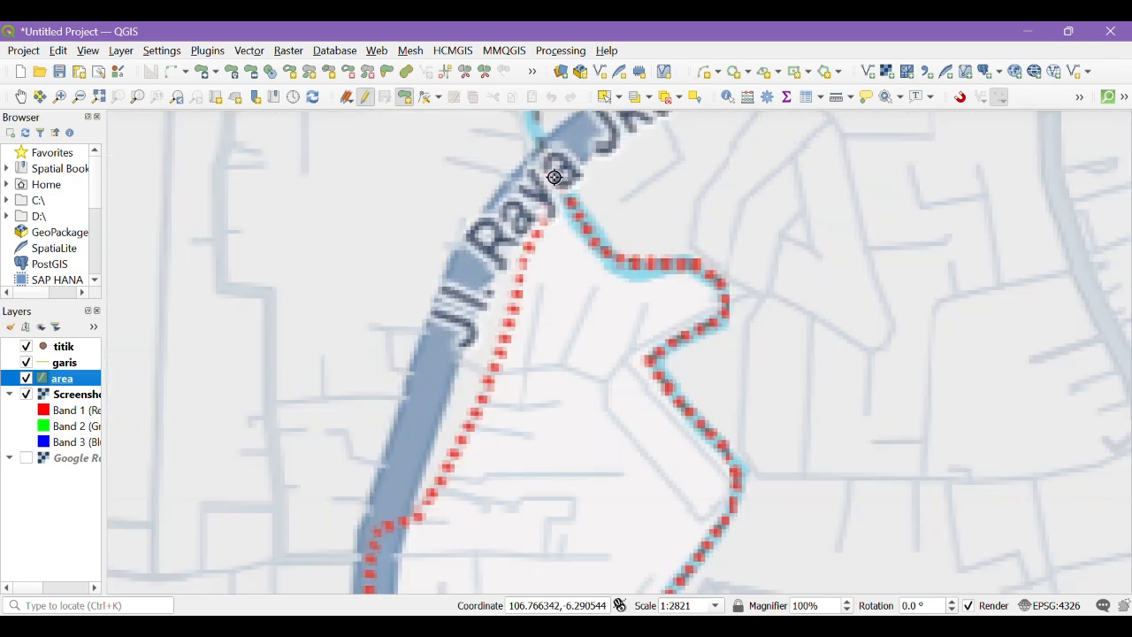
pyautogui.click(550, 177)
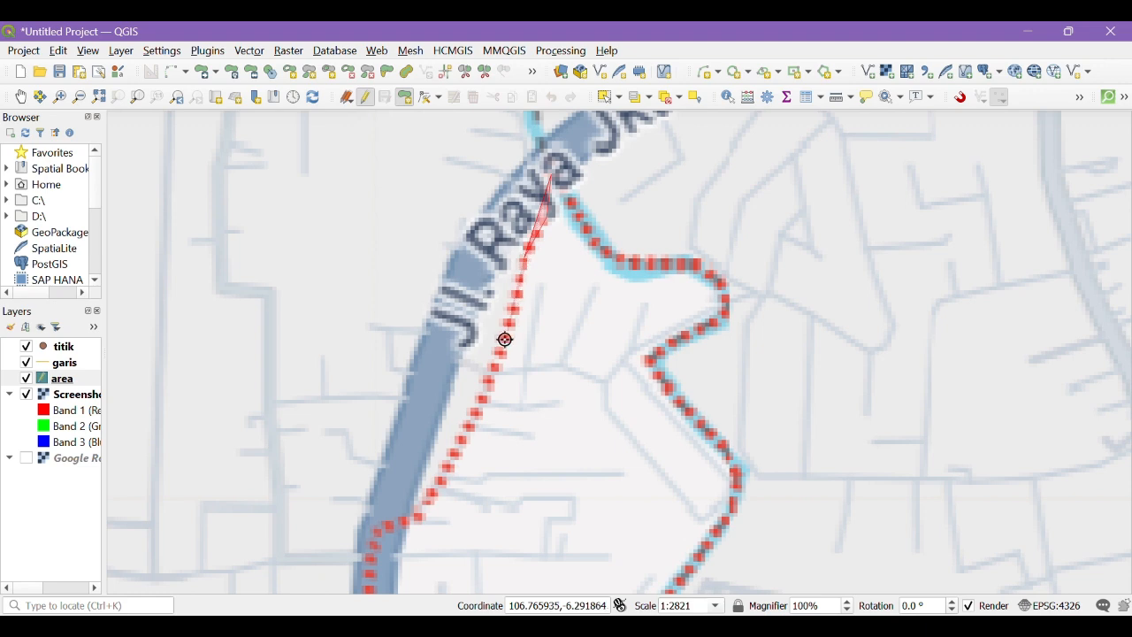
pyautogui.click(420, 514)
pyautogui.click(387, 525)
# Continue the area polygon along the dotted boundary on the main road to just southwest of the Restoran Taman Ayam marker
pyautogui.scroll(-2, 576, 248)
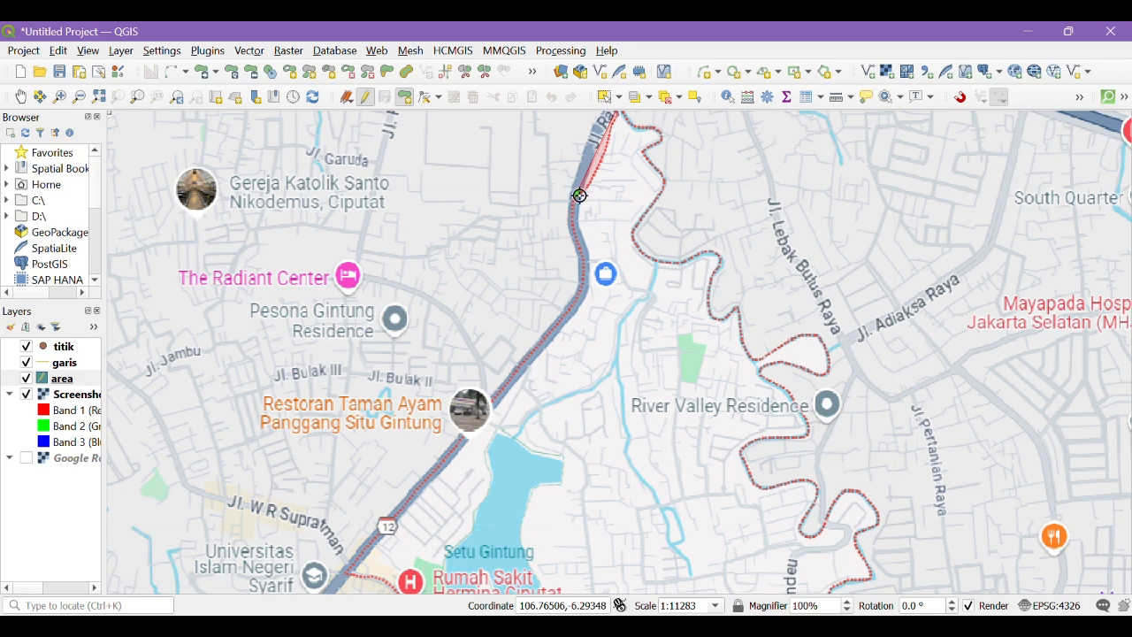
pyautogui.scroll(1, 579, 195)
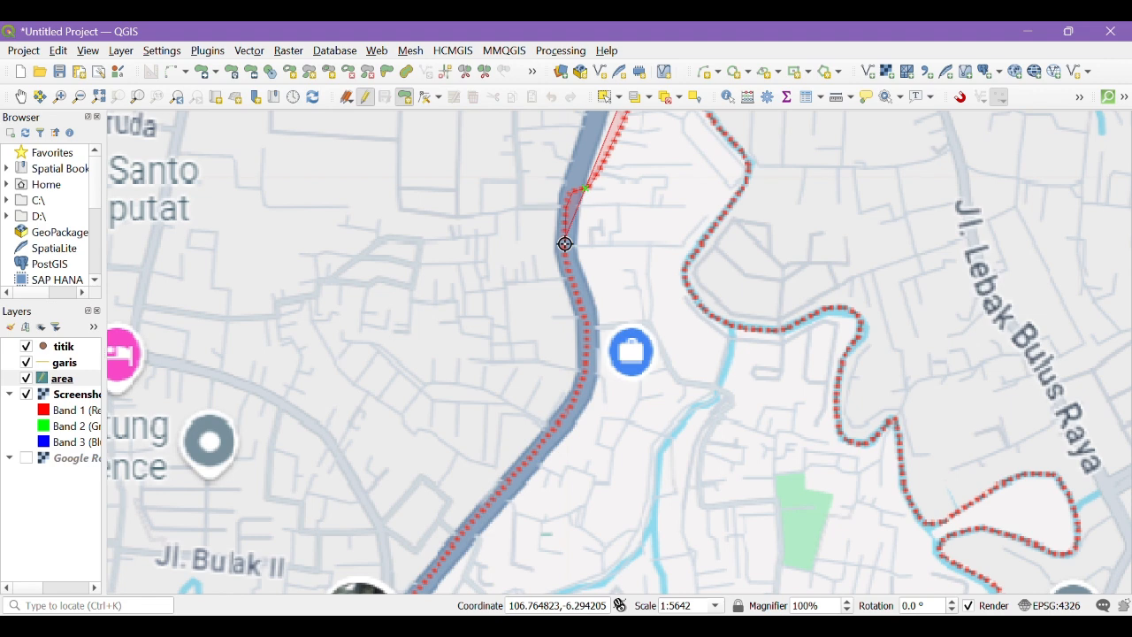
pyautogui.click(582, 311)
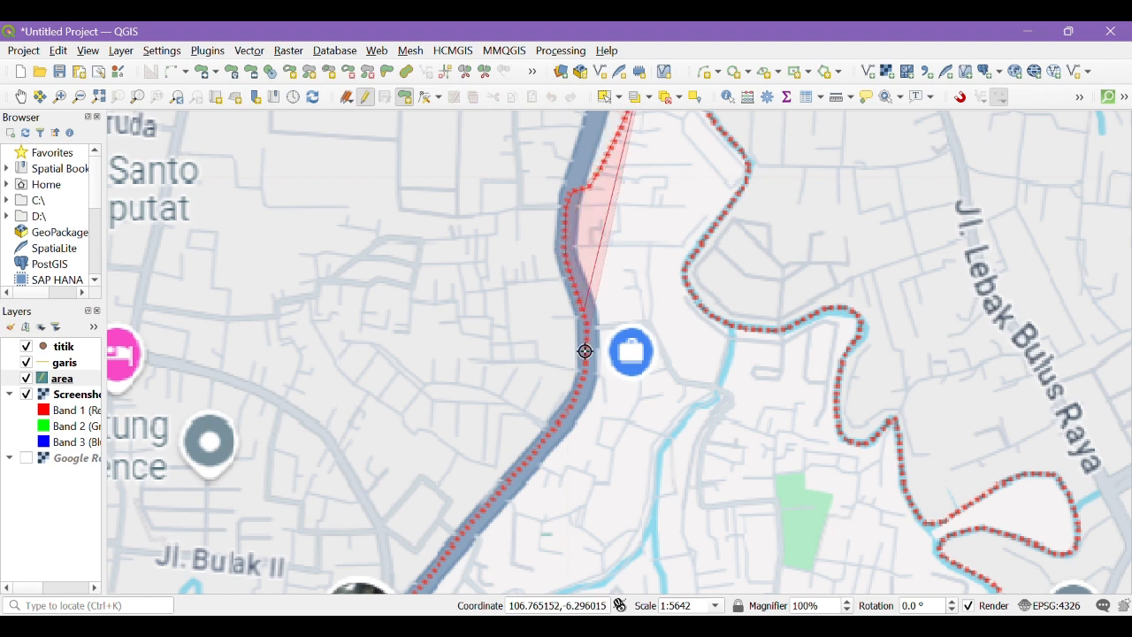
pyautogui.click(550, 435)
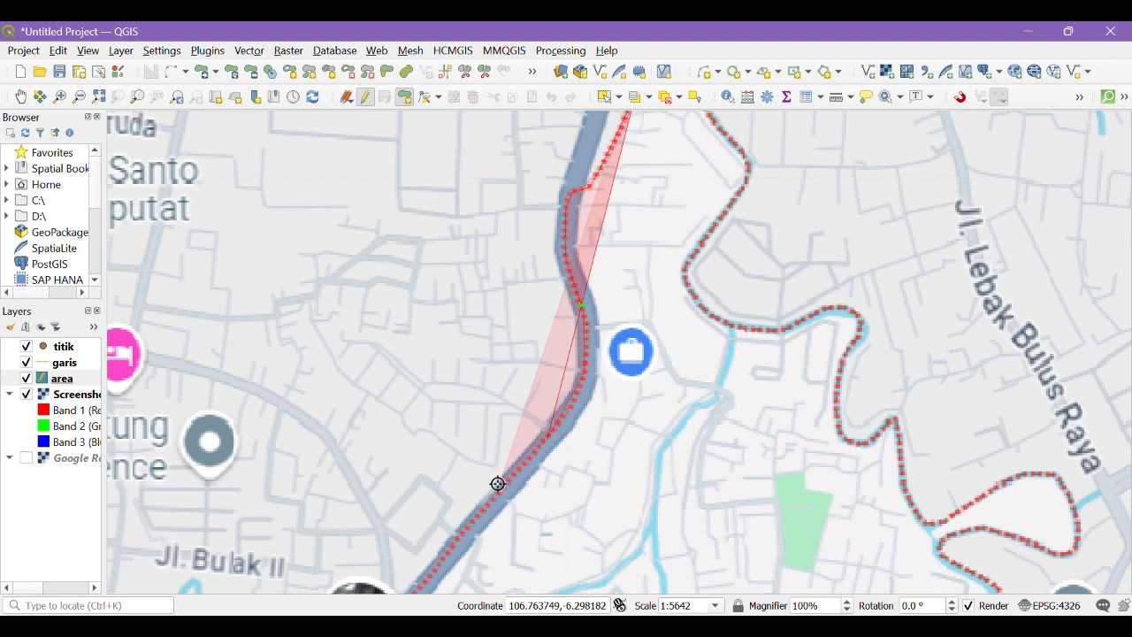
pyautogui.click(484, 508)
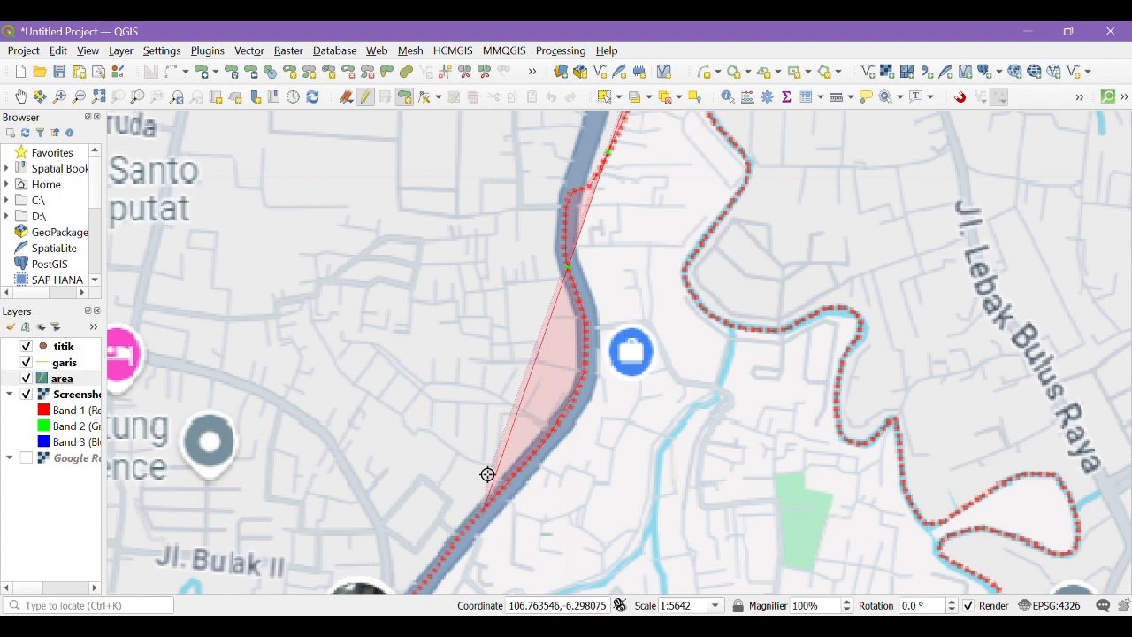
pyautogui.scroll(-1, 780, 405)
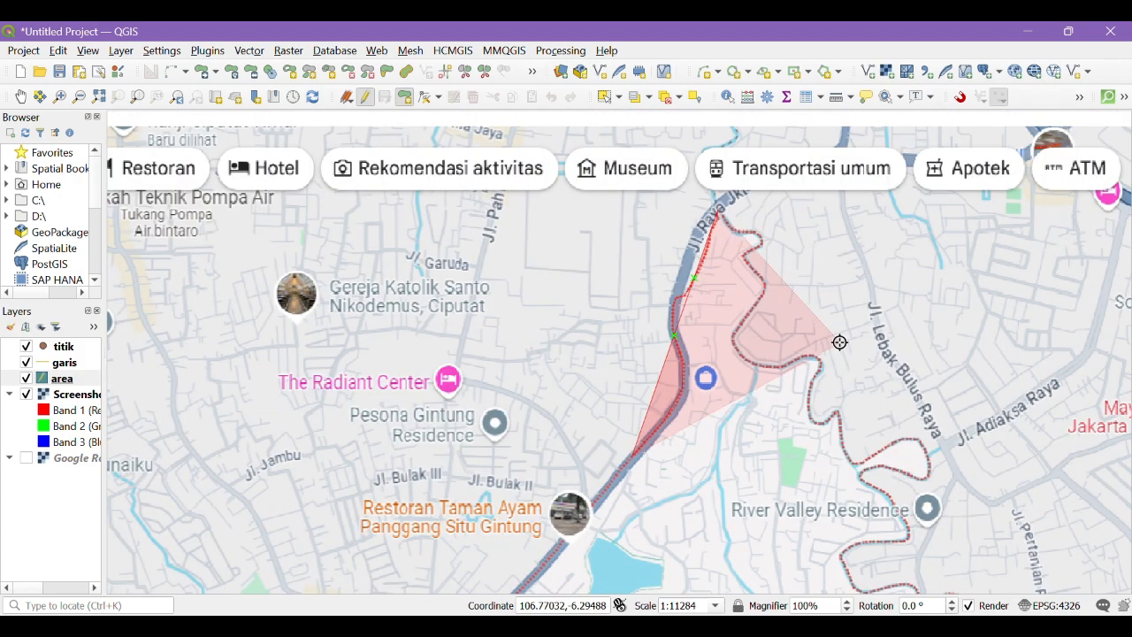
pyautogui.scroll(2, 767, 358)
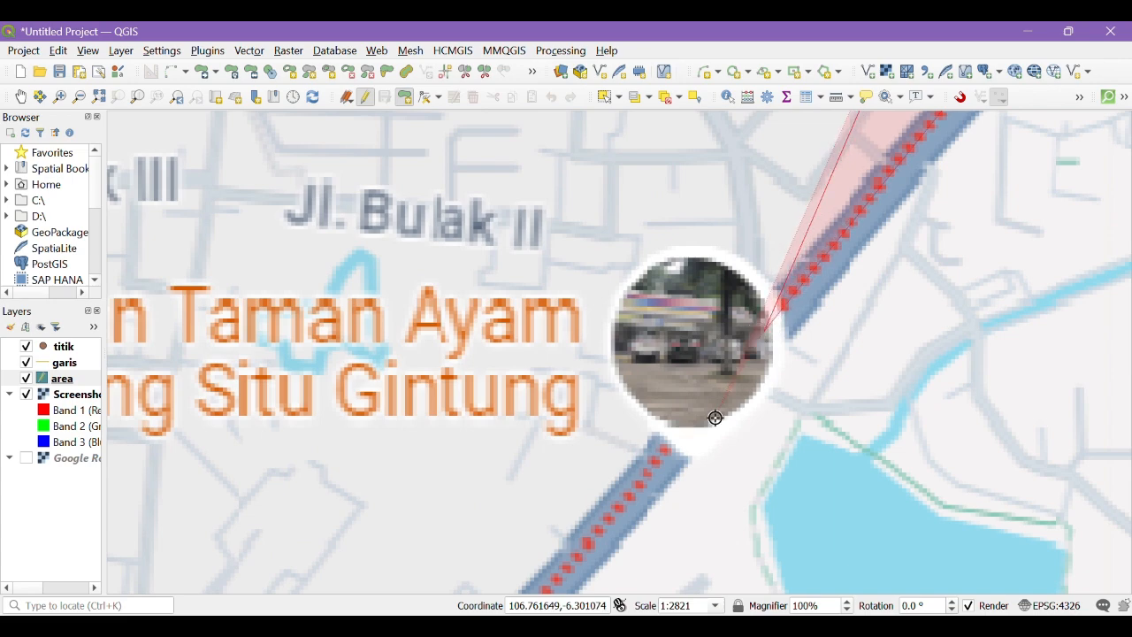
pyautogui.click(597, 526)
# Continue the area polygon southwest along the dotted boundary on the main road to its corner near Universitas Islam Negeri Syarif Hidayatullah
pyautogui.scroll(-2, 619, 487)
pyautogui.scroll(-2, 655, 460)
pyautogui.scroll(3, 516, 571)
pyautogui.scroll(-1, 332, 398)
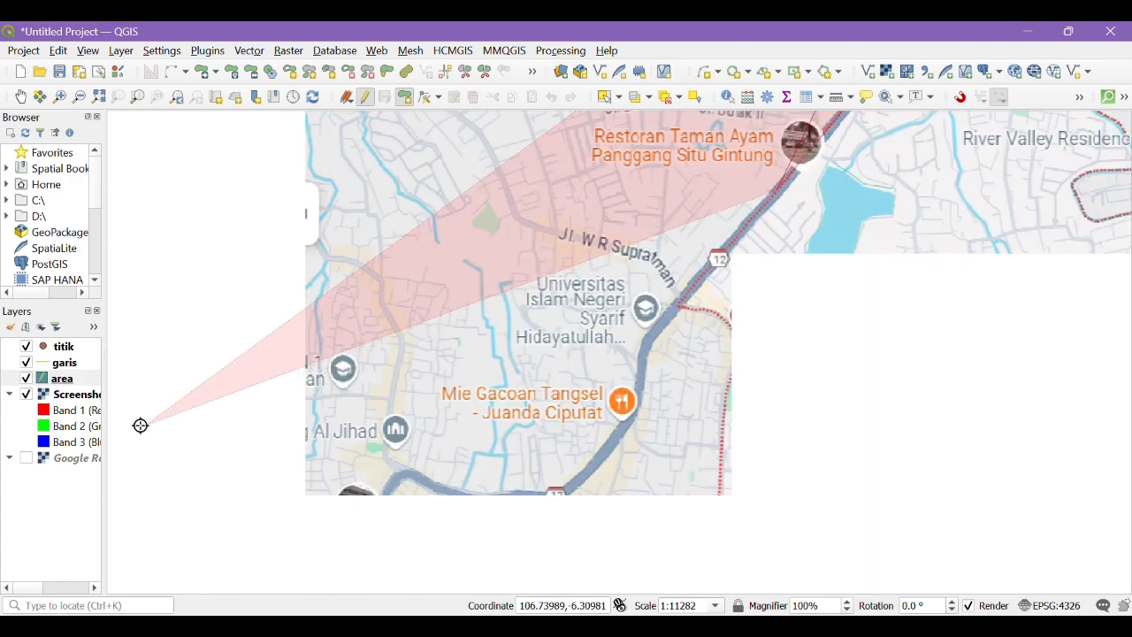
pyautogui.scroll(2, 722, 252)
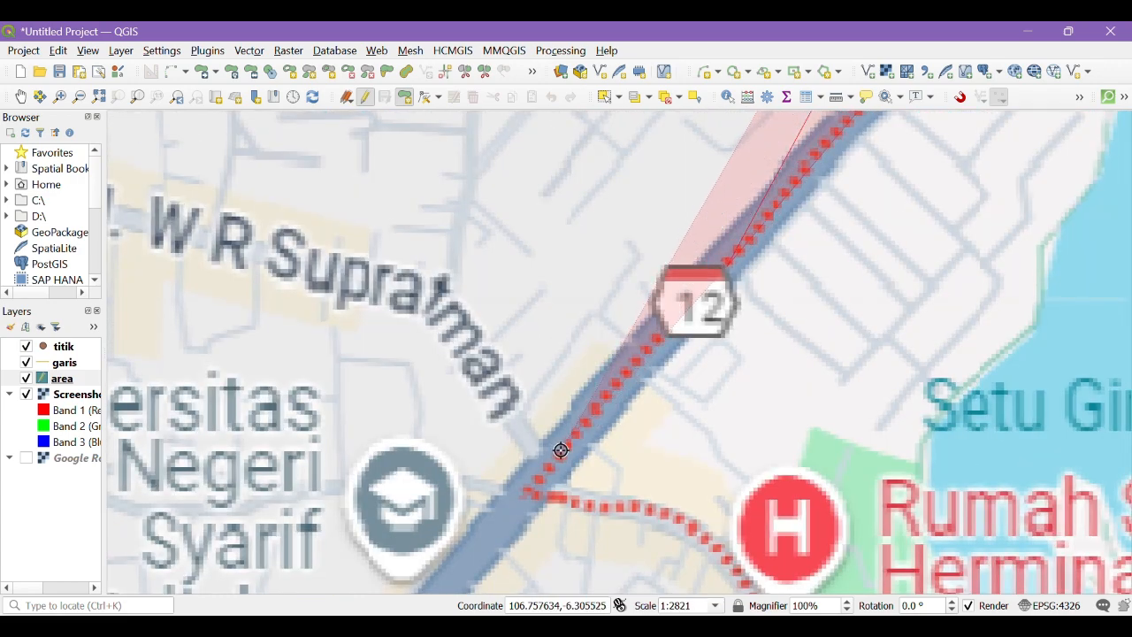
pyautogui.click(528, 492)
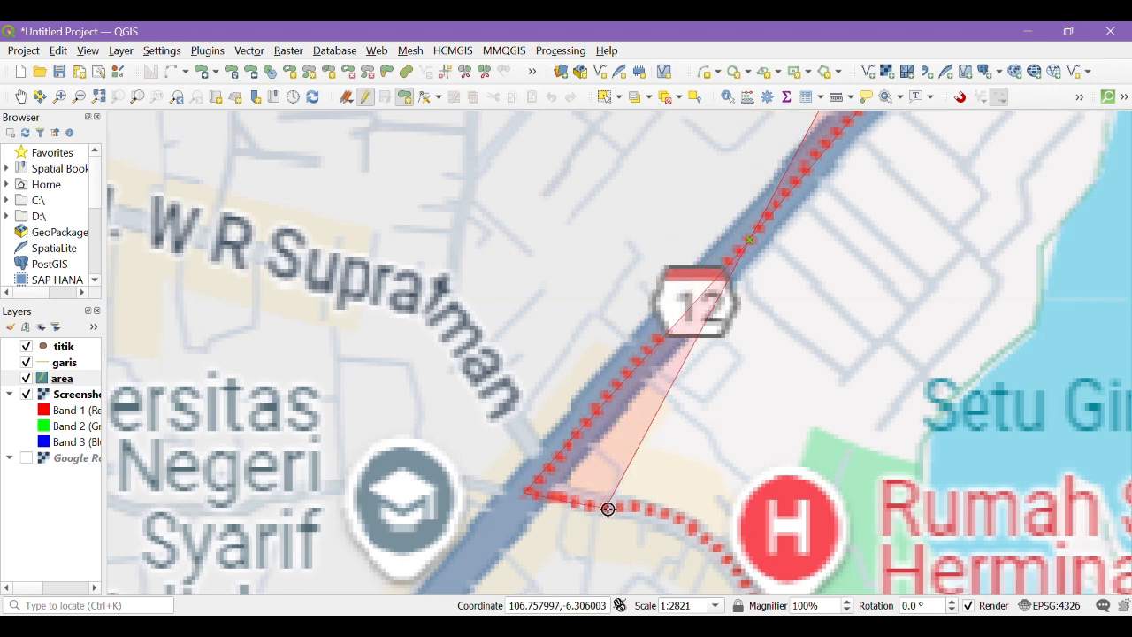
# Trace the area polygon from the main-road corner along the dotted curve around the west side of Rumah Sakit Hermina Ciputat
pyautogui.scroll(-2, 525, 364)
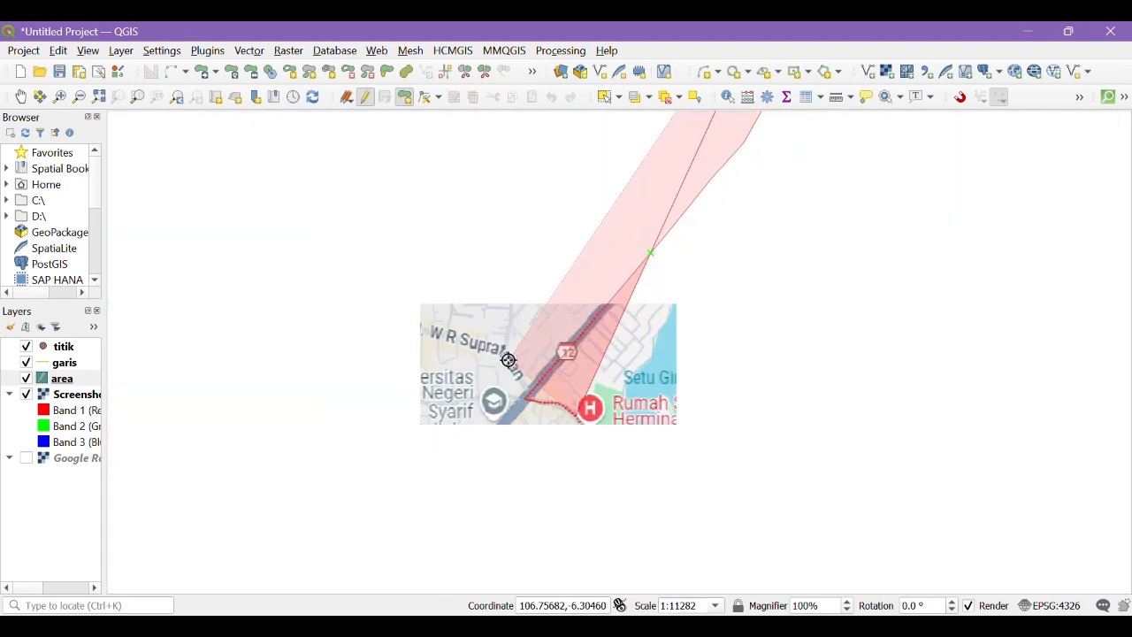
pyautogui.scroll(1, 581, 436)
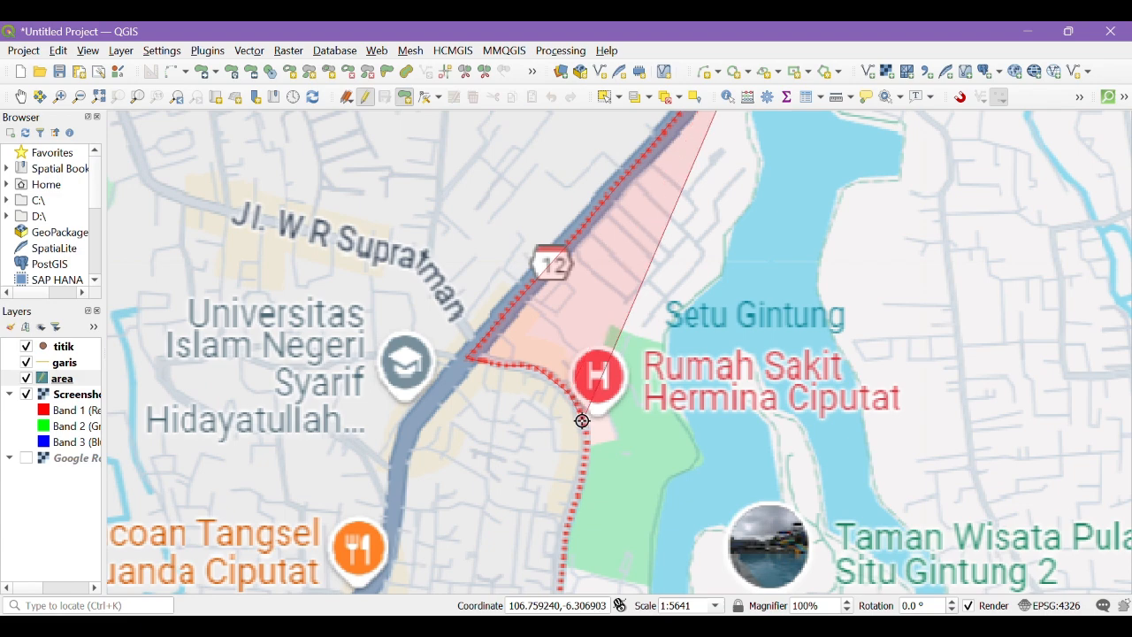
pyautogui.click(582, 421)
pyautogui.click(588, 455)
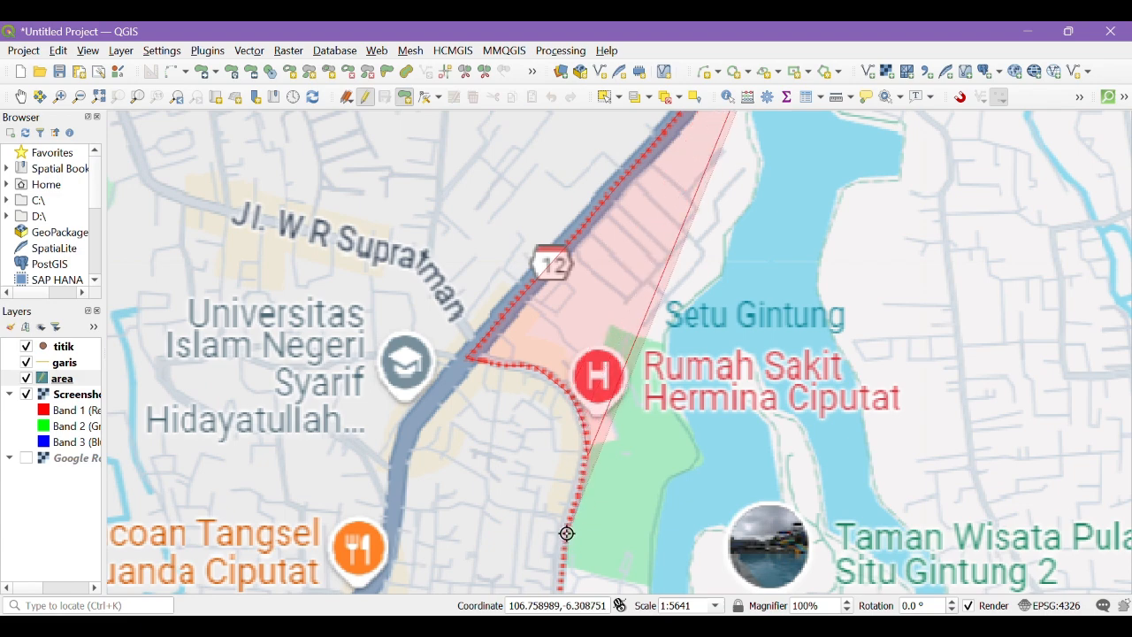
# Extend the area polygon south along the western dotted boundary to the corner just east of Gor Jambu
pyautogui.scroll(-2, 640, 457)
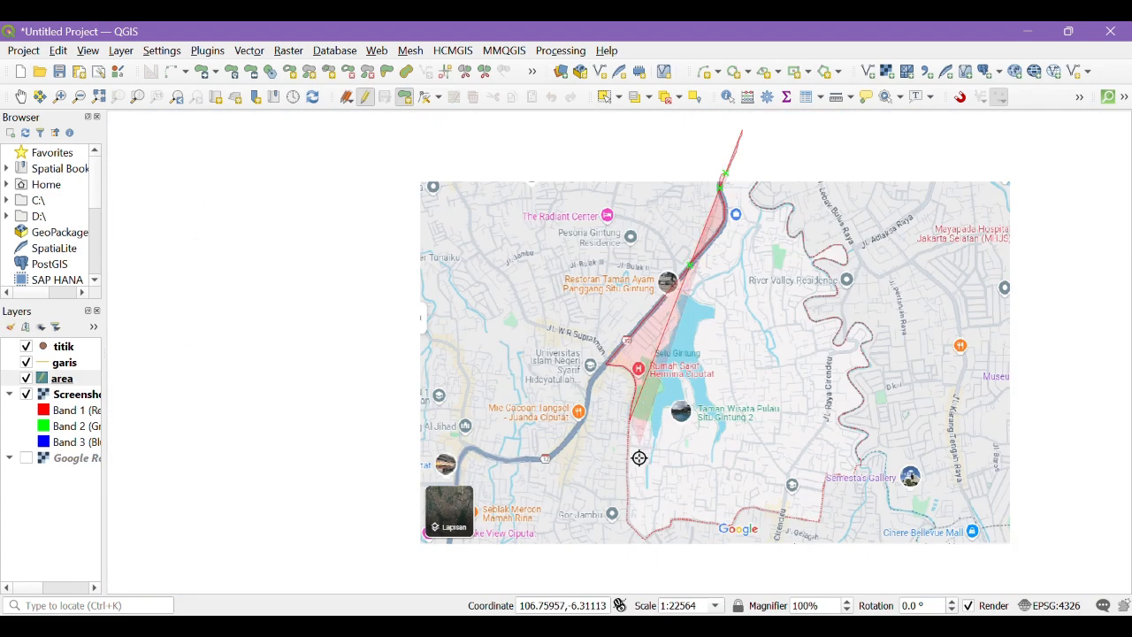
pyautogui.scroll(2, 640, 457)
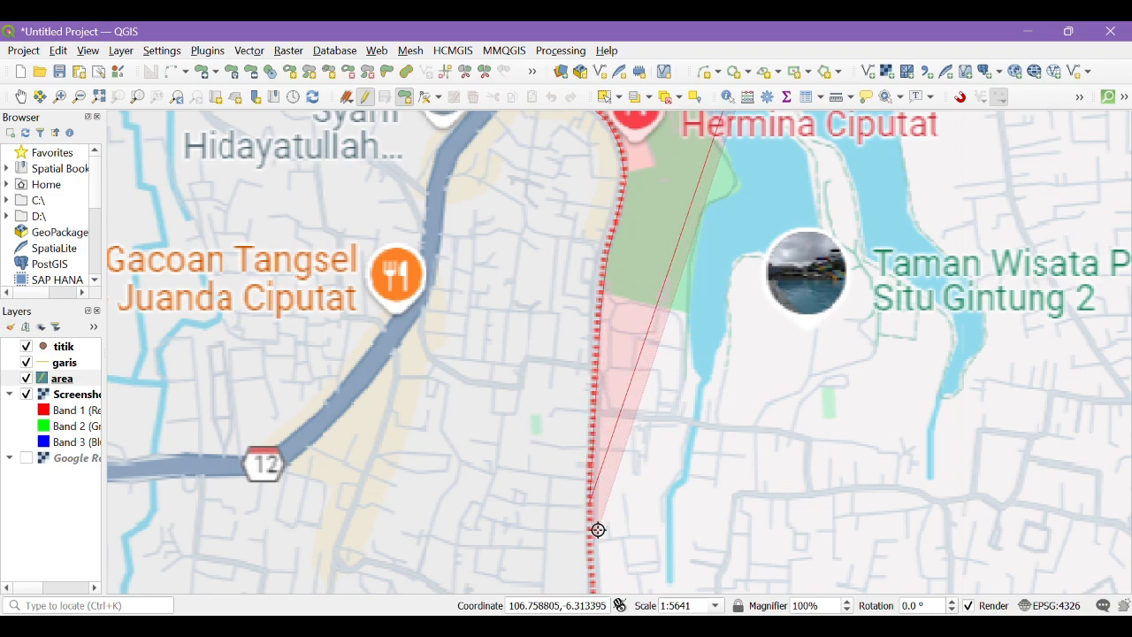
pyautogui.scroll(-2, 585, 518)
pyautogui.scroll(2, 624, 561)
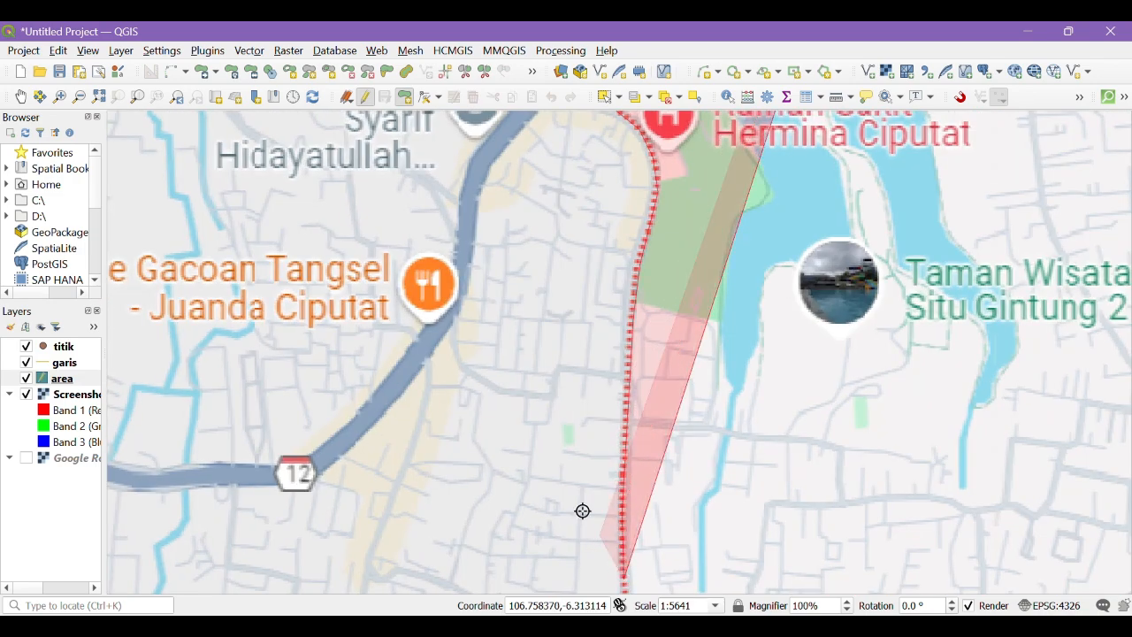
pyautogui.scroll(-2, 617, 565)
pyautogui.scroll(2, 548, 495)
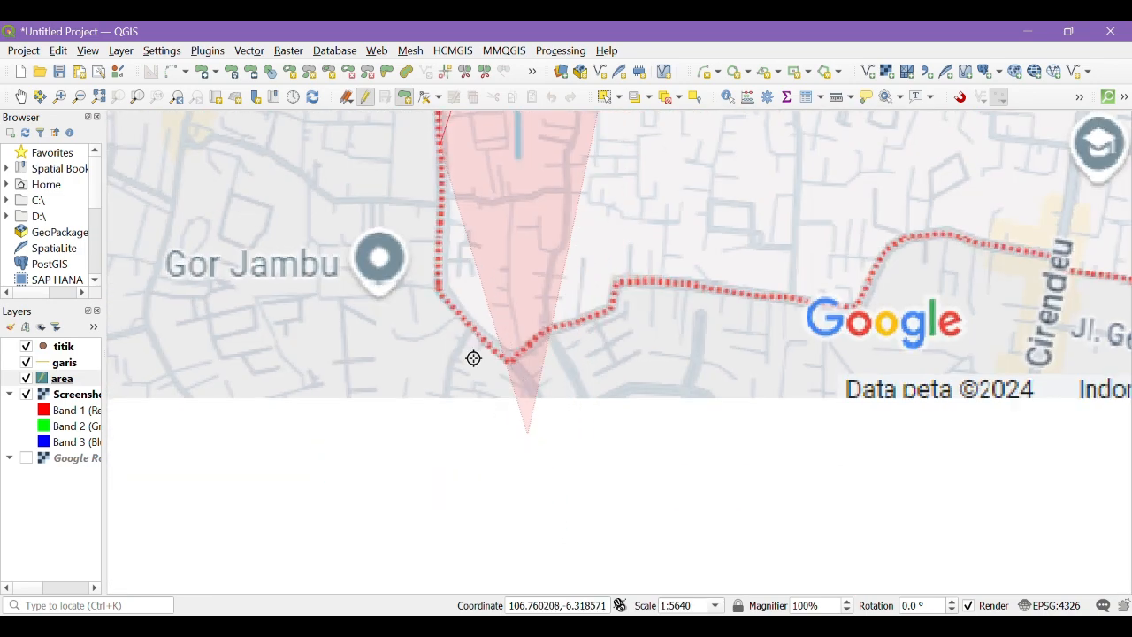
pyautogui.click(441, 292)
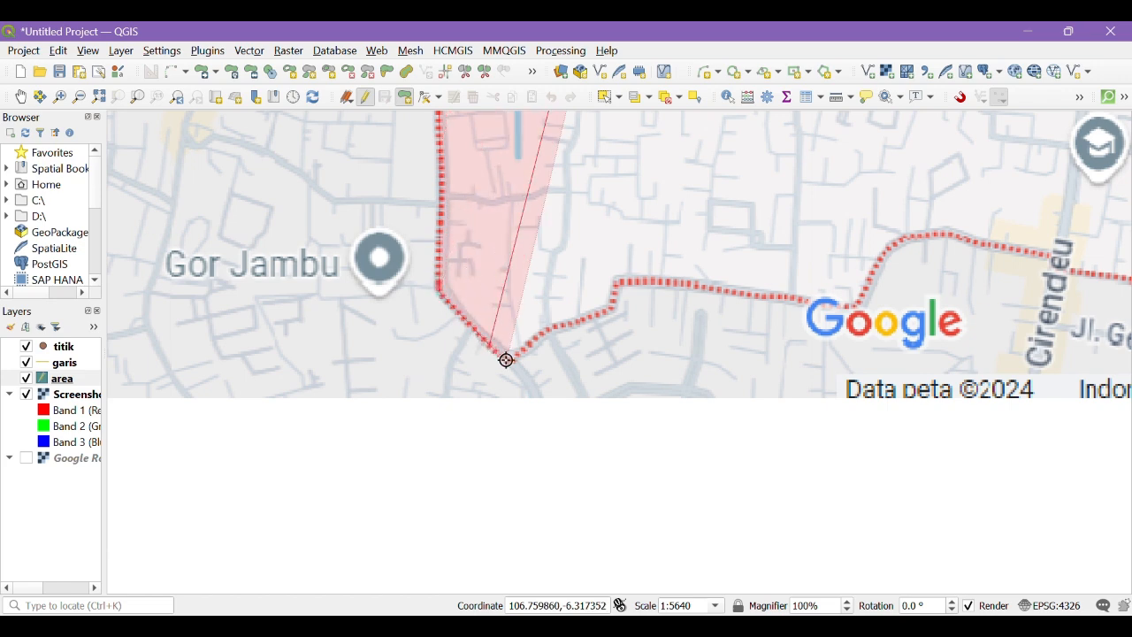
# Trace the area polygon around the boundary's southern tip and east along the dotted line to the Cirendeu road
pyautogui.click(522, 357)
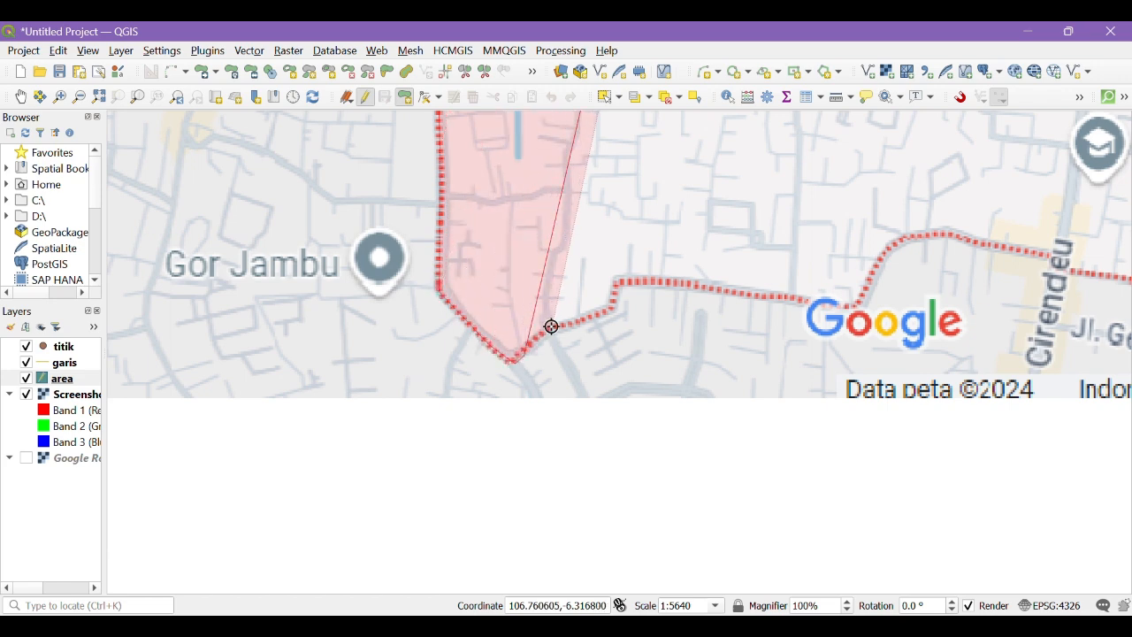
pyautogui.click(615, 301)
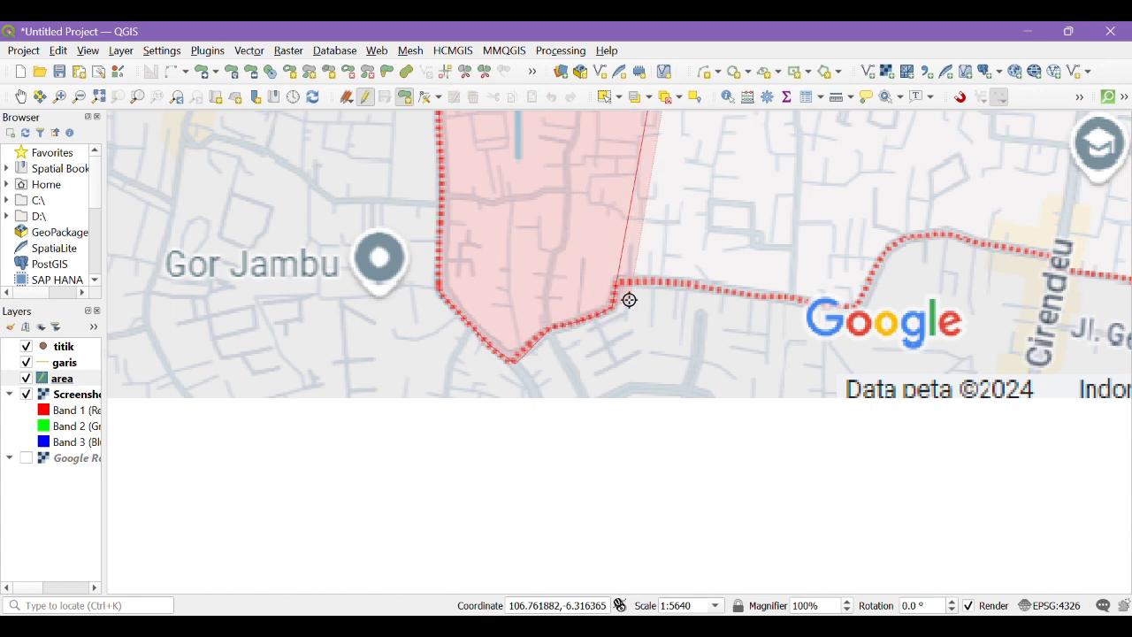
pyautogui.click(624, 282)
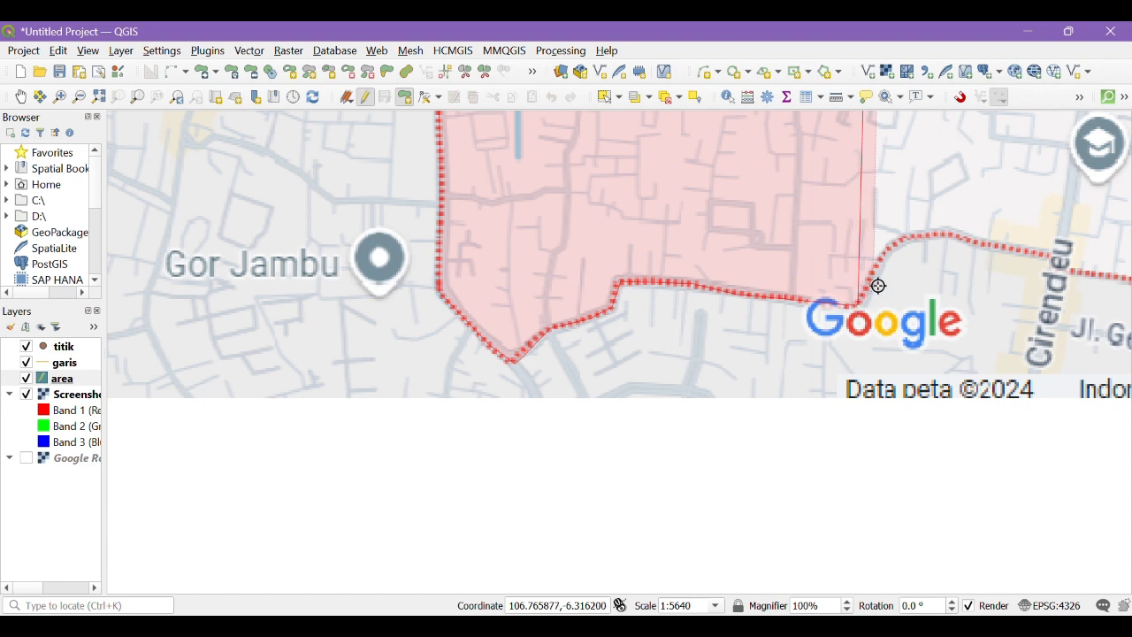
pyautogui.click(928, 232)
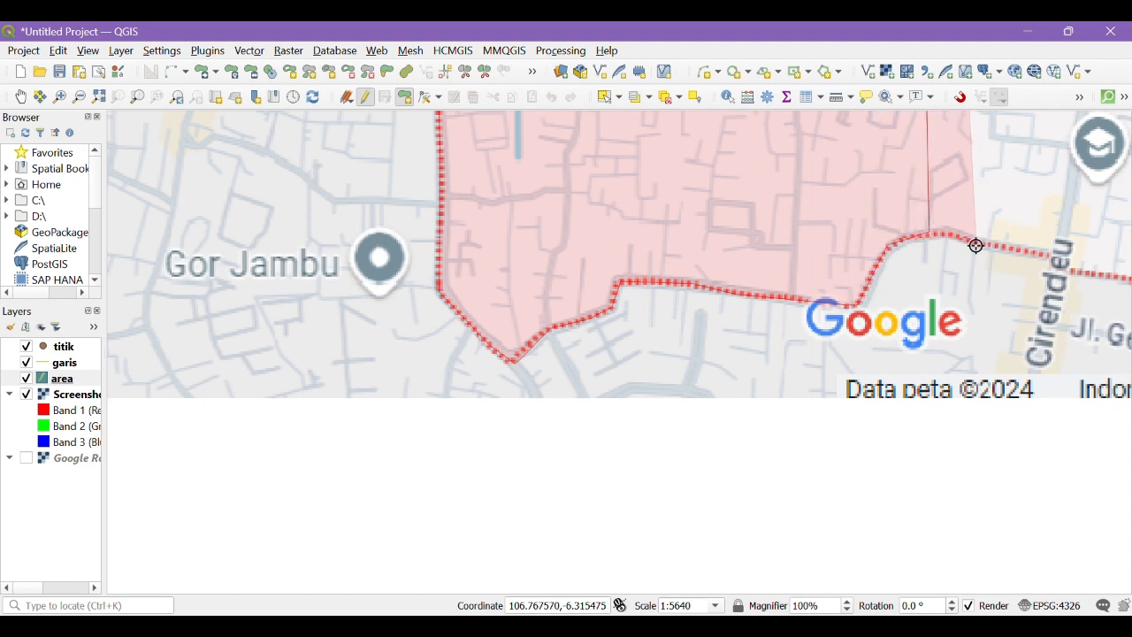
pyautogui.click(1002, 245)
pyautogui.click(1048, 253)
pyautogui.click(1071, 268)
# Continue the area polygon east to the boundary's southeast corner and north to the start of the Semesta's Gallery label
pyautogui.scroll(-2, 557, 301)
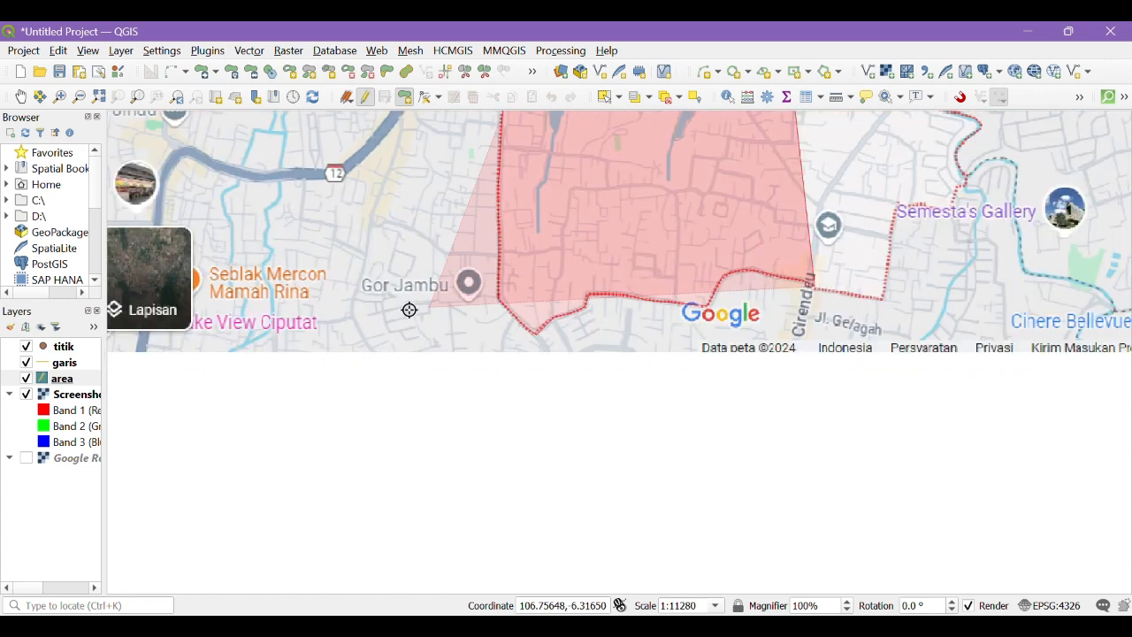
pyautogui.scroll(2, 624, 299)
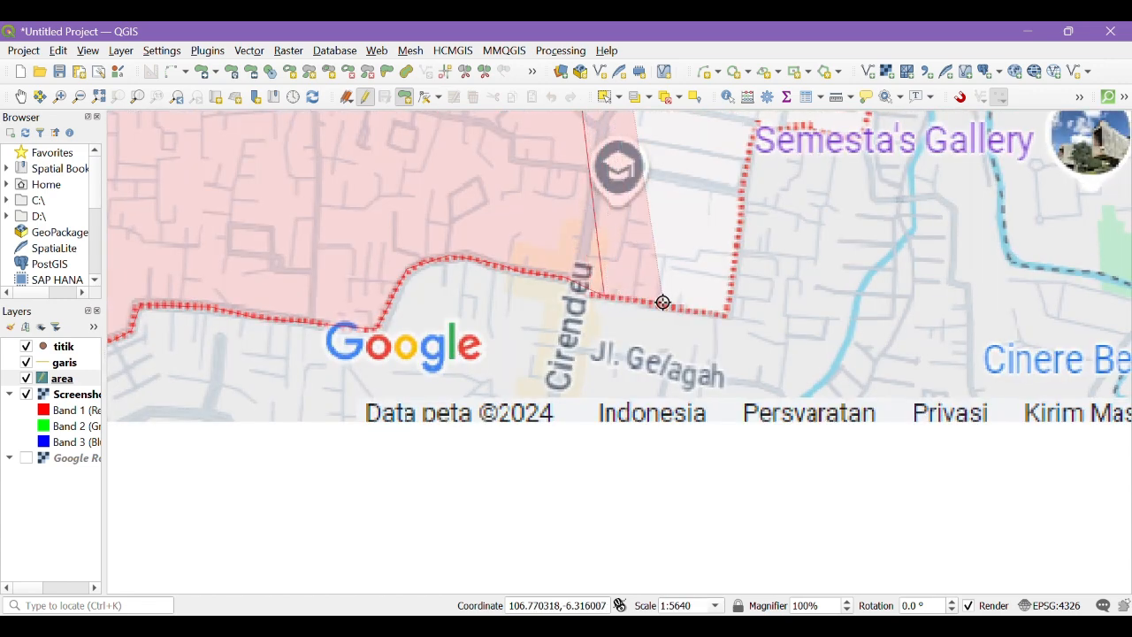
pyautogui.click(663, 305)
pyautogui.click(723, 314)
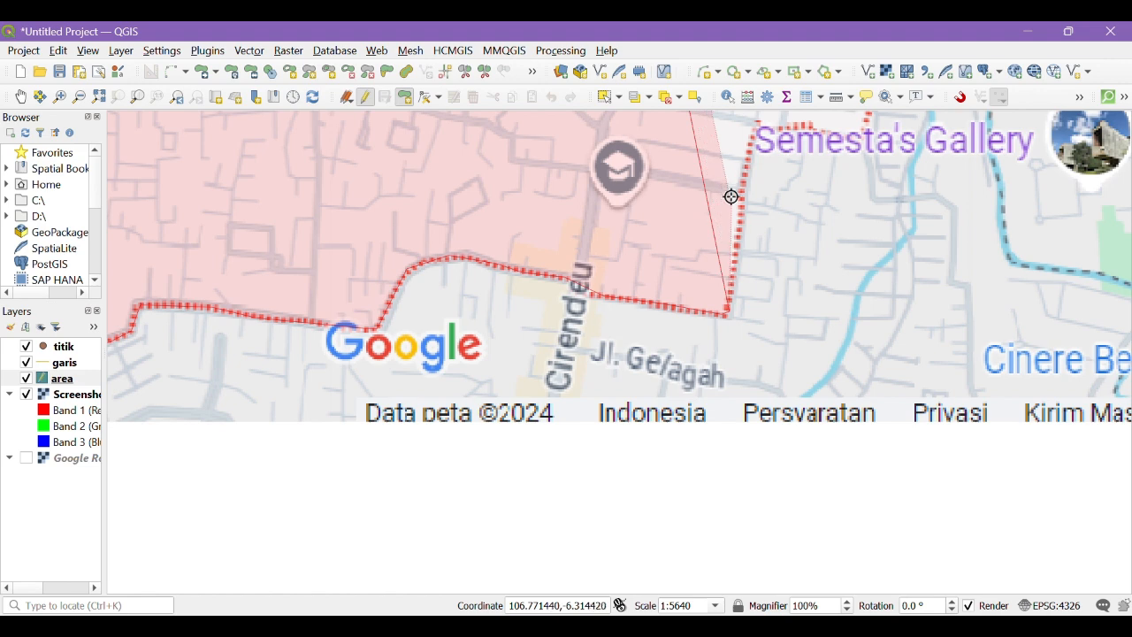
pyautogui.click(754, 130)
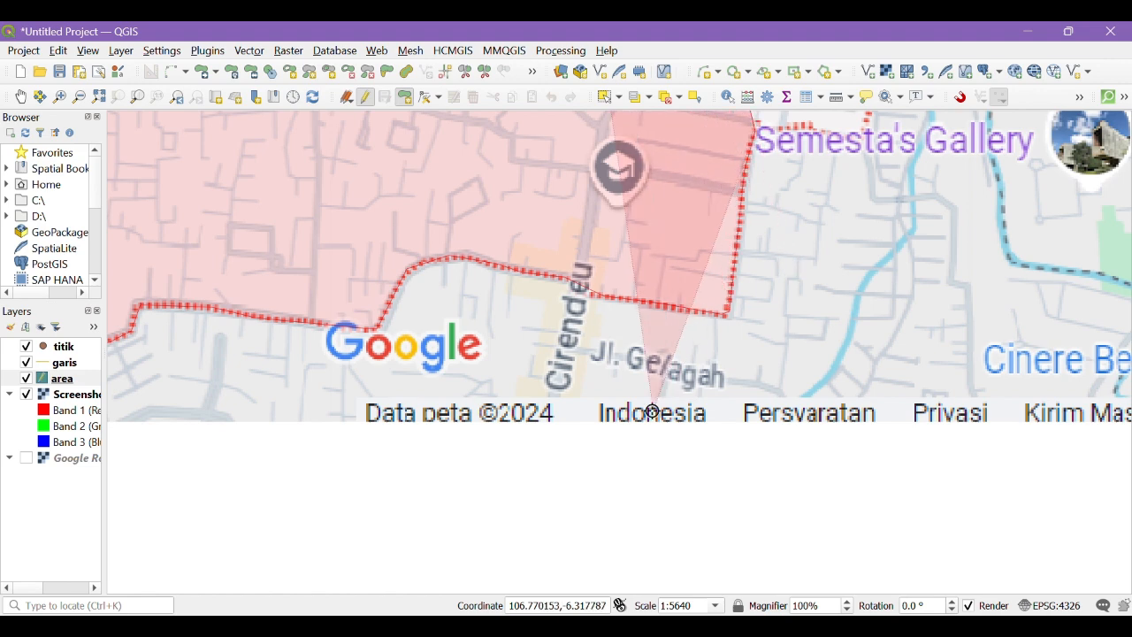
pyautogui.scroll(-1, 665, 394)
pyautogui.scroll(2, 834, 210)
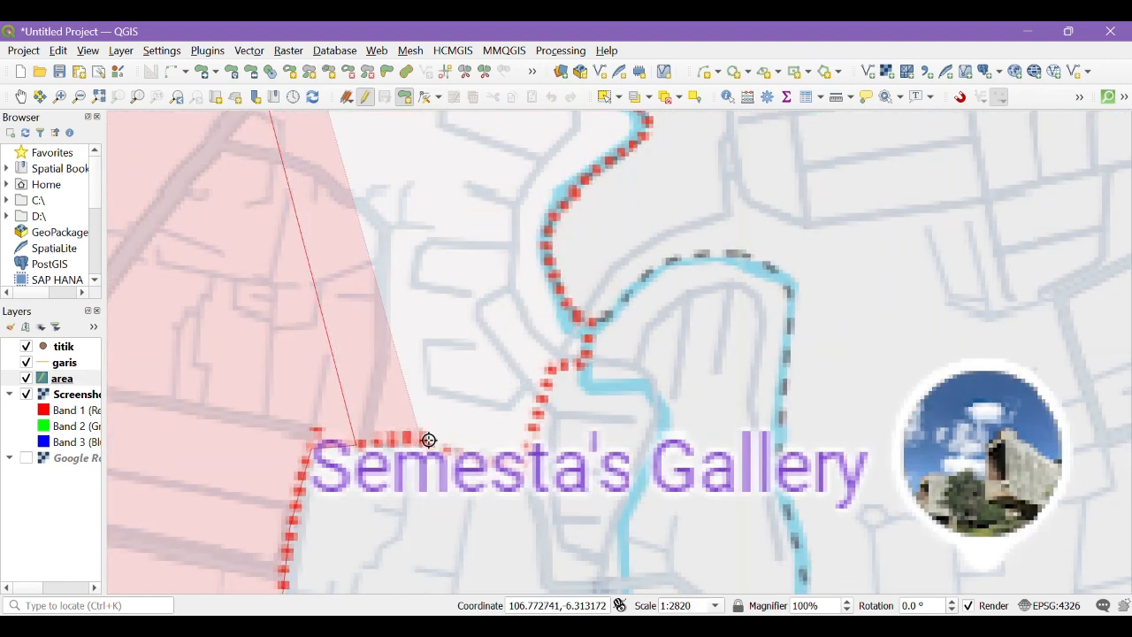
pyautogui.click(429, 440)
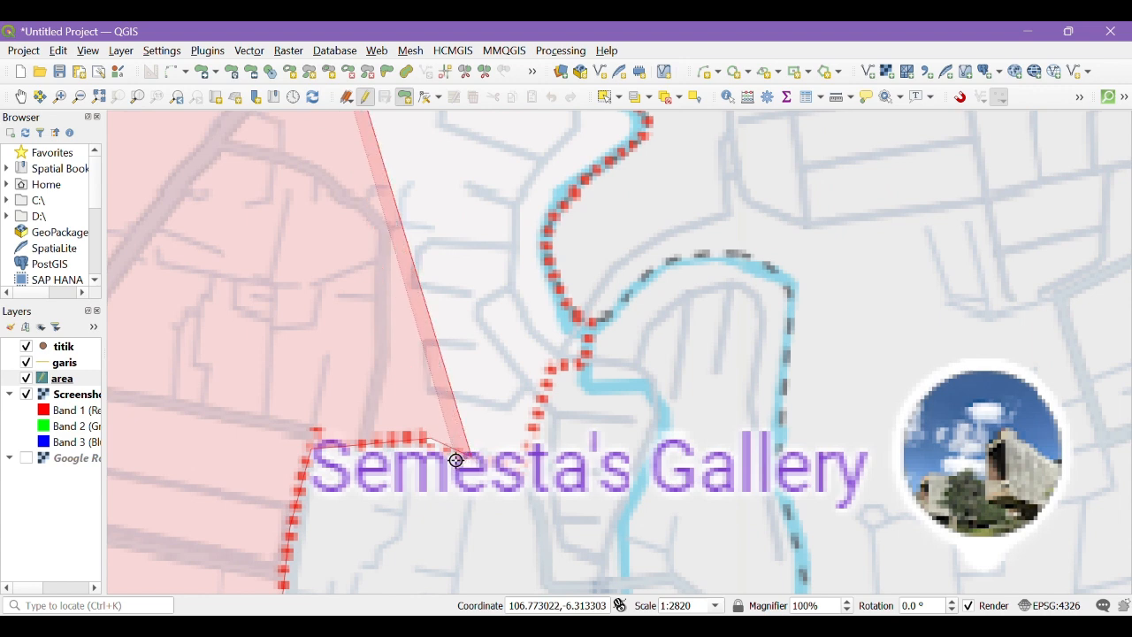
pyautogui.press('BackSpace')
pyautogui.press('BackSpace')
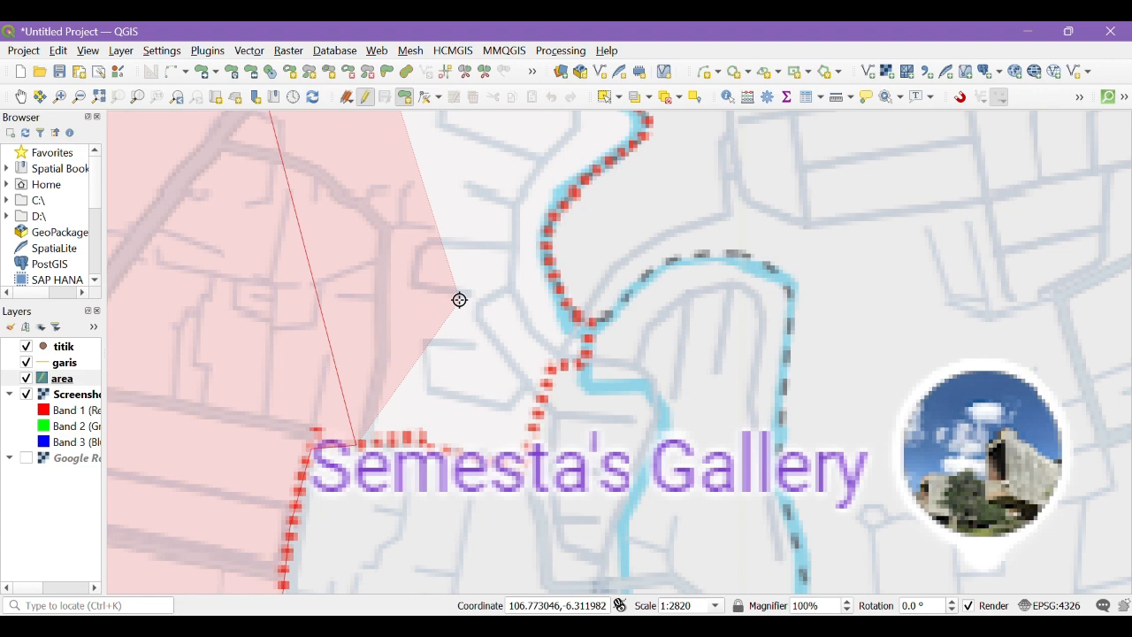
pyautogui.click(501, 255)
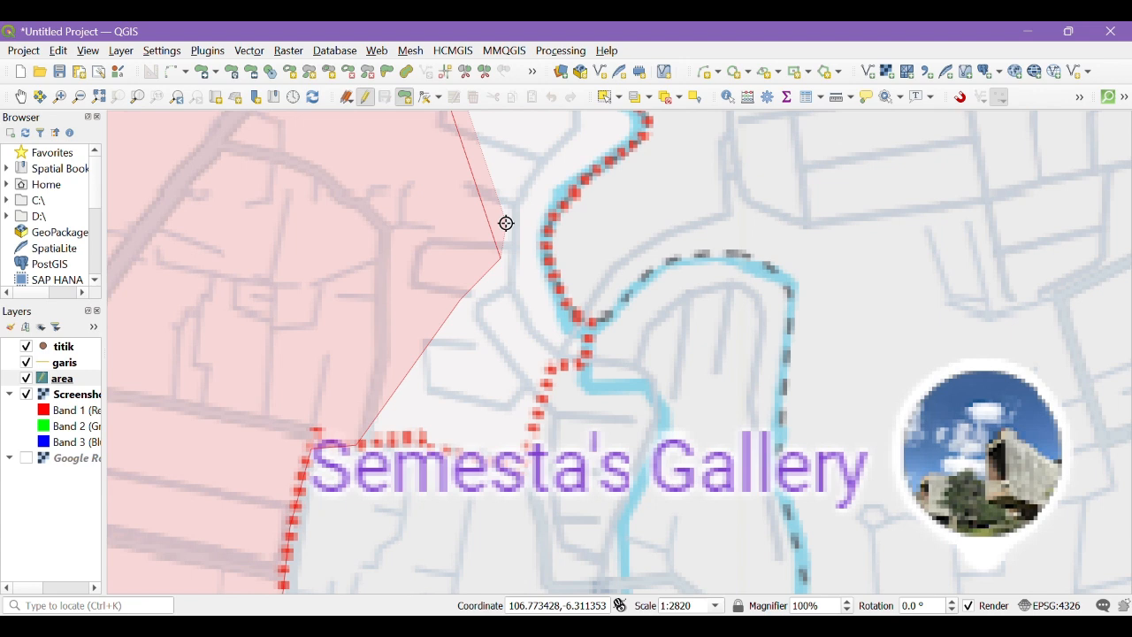
pyautogui.press('BackSpace')
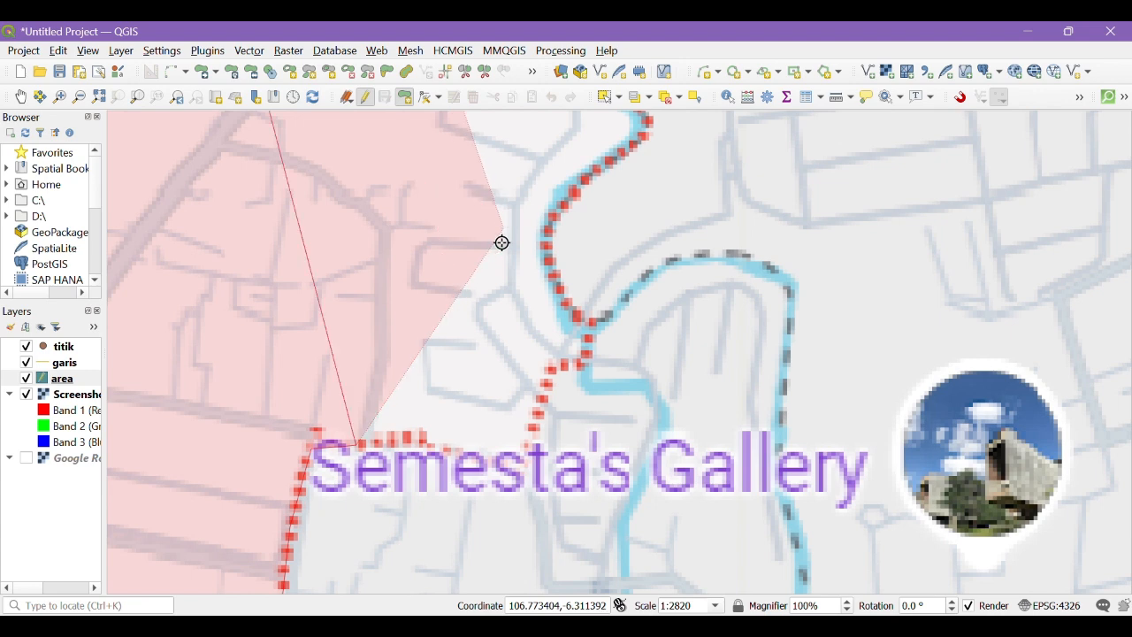
# Trace the area polygon along the dotted line behind the Semesta's Gallery label and up to the river fork
pyautogui.click(405, 437)
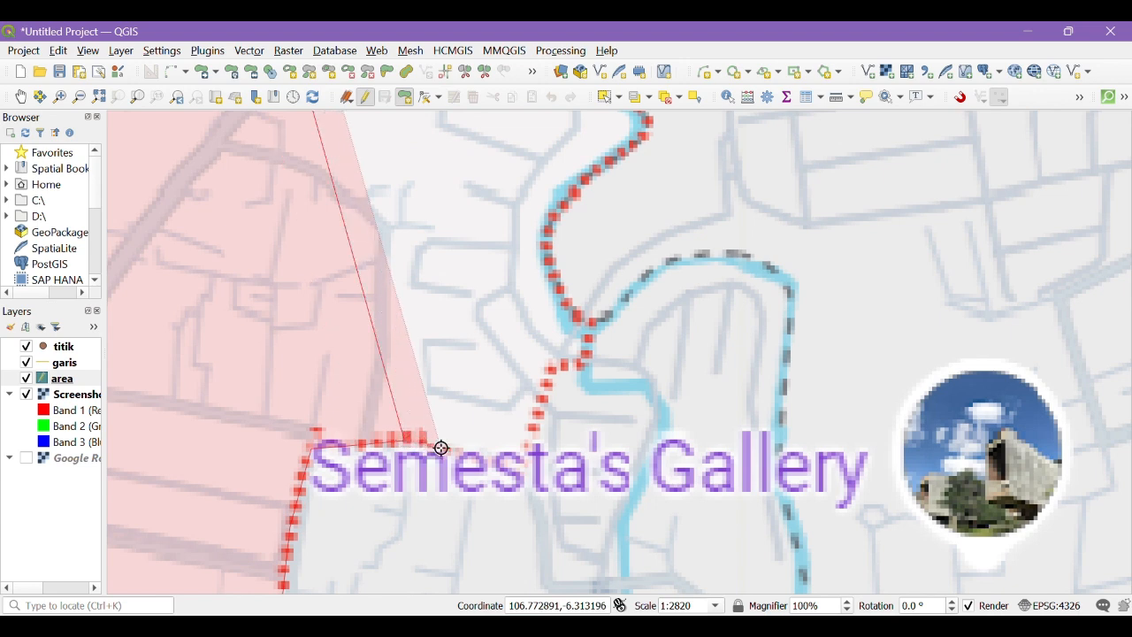
pyautogui.click(526, 459)
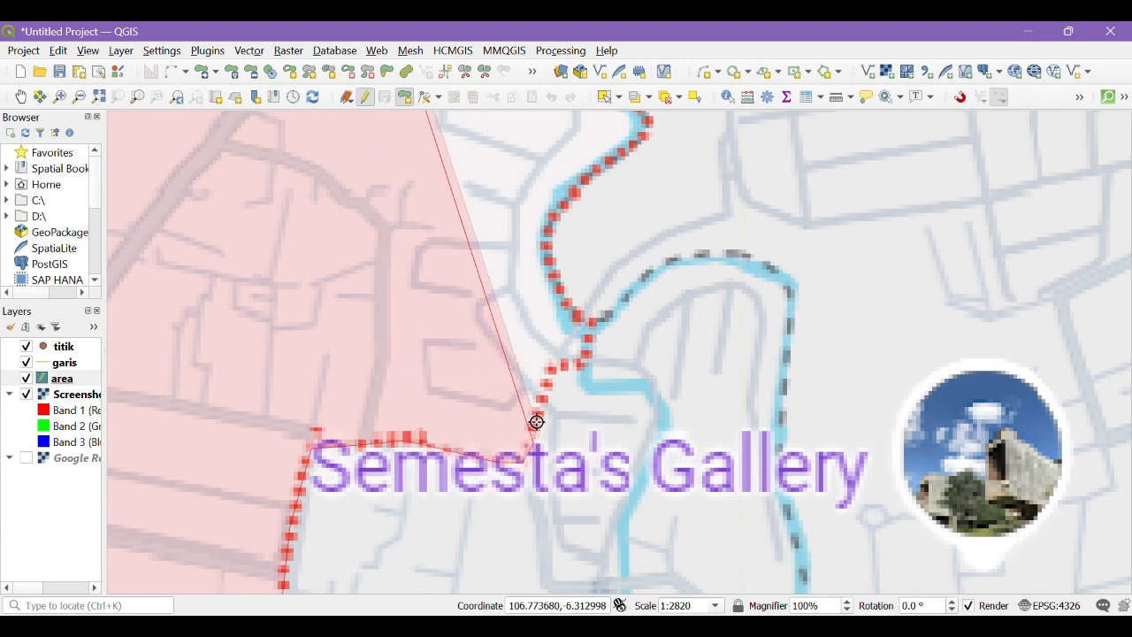
pyautogui.click(538, 414)
pyautogui.click(548, 374)
pyautogui.click(566, 363)
pyautogui.click(588, 362)
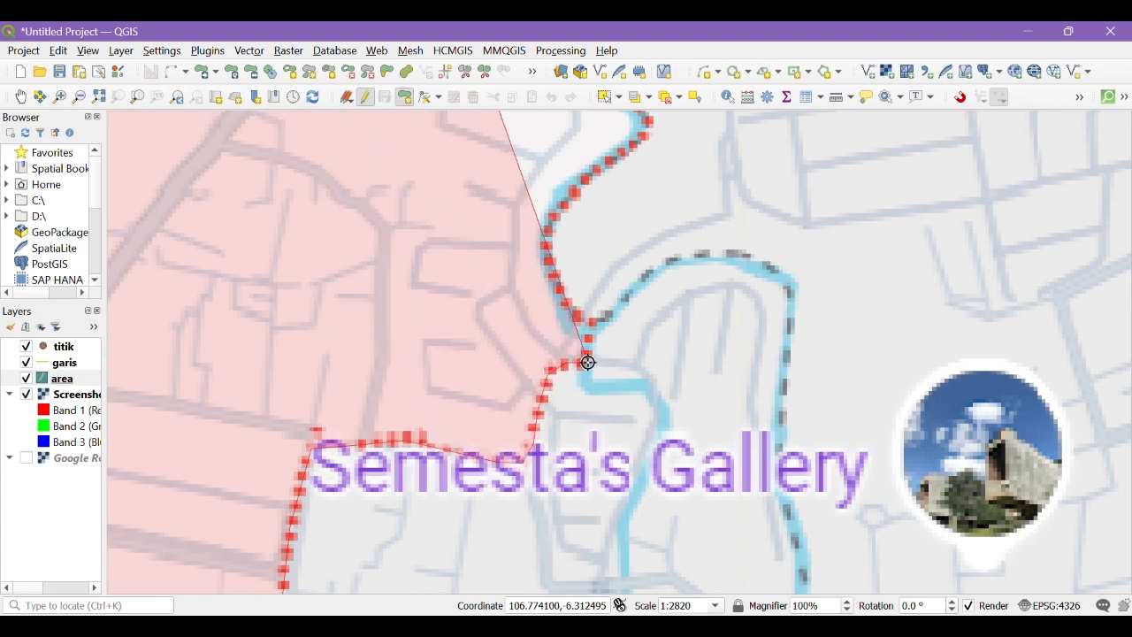
pyautogui.click(582, 315)
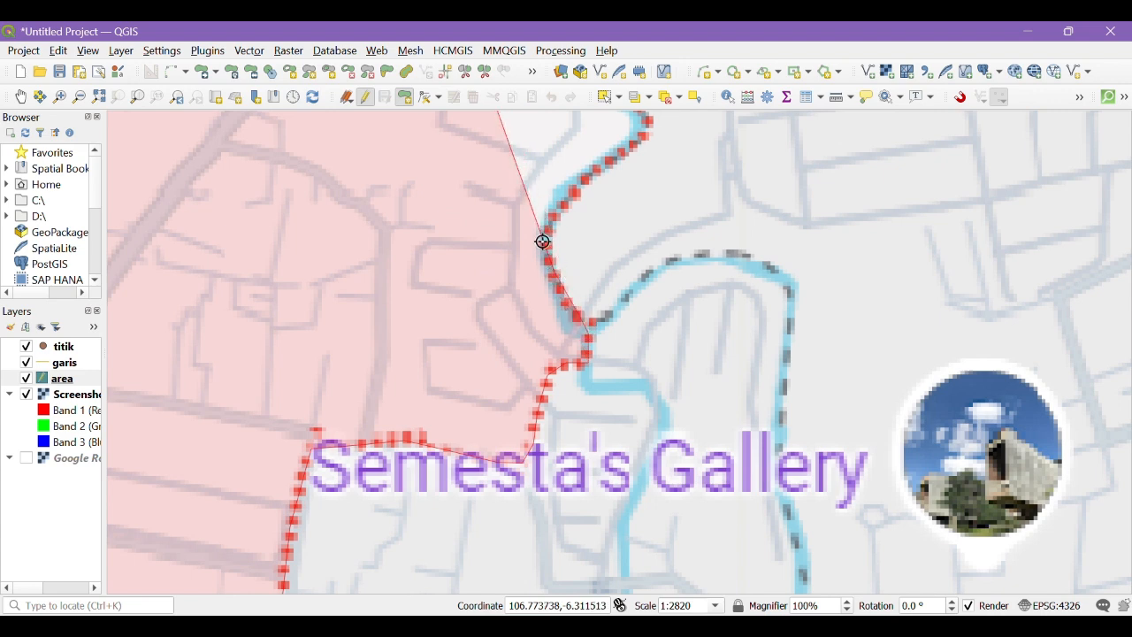
pyautogui.click(570, 185)
pyautogui.press('BackSpace')
pyautogui.press('BackSpace')
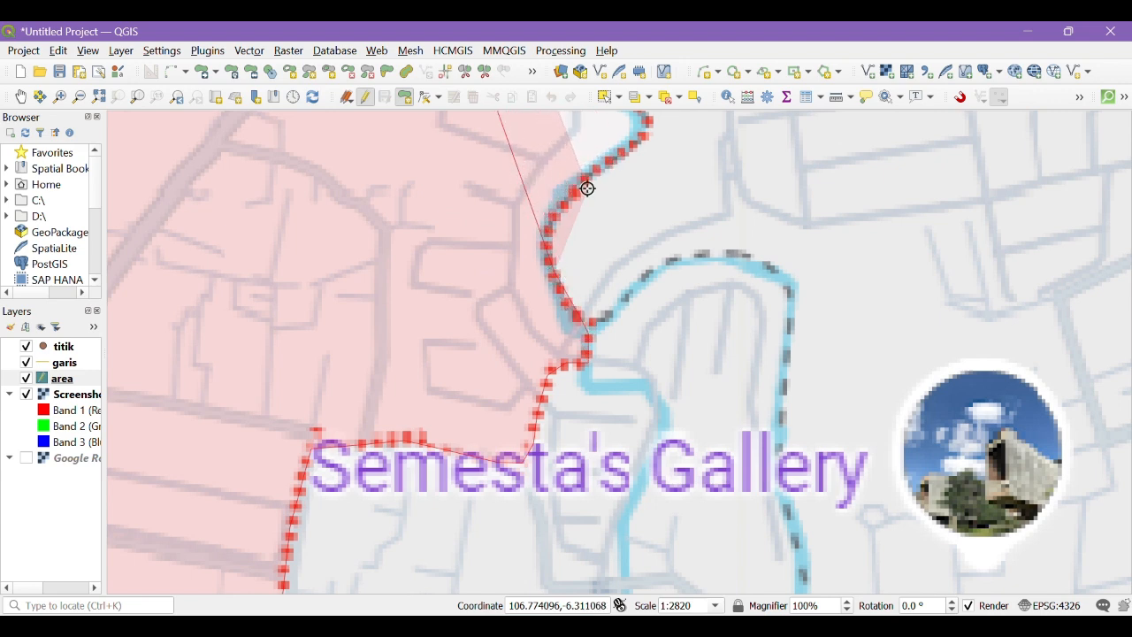
# Follow the dotted boundary north along the river bends with the area polygon, up to the stretch west of Bk. I
pyautogui.click(559, 203)
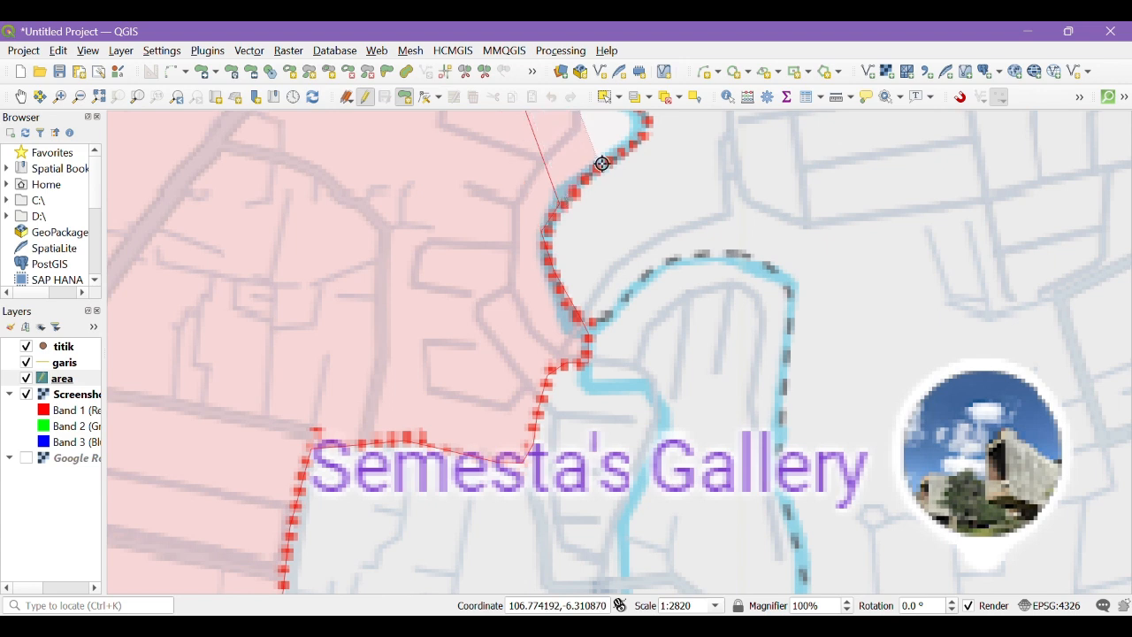
pyautogui.click(609, 161)
pyautogui.scroll(-3, 672, 417)
pyautogui.scroll(2, 673, 407)
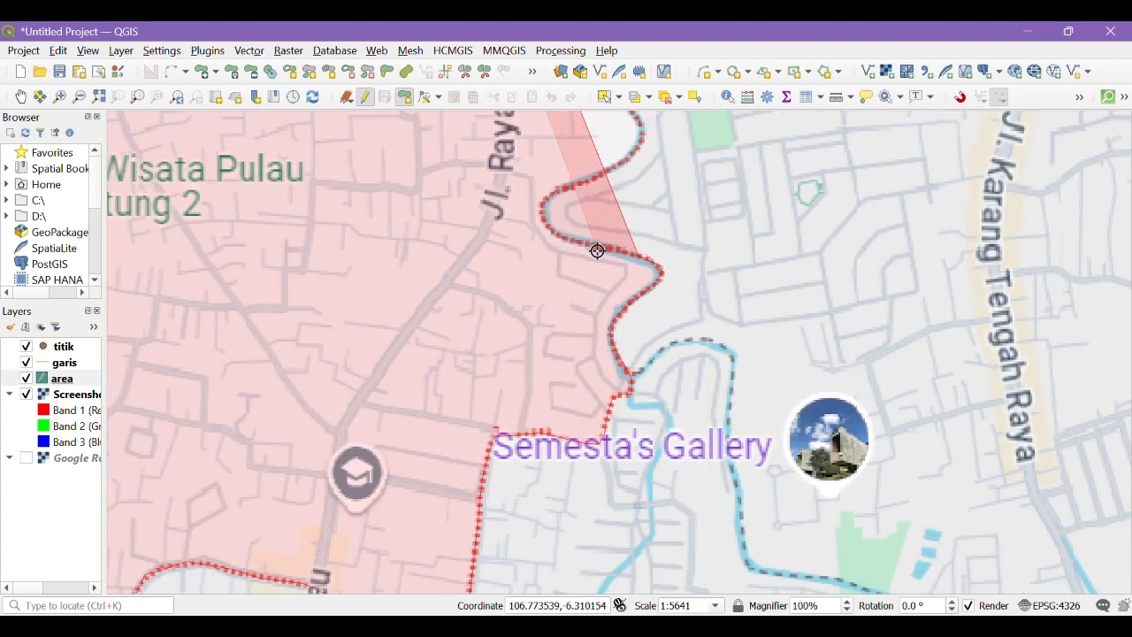
pyautogui.click(543, 213)
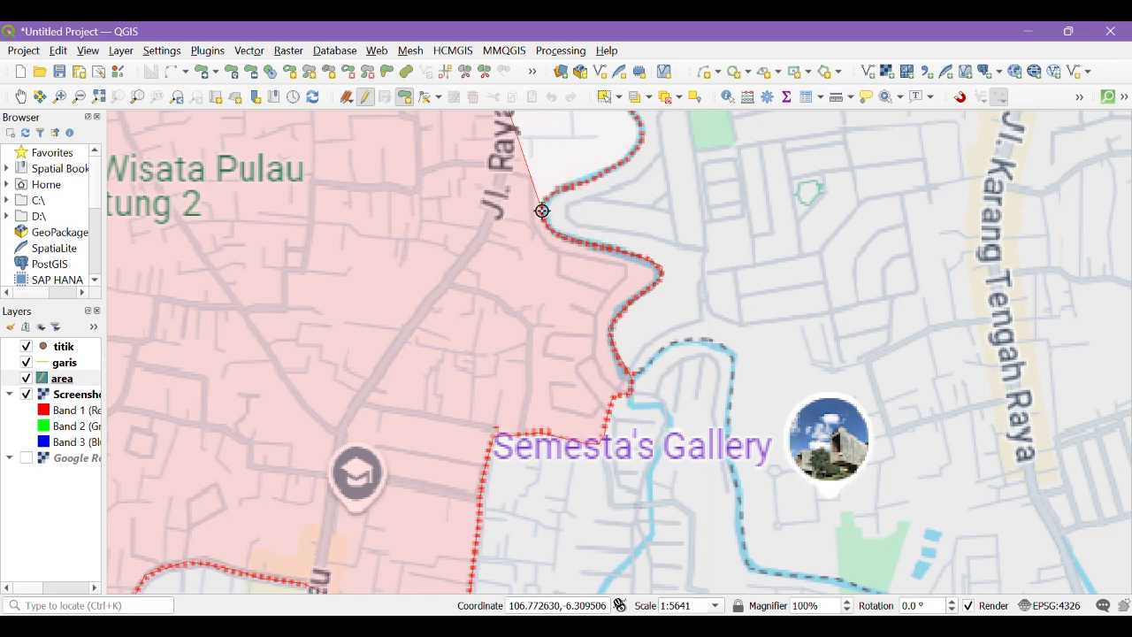
pyautogui.click(558, 188)
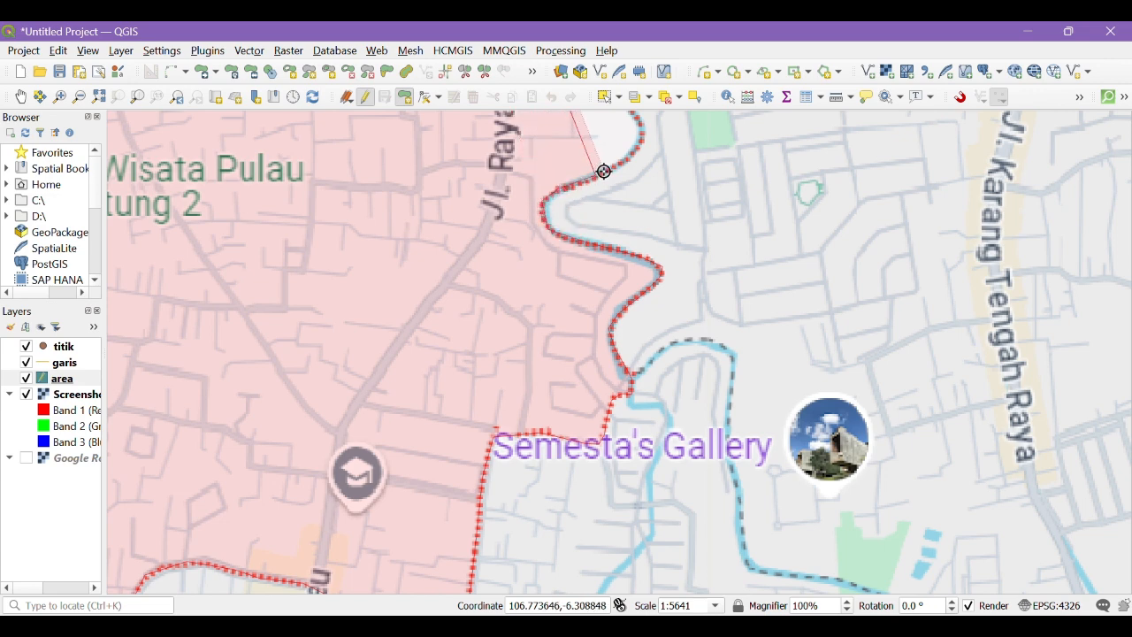
pyautogui.click(599, 174)
pyautogui.scroll(-1, 657, 287)
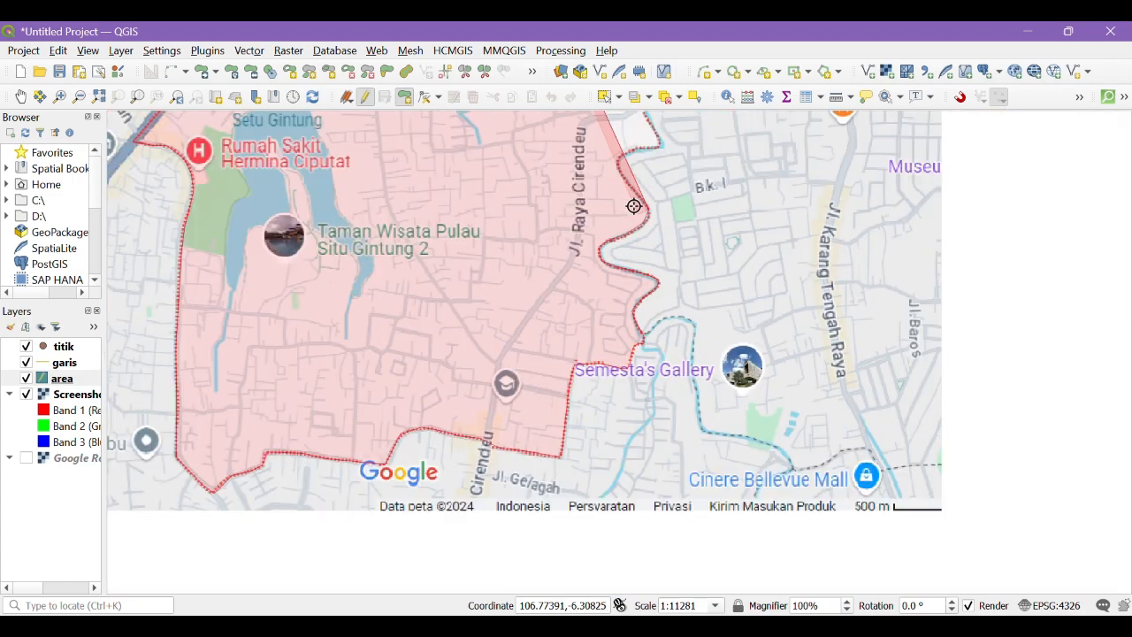
pyautogui.scroll(1, 631, 200)
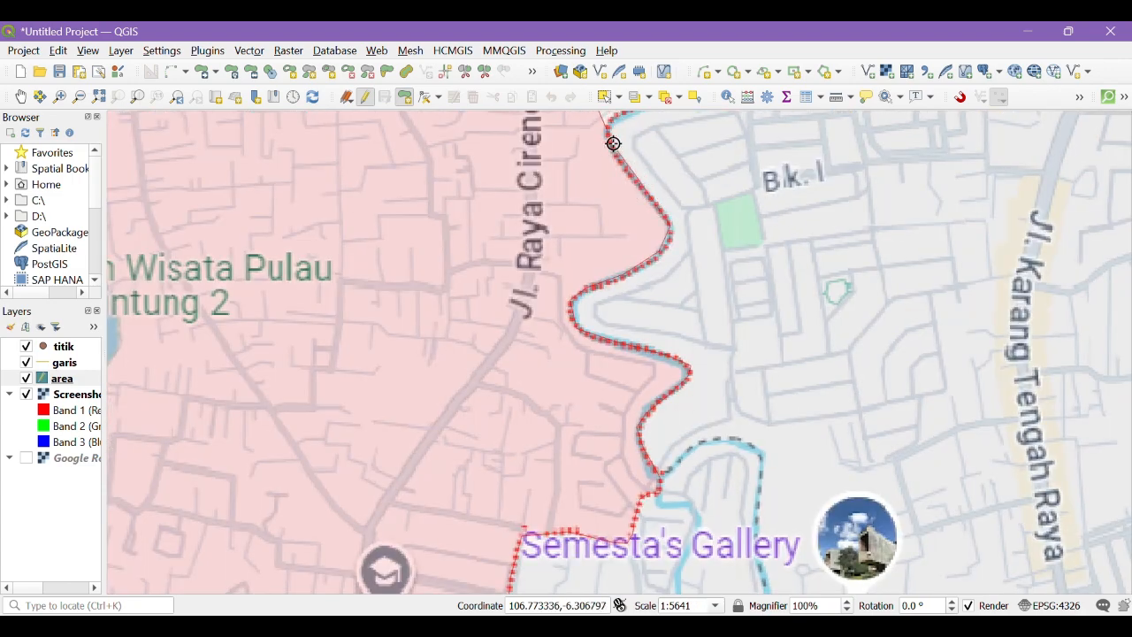
# Trace the area polygon north from the stretch west of Bk. I around the river corner beside the Cirendeu label
pyautogui.scroll(1, 601, 239)
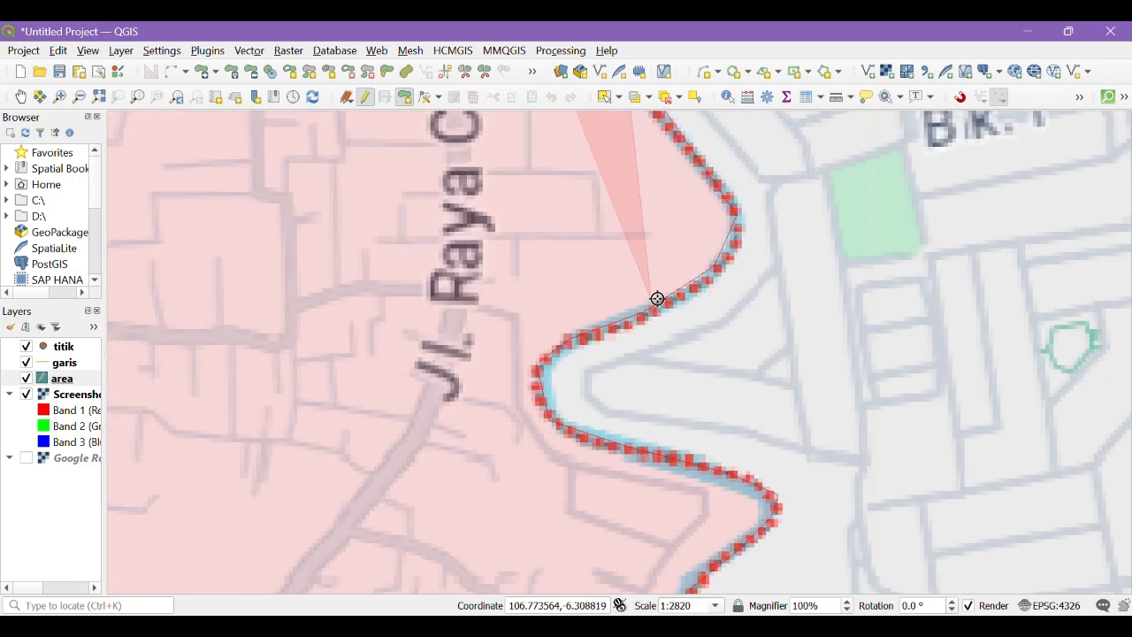
pyautogui.scroll(-2, 629, 194)
pyautogui.scroll(2, 629, 190)
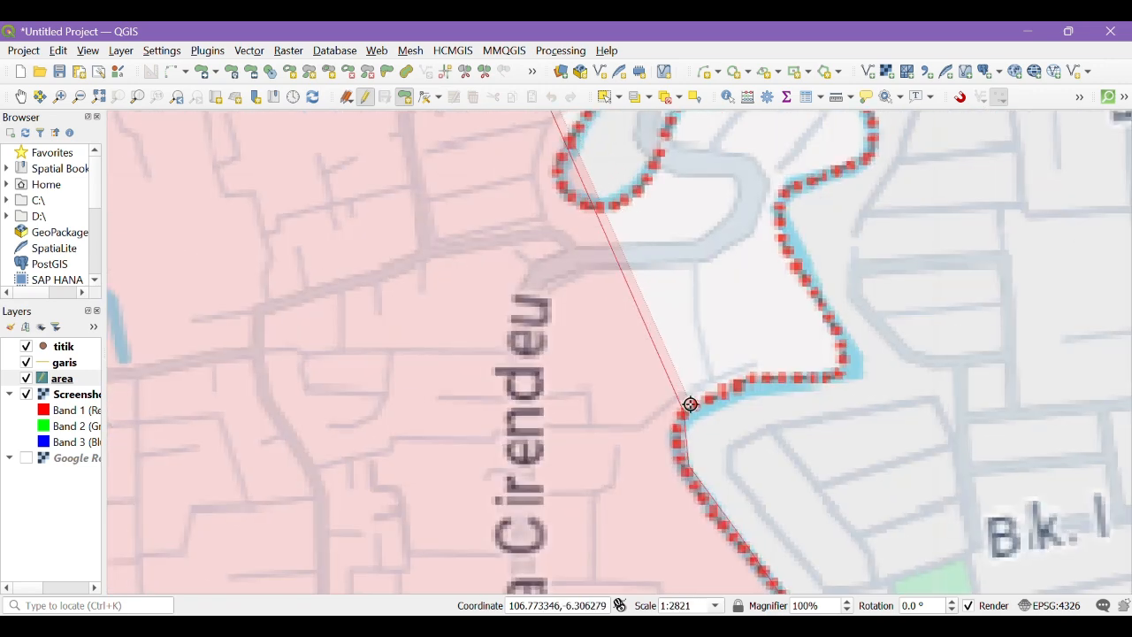
pyautogui.click(742, 378)
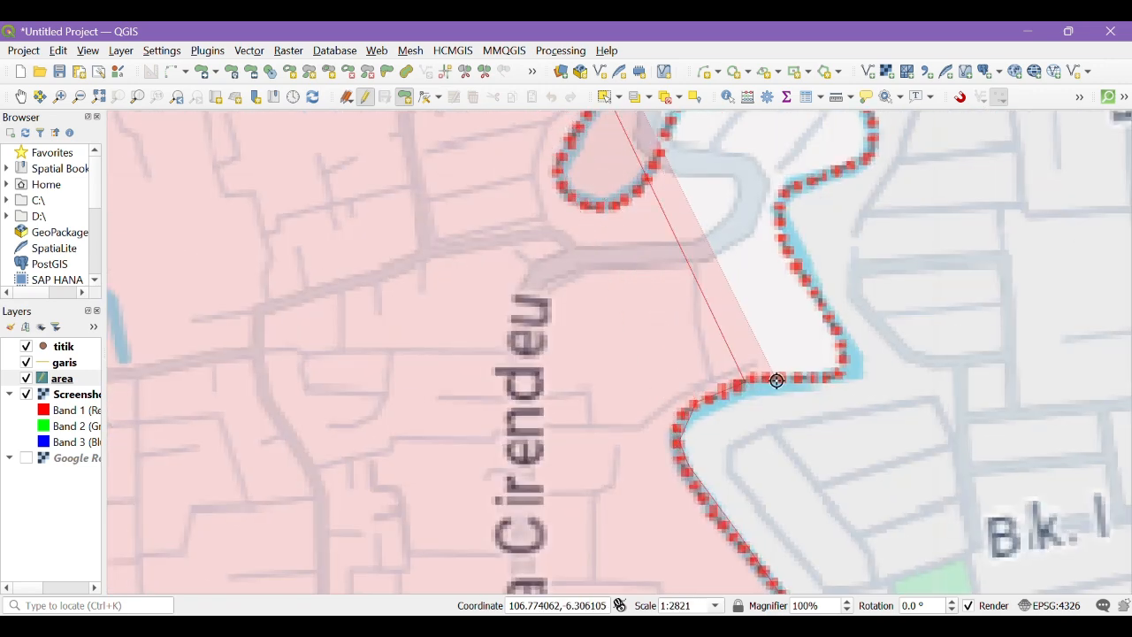
pyautogui.click(844, 369)
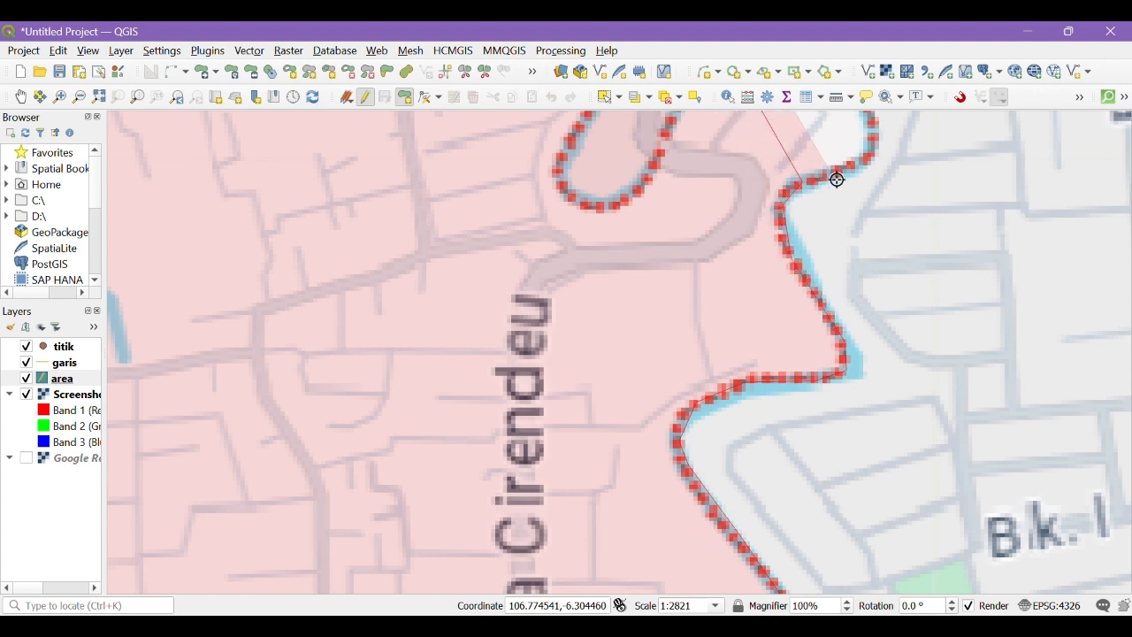
# Continue the area polygon around the river loops by the Jl. Raya Cirendeu bend and west along the next meander
pyautogui.scroll(-2, 464, 390)
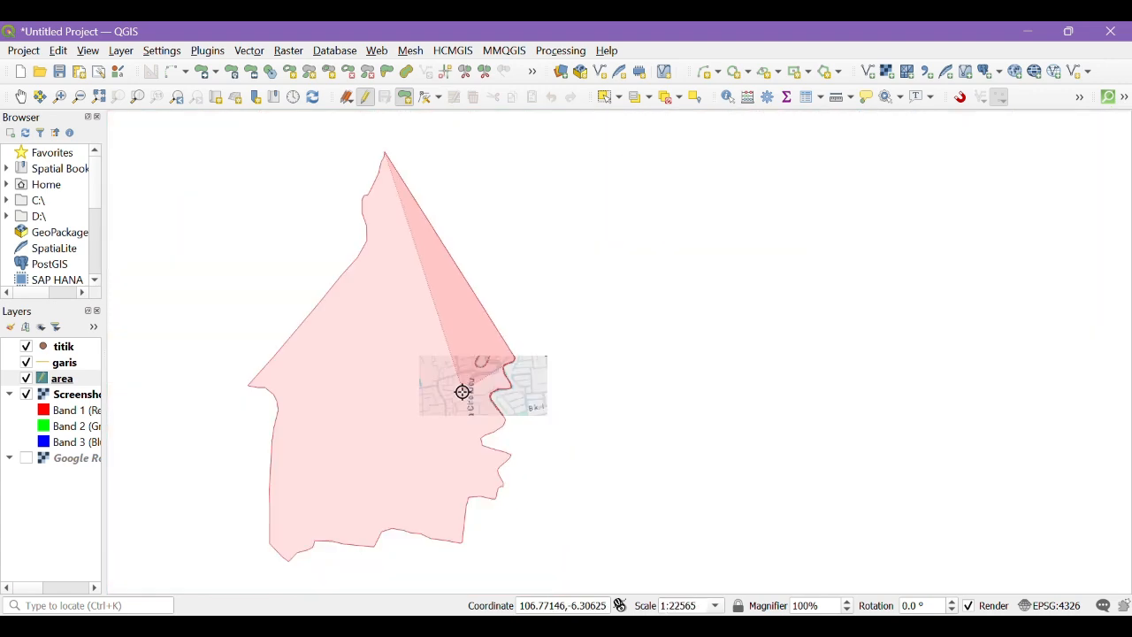
pyautogui.scroll(1, 558, 296)
pyautogui.scroll(-1, 765, 359)
pyautogui.scroll(1, 485, 454)
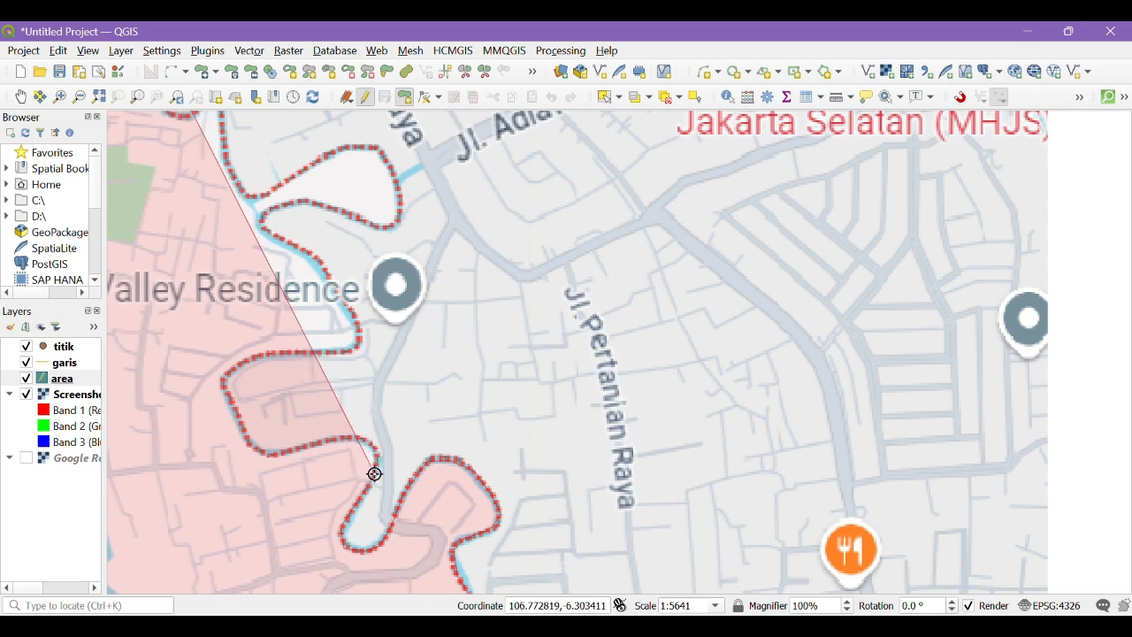
pyautogui.click(318, 440)
pyautogui.click(283, 452)
pyautogui.click(260, 452)
pyautogui.click(246, 435)
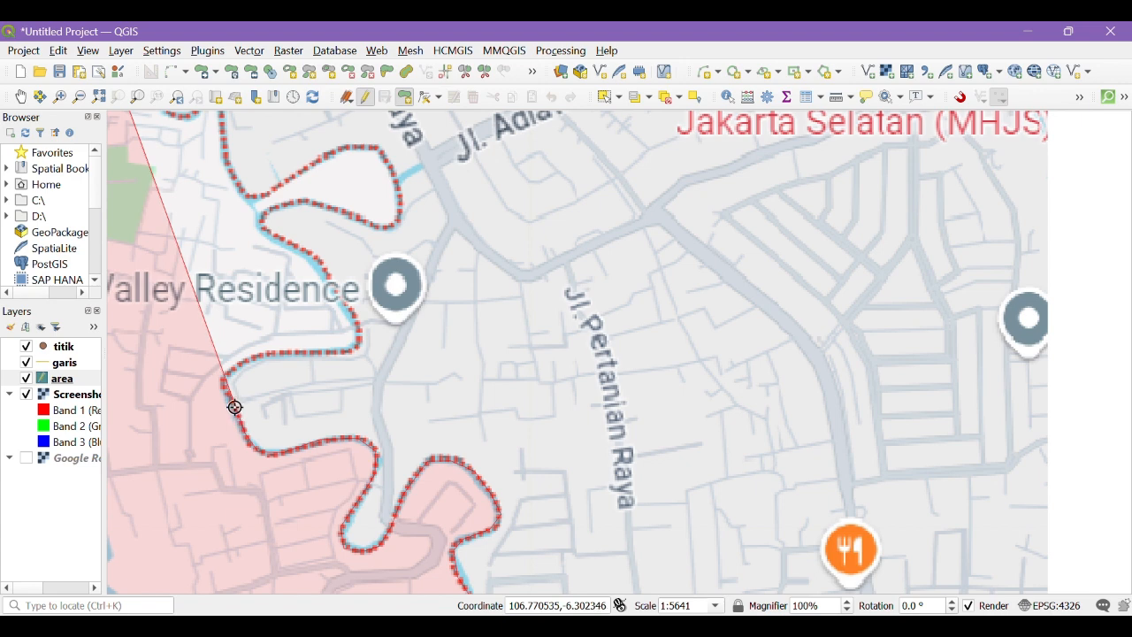
# Trace the area polygon around the western river bend and east to the corner south of River Valley Residence
pyautogui.click(225, 383)
pyautogui.click(229, 369)
pyautogui.click(251, 356)
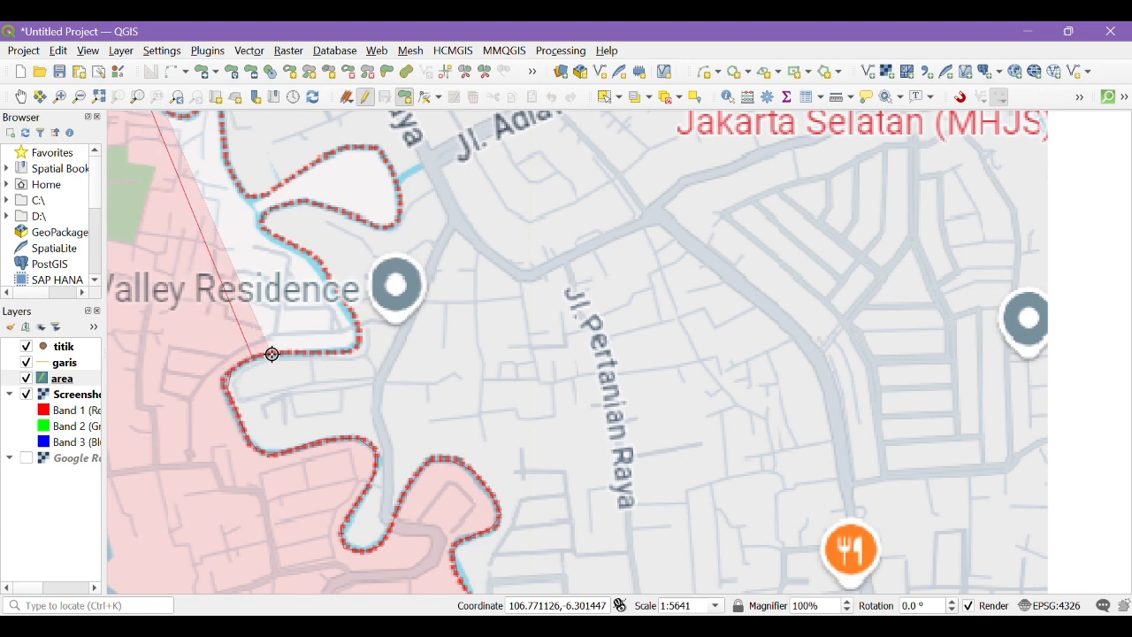
pyautogui.click(286, 352)
pyautogui.click(326, 351)
pyautogui.click(352, 348)
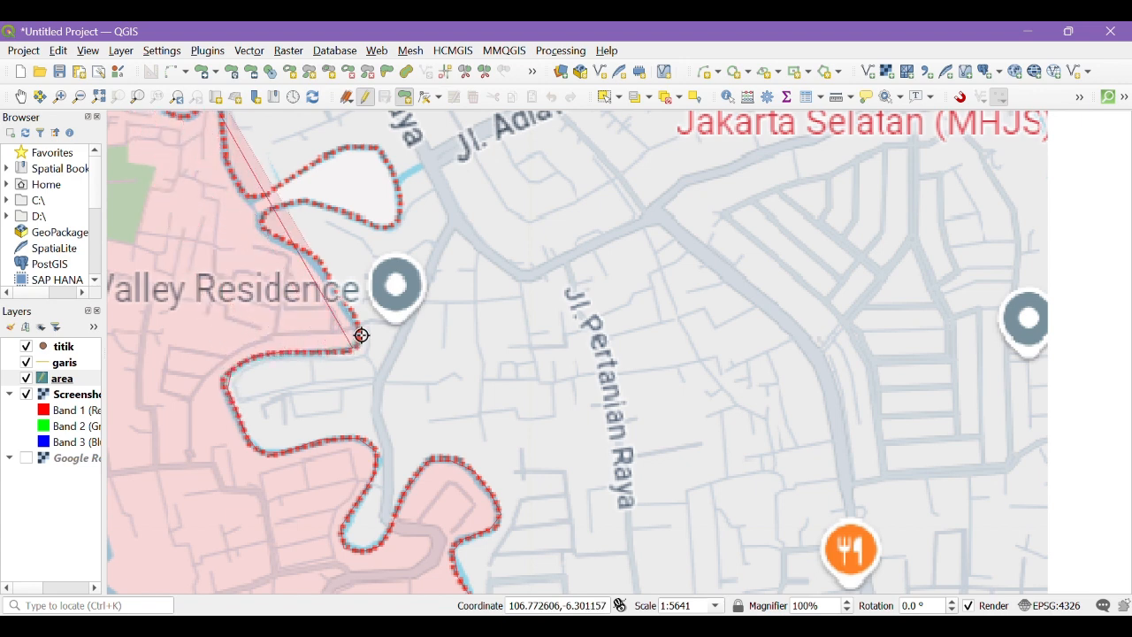
# Follow the dotted boundary north past River Valley Residence and along the southern side of the loop near Jl. Adiaksa Raya
pyautogui.click(314, 251)
pyautogui.click(281, 244)
pyautogui.click(266, 230)
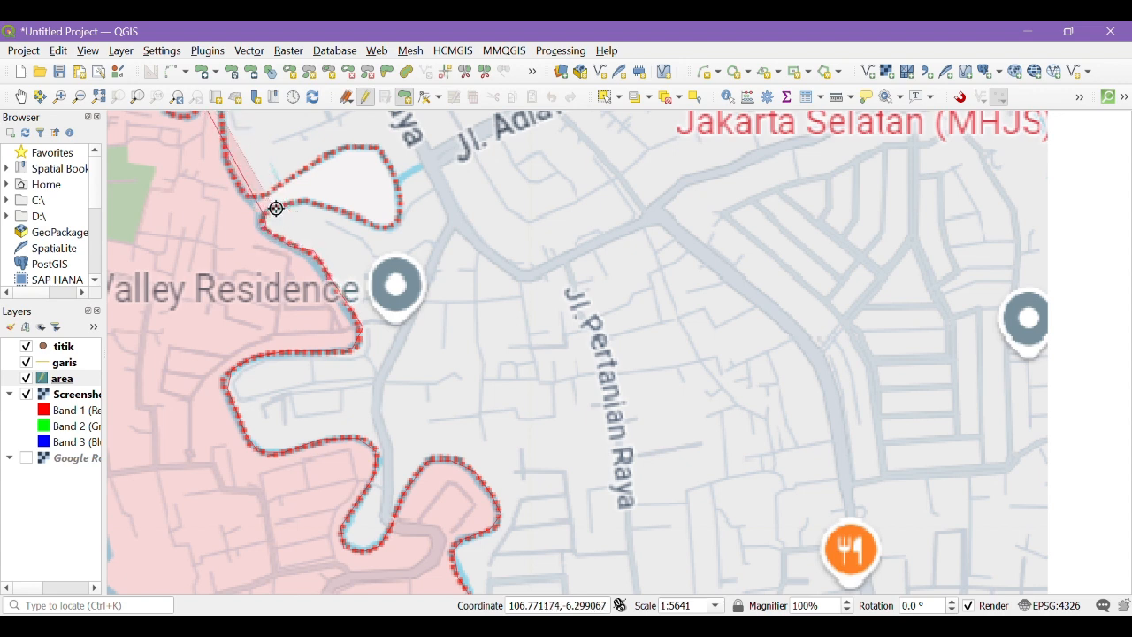
pyautogui.click(282, 206)
pyautogui.click(308, 204)
pyautogui.click(359, 218)
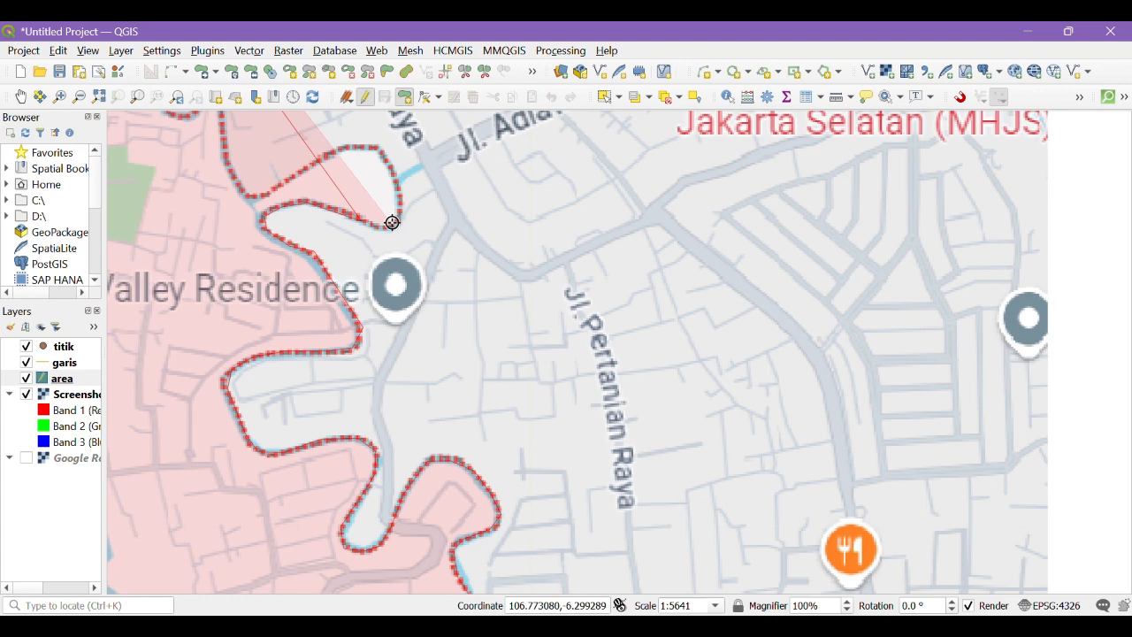
pyautogui.click(388, 227)
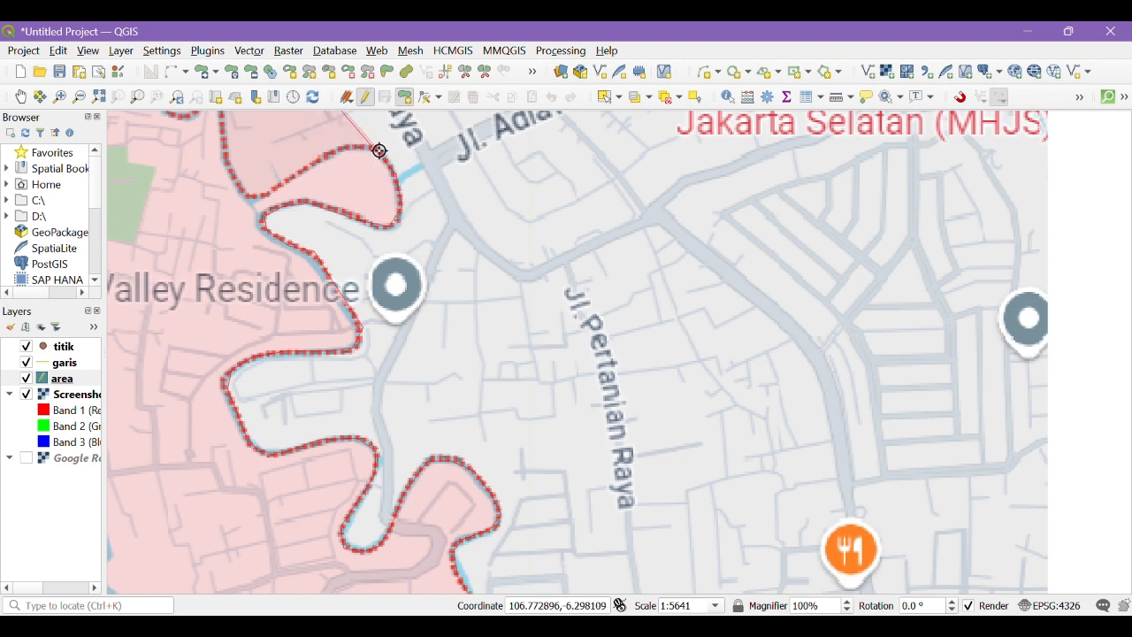
# Trace the area polygon back along the northern side of the loop near Jl. Adiaksa Raya and north up the river
pyautogui.click(349, 148)
pyautogui.click(320, 158)
pyautogui.click(285, 179)
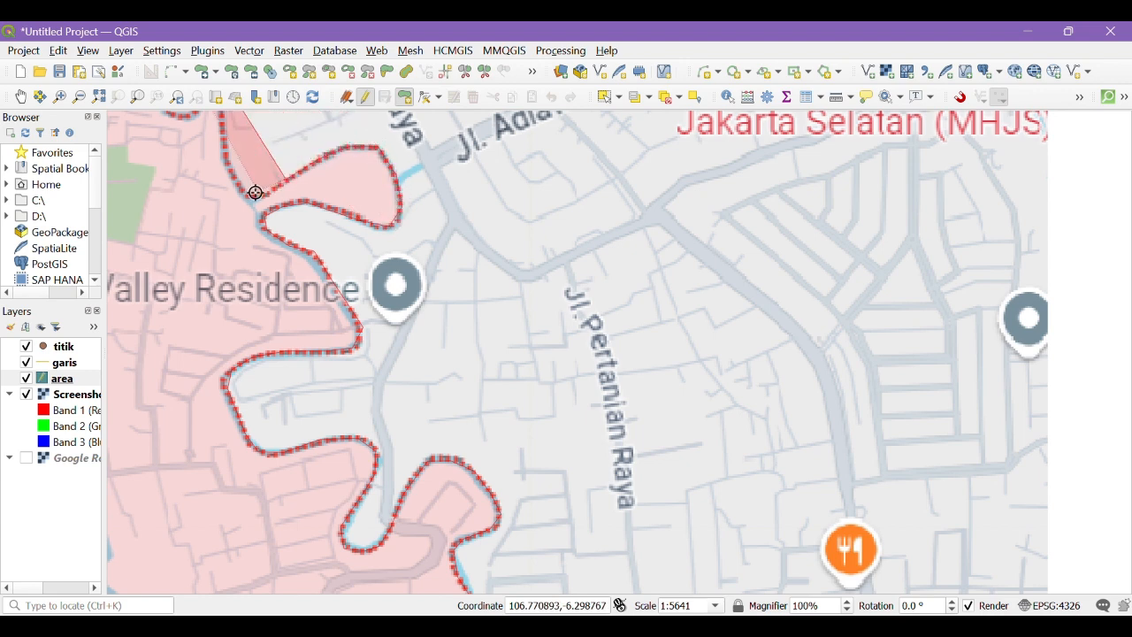
pyautogui.click(257, 194)
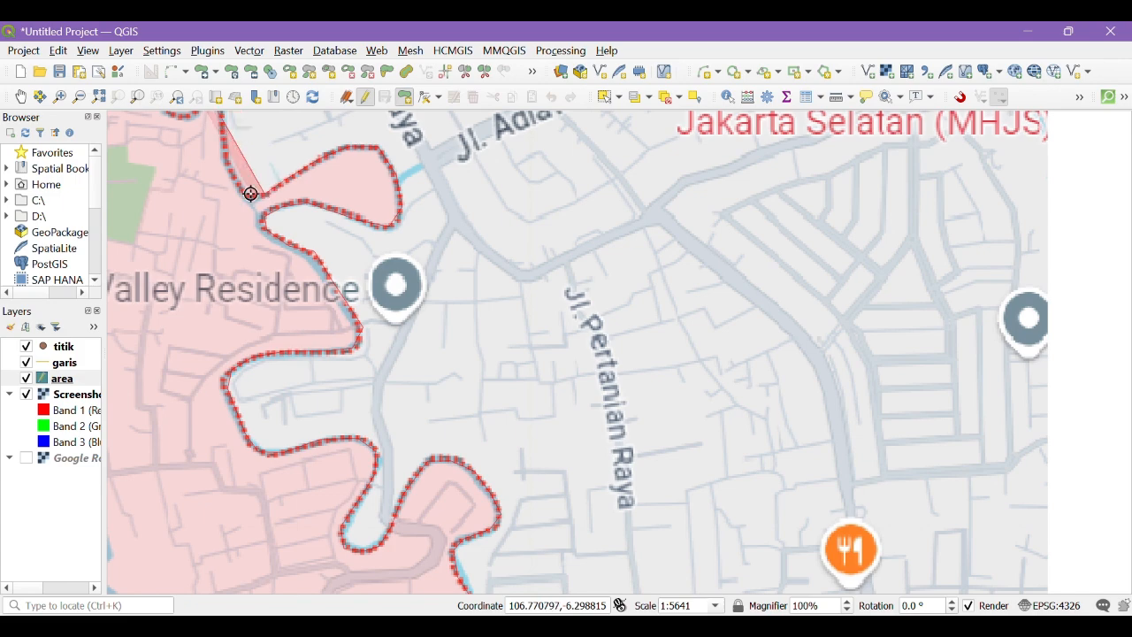
pyautogui.click(222, 147)
# Follow the river bends northwest from River Valley Residence with the area polygon up to the boundary's northern tip
pyautogui.scroll(-2, 499, 276)
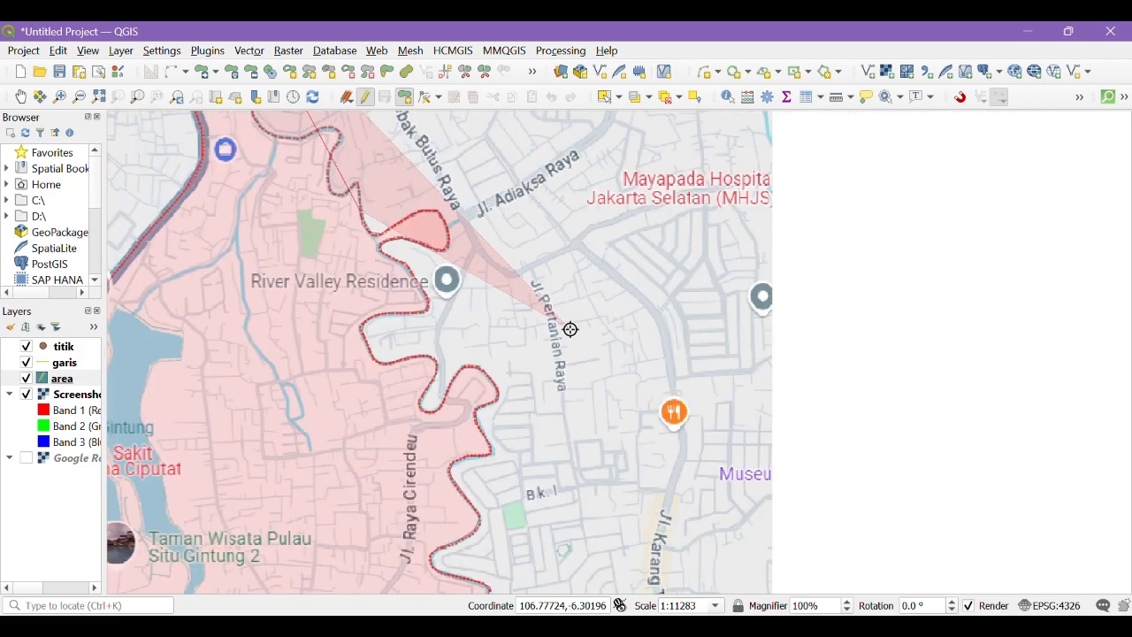
pyautogui.scroll(2, 394, 230)
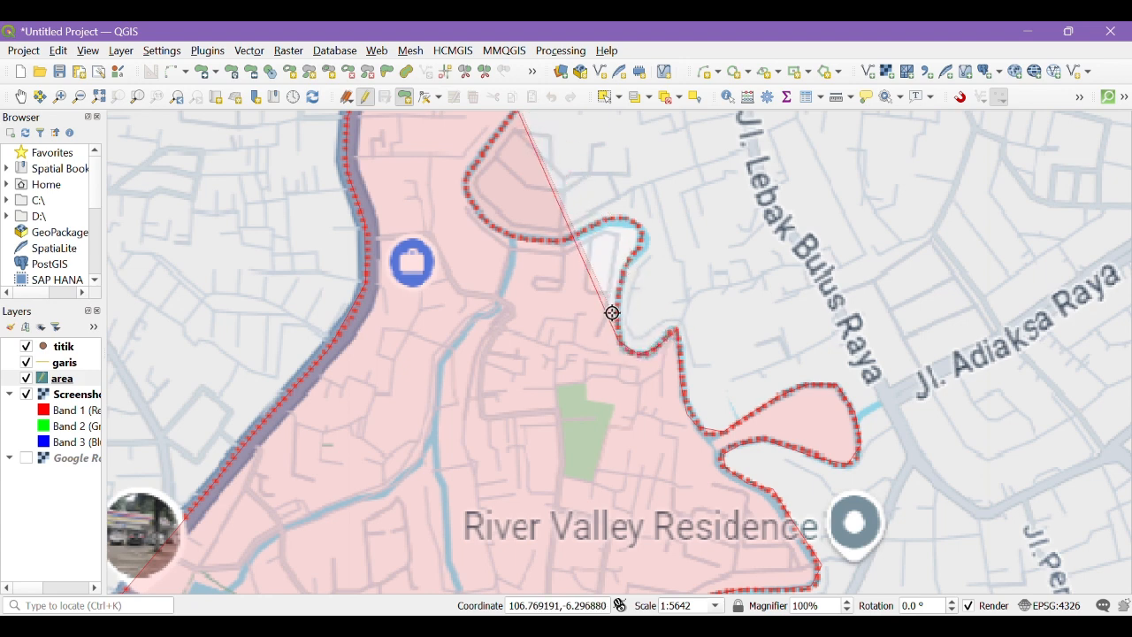
pyautogui.click(634, 221)
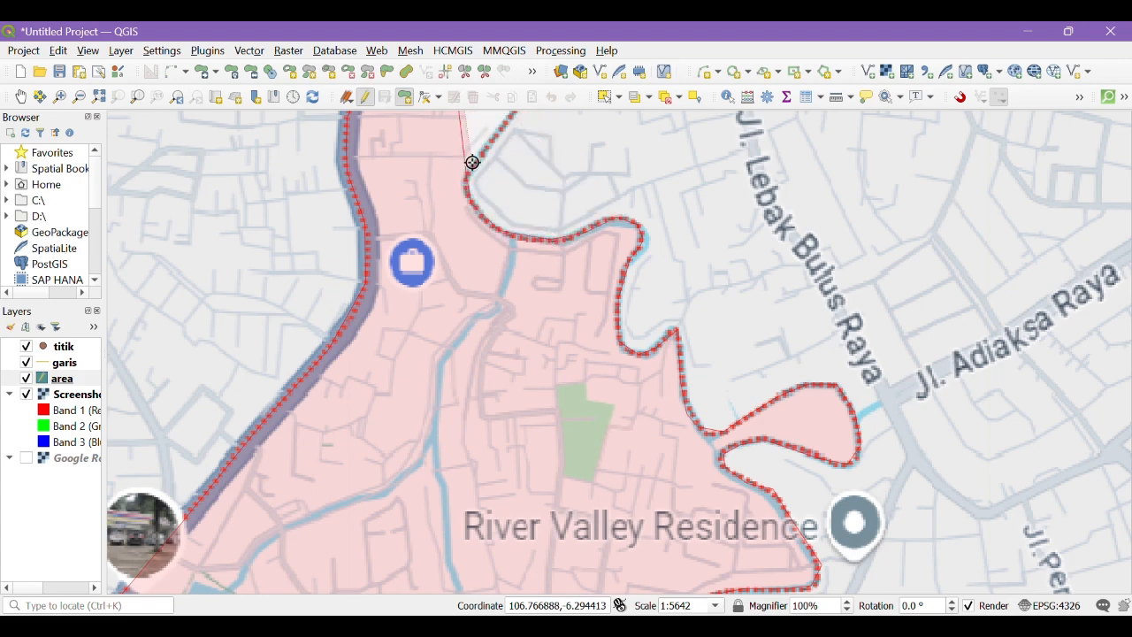
pyautogui.scroll(-2, 484, 173)
pyautogui.scroll(2, 499, 248)
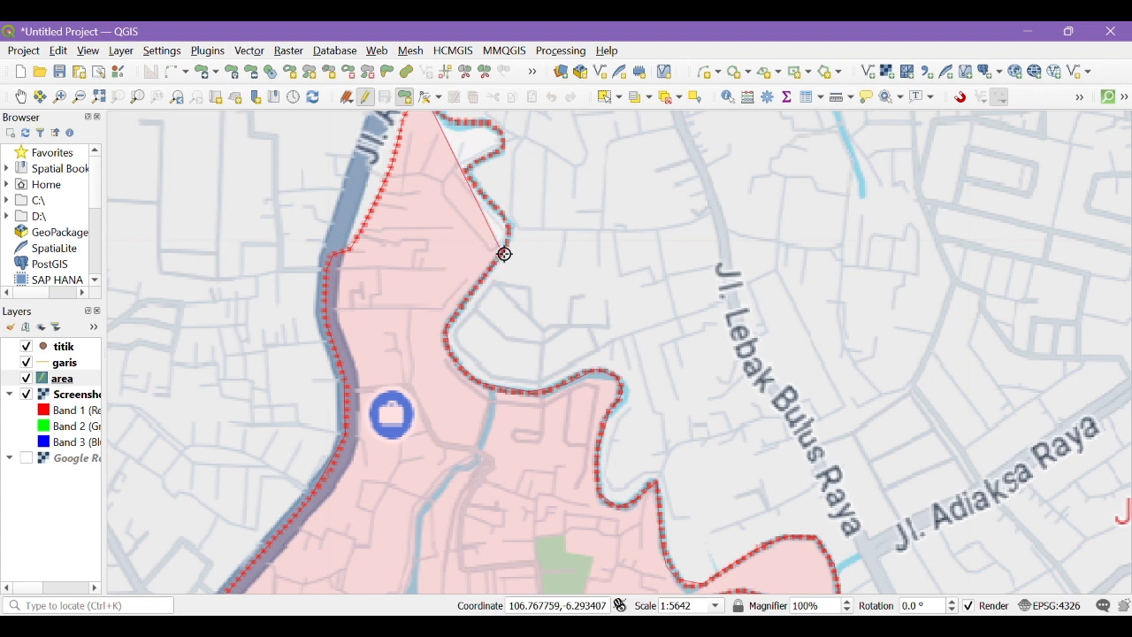
pyautogui.click(466, 168)
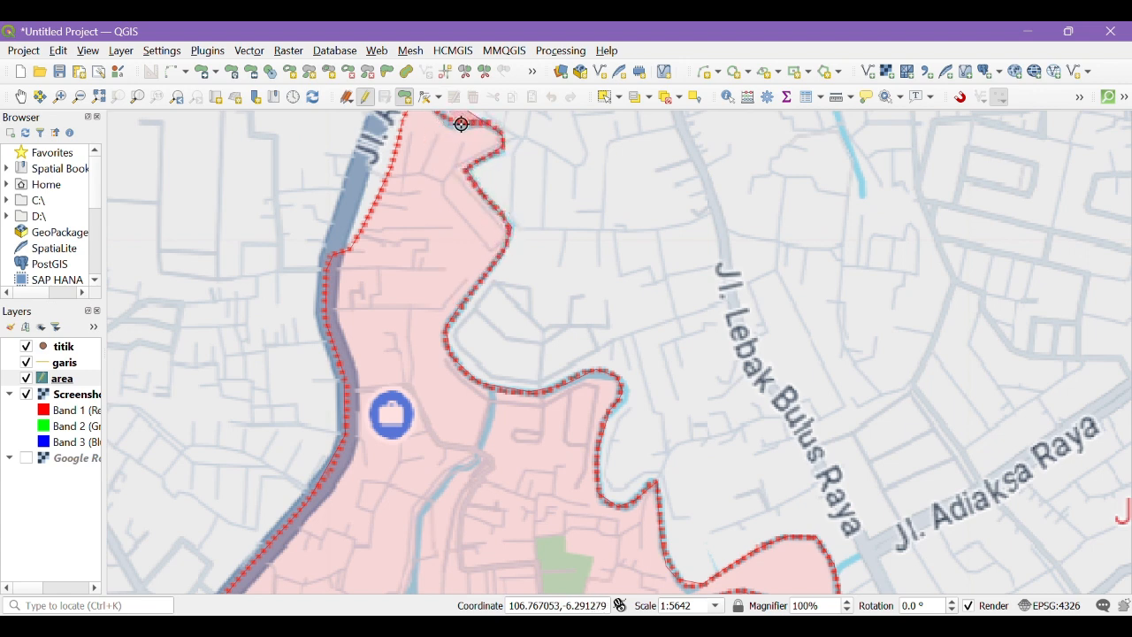
pyautogui.scroll(-1, 480, 265)
pyautogui.scroll(2, 457, 189)
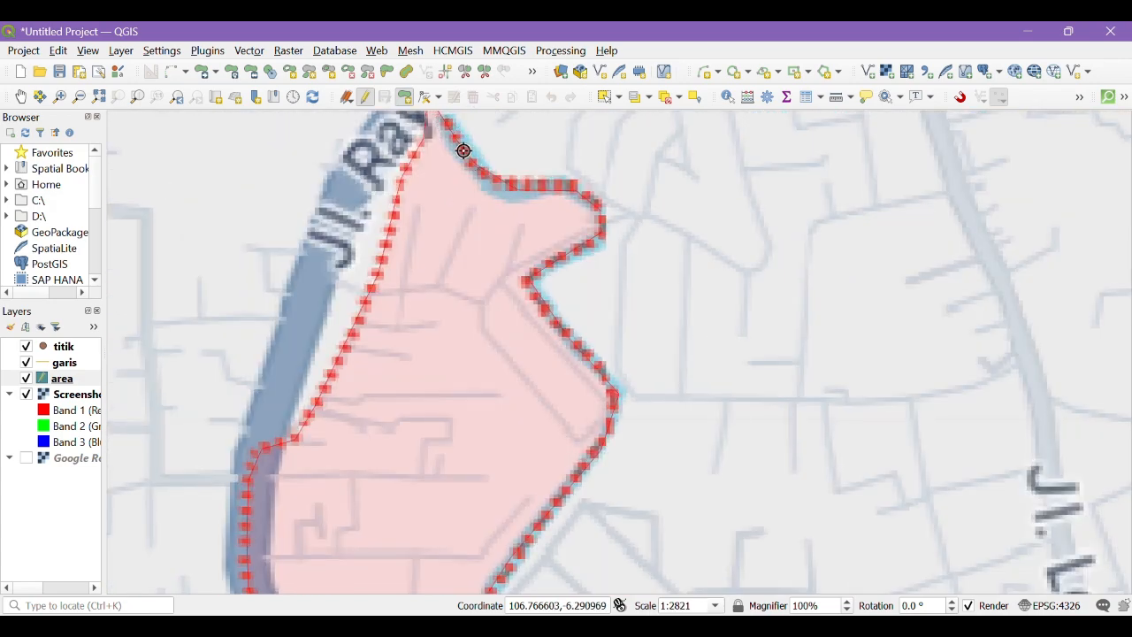
# Finish the area polygon with id 1 and nama Kelurahan Cireundeu
pyautogui.rightClick(463, 151)
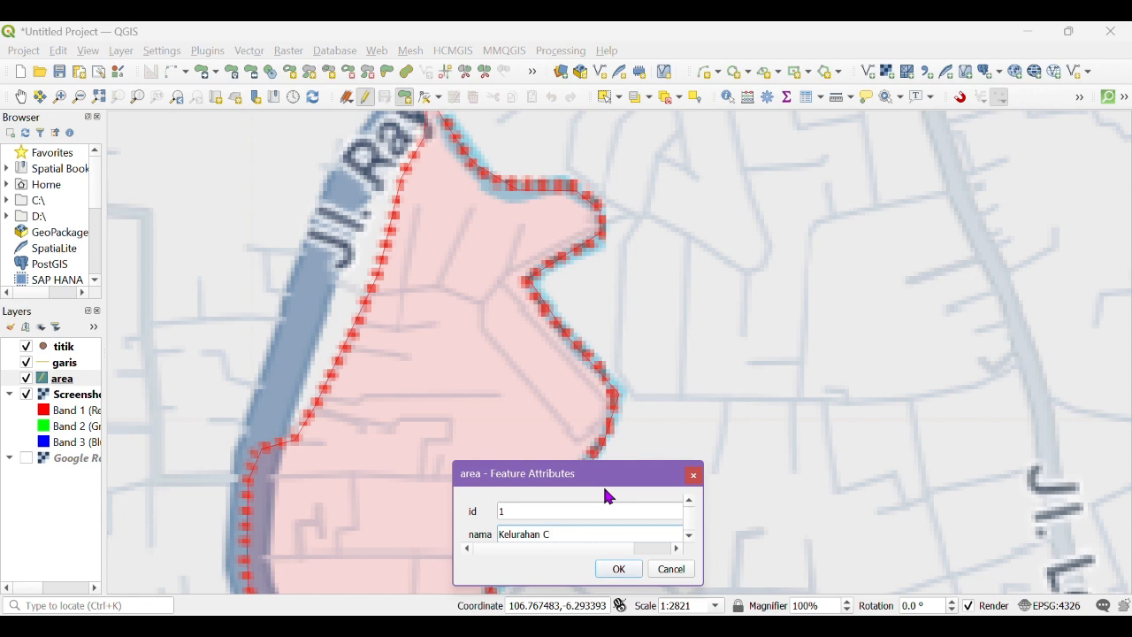
pyautogui.write('irendue')
pyautogui.press('BackSpace')
pyautogui.press('BackSpace')
pyautogui.press('BackSpace')
pyautogui.press('BackSpace')
pyautogui.write('undeu')
pyautogui.press('Return')
# Hide the area layer to uncover the map screenshot and make the garis layer active
pyautogui.scroll(-4, 606, 321)
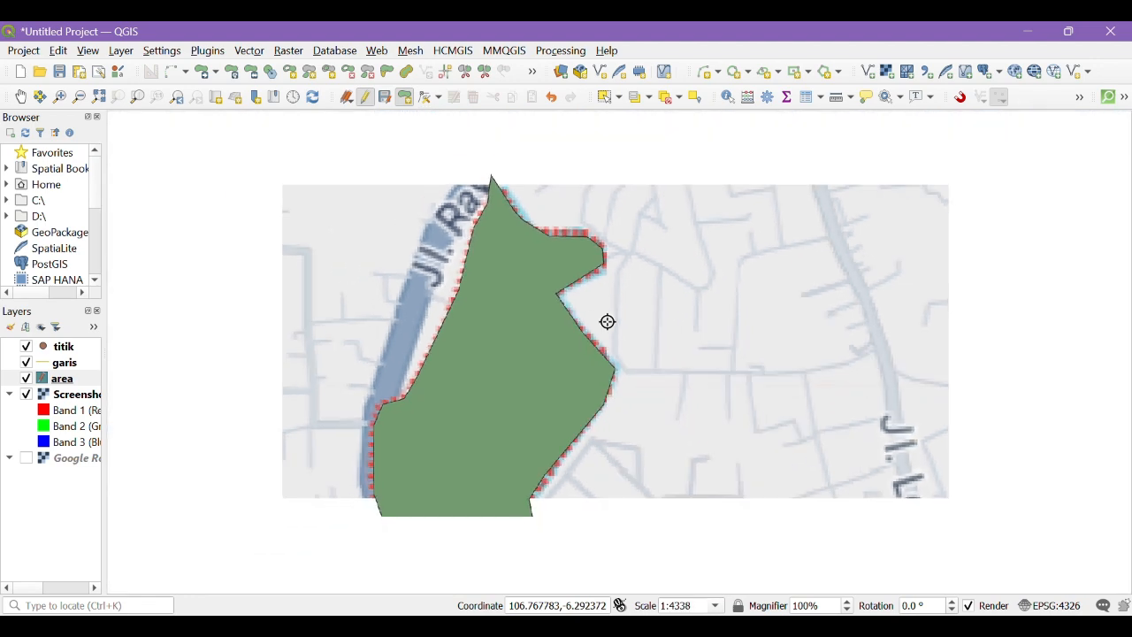
pyautogui.click(21, 97)
pyautogui.moveTo(565, 462); pyautogui.dragTo(562, 347)
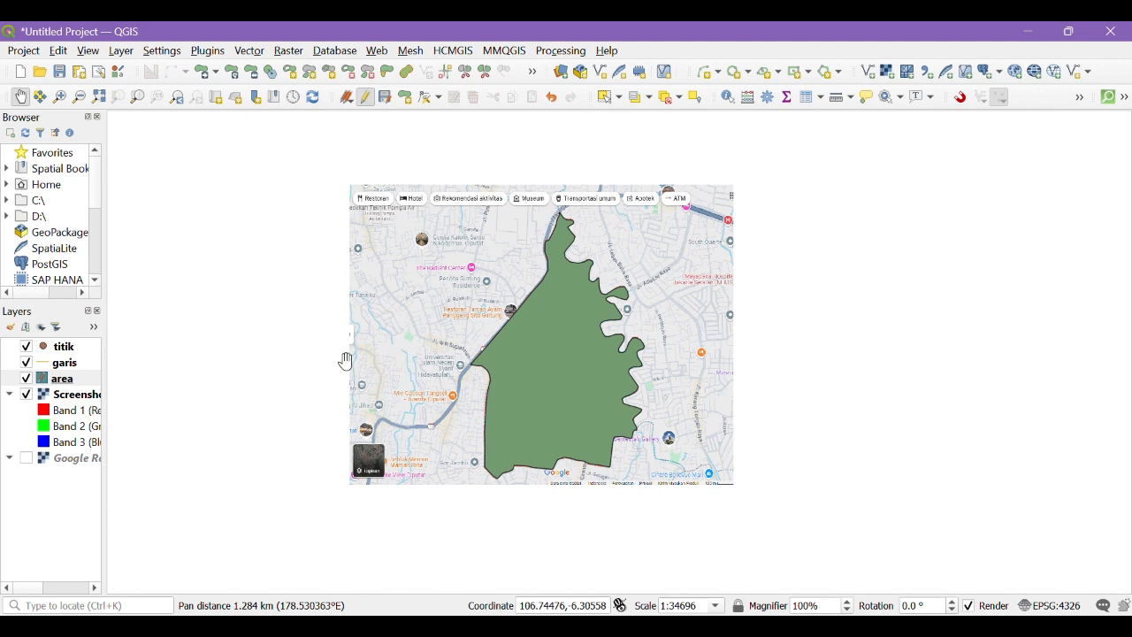
pyautogui.click(24, 383)
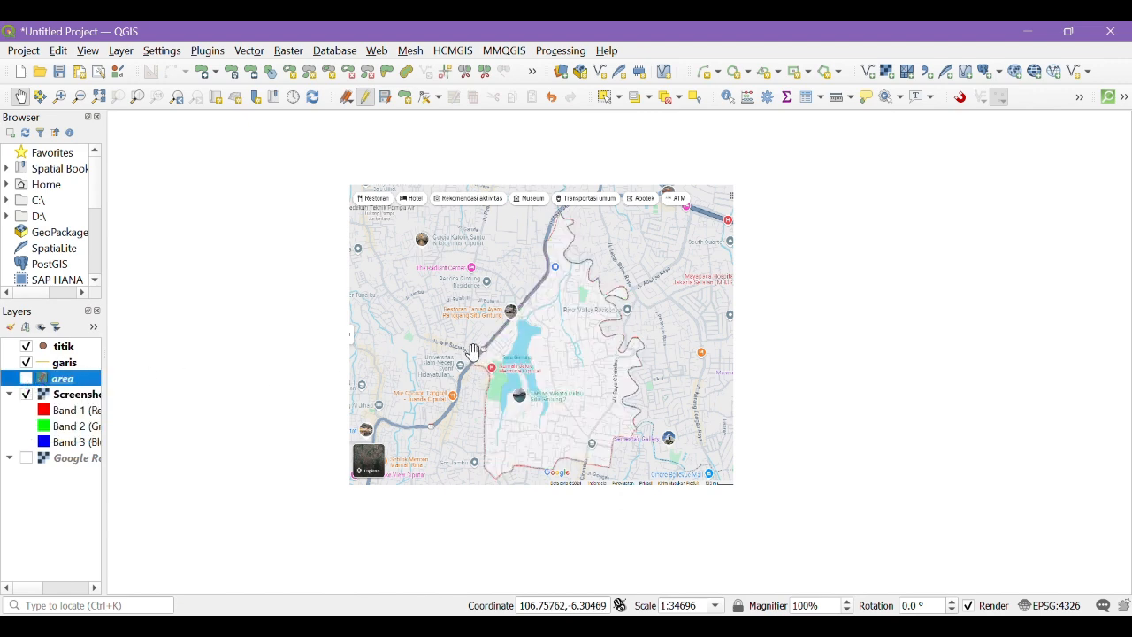
pyautogui.scroll(1, 516, 369)
pyautogui.scroll(1, 516, 368)
pyautogui.scroll(-1, 515, 369)
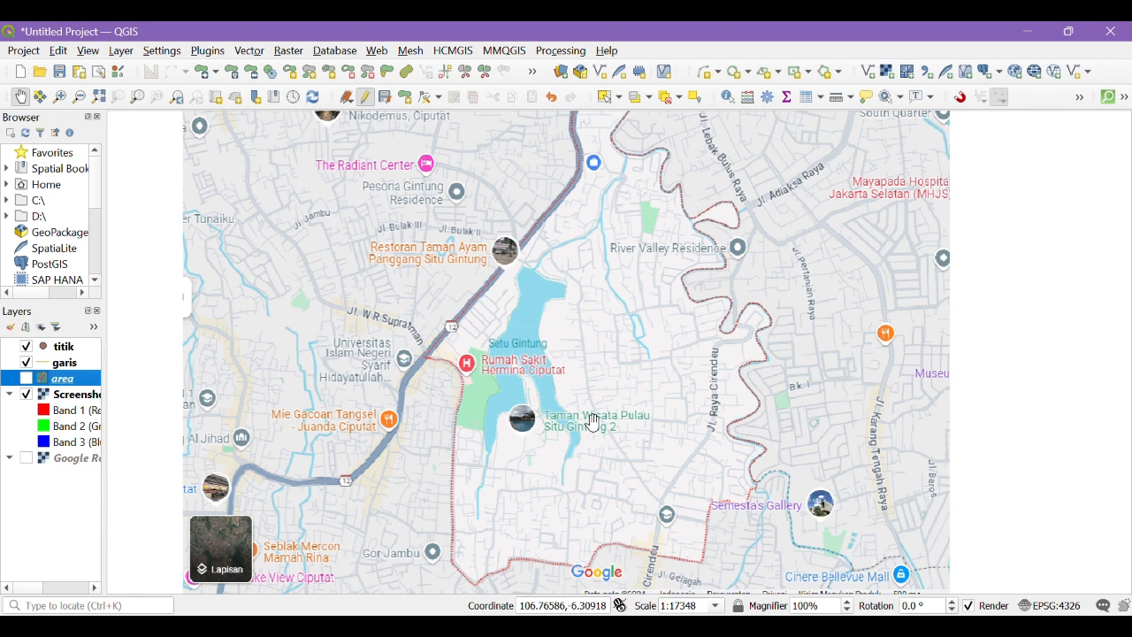
pyautogui.click(51, 368)
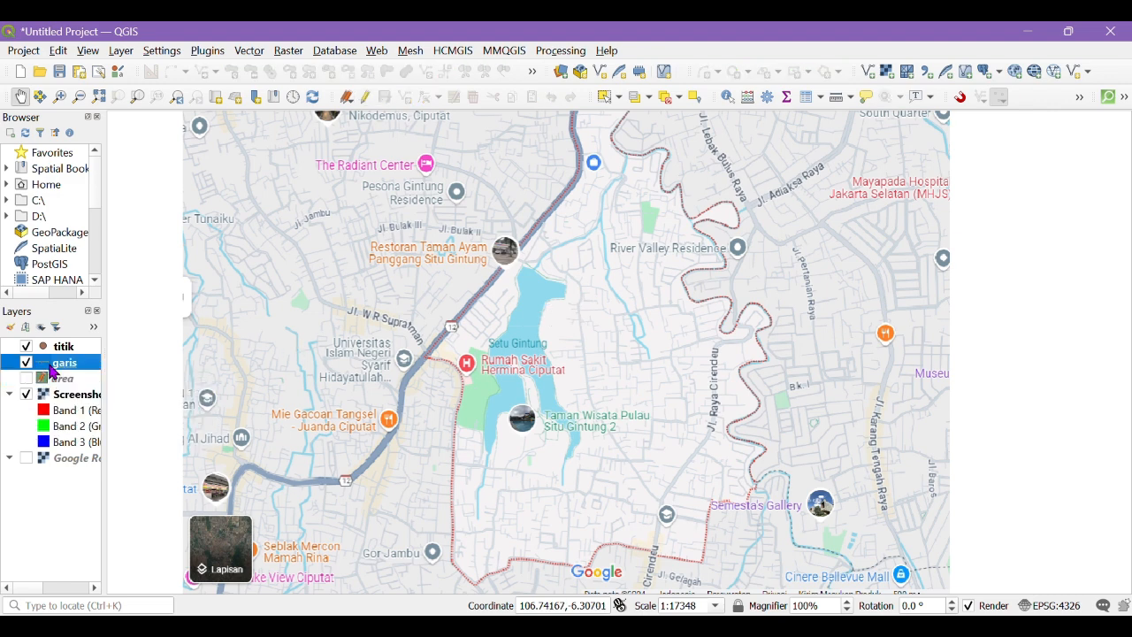
pyautogui.click(26, 378)
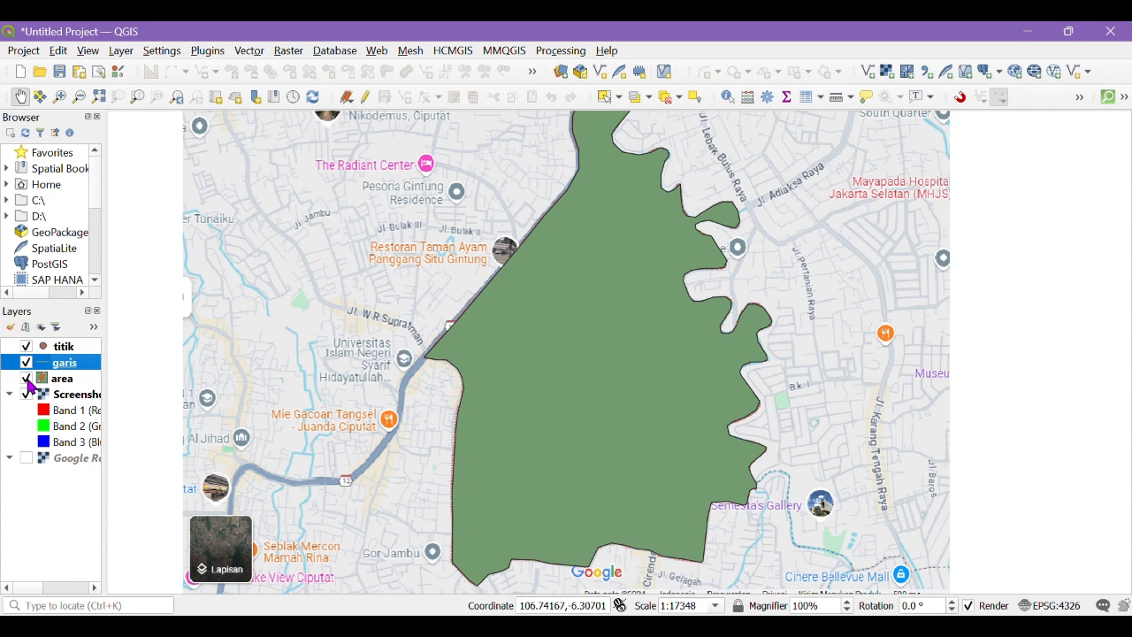
pyautogui.click(26, 379)
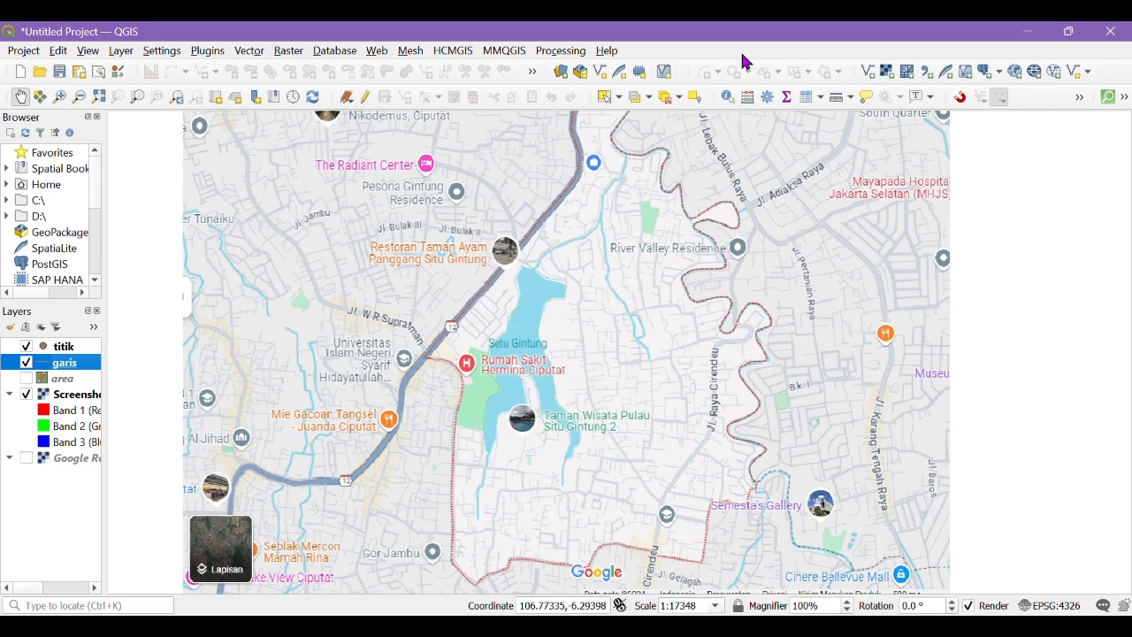
# Start a line feature in the garis layer at the river crossing and trace the road bend to the Jl. Raya Cirendeu label
pyautogui.click(368, 96)
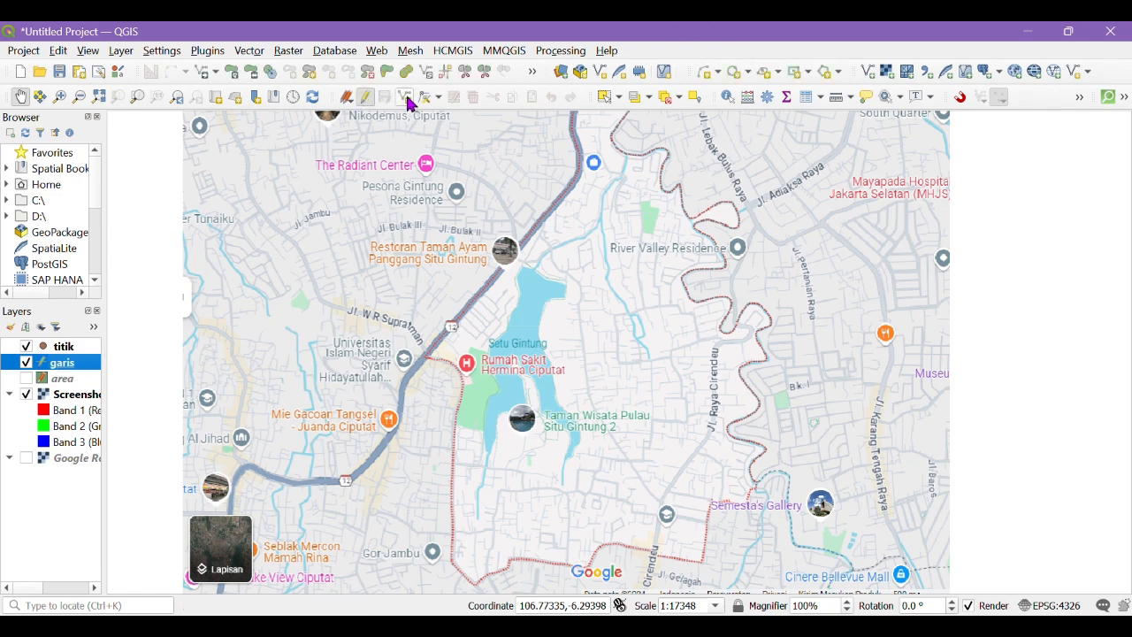
pyautogui.click(404, 97)
pyautogui.scroll(1, 737, 318)
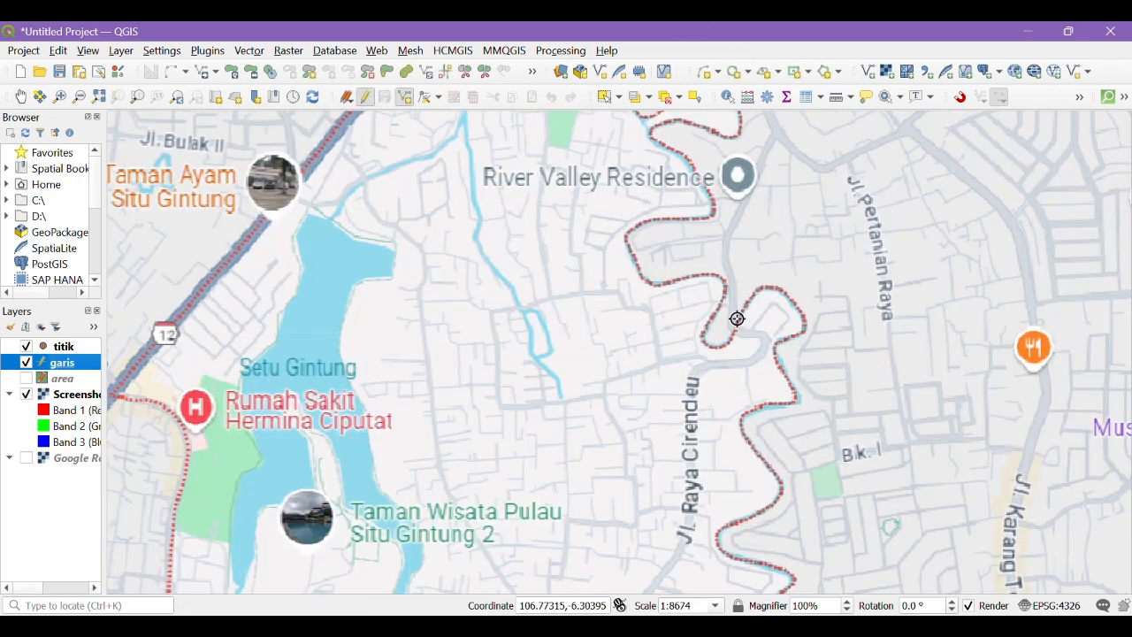
pyautogui.scroll(1, 737, 319)
pyautogui.click(734, 328)
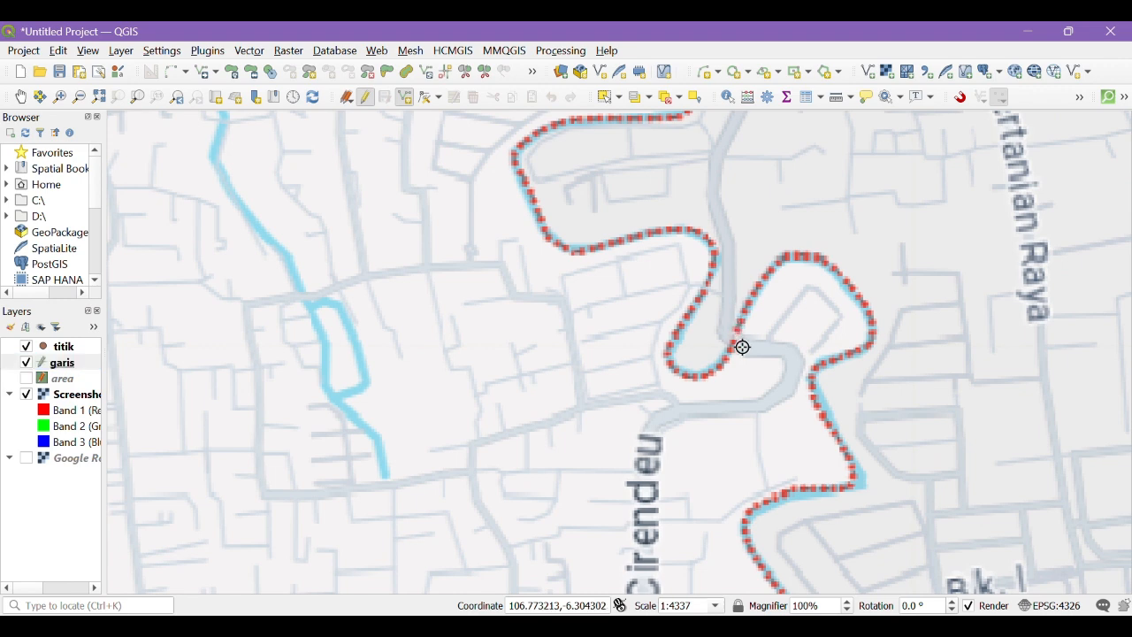
pyautogui.click(798, 363)
pyautogui.click(771, 406)
pyautogui.scroll(-1, 644, 371)
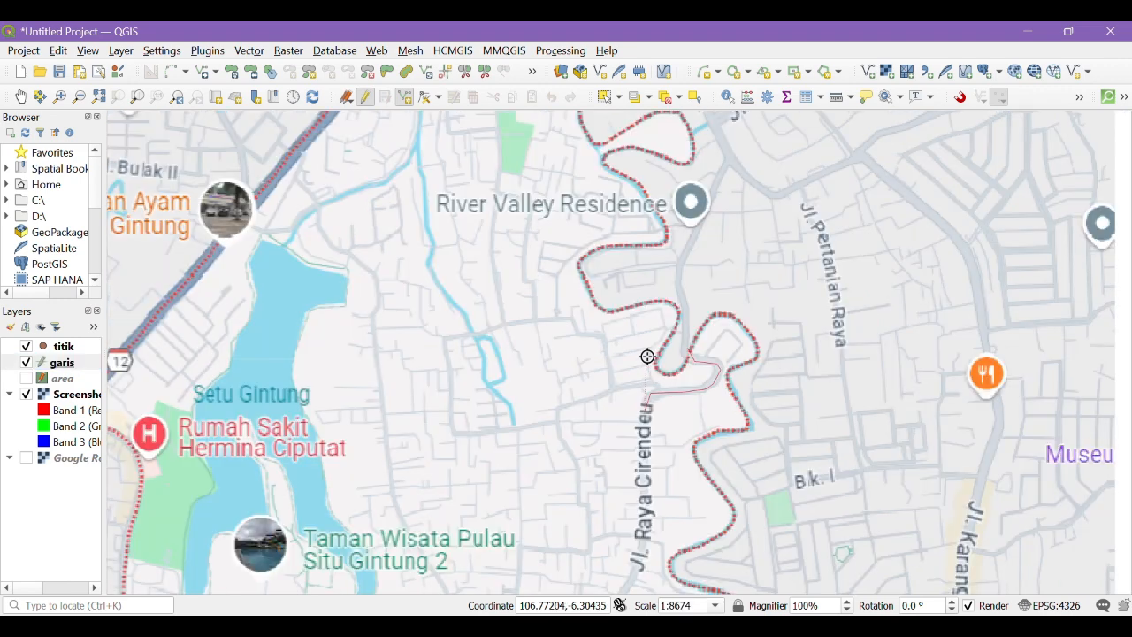
pyautogui.scroll(2, 627, 474)
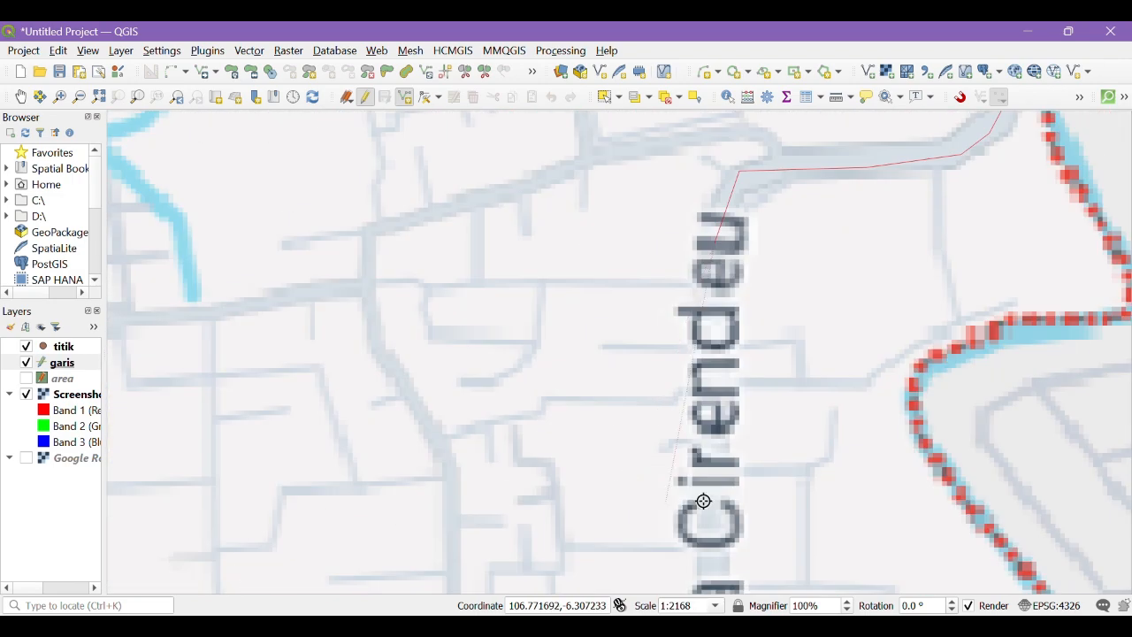
# Continue the garis line south along Jl. Raya Cirendeu, past the school marker, to the southern boundary
pyautogui.scroll(-2, 620, 411)
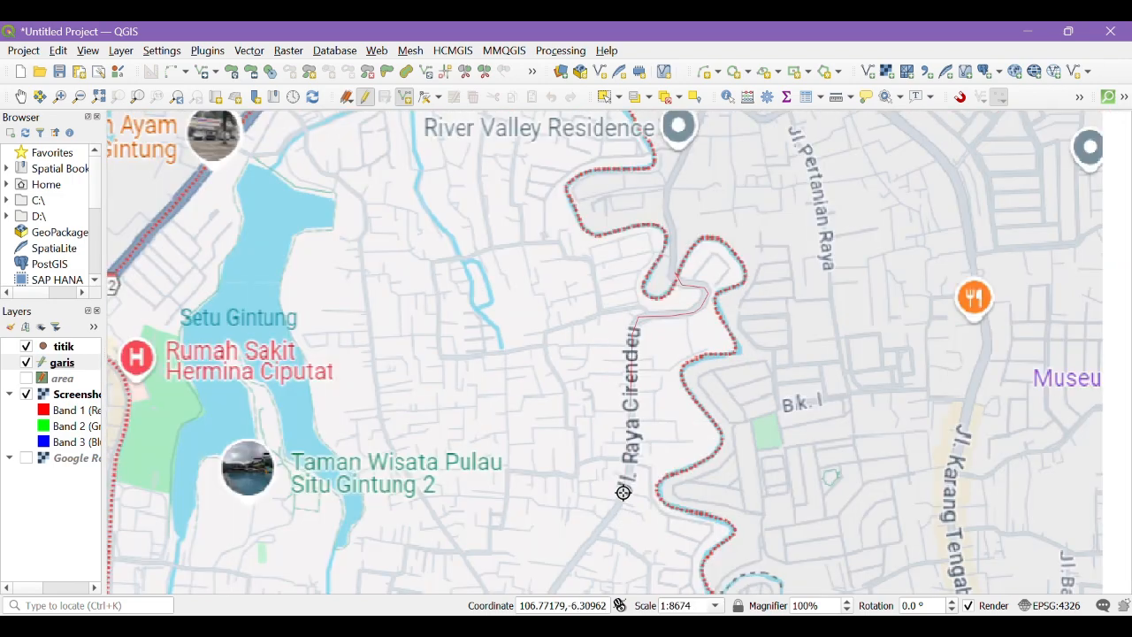
pyautogui.click(606, 527)
pyautogui.click(570, 563)
pyautogui.scroll(-2, 613, 466)
pyautogui.scroll(2, 577, 542)
pyautogui.click(643, 399)
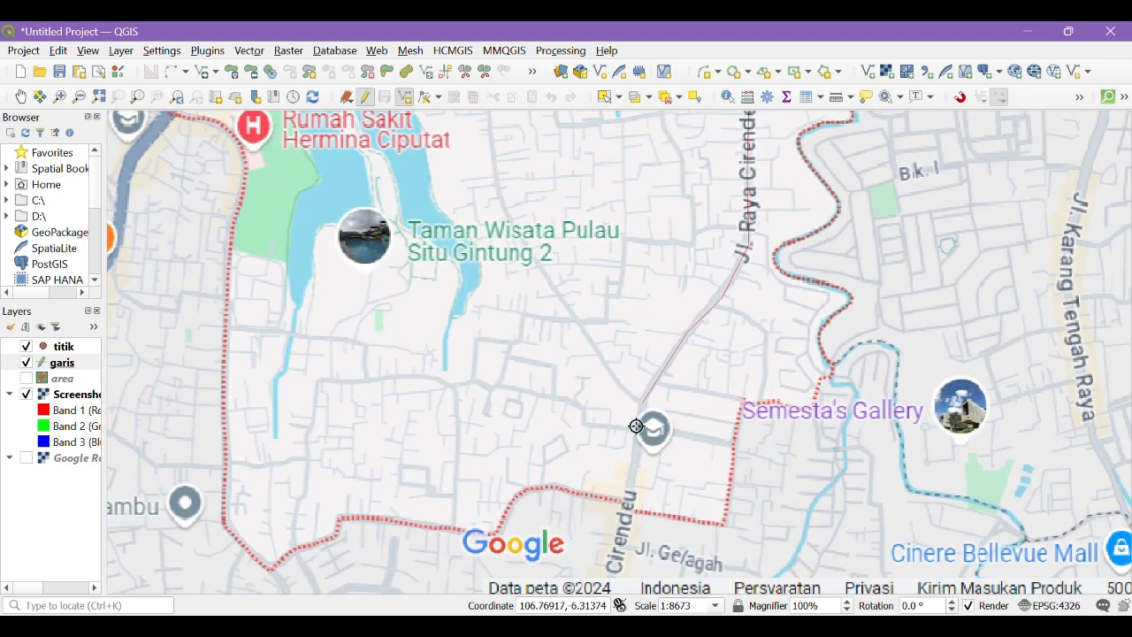
pyautogui.click(626, 519)
# Finish the road line with id 1 and nama Jalan Raya Cirendeu
pyautogui.rightClick(625, 516)
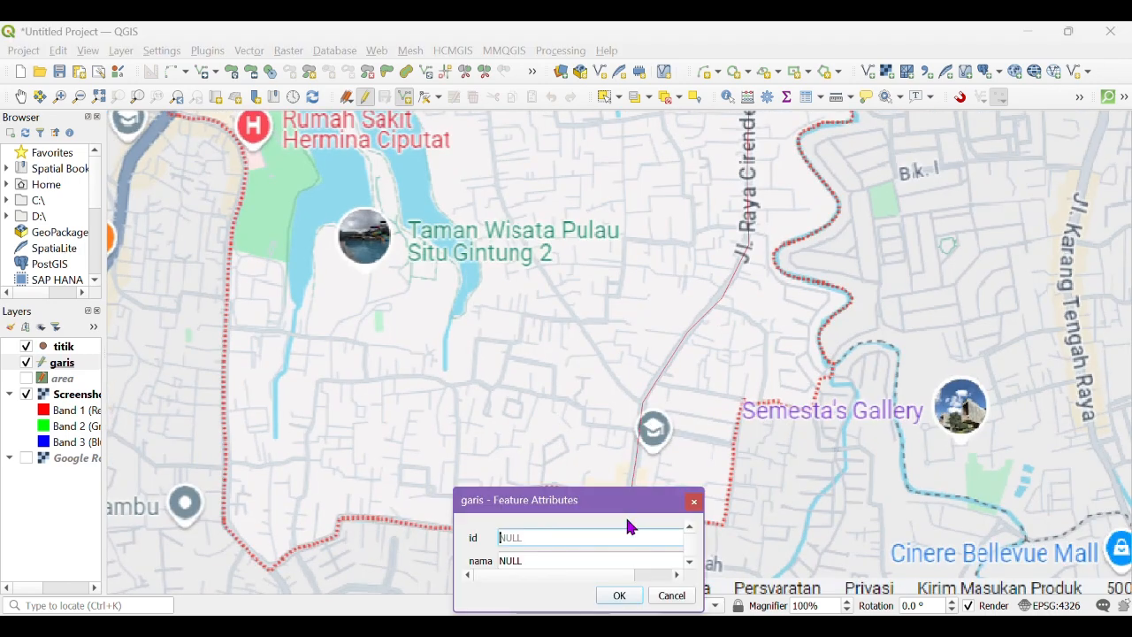
pyautogui.write('1')
pyautogui.press('Tab')
pyautogui.write('Jalan Raya Cirendeu')
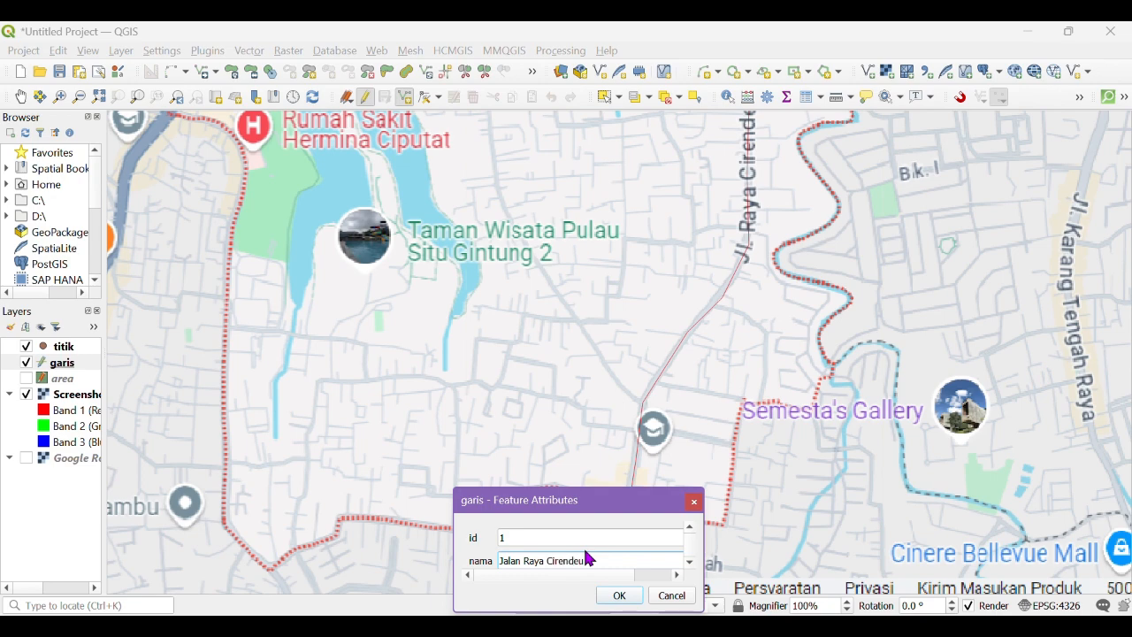
pyautogui.press('Return')
# Enable snapping and set it to vertices, segments and line endpoints
pyautogui.scroll(-2, 595, 310)
pyautogui.scroll(1, 608, 273)
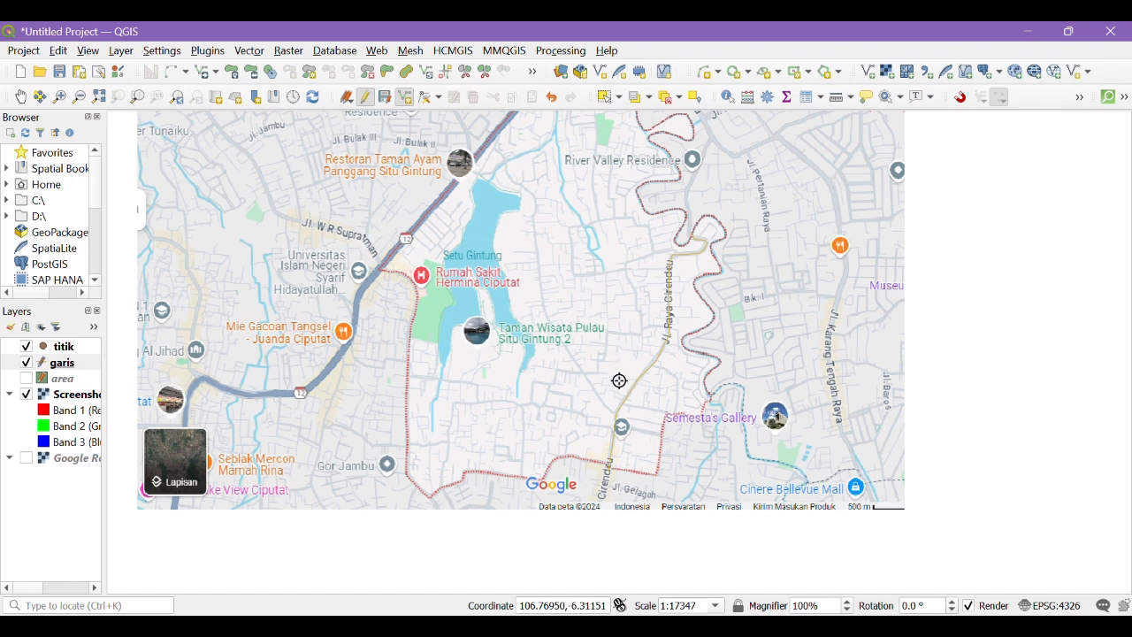
pyautogui.scroll(1, 614, 420)
pyautogui.scroll(1, 629, 431)
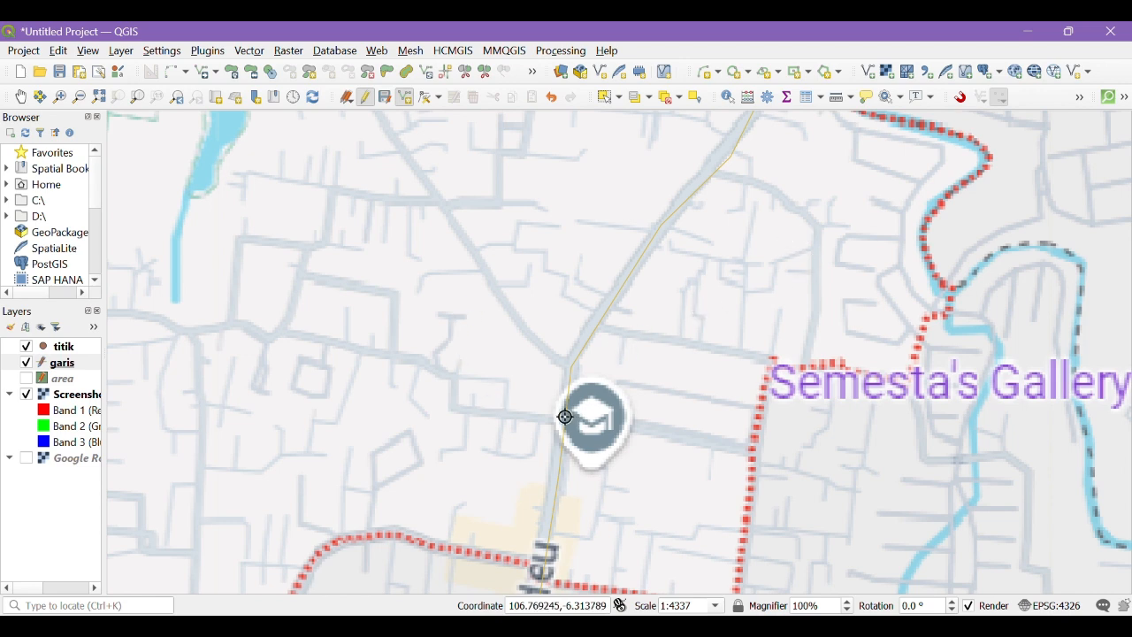
pyautogui.click(961, 97)
pyautogui.click(999, 97)
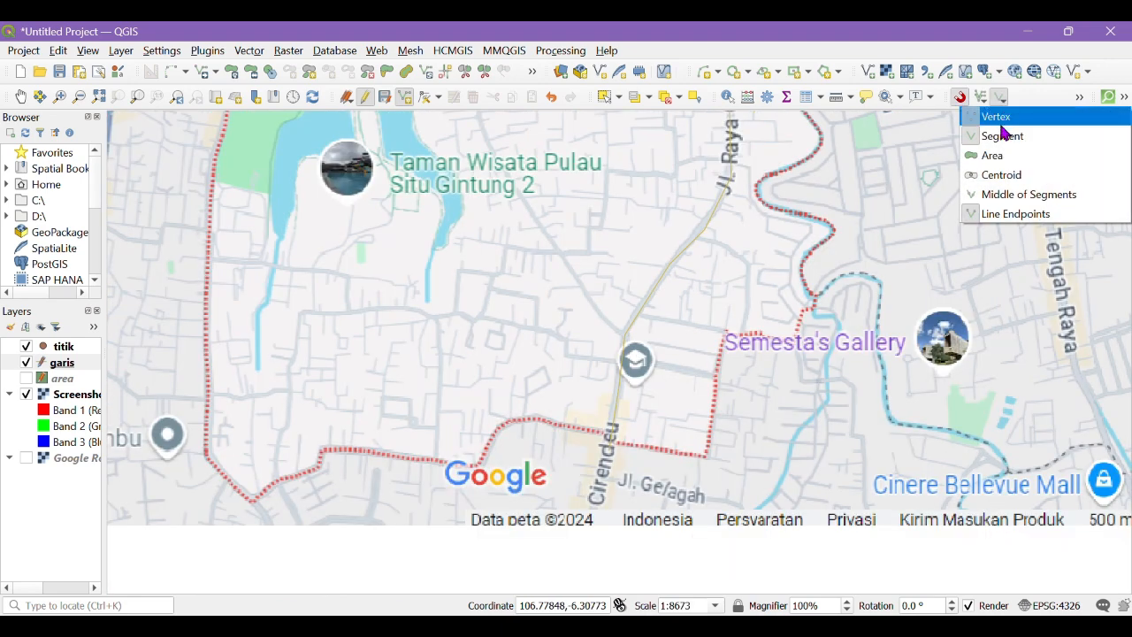
pyautogui.click(1002, 135)
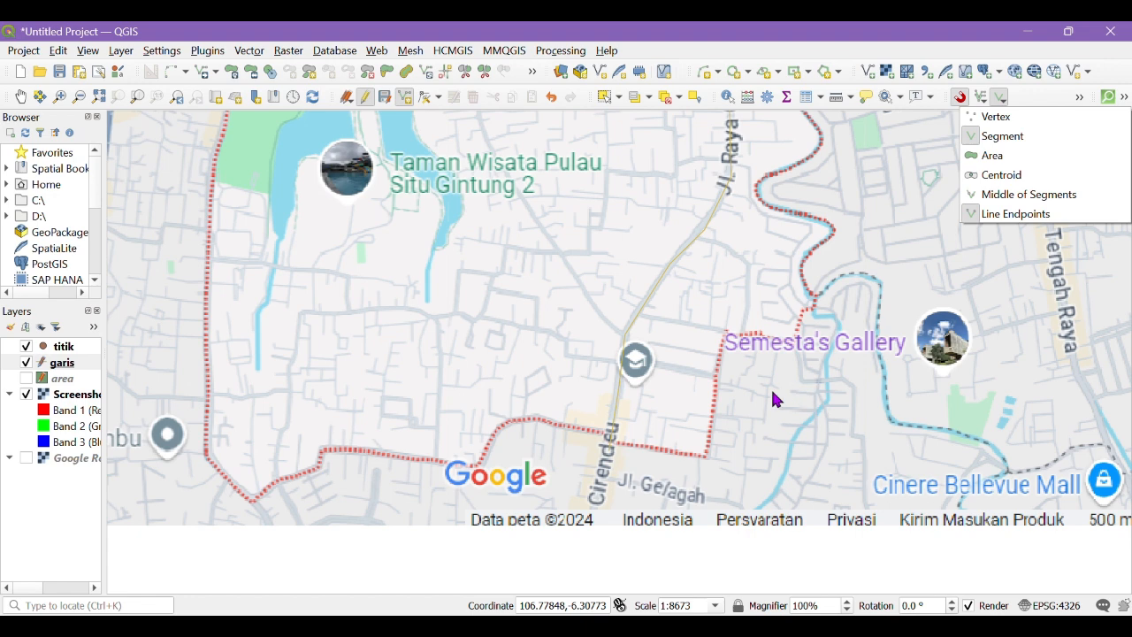
pyautogui.click(992, 116)
pyautogui.click(993, 116)
pyautogui.click(1013, 213)
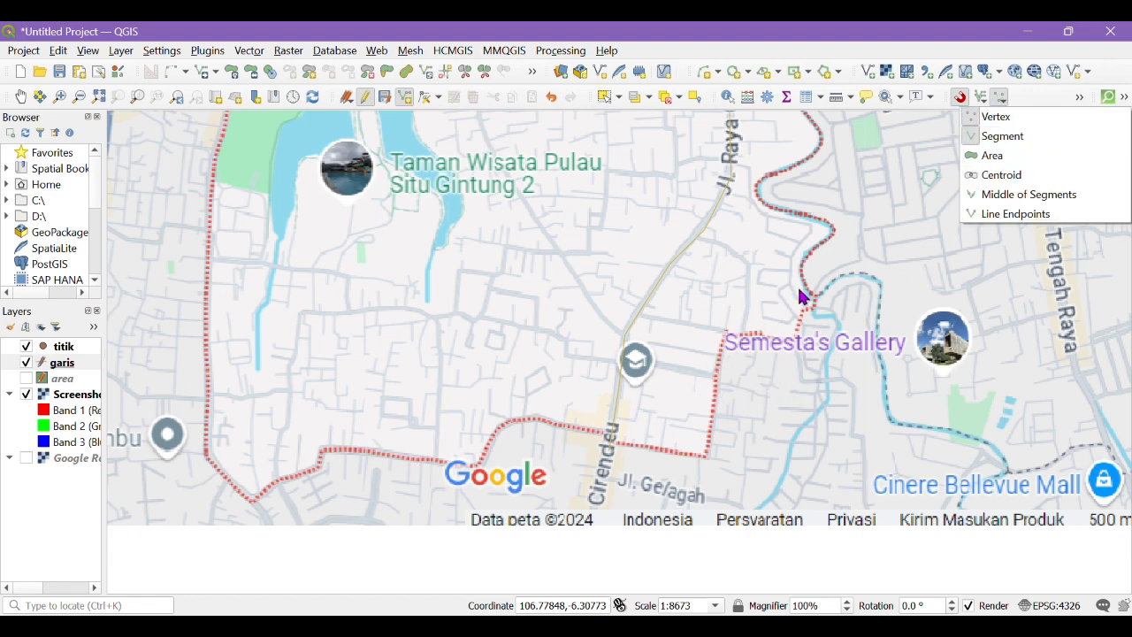
pyautogui.click(1013, 213)
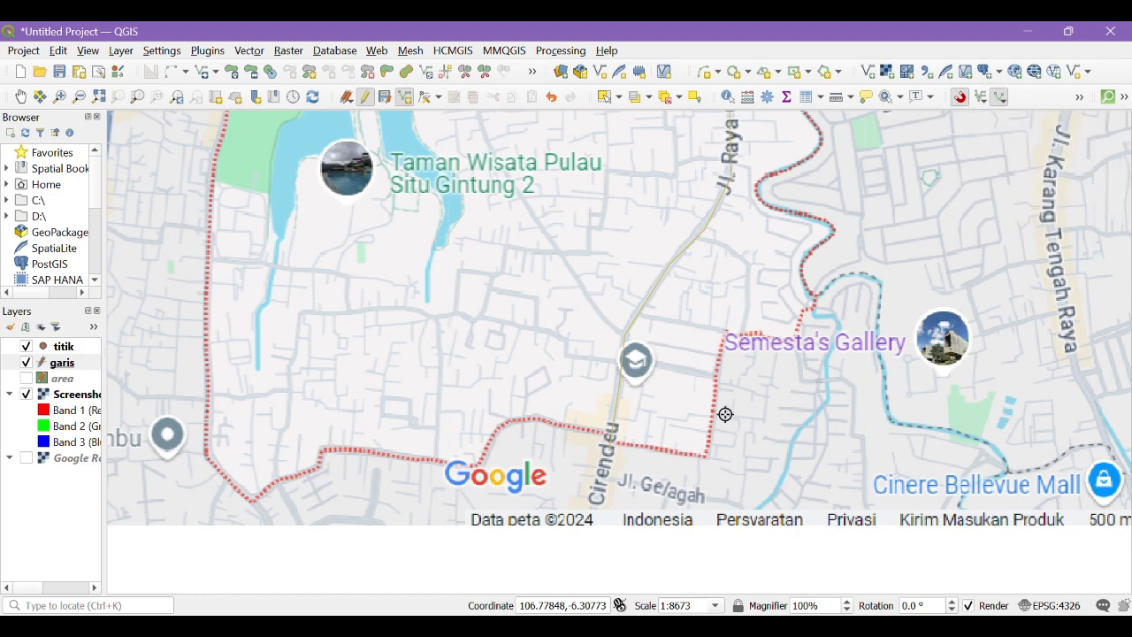
# Start a second road line just outside the eastern boundary and trace it west across Jalan Raya Cirendeu to the road bend
pyautogui.scroll(1, 727, 422)
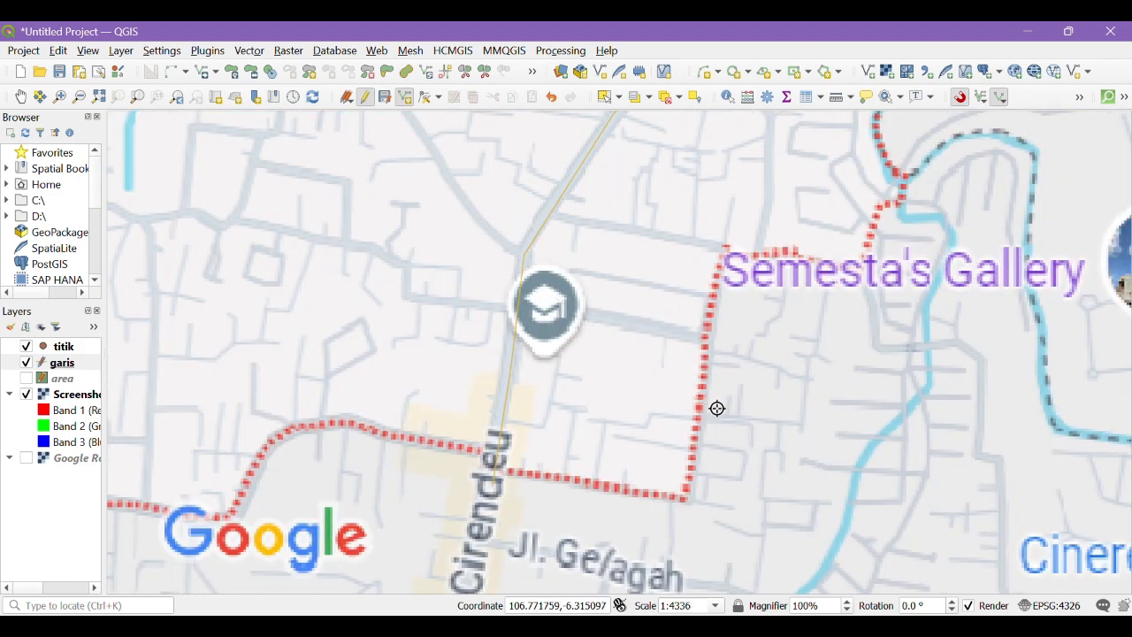
pyautogui.scroll(2, 561, 286)
pyautogui.scroll(-2, 602, 310)
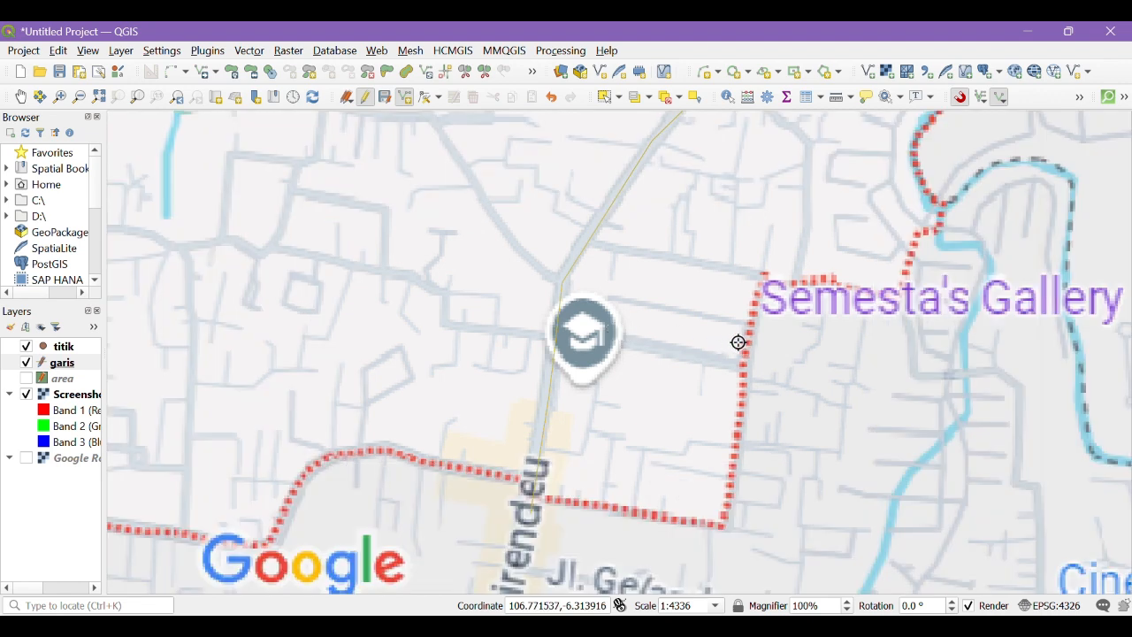
pyautogui.click(766, 373)
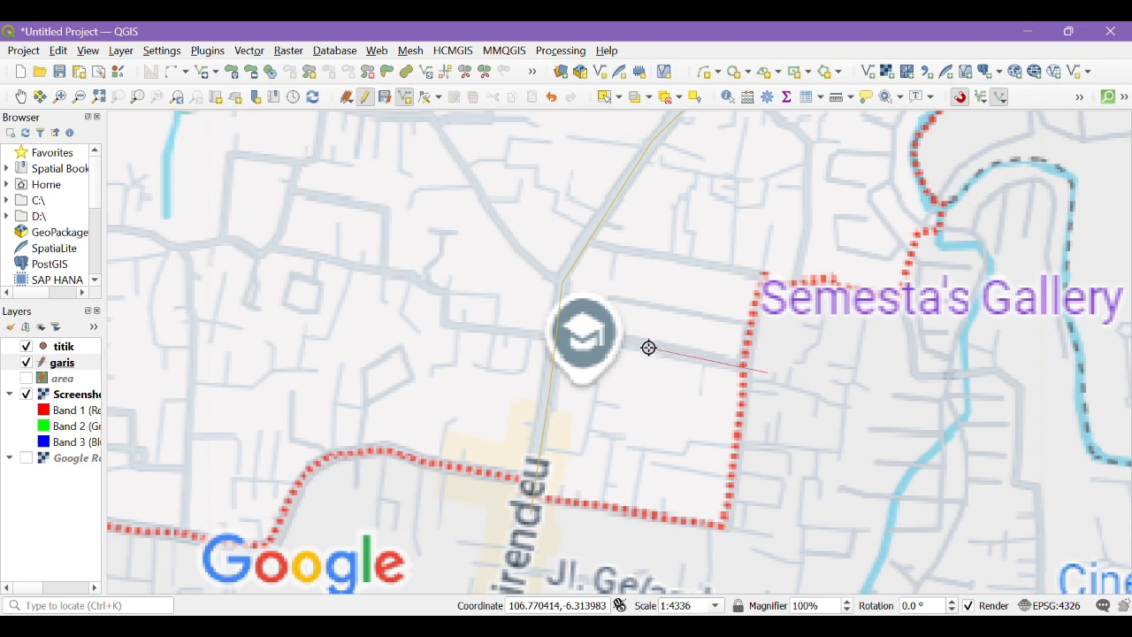
pyautogui.click(556, 330)
pyautogui.click(444, 323)
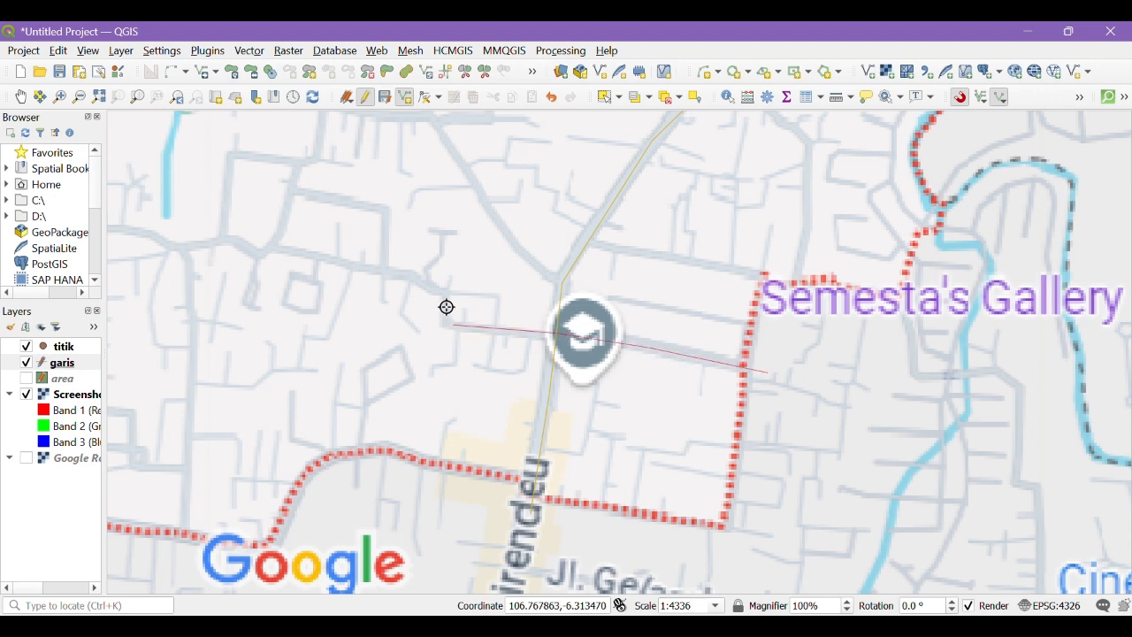
# Continue the second road line northwest to the junction below the river's end and south to the southern boundary
pyautogui.click(426, 285)
pyautogui.click(386, 272)
pyautogui.click(311, 255)
pyautogui.click(260, 254)
pyautogui.click(238, 242)
pyautogui.click(204, 240)
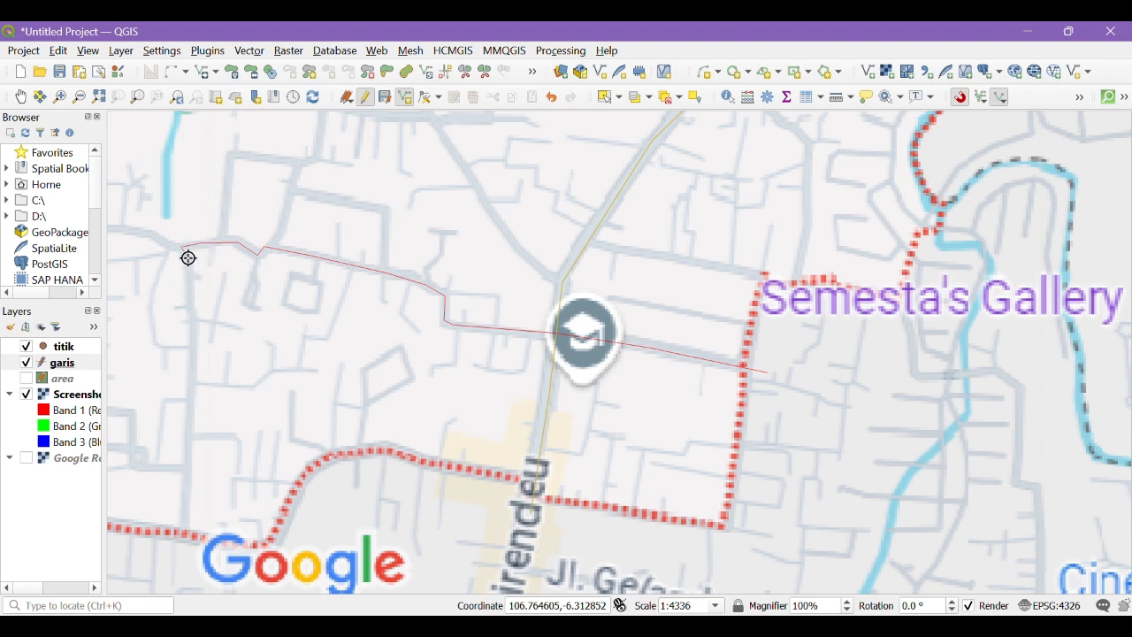
pyautogui.click(192, 332)
pyautogui.click(180, 541)
# Finish the second road line with id 2 and nama Jalan
pyautogui.rightClick(180, 540)
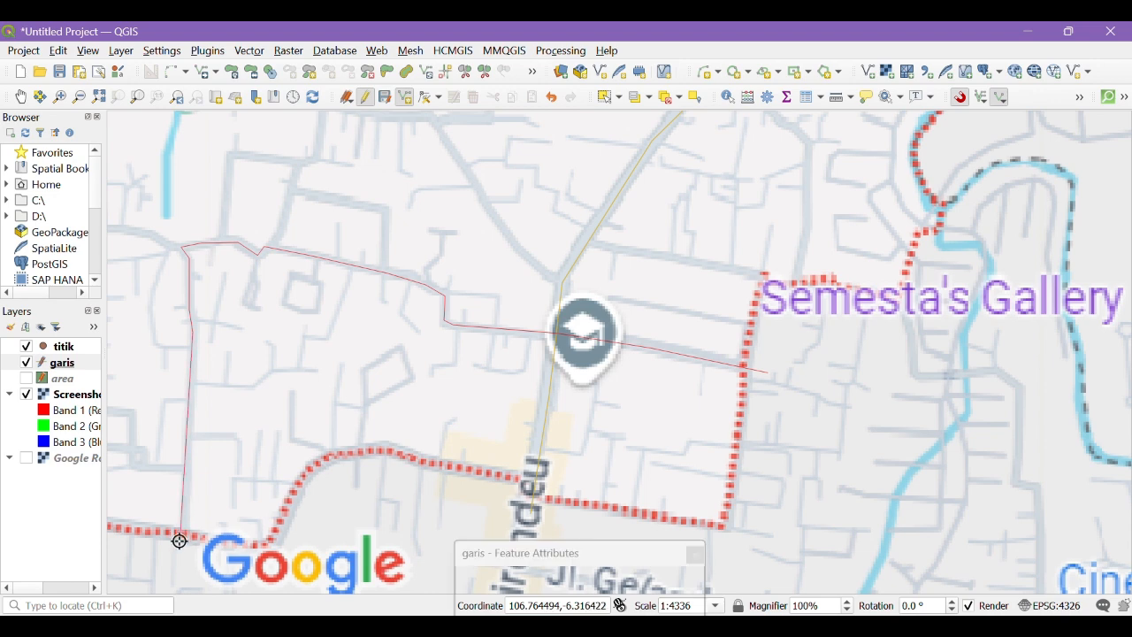
pyautogui.moveTo(534, 563); pyautogui.dragTo(544, 408)
pyautogui.write('2')
pyautogui.press('Tab')
pyautogui.write('Ja')
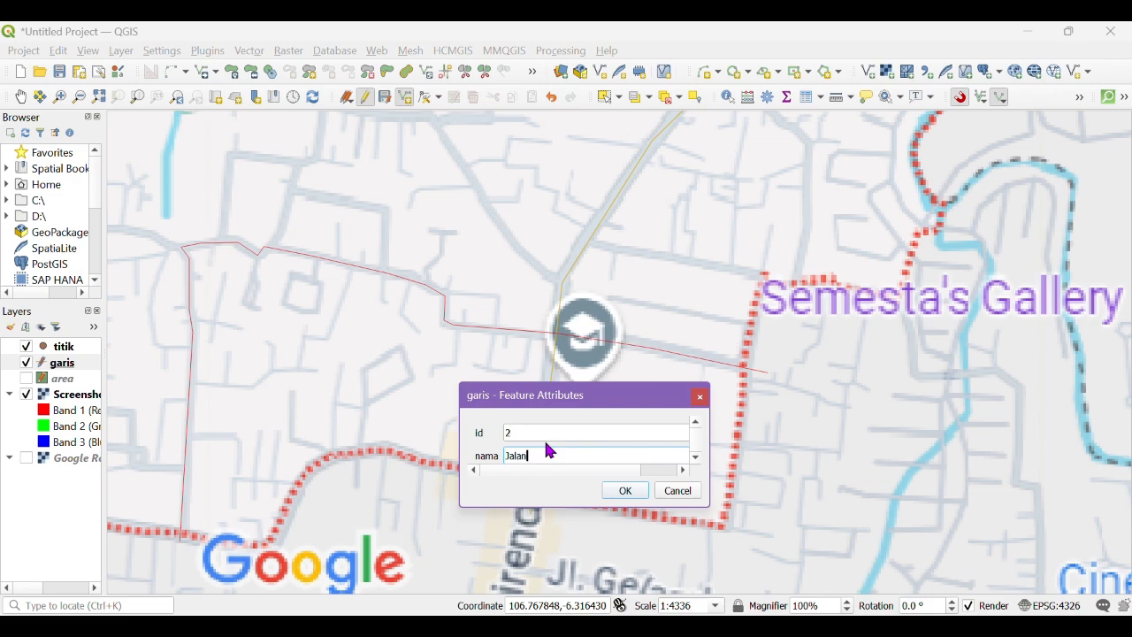
pyautogui.press('Return')
# Start a third road line at the western boundary near Gor Jambu and trace it east to the north-south road junction
pyautogui.scroll(-2, 593, 395)
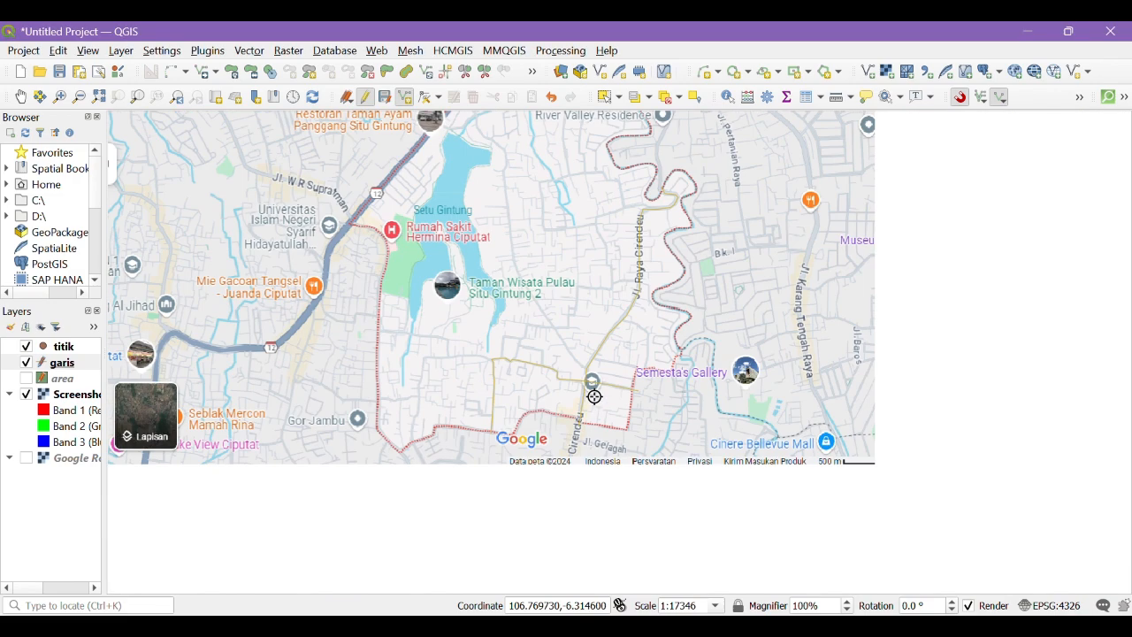
pyautogui.scroll(1, 440, 382)
pyautogui.scroll(1, 412, 386)
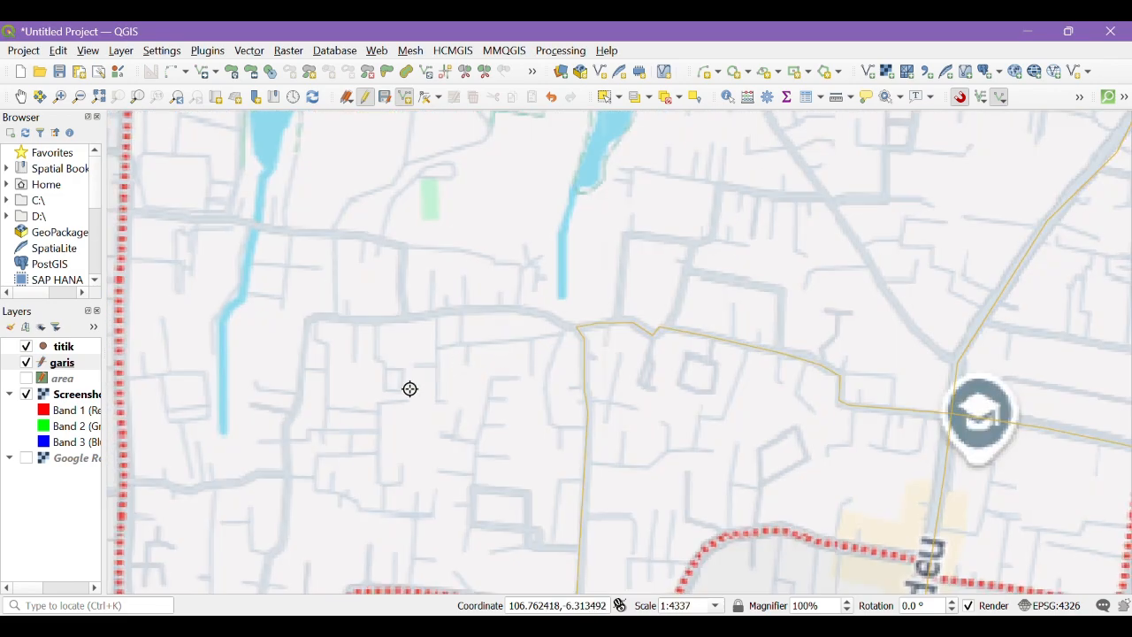
pyautogui.scroll(-1, 655, 397)
pyautogui.scroll(1, 412, 441)
pyautogui.scroll(1, 412, 441)
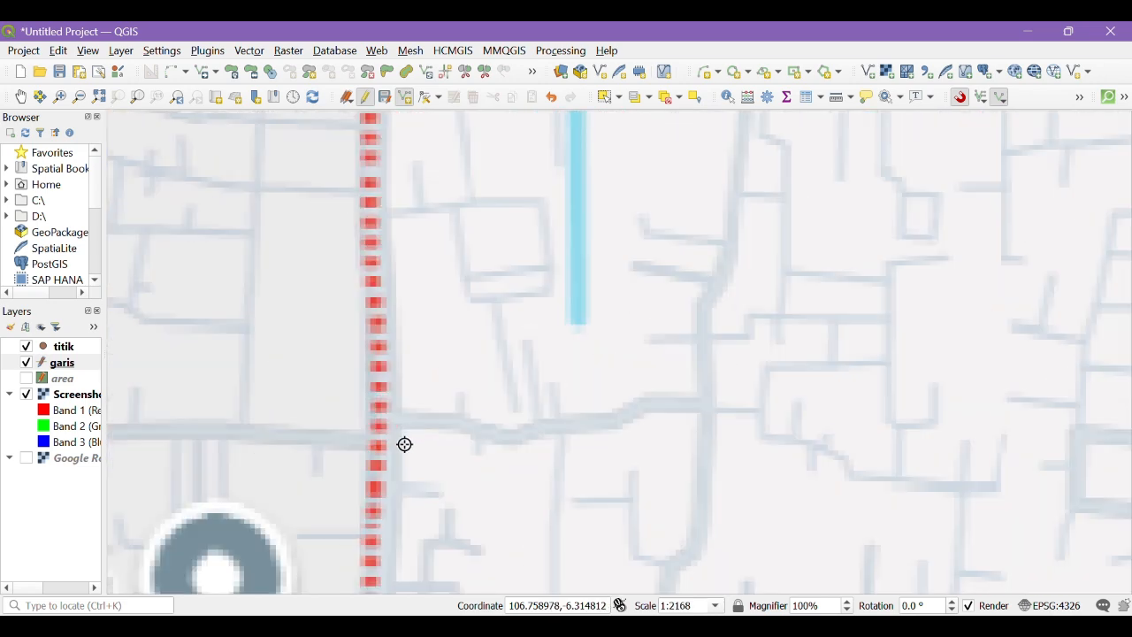
pyautogui.click(350, 440)
pyautogui.click(390, 420)
pyautogui.click(471, 425)
pyautogui.click(514, 437)
pyautogui.click(651, 402)
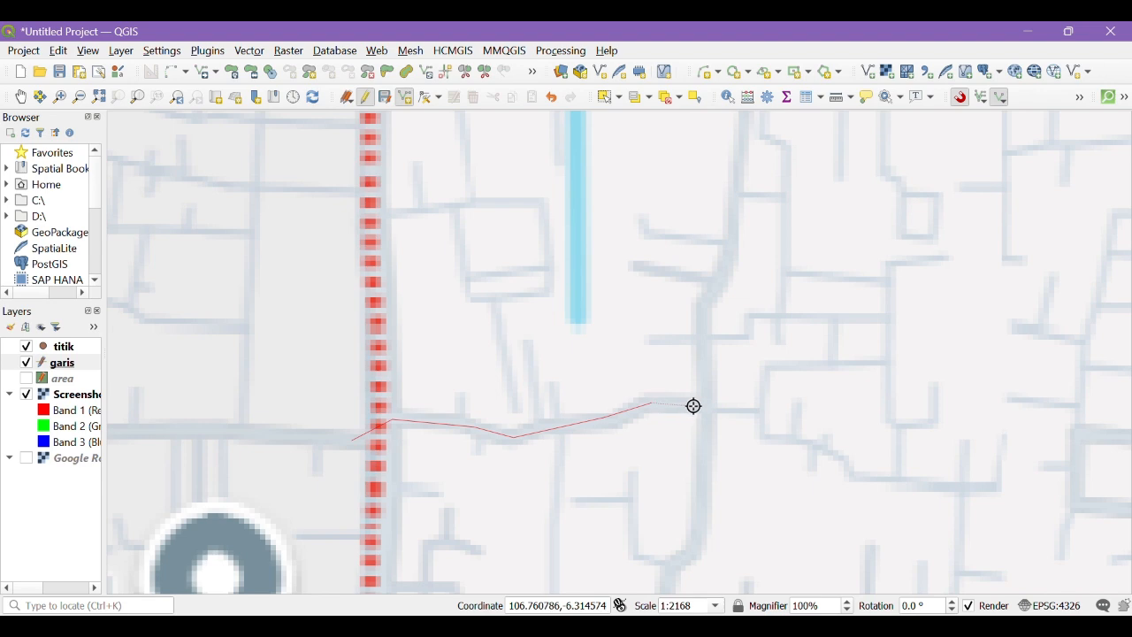
pyautogui.click(705, 403)
# Continue the third road line north and east along the road, snapping its end to the second line's corner vertex
pyautogui.click(703, 299)
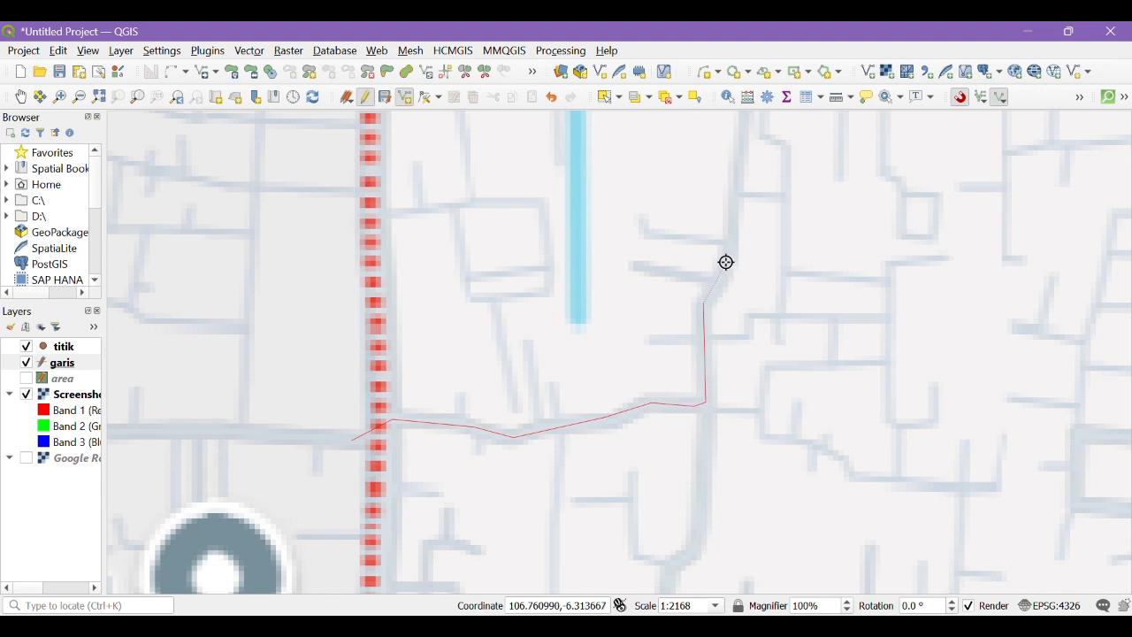
pyautogui.click(728, 248)
pyautogui.scroll(-1, 601, 252)
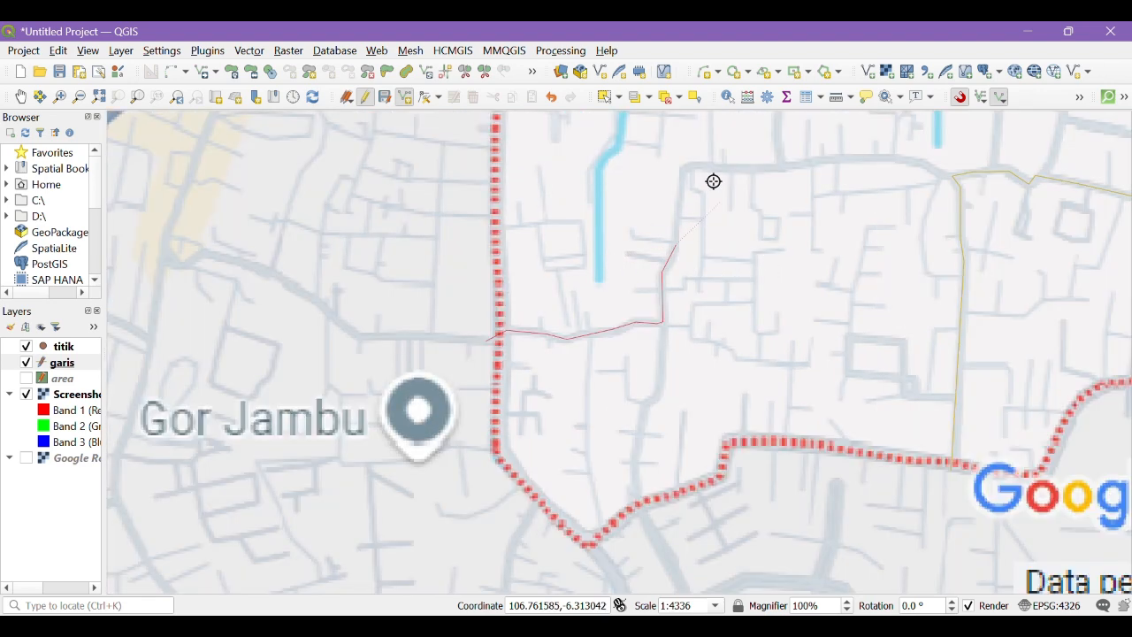
pyautogui.scroll(1, 745, 162)
pyautogui.click(617, 205)
pyautogui.click(625, 173)
pyautogui.click(658, 167)
pyautogui.click(756, 172)
pyautogui.click(851, 164)
pyautogui.click(941, 152)
pyautogui.scroll(-1, 516, 265)
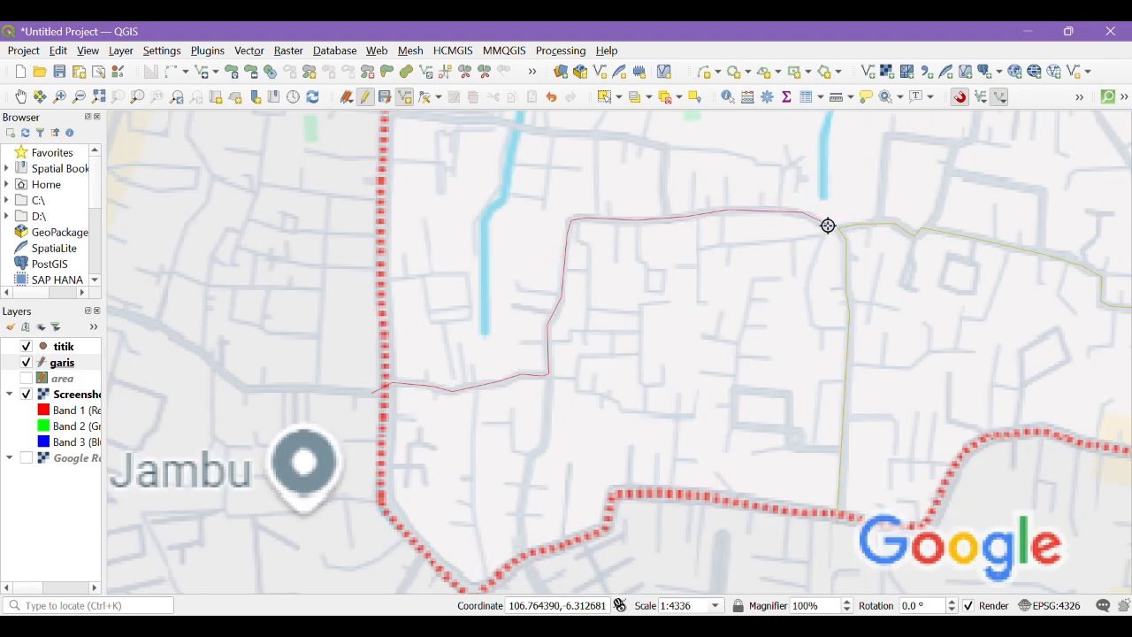
pyautogui.scroll(3, 824, 222)
pyautogui.click(914, 240)
# Finish the third road line with id 2 and nama Jalan
pyautogui.rightClick(914, 241)
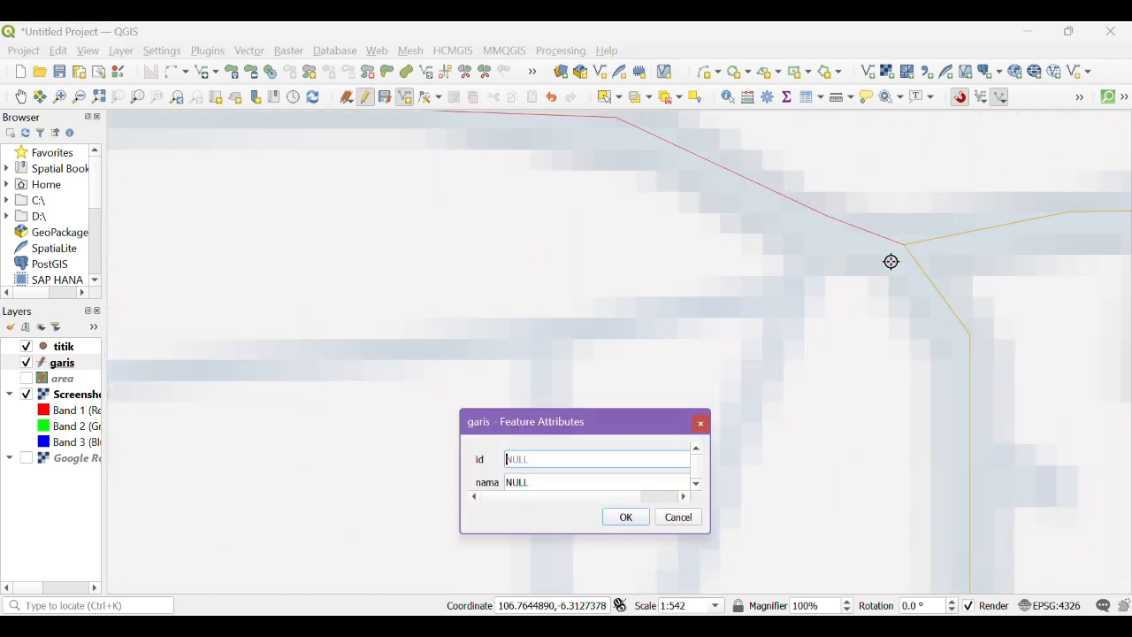
pyautogui.write('3')
pyautogui.hotkey('ctrl', 'a')
pyautogui.write('2')
pyautogui.press('Tab')
pyautogui.press('BackSpace')
pyautogui.write('Jalan')
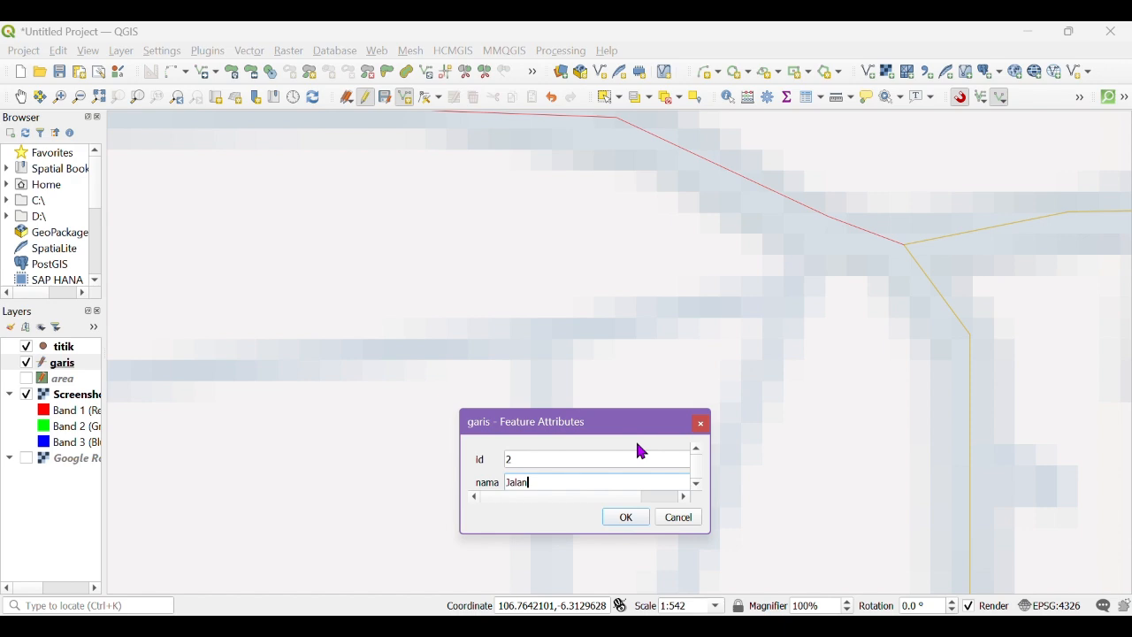
pyautogui.click(635, 516)
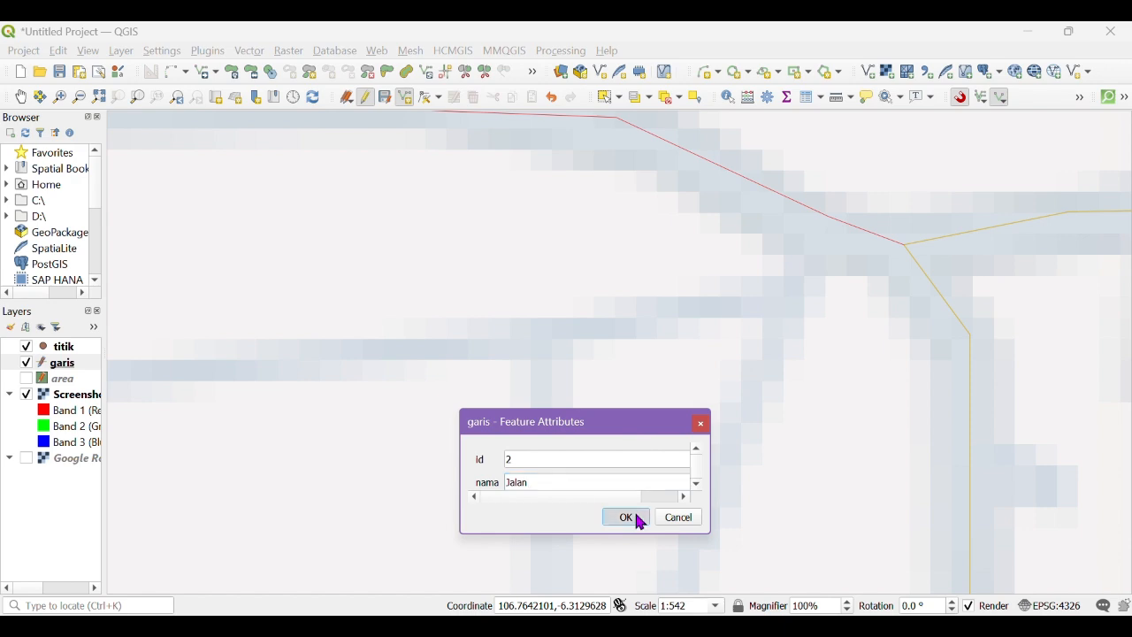
# Style the garis layer with the topo main road symbol
pyautogui.scroll(-4, 858, 356)
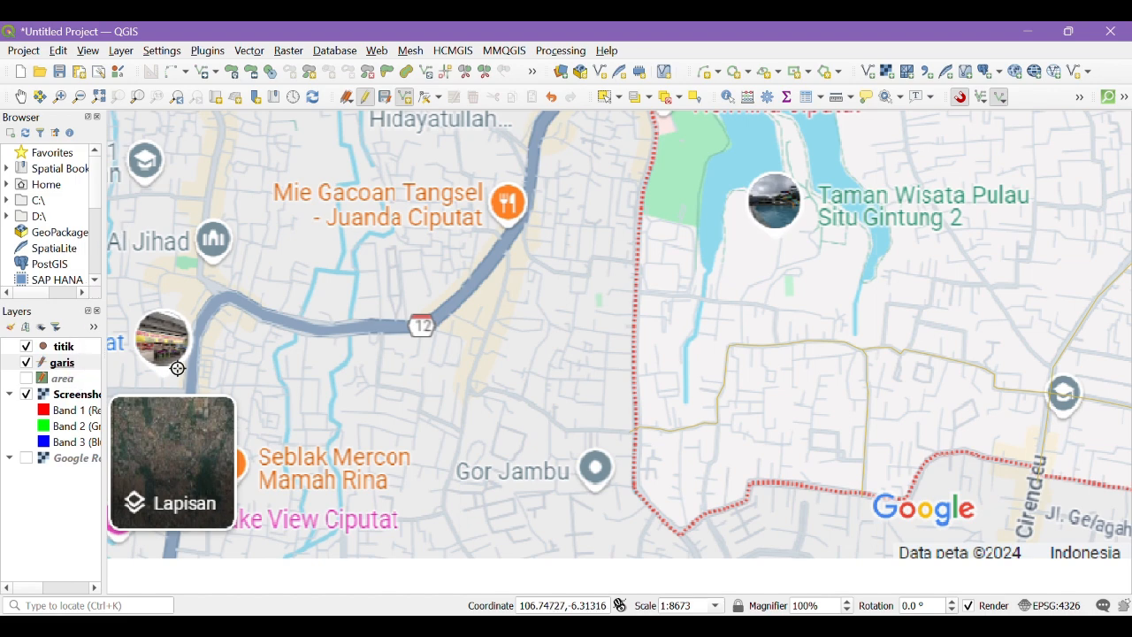
pyautogui.click(20, 97)
pyautogui.moveTo(963, 349); pyautogui.dragTo(664, 273)
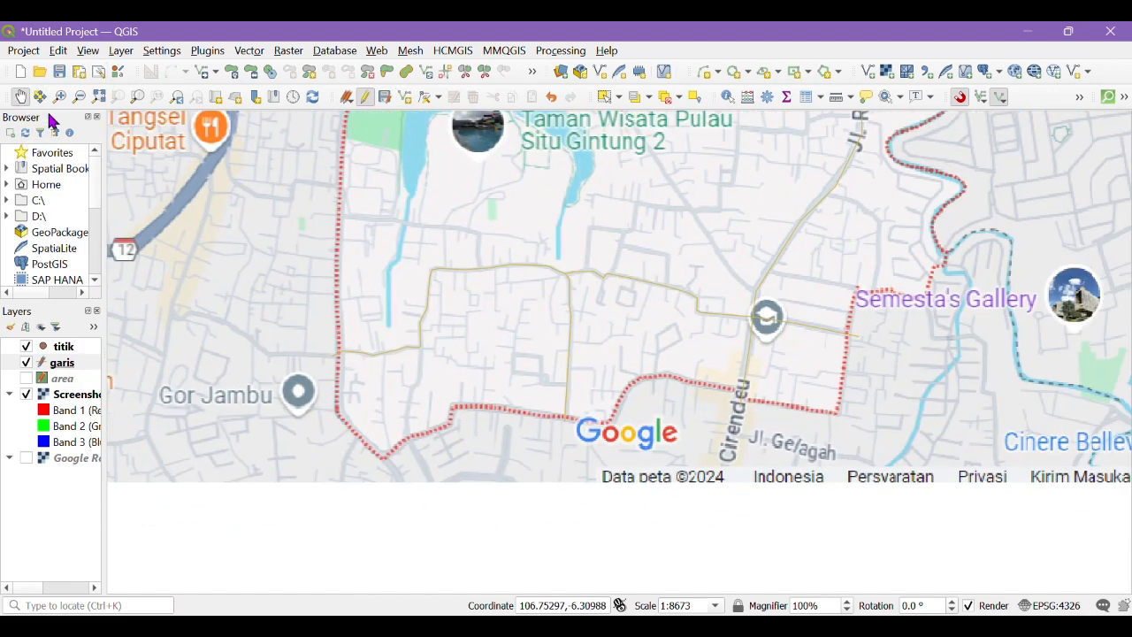
pyautogui.rightClick(57, 363)
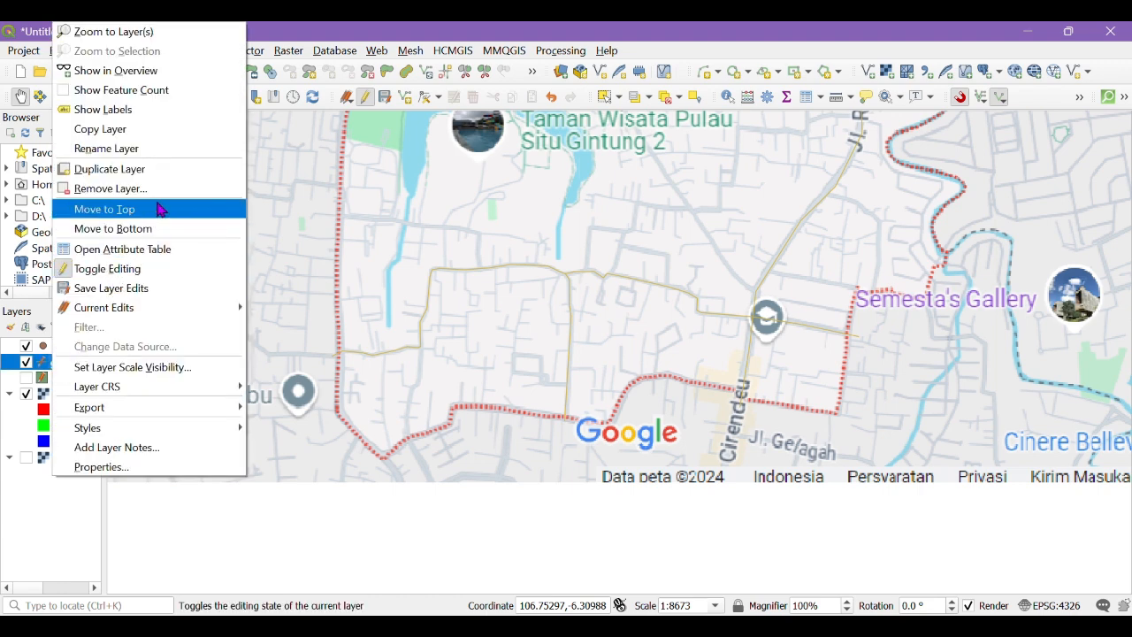
pyautogui.click(102, 466)
pyautogui.click(298, 439)
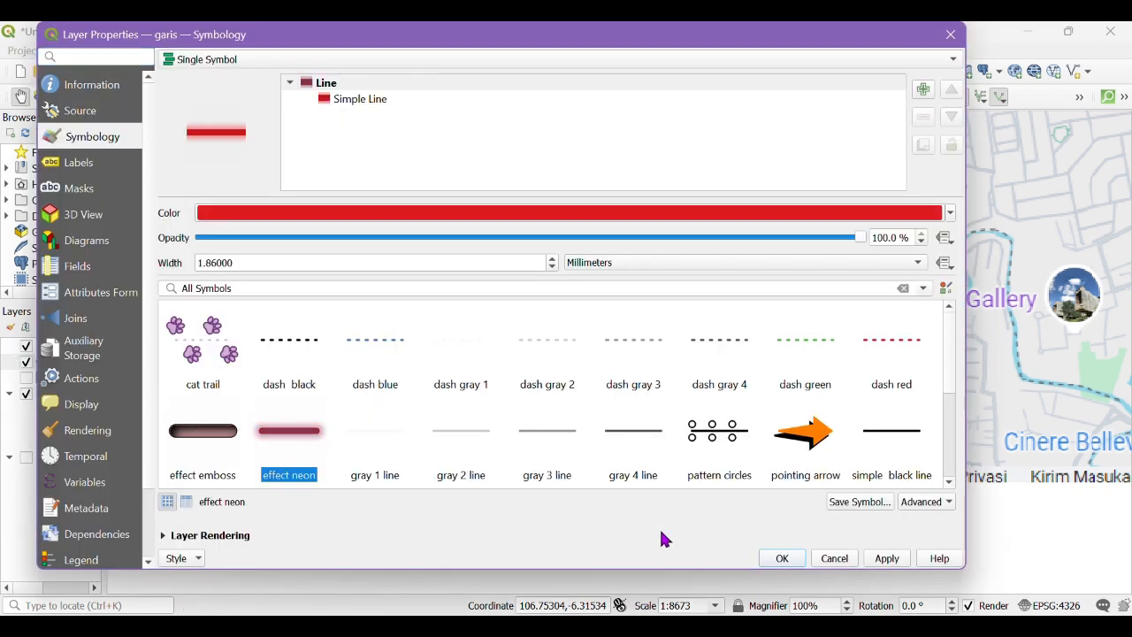
pyautogui.click(712, 388)
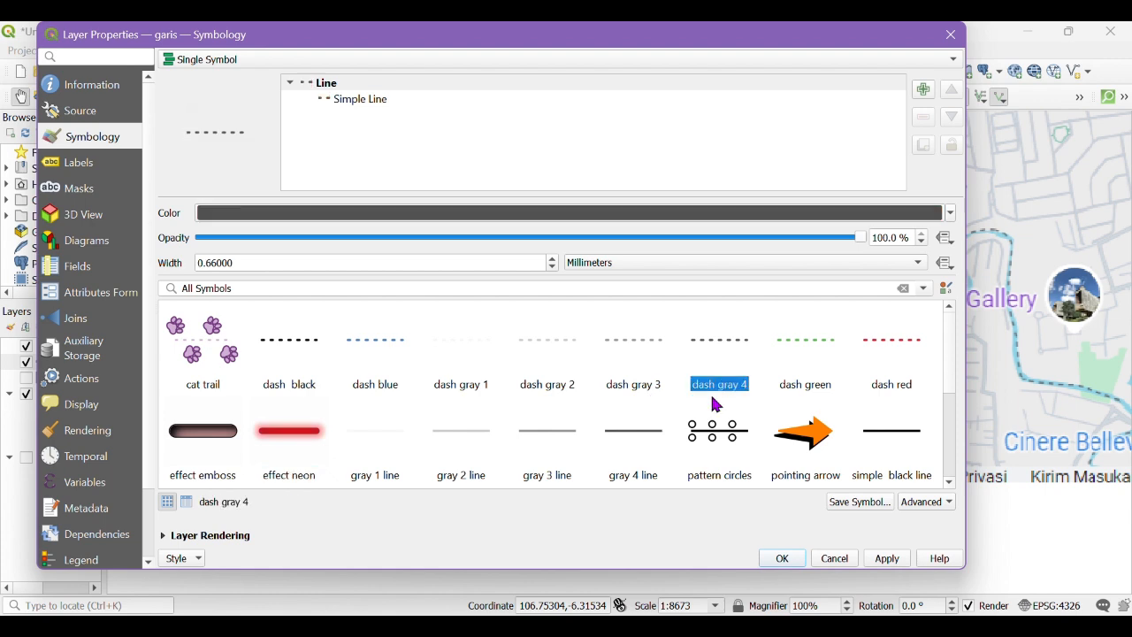
pyautogui.scroll(-3, 948, 371)
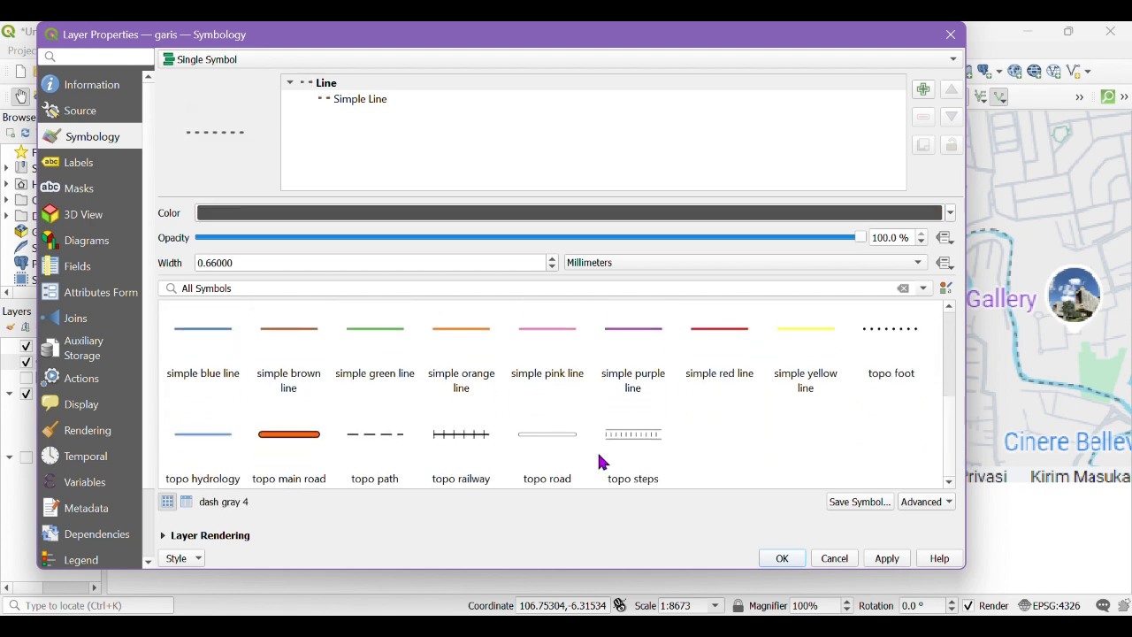
pyautogui.click(290, 443)
pyautogui.click(782, 558)
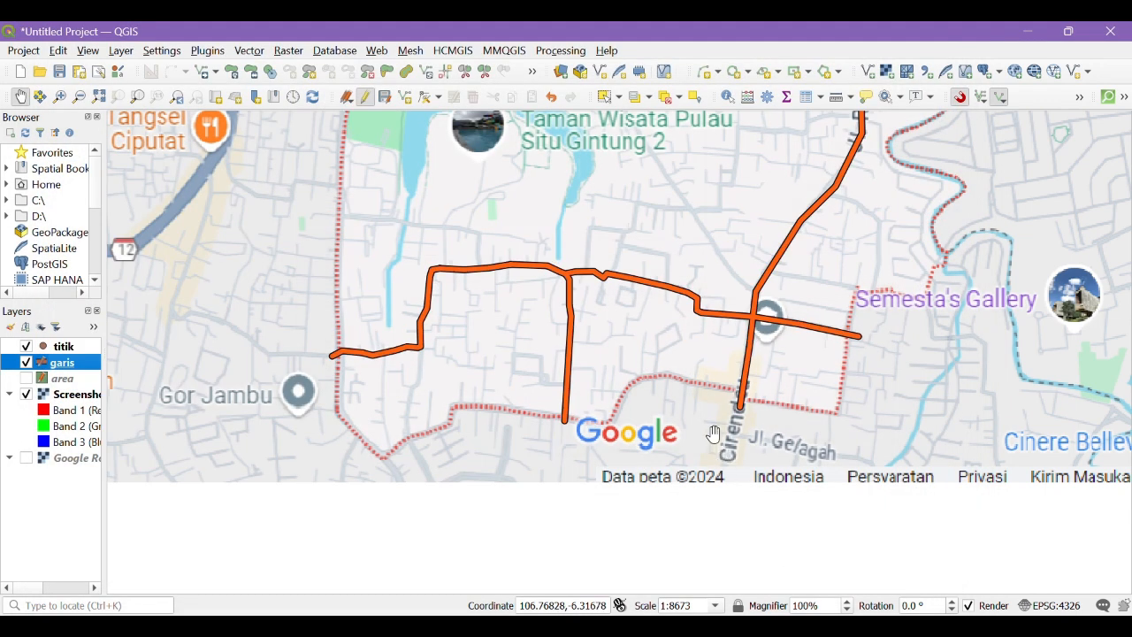
# Reduce the width of the garis layer's main road symbol to 1.26 mm
pyautogui.scroll(-2, 764, 347)
pyautogui.moveTo(779, 314); pyautogui.dragTo(734, 325)
pyautogui.scroll(2, 731, 325)
pyautogui.click(59, 364)
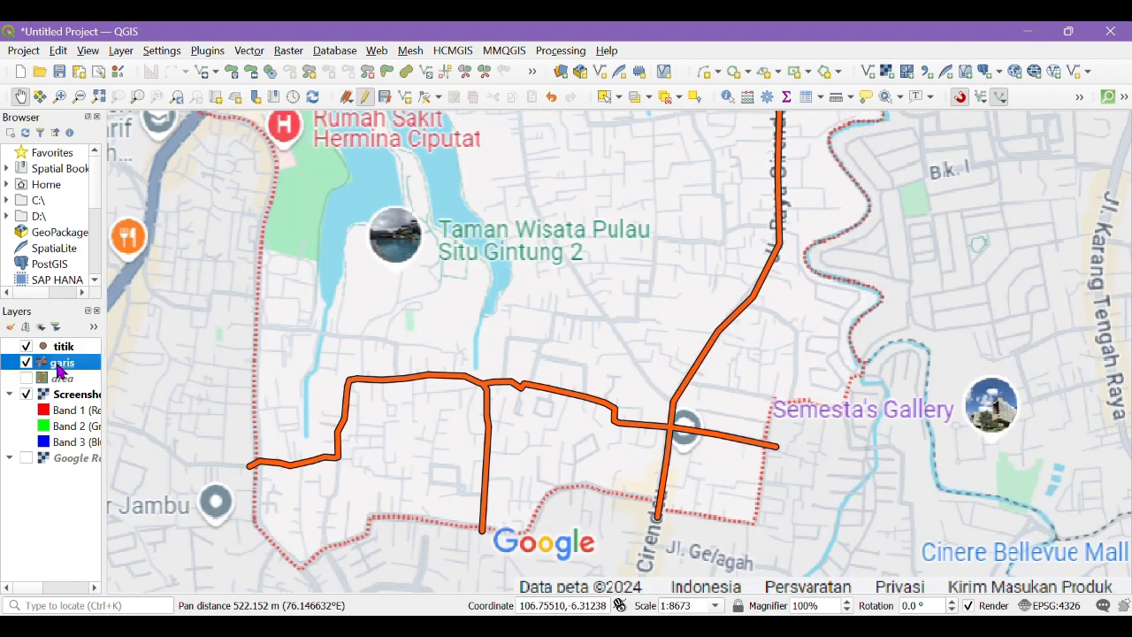
pyautogui.doubleClick(100, 358)
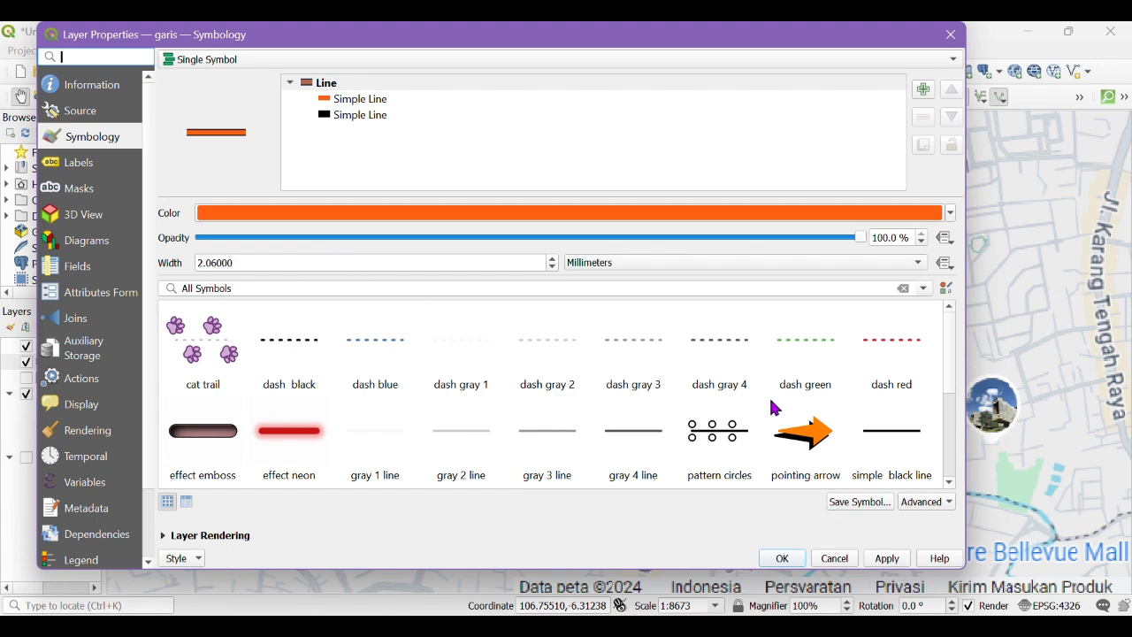
pyautogui.click(553, 267)
pyautogui.click(553, 268)
pyautogui.click(553, 267)
pyautogui.click(553, 268)
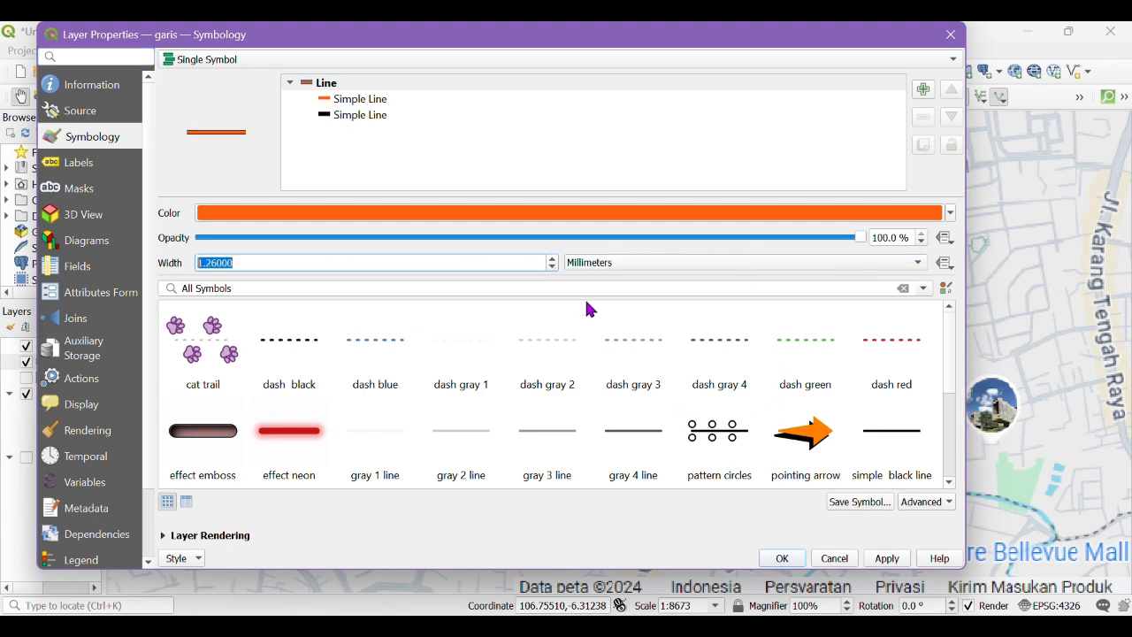
pyautogui.click(782, 558)
# Check the area polygon against the roads, then hide both the area and garis layers
pyautogui.scroll(-1, 709, 347)
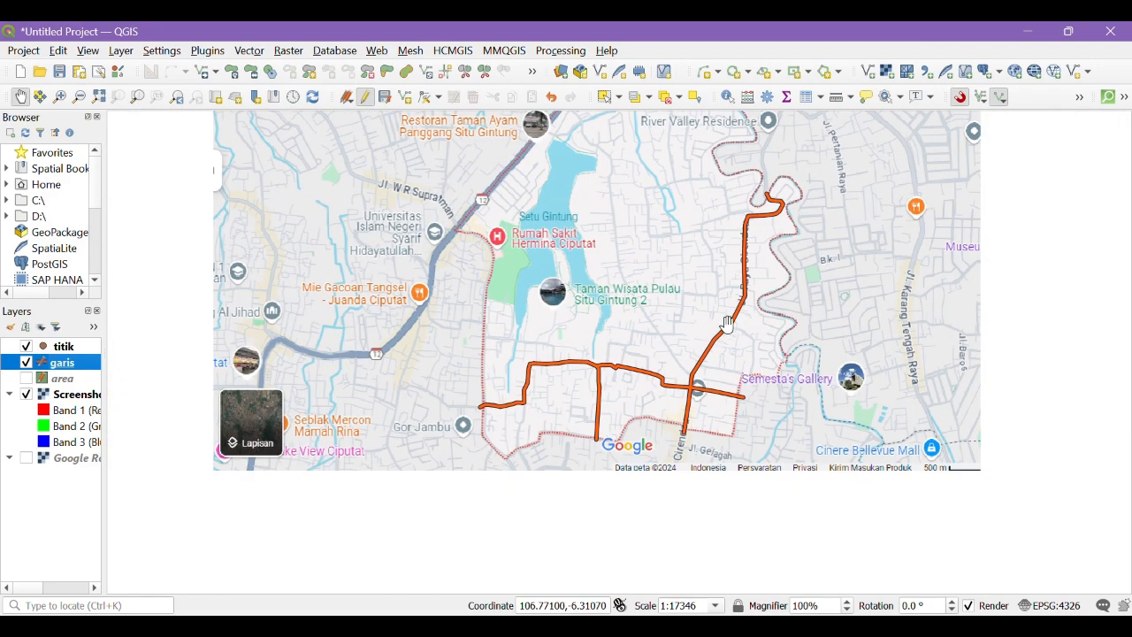
pyautogui.click(27, 378)
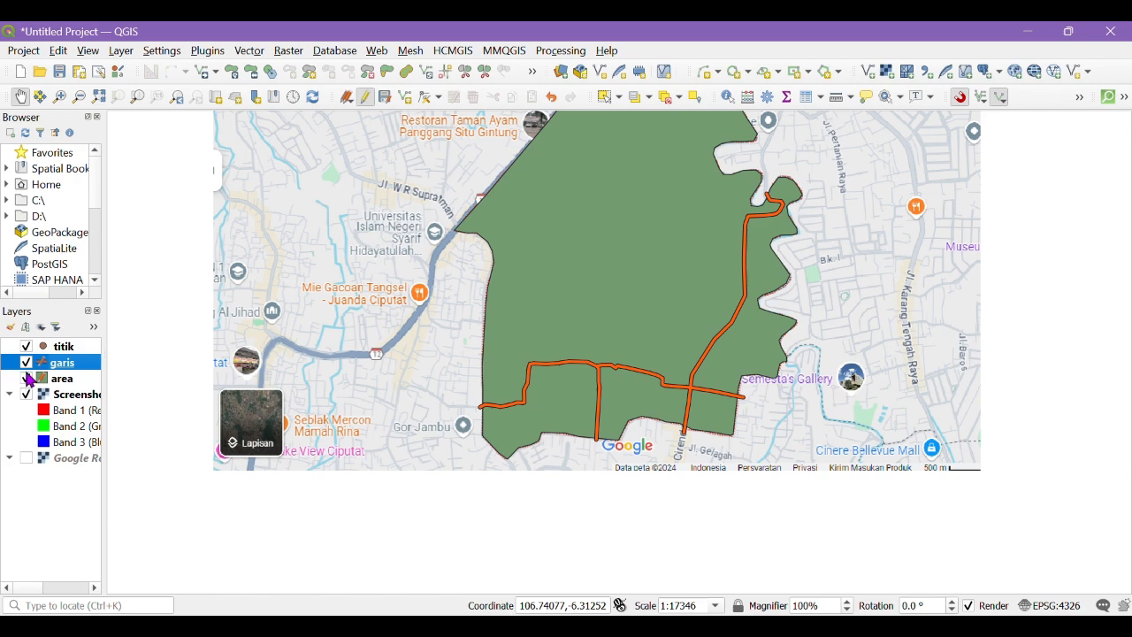
pyautogui.click(29, 380)
pyautogui.click(26, 379)
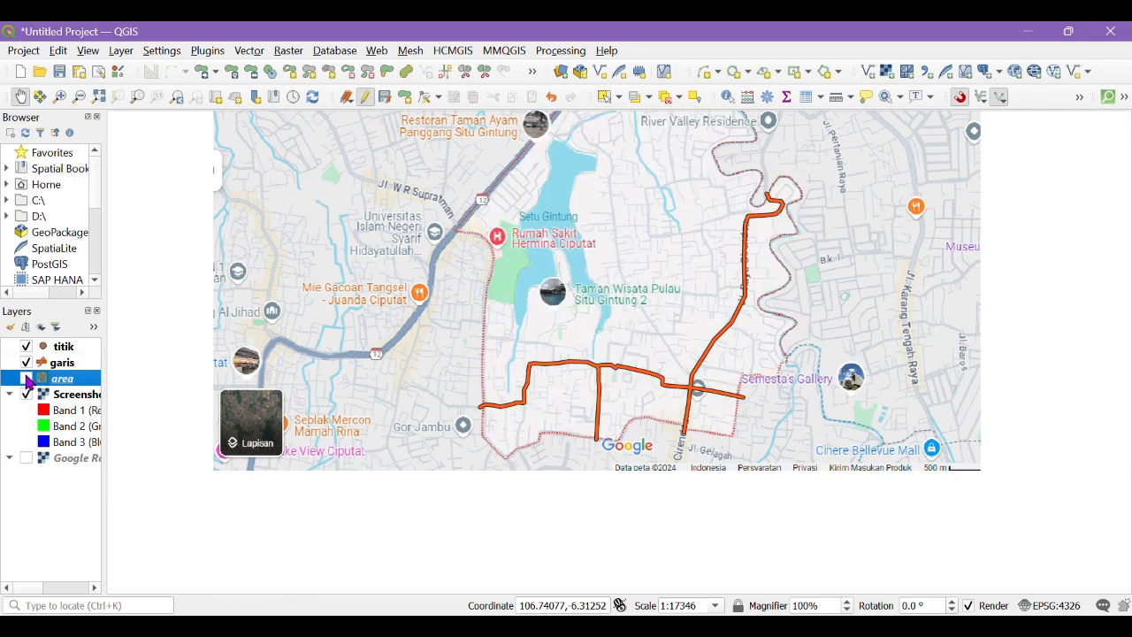
pyautogui.click(27, 363)
# Turn on editing for the titik layer, with the northern blue marker near the main road in view
pyautogui.scroll(1, 620, 276)
pyautogui.moveTo(619, 274); pyautogui.dragTo(545, 495)
pyautogui.moveTo(638, 343); pyautogui.dragTo(557, 525)
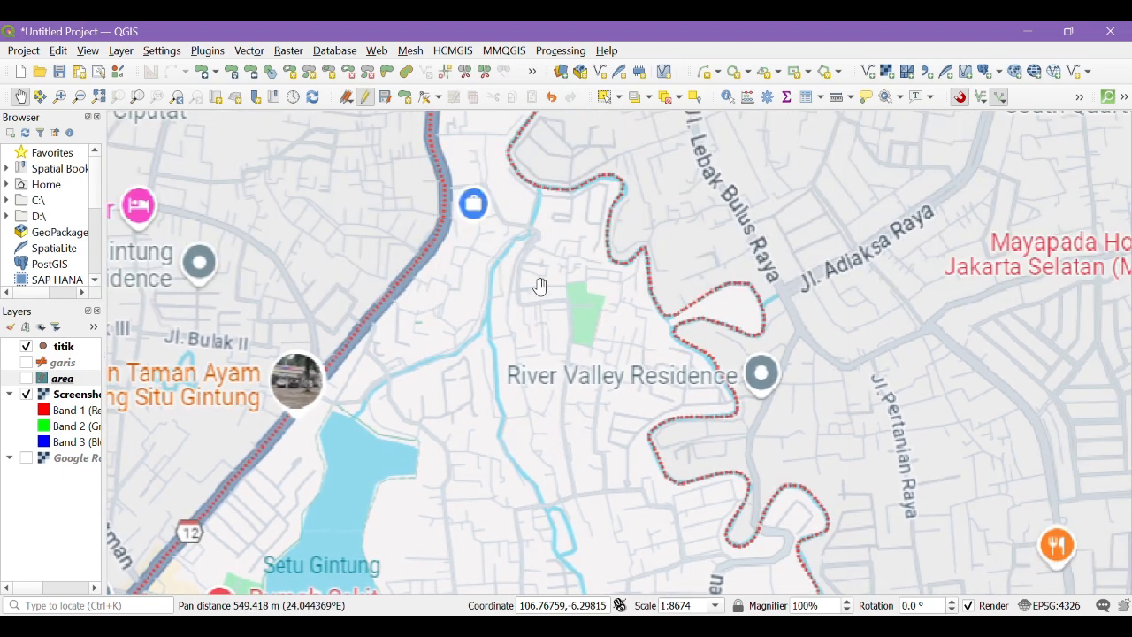
pyautogui.moveTo(542, 271); pyautogui.dragTo(567, 345)
pyautogui.scroll(2, 507, 279)
pyautogui.moveTo(513, 279); pyautogui.dragTo(525, 296)
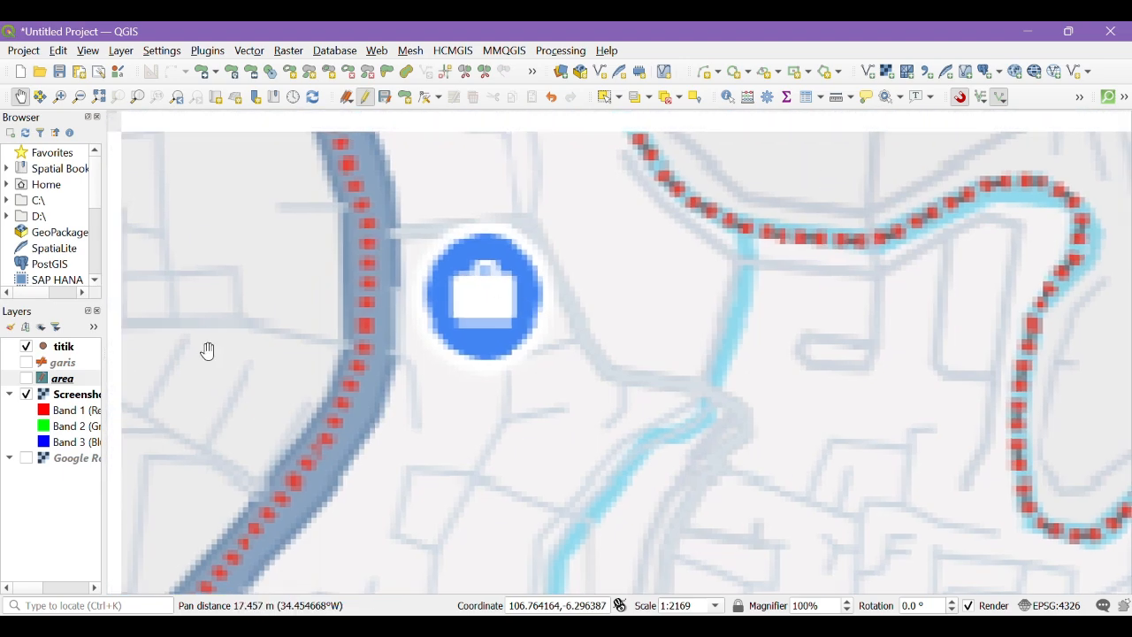
pyautogui.click(54, 349)
pyautogui.click(365, 96)
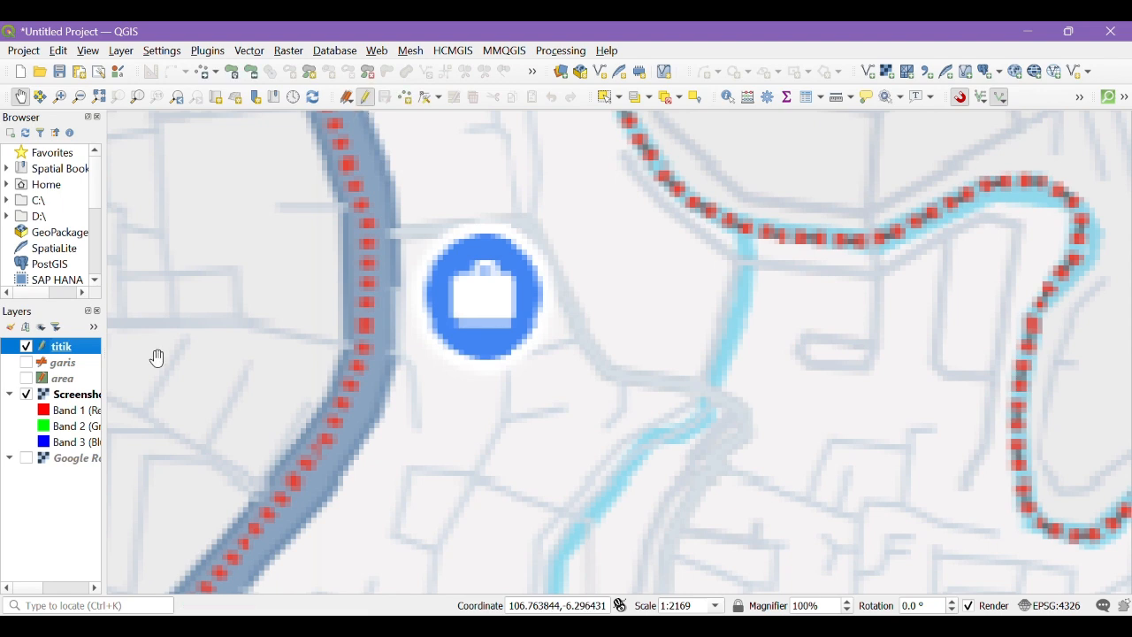
# Add a titik point on the northern blue marker with id 1 and nama ITB Ahmad Dahlan
pyautogui.click(404, 96)
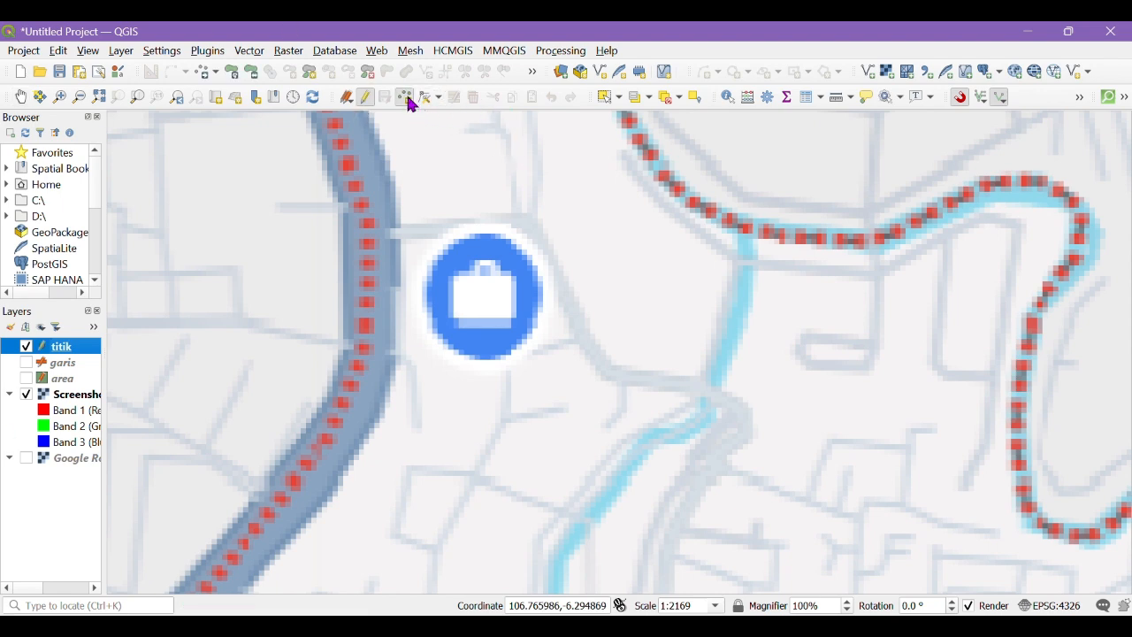
pyautogui.click(500, 261)
pyautogui.write('1')
pyautogui.press('Tab')
pyautogui.write('1TB Ahmad')
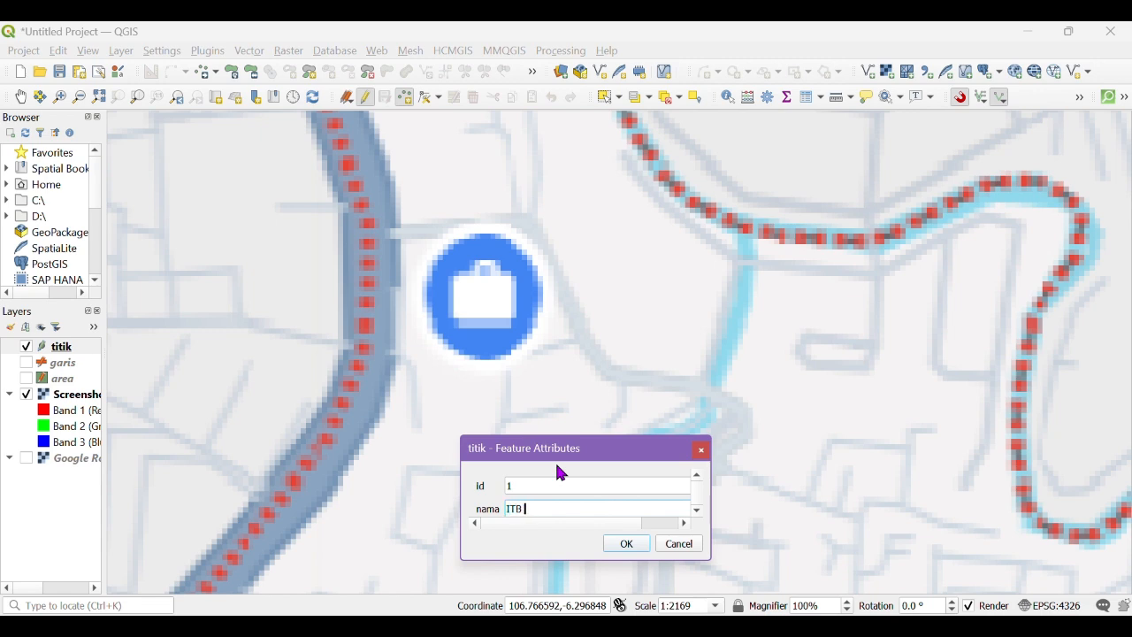
pyautogui.write(' Dahlan')
pyautogui.press('Return')
# Add a titik point at the tip of the hospital marker with id 2 and nama Rumah Sakit Hermina
pyautogui.scroll(-2, 449, 296)
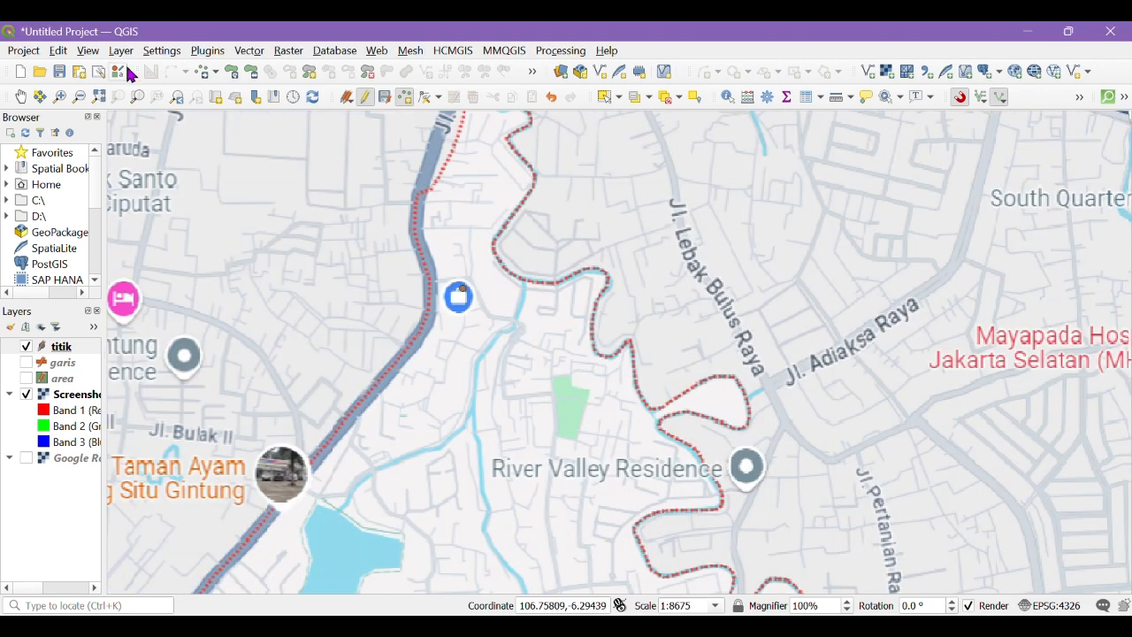
pyautogui.click(20, 96)
pyautogui.moveTo(318, 245); pyautogui.dragTo(559, 222)
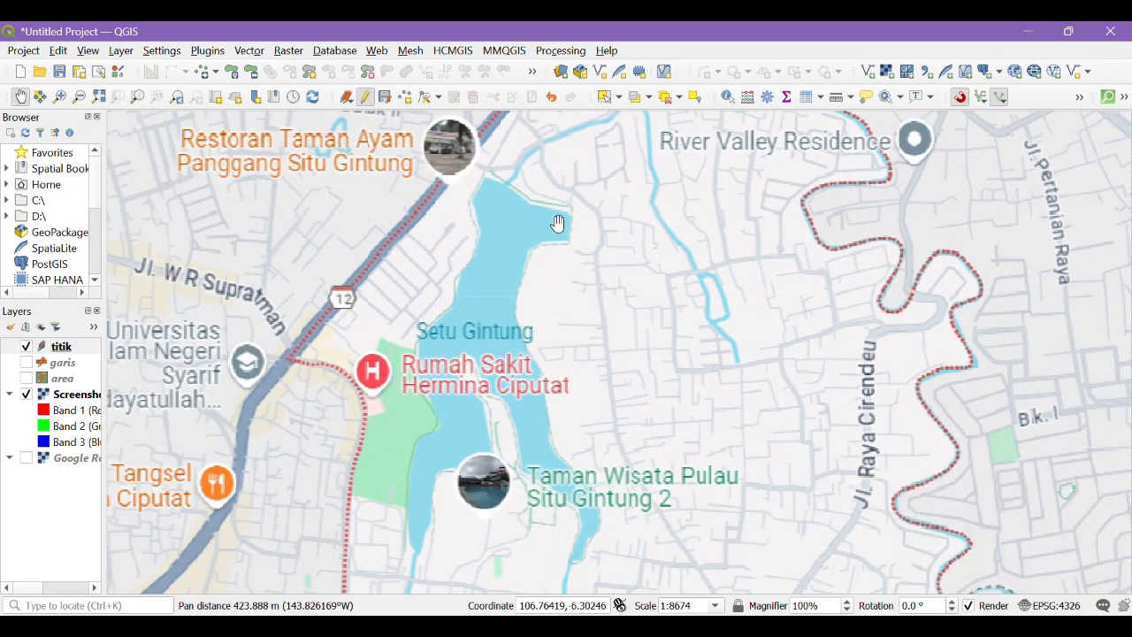
pyautogui.click(404, 96)
pyautogui.click(373, 396)
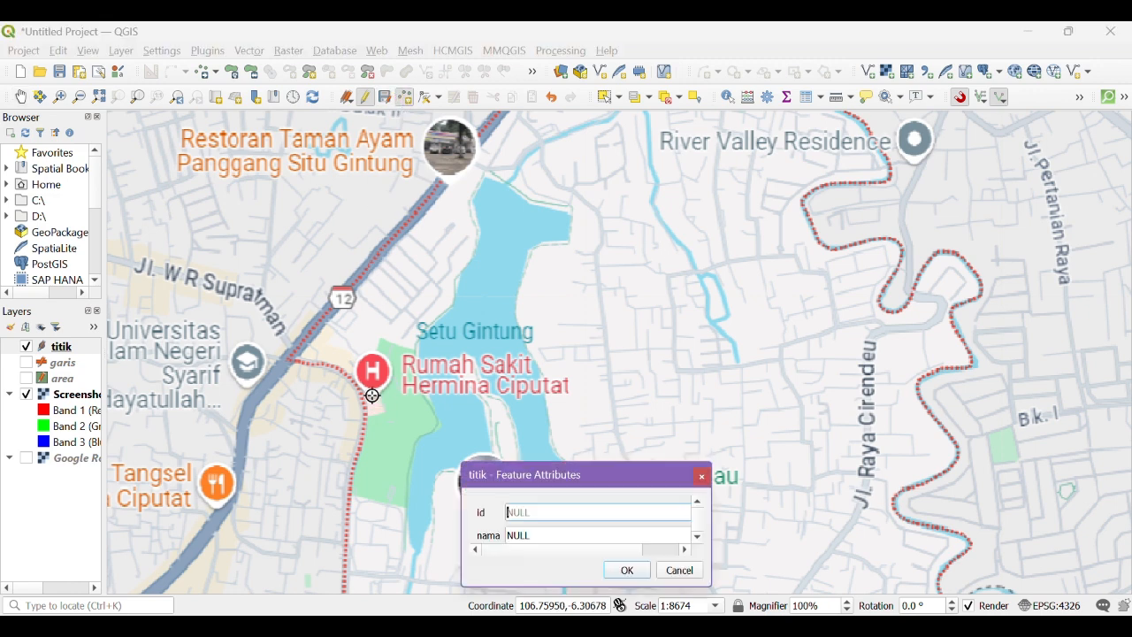
pyautogui.write('2')
pyautogui.press('Tab')
pyautogui.write('Rumas')
pyautogui.press('BackSpace')
pyautogui.write('h ')
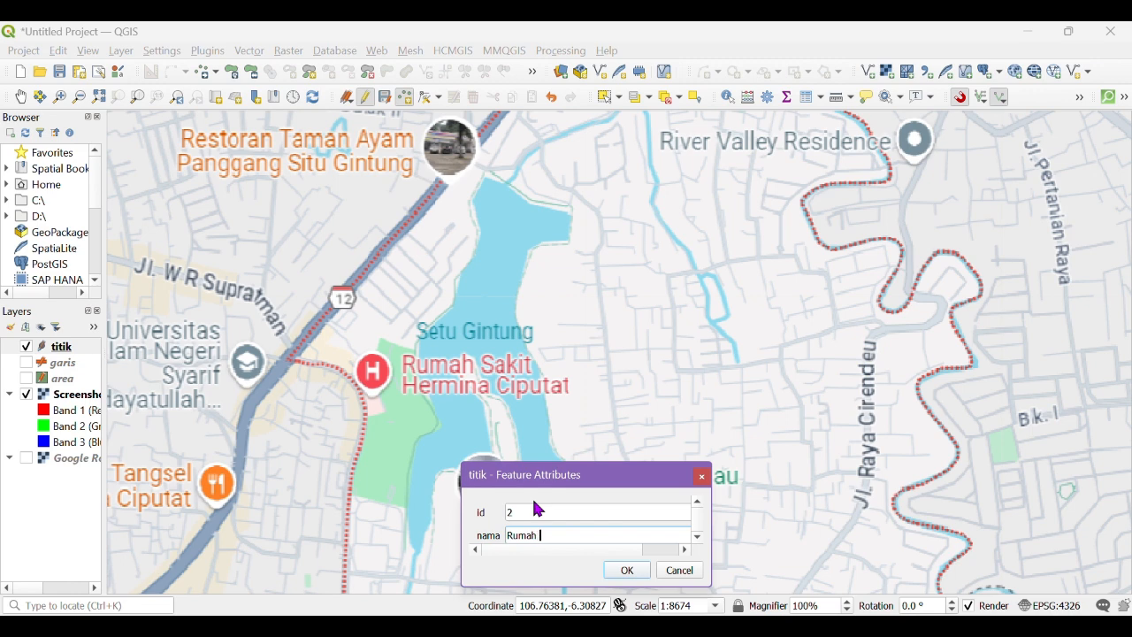
pyautogui.write('Sakit Herm')
pyautogui.press('BackSpace')
pyautogui.write('mina')
pyautogui.press('Return')
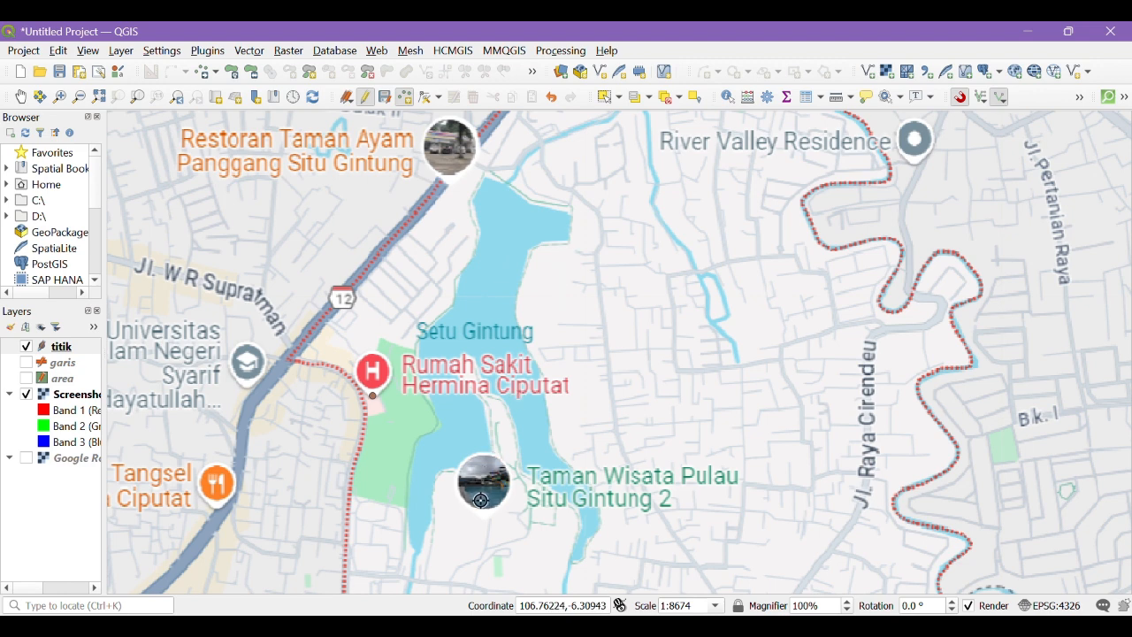
# Add a titik point on the lake park marker with id 3 and nama Taman Wisata Pulai Situ Gintung
pyautogui.click(478, 488)
pyautogui.moveTo(526, 511); pyautogui.dragTo(643, 252)
pyautogui.write('3')
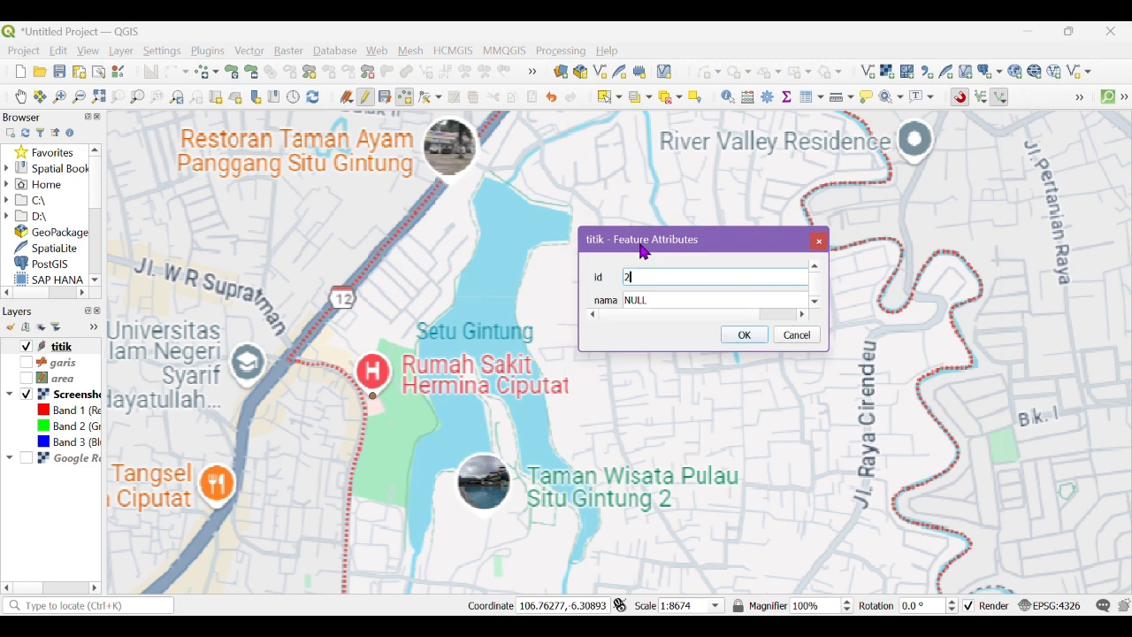
pyautogui.press('Tab')
pyautogui.write('Taman ')
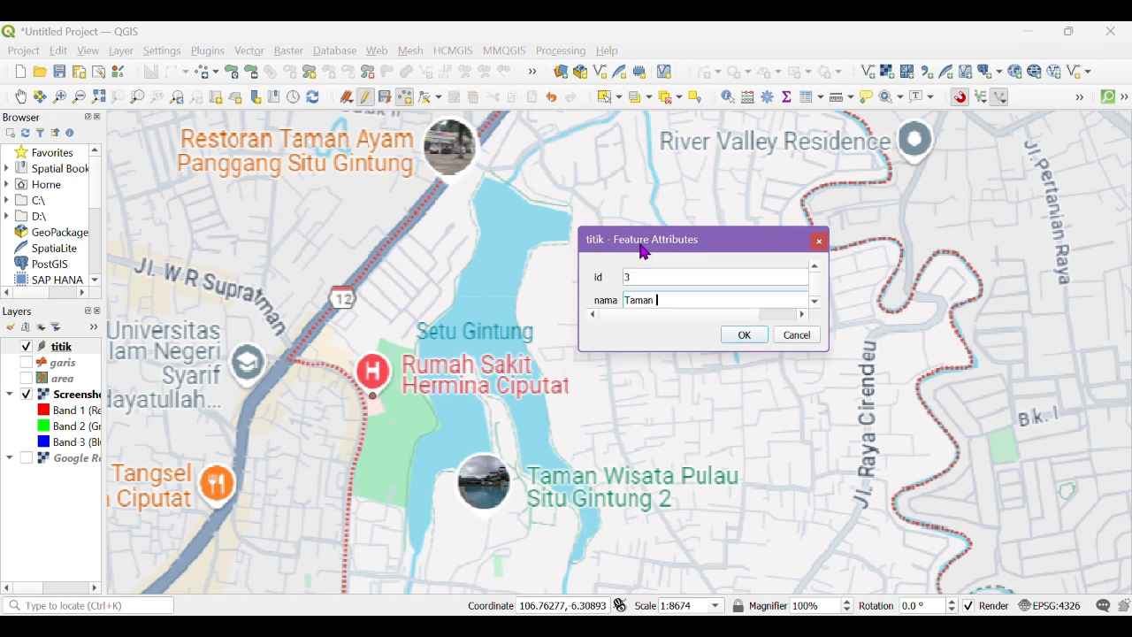
pyautogui.write('Wisata Pulai Situ Gintung')
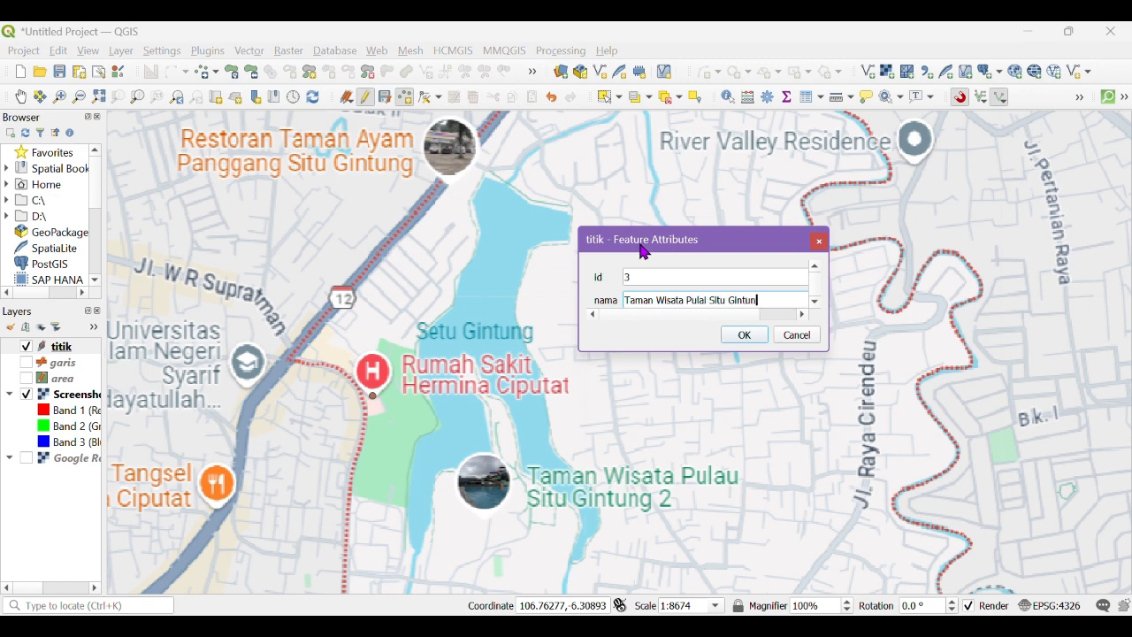
pyautogui.press('Return')
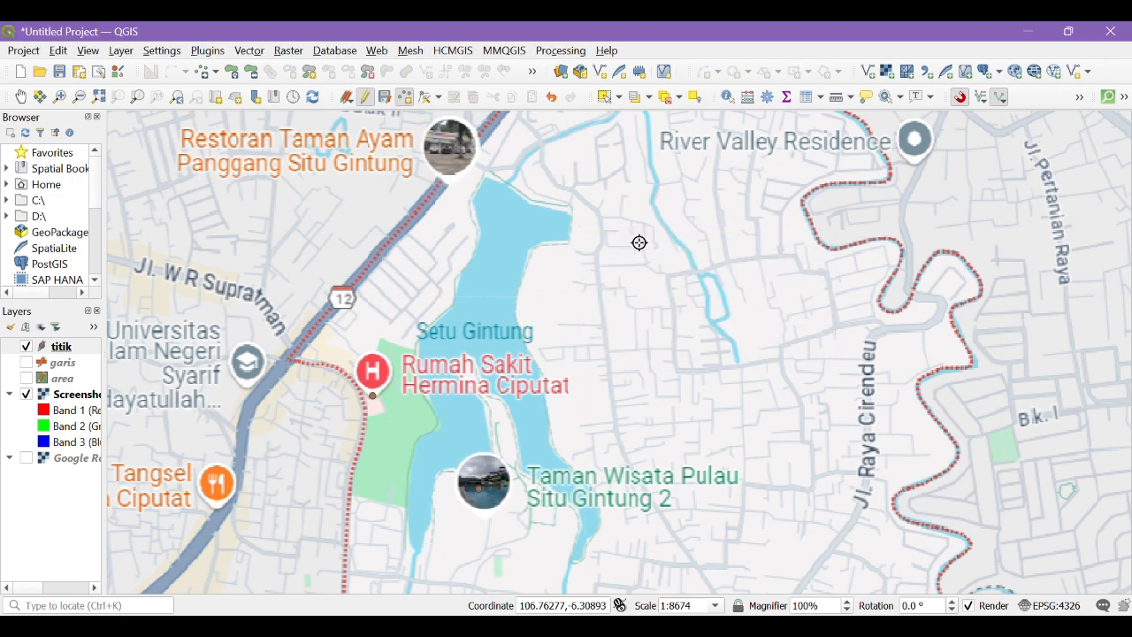
# Review the positions of the digitized points across the Cireundeu map
pyautogui.scroll(-1, 638, 242)
pyautogui.scroll(-1, 655, 235)
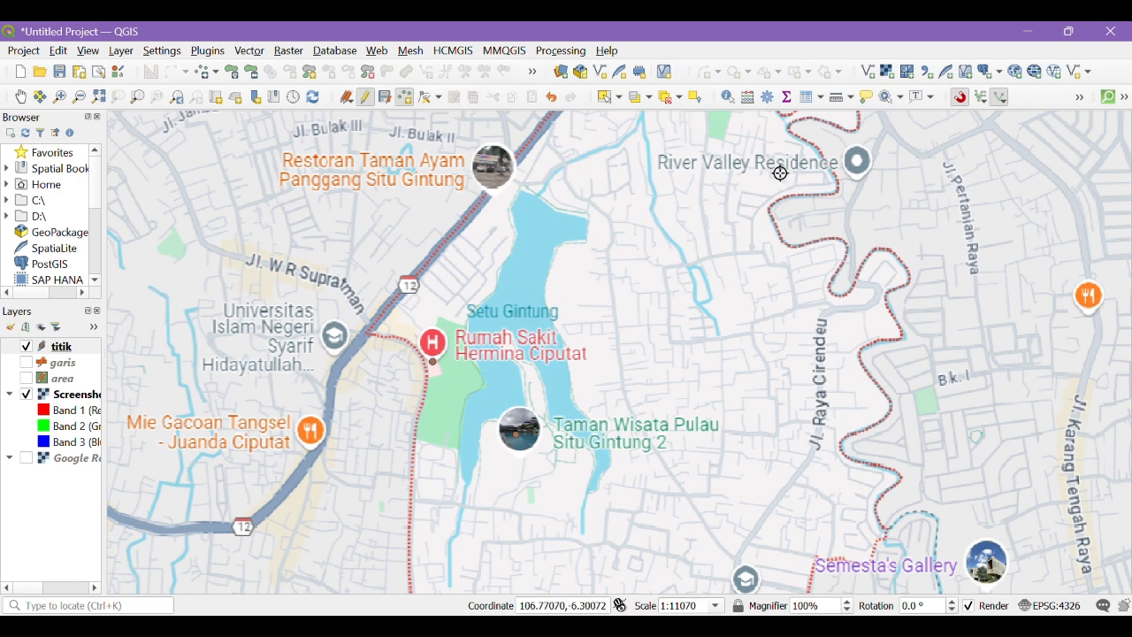
pyautogui.scroll(-1, 781, 170)
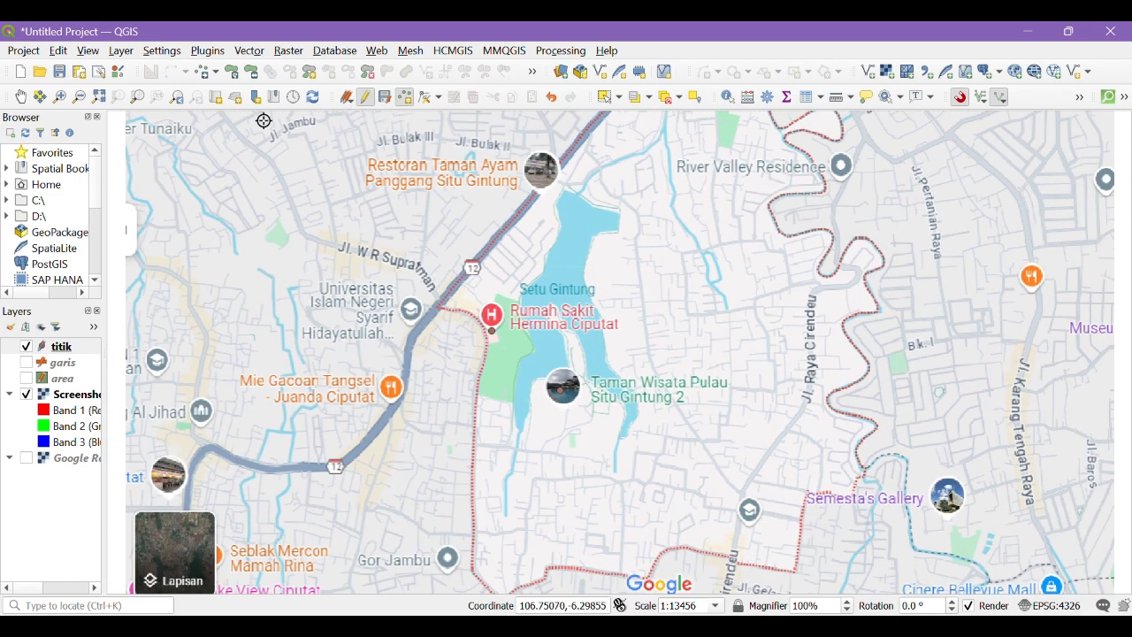
pyautogui.click(19, 96)
pyautogui.moveTo(559, 247); pyautogui.dragTo(460, 290)
pyautogui.scroll(-1, 608, 288)
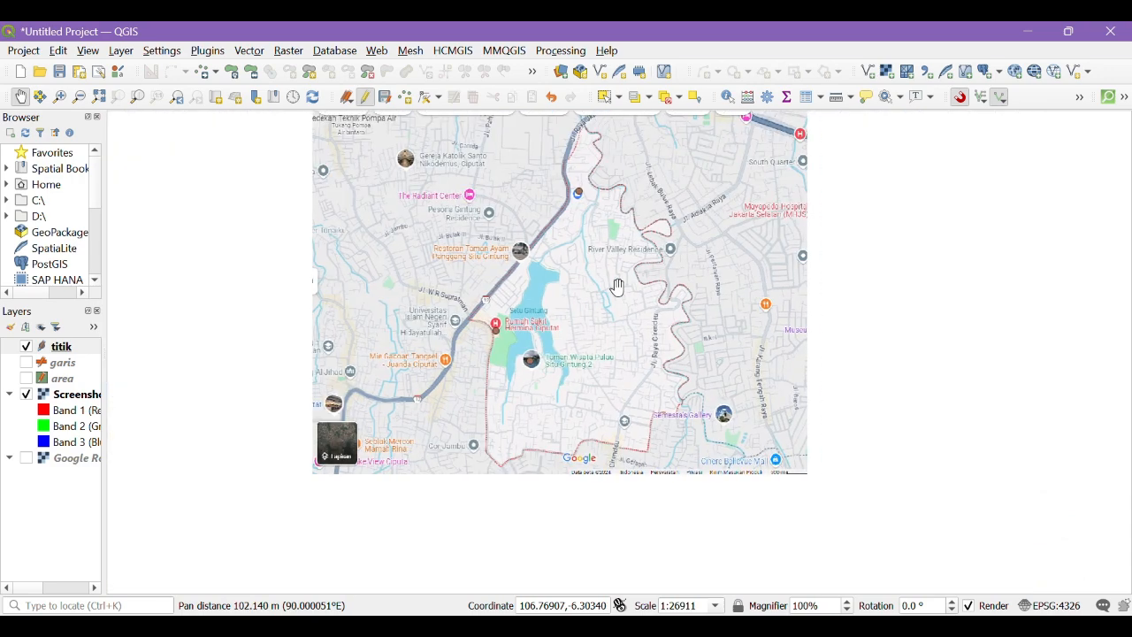
pyautogui.scroll(1, 617, 287)
pyautogui.moveTo(617, 288); pyautogui.dragTo(633, 379)
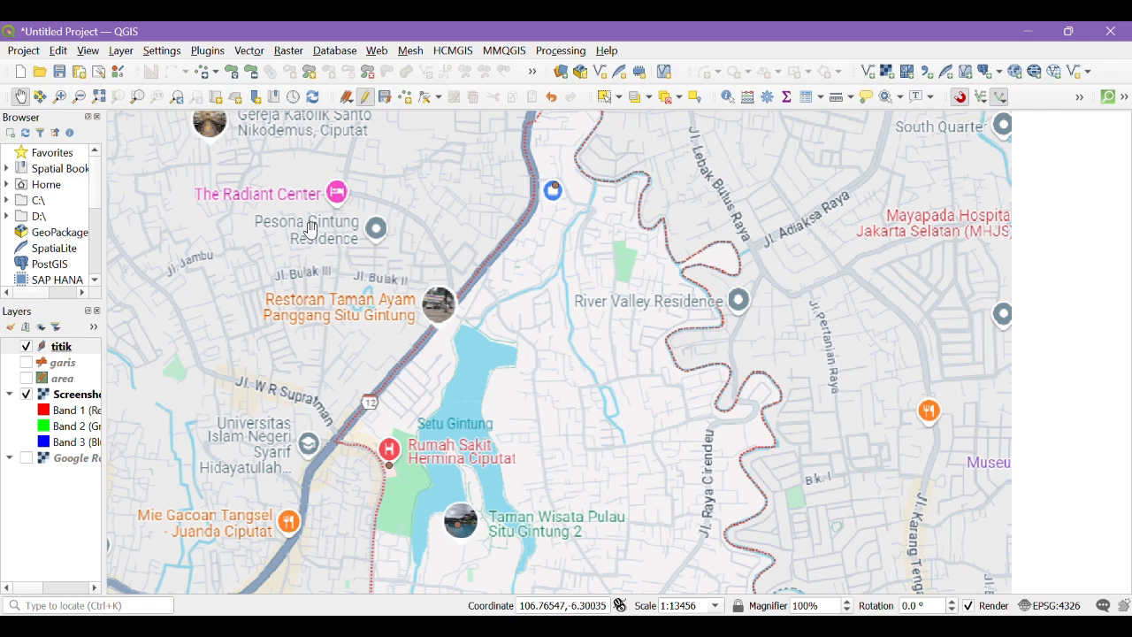
# Show the garis and area layers again and compare the area polygon with the map beneath it
pyautogui.click(27, 362)
pyautogui.click(27, 378)
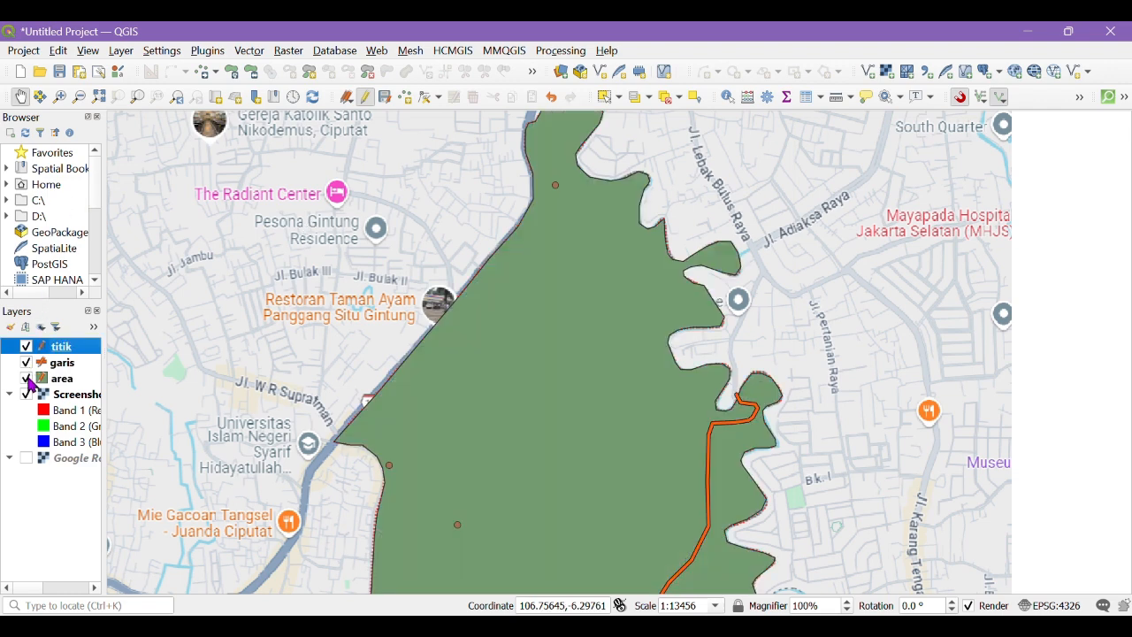
pyautogui.moveTo(614, 438); pyautogui.dragTo(601, 324)
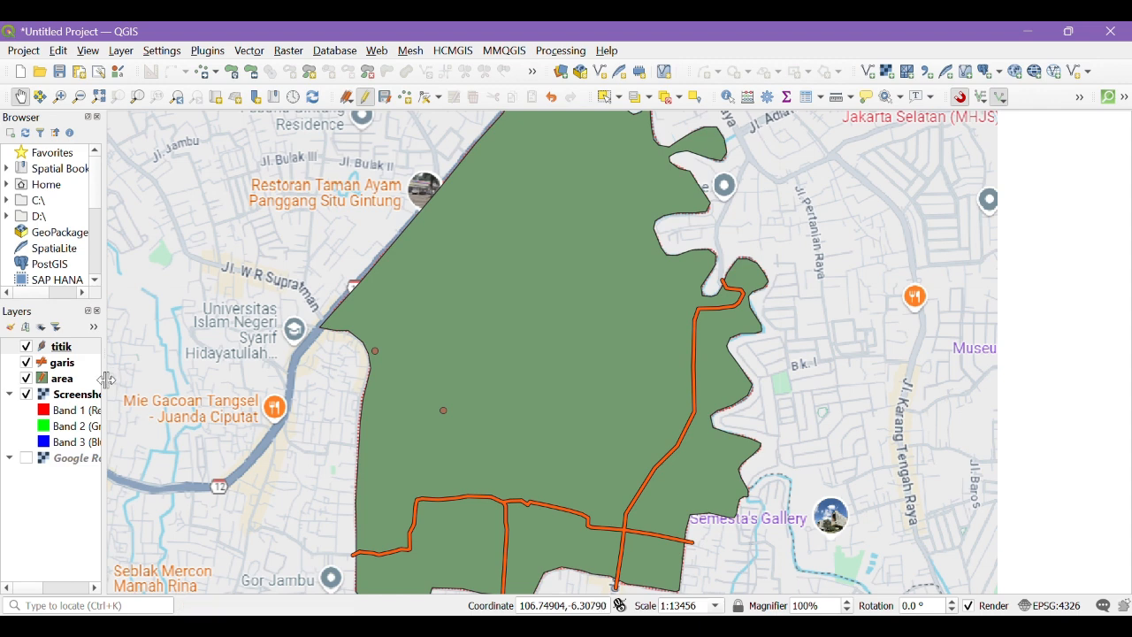
pyautogui.click(26, 379)
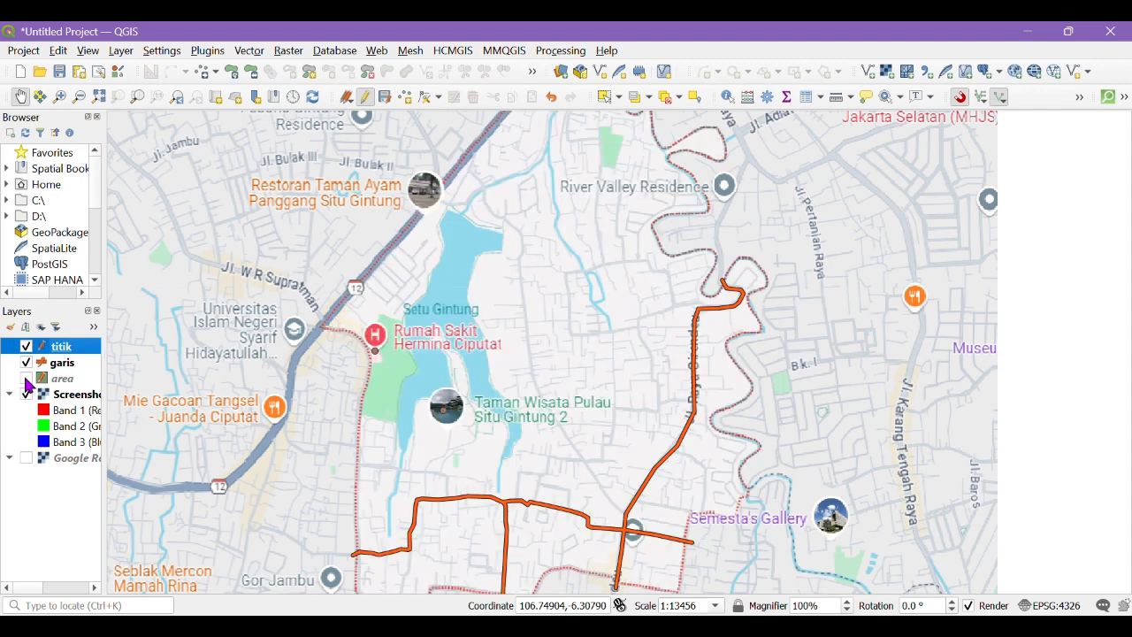
pyautogui.click(27, 379)
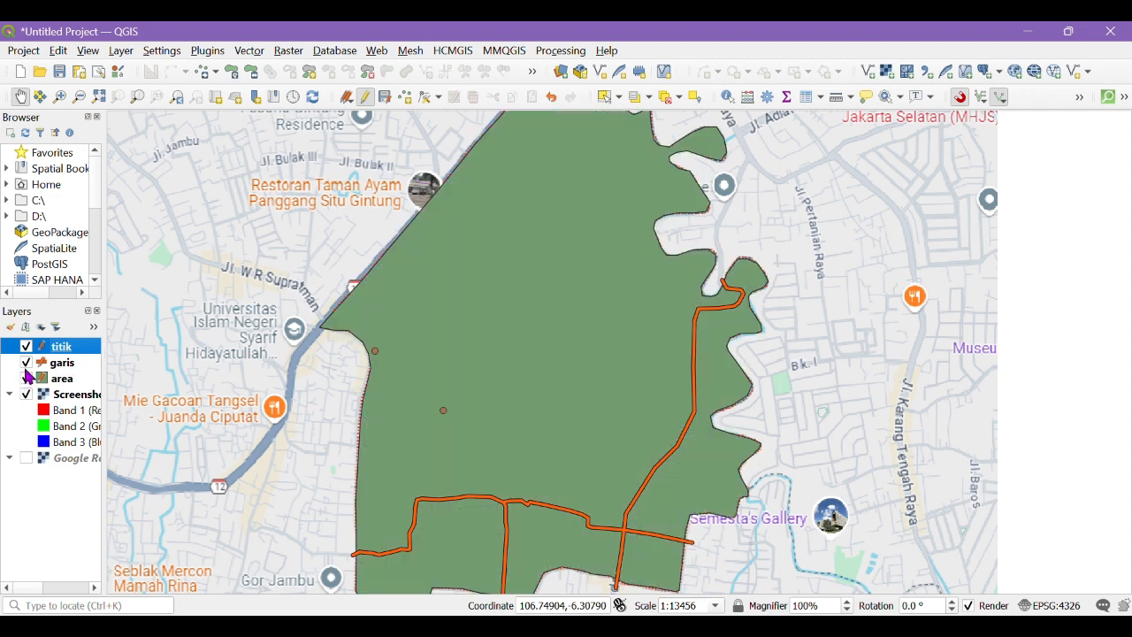
# Rearrange the vector layers so garis is on top, titik below it and area beneath both
pyautogui.scroll(-1, 588, 343)
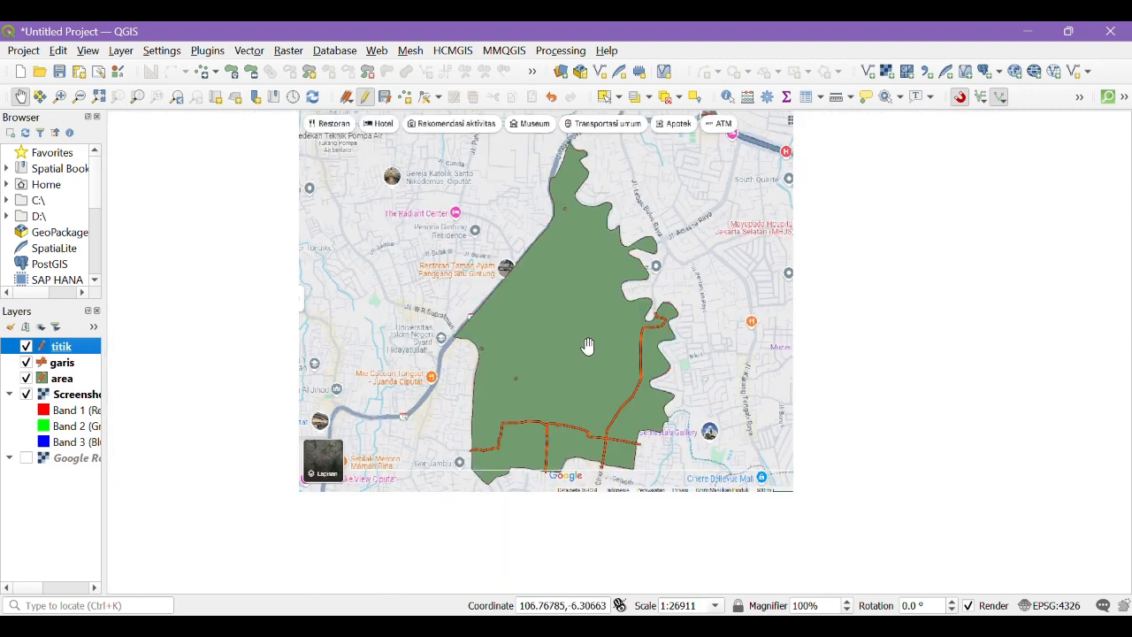
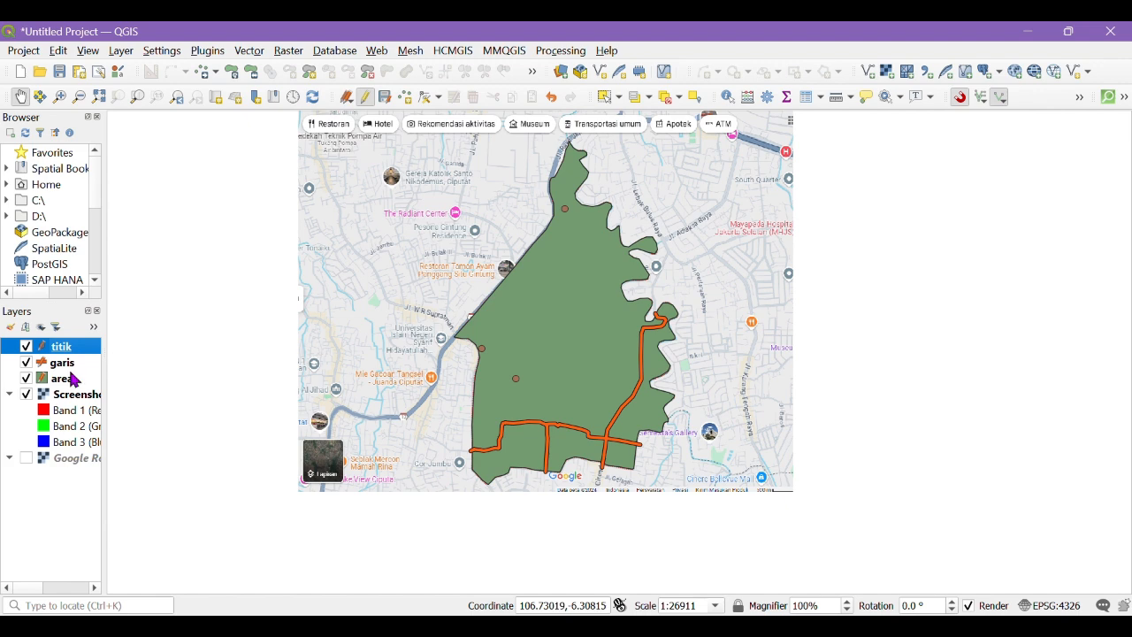
pyautogui.moveTo(53, 345); pyautogui.dragTo(67, 389)
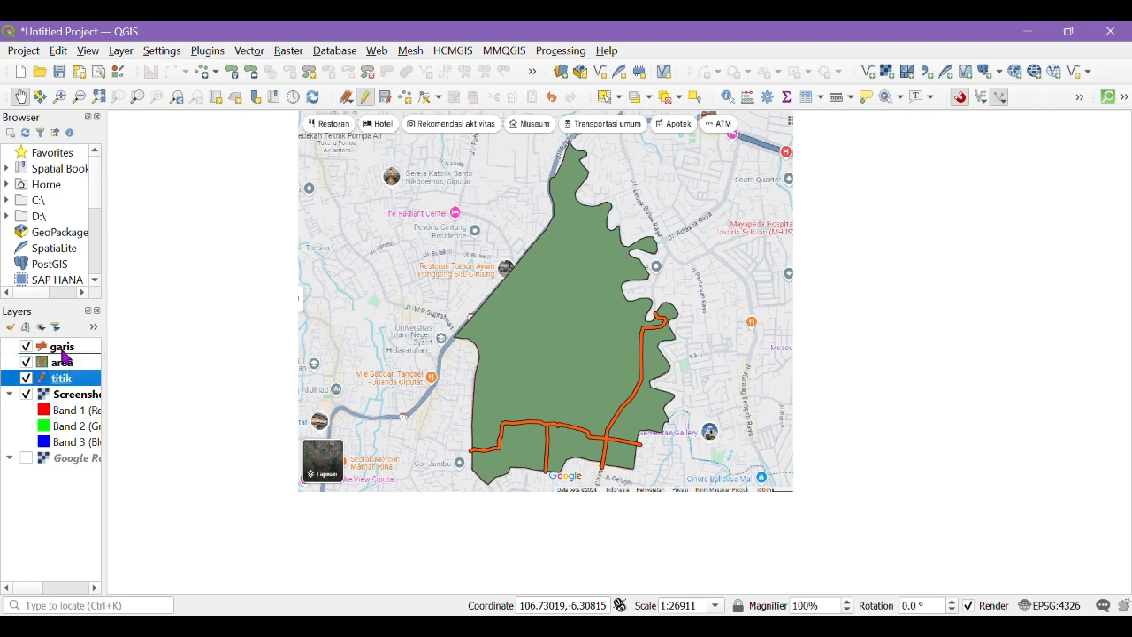
pyautogui.click(74, 381)
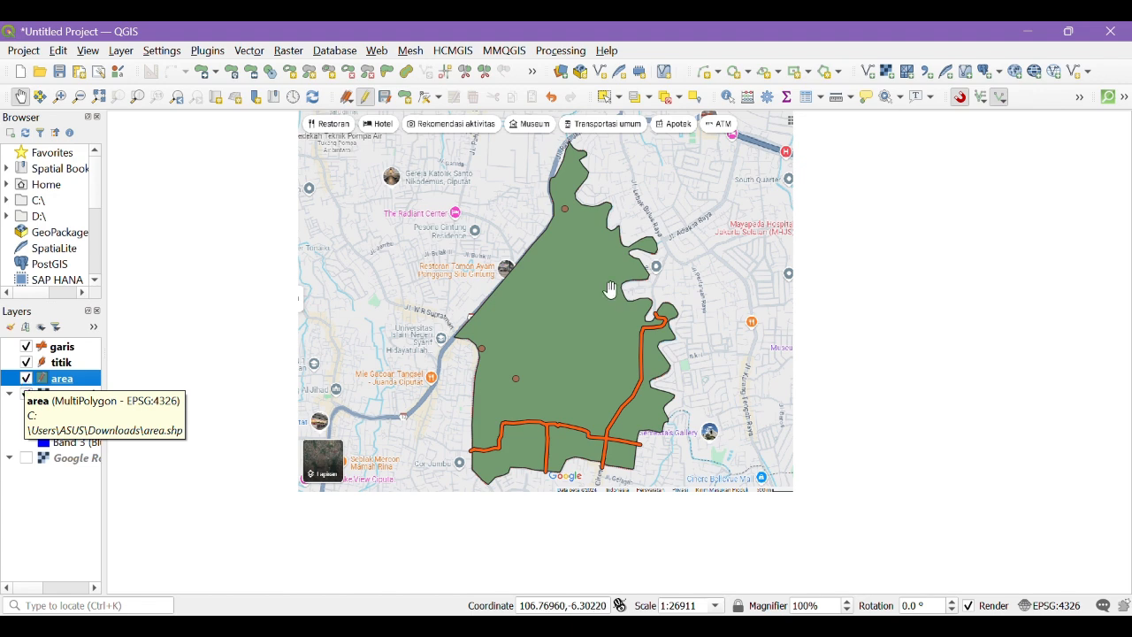
# Hide the titik, garis and area layers, leaving only the georeferenced screenshot visible
pyautogui.scroll(1, 634, 295)
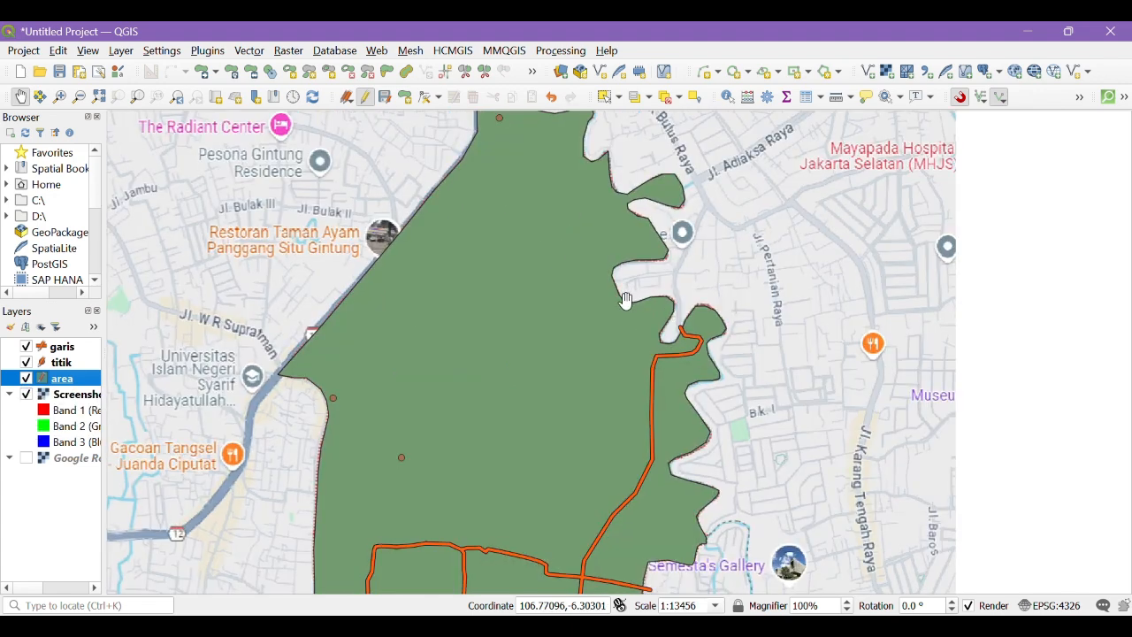
pyautogui.click(26, 363)
pyautogui.click(26, 347)
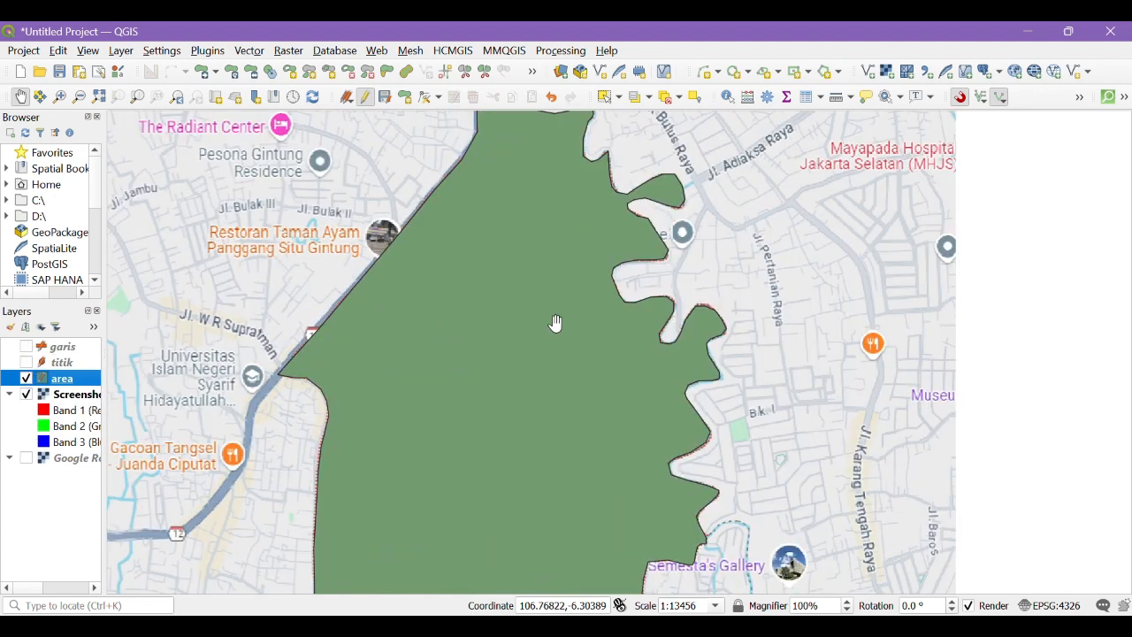
pyautogui.click(26, 378)
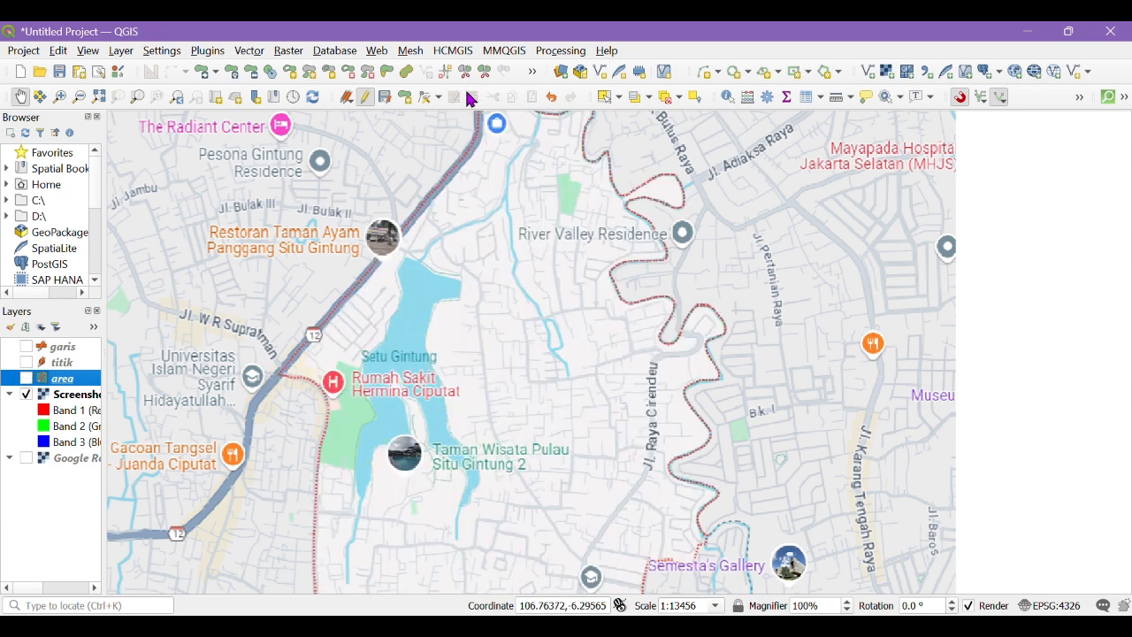
pyautogui.scroll(-1, 634, 290)
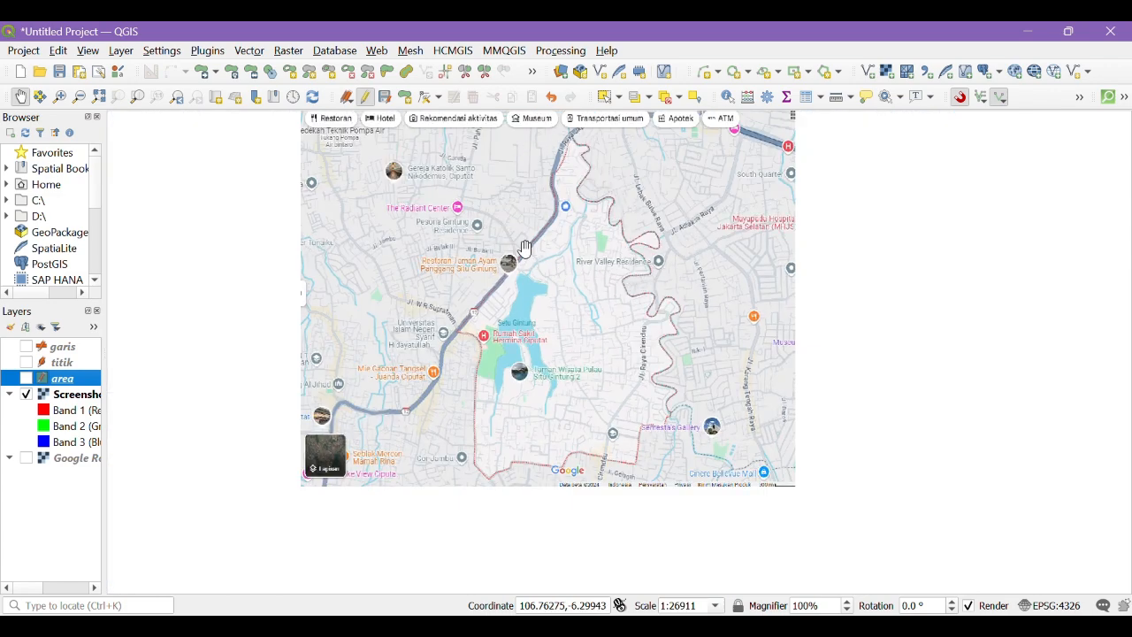
pyautogui.click(470, 76)
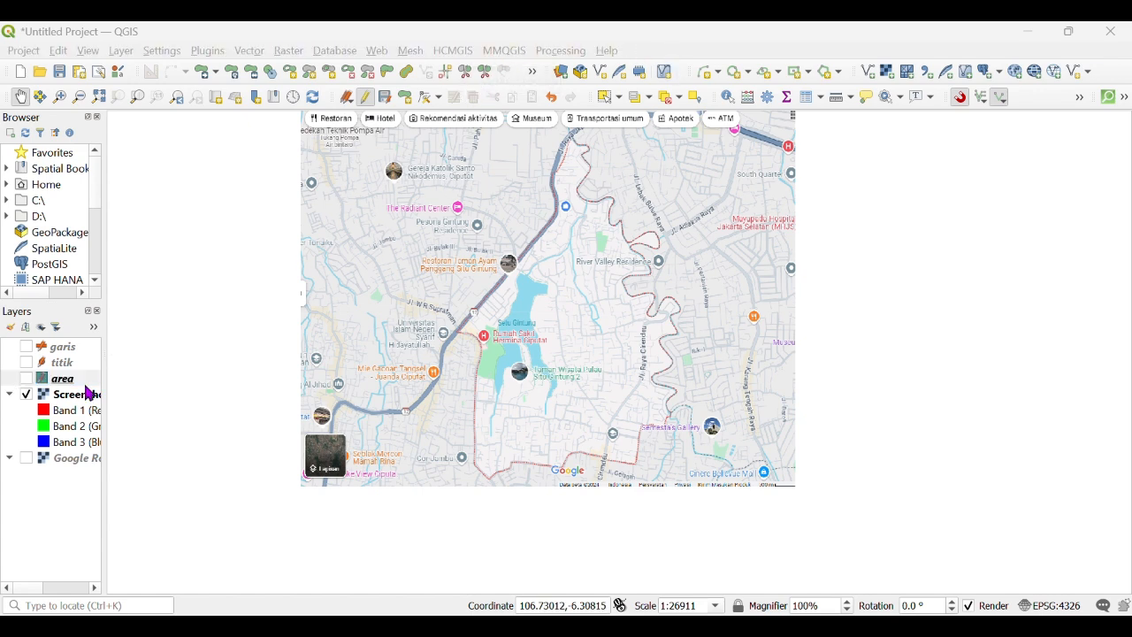
pyautogui.click(27, 377)
pyautogui.doubleClick(46, 385)
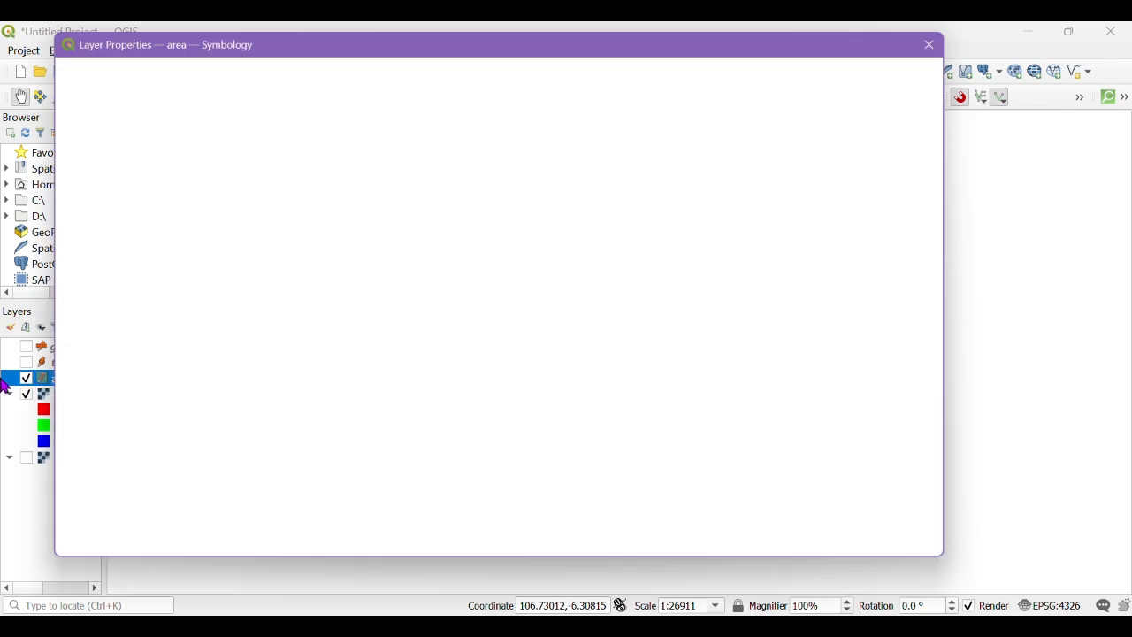
pyautogui.click(952, 33)
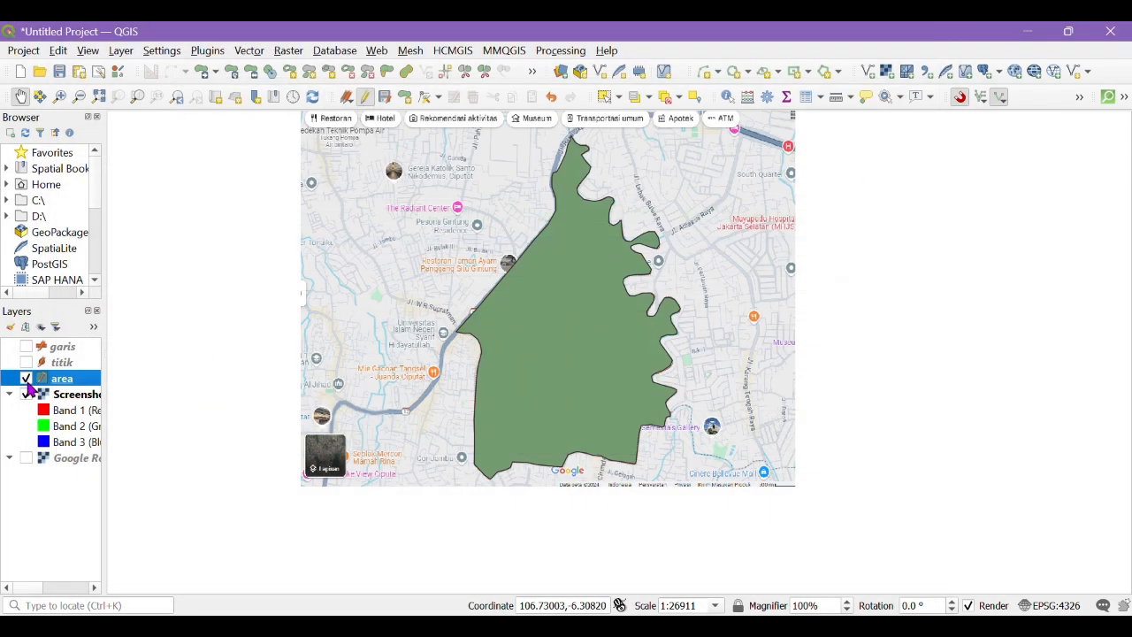
pyautogui.click(28, 380)
pyautogui.moveTo(645, 214); pyautogui.dragTo(632, 272)
pyautogui.click(74, 384)
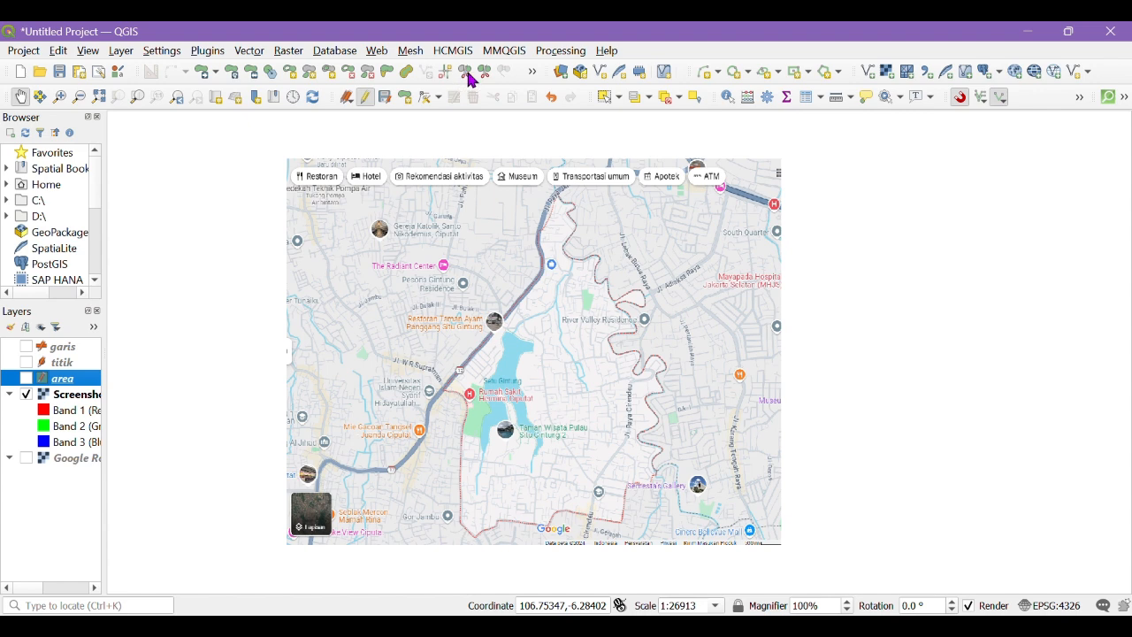
pyautogui.click(551, 46)
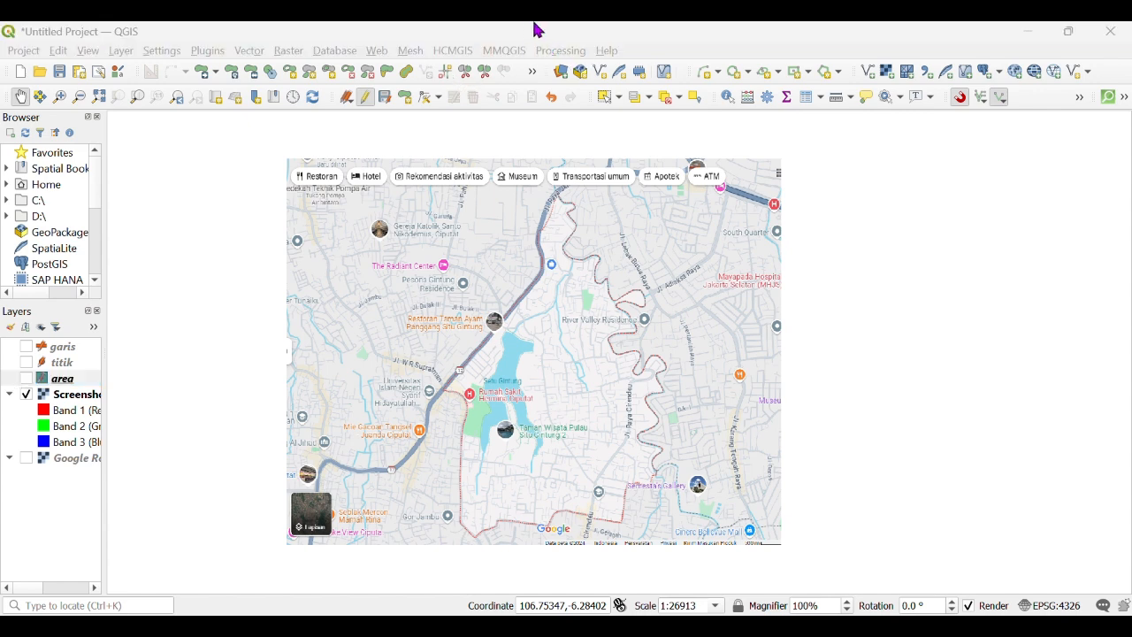
pyautogui.click(403, 38)
pyautogui.doubleClick(362, 44)
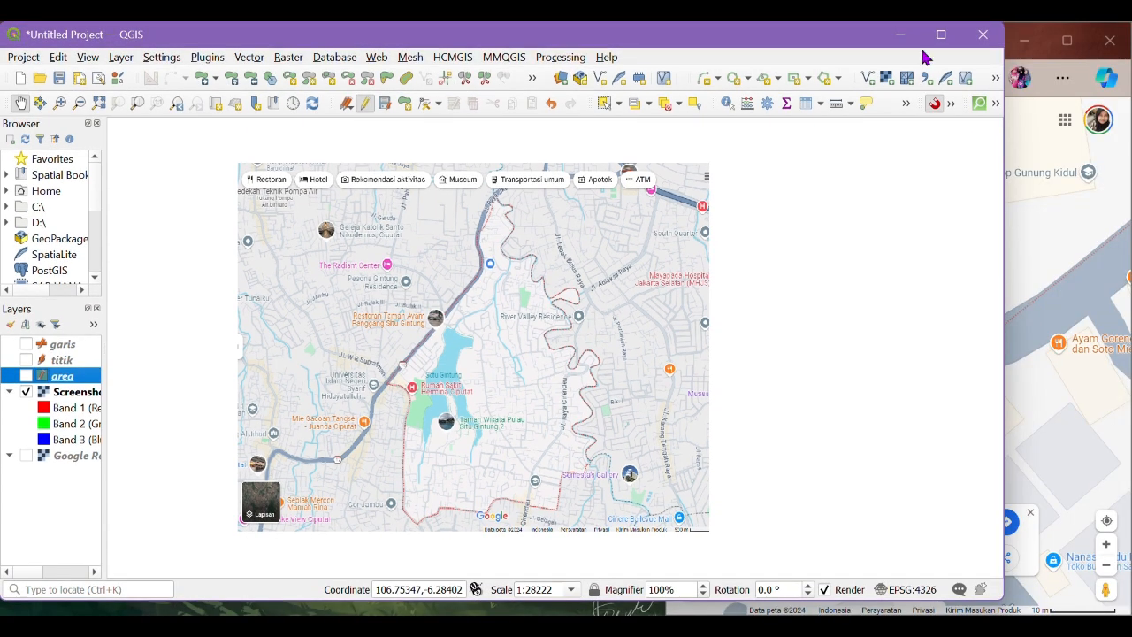
pyautogui.click(940, 35)
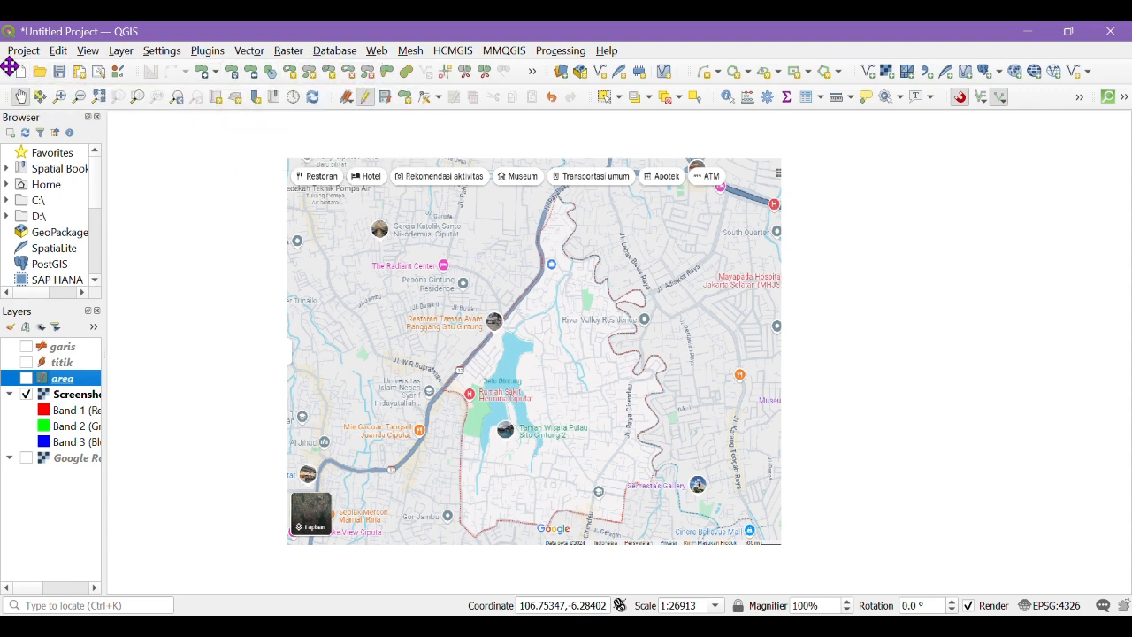
# Move the advanced digitizing tools to where they are all accessible and activate Split Features
pyautogui.moveTo(138, 72); pyautogui.dragTo(70, 96)
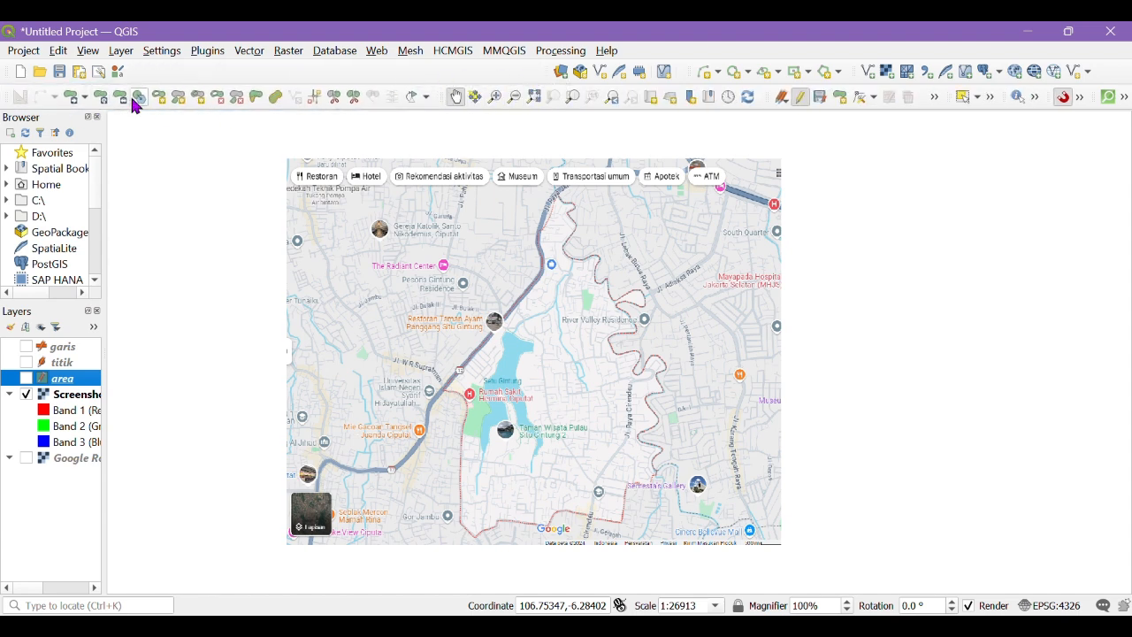
pyautogui.click(333, 97)
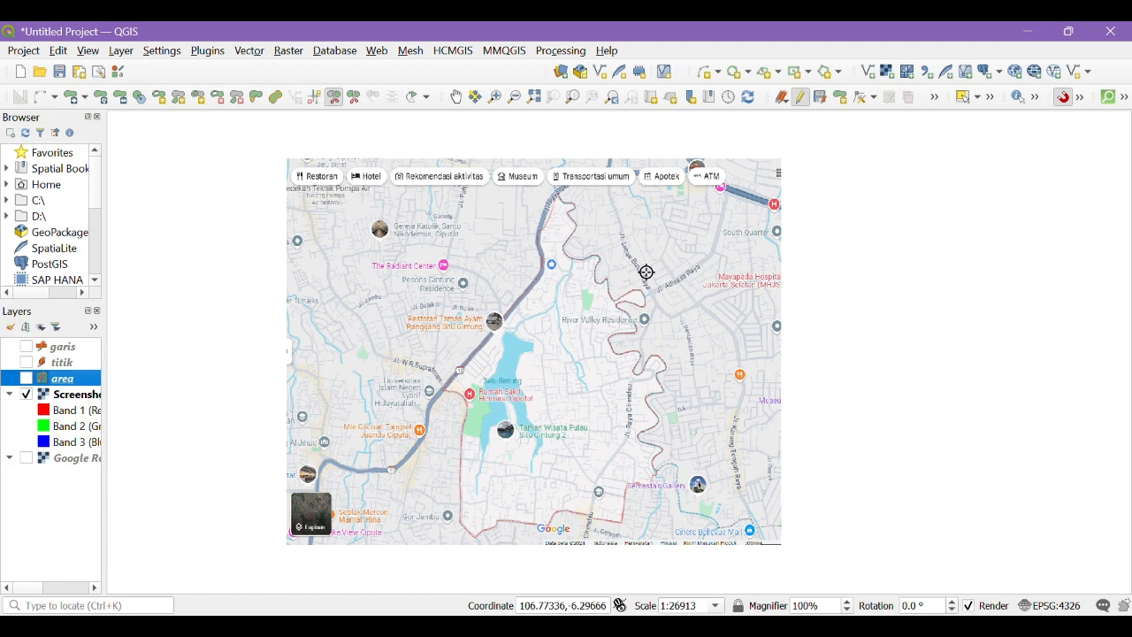
pyautogui.click(519, 256)
pyautogui.scroll(1, 520, 256)
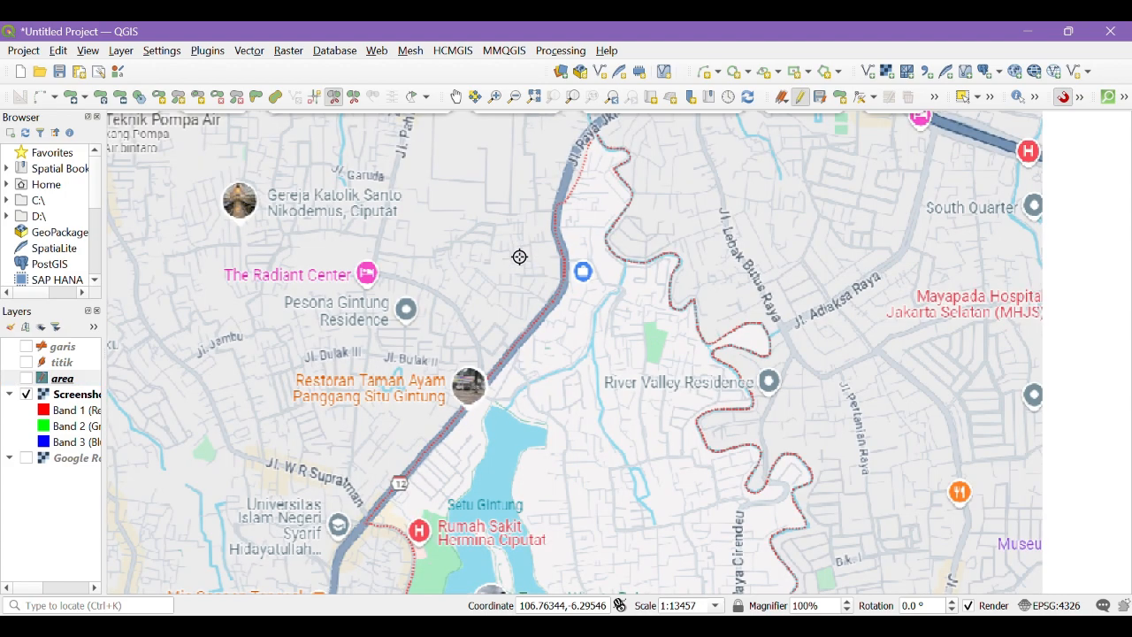
pyautogui.scroll(1, 519, 256)
pyautogui.rightClick(519, 257)
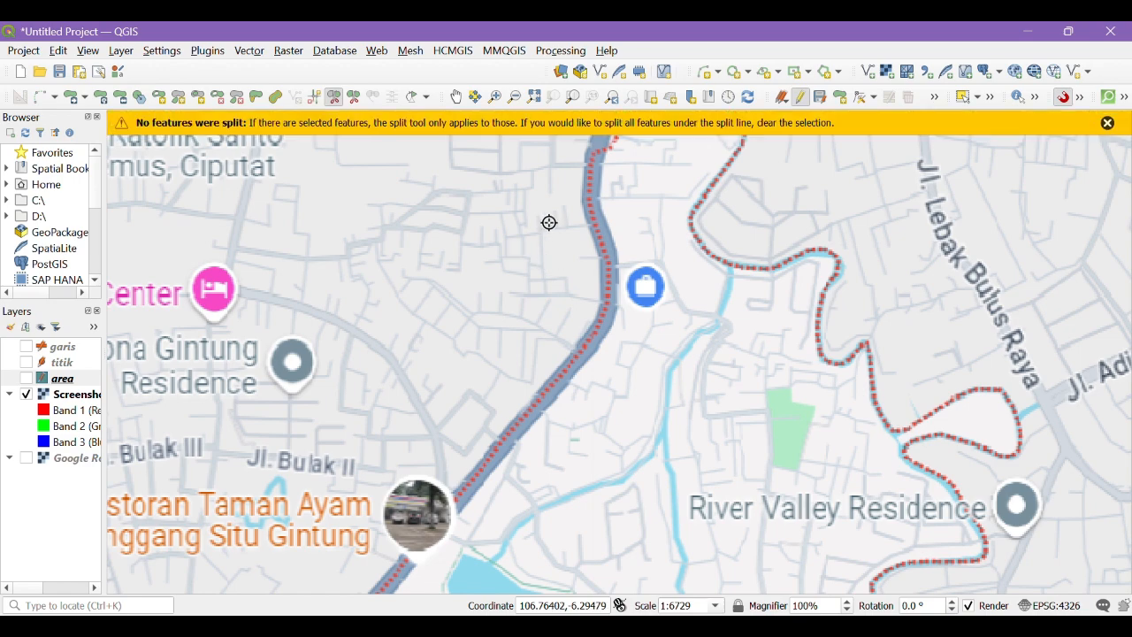
pyautogui.click(1108, 123)
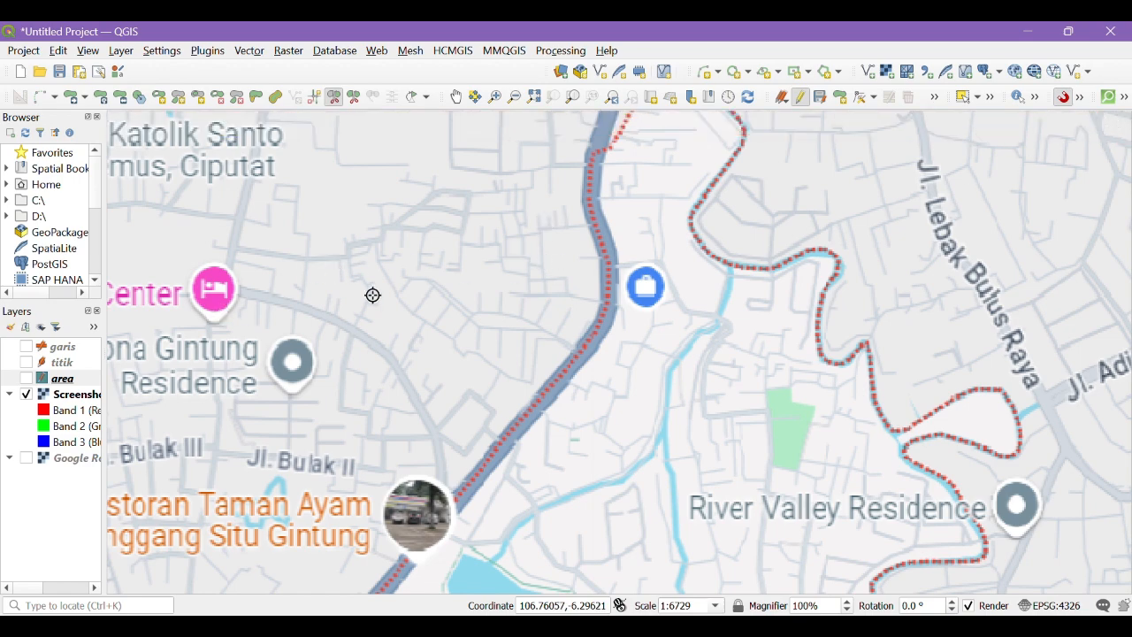
# Show the area layer and split its polygon with a west-east line across the base of the narrow northern section
pyautogui.scroll(-1, 521, 261)
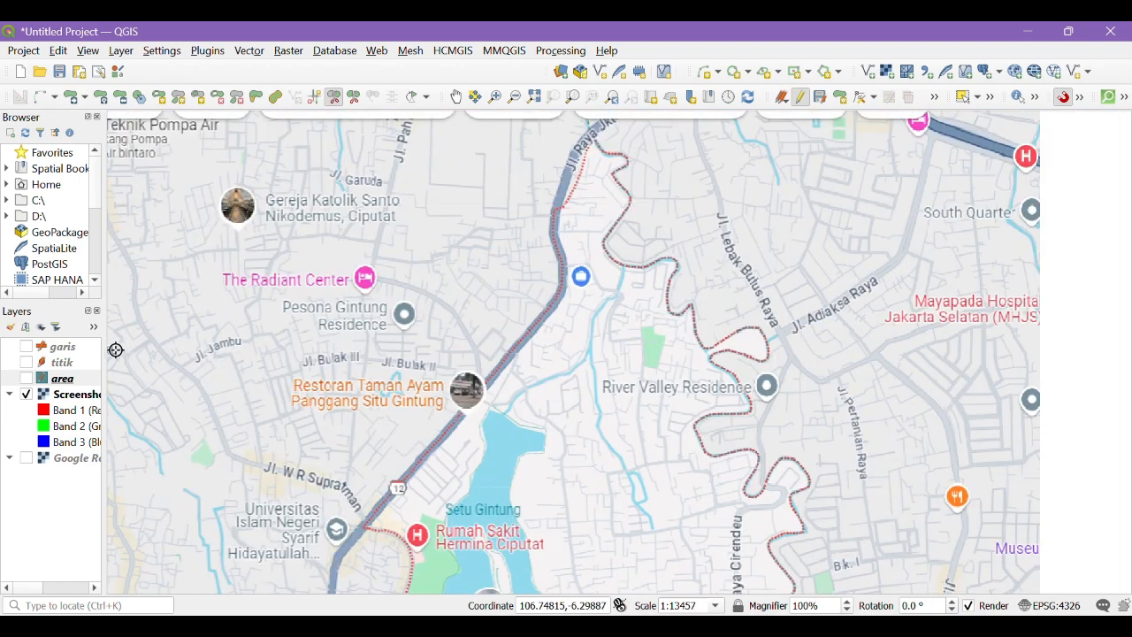
pyautogui.click(27, 378)
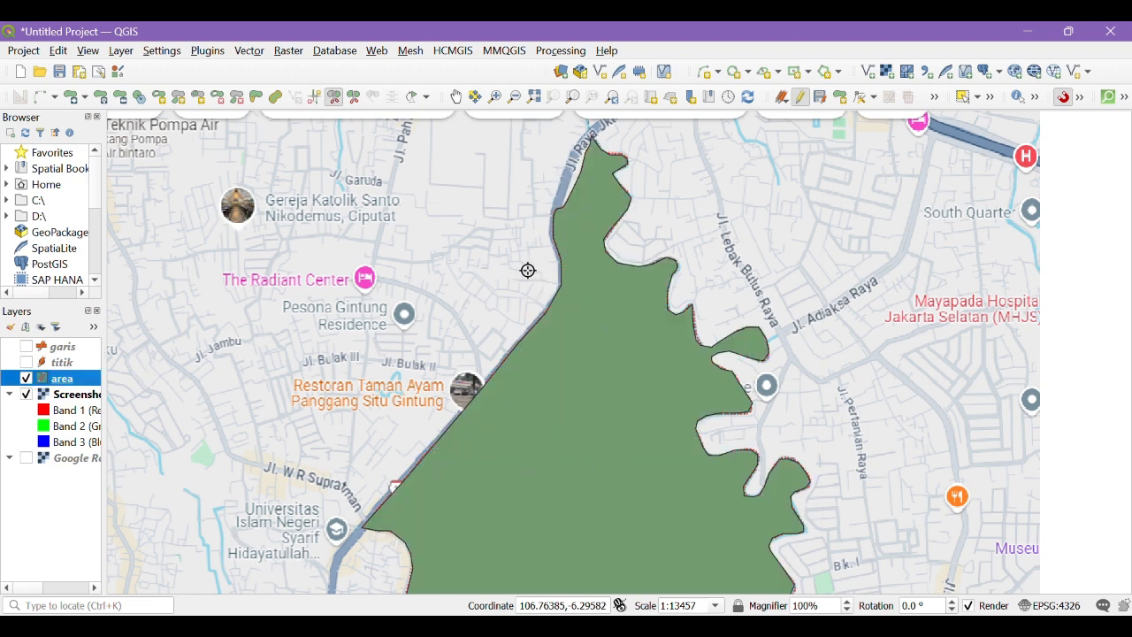
pyautogui.click(492, 257)
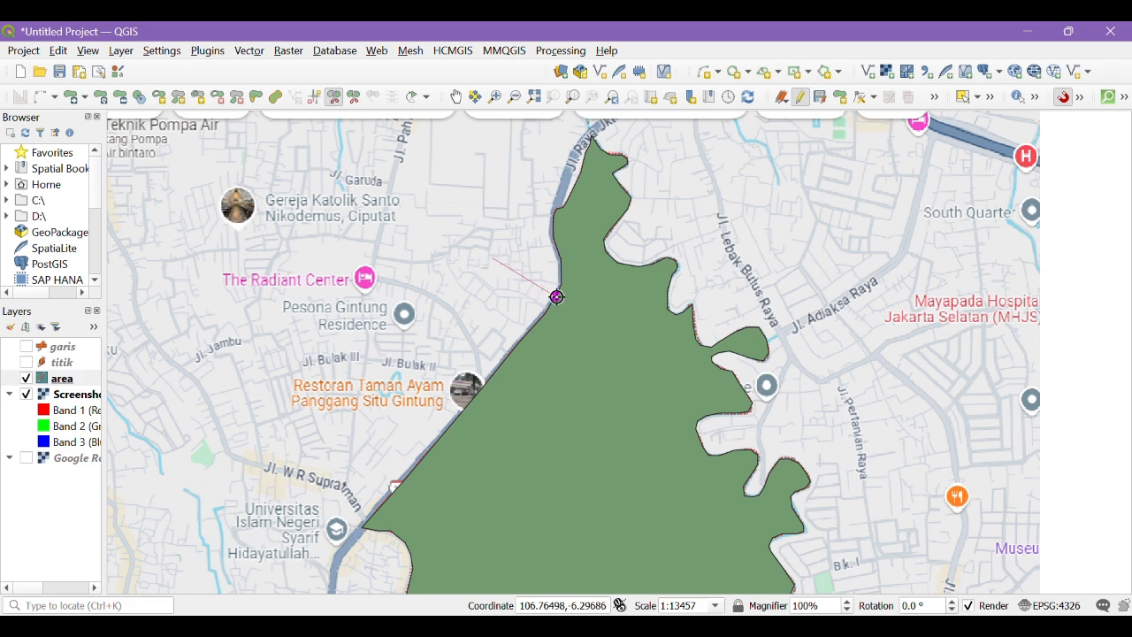
pyautogui.click(633, 306)
pyautogui.click(685, 293)
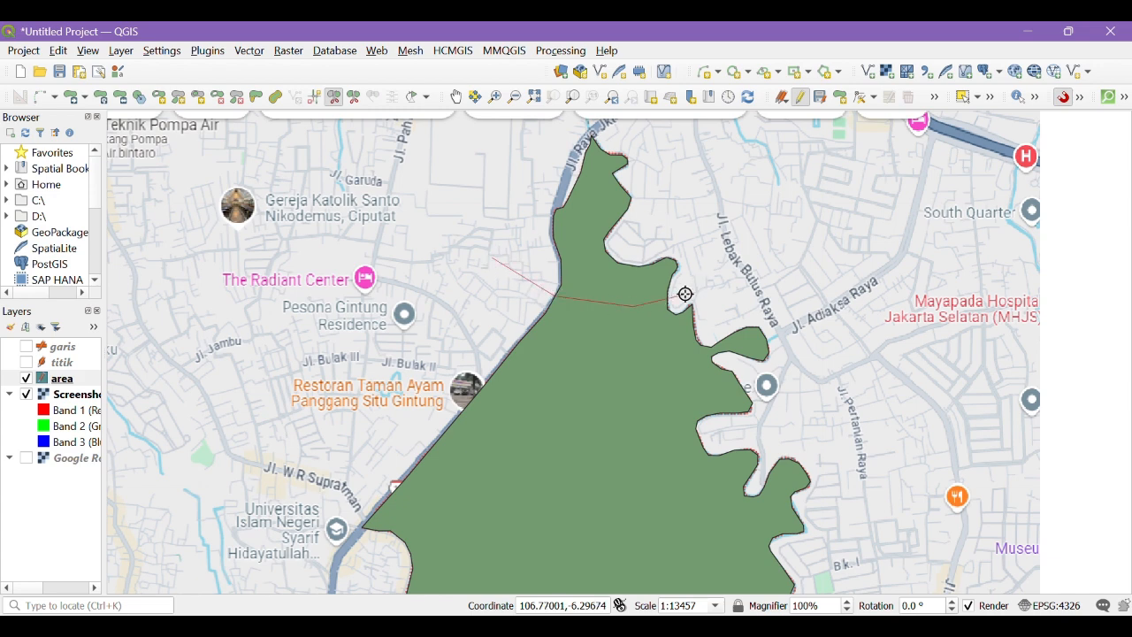
pyautogui.rightClick(755, 258)
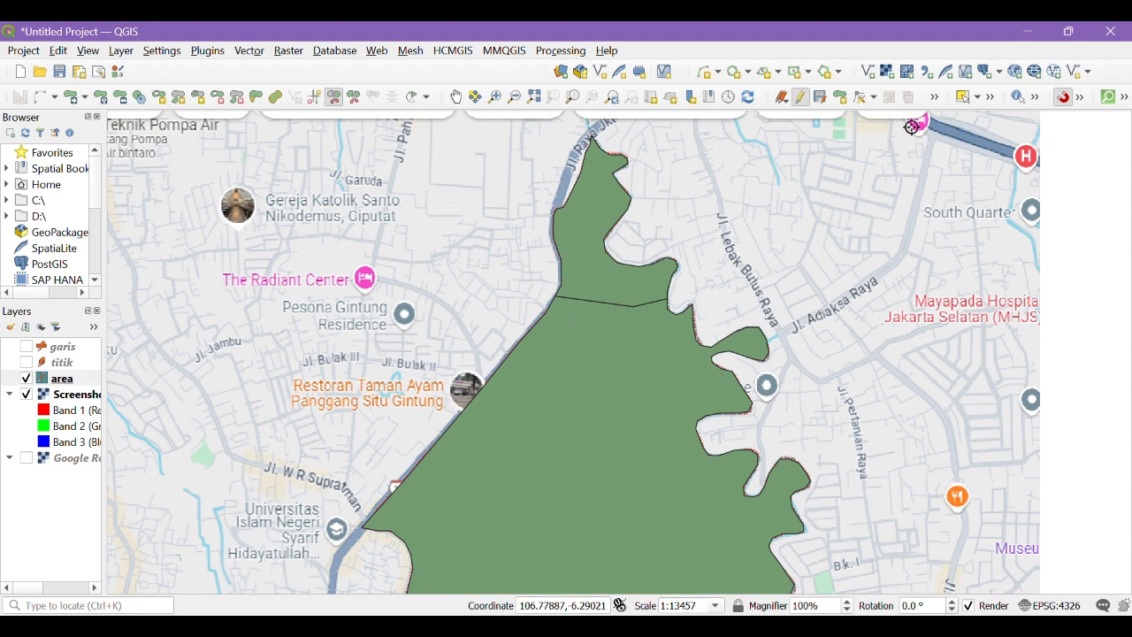
# Make the selection tools accessible and select the southern and northern parts of the area polygon alternately to check the split
pyautogui.moveTo(949, 97); pyautogui.dragTo(303, 73)
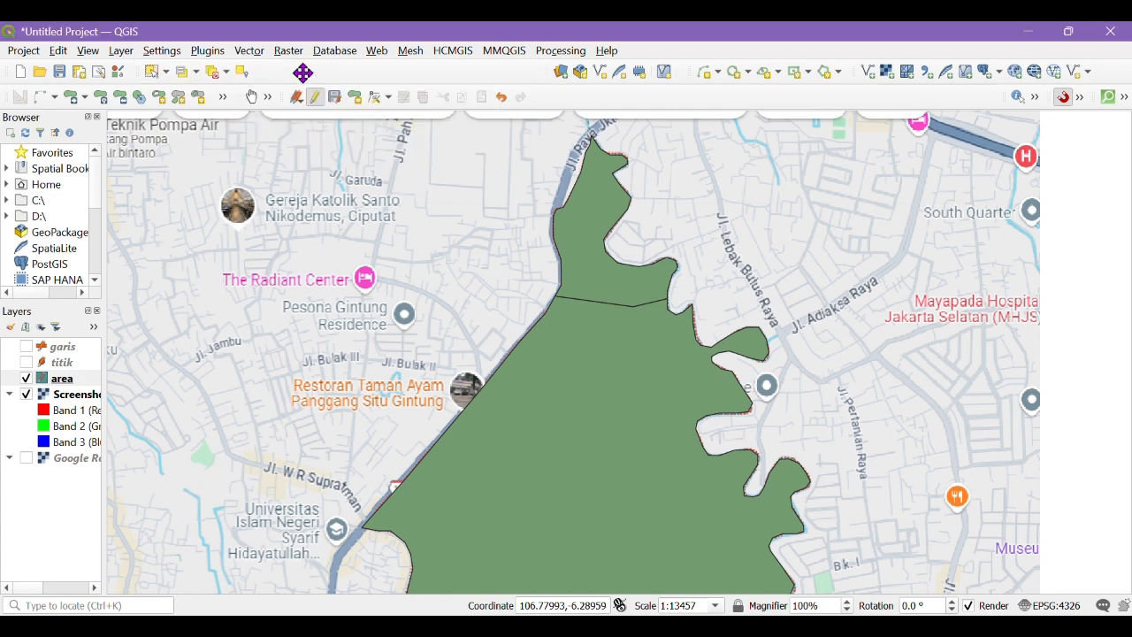
pyautogui.click(157, 73)
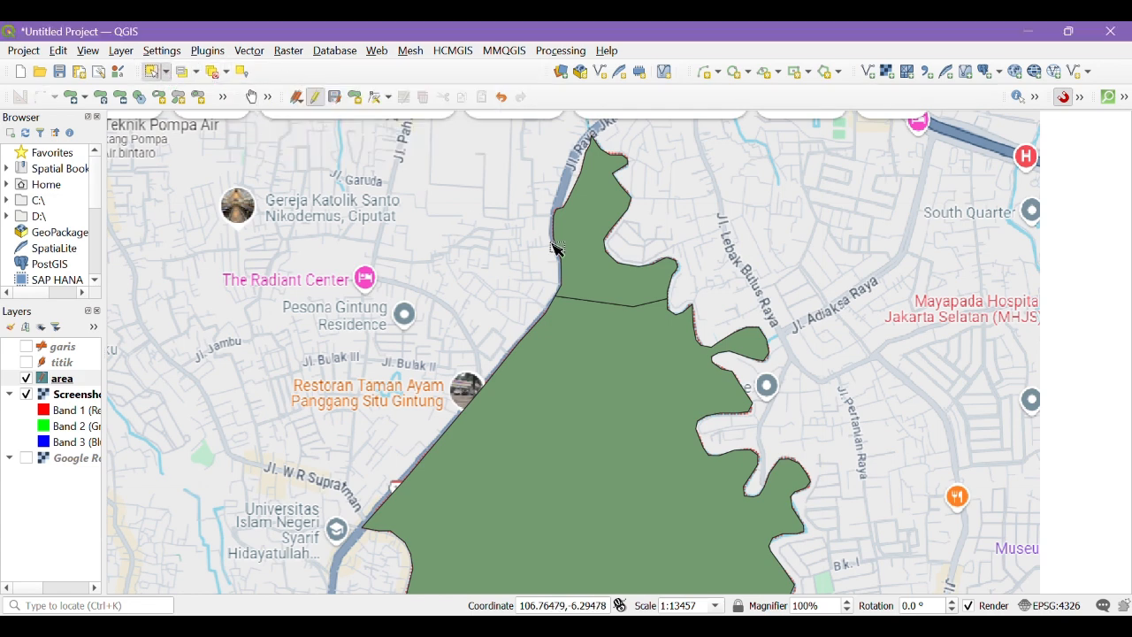
pyautogui.click(617, 264)
pyautogui.click(597, 380)
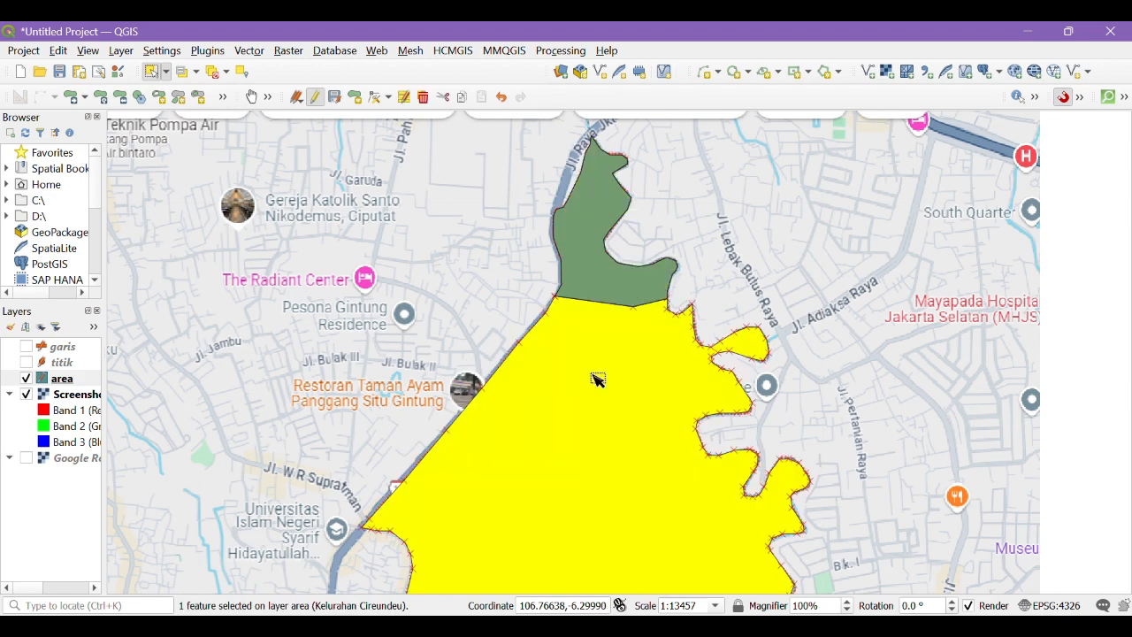
pyautogui.click(607, 287)
pyautogui.click(597, 343)
pyautogui.click(610, 279)
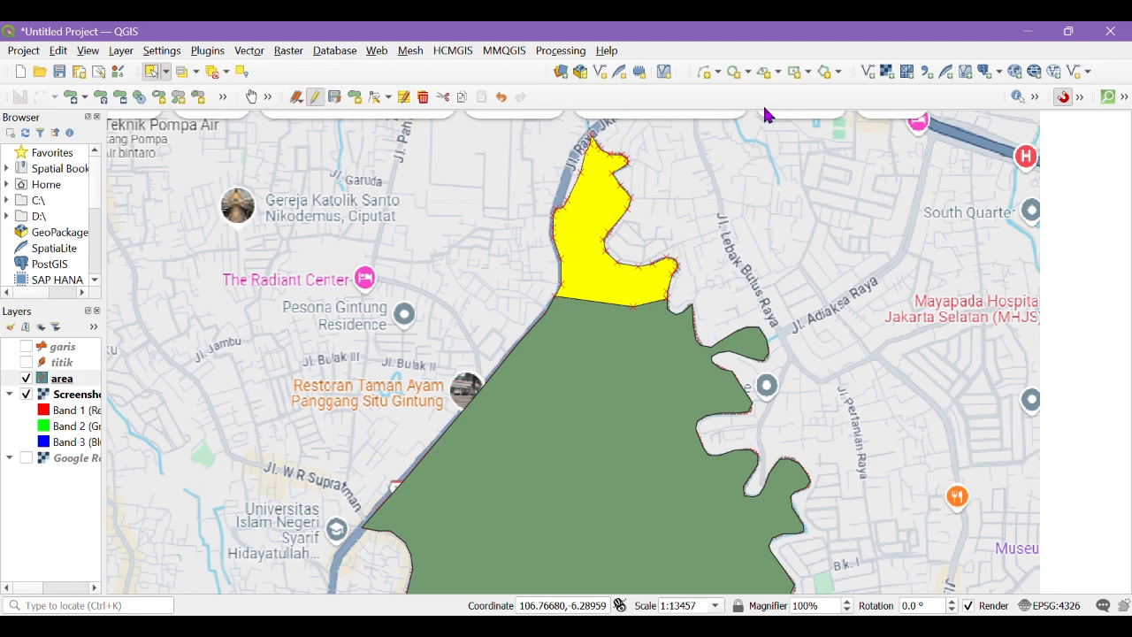
# Open the area layer's attribute table in form view and place it beside the map so both polygon parts remain in sight
pyautogui.click(1035, 97)
pyautogui.moveTo(796, 95); pyautogui.dragTo(570, 103)
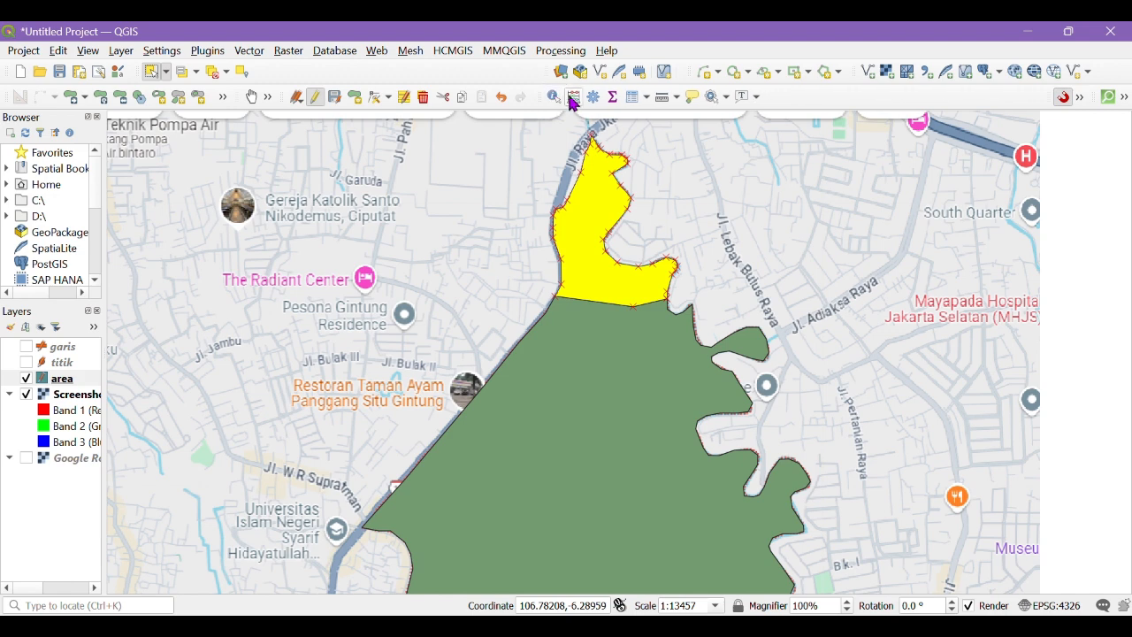
pyautogui.click(632, 103)
pyautogui.moveTo(597, 166); pyautogui.dragTo(951, 73)
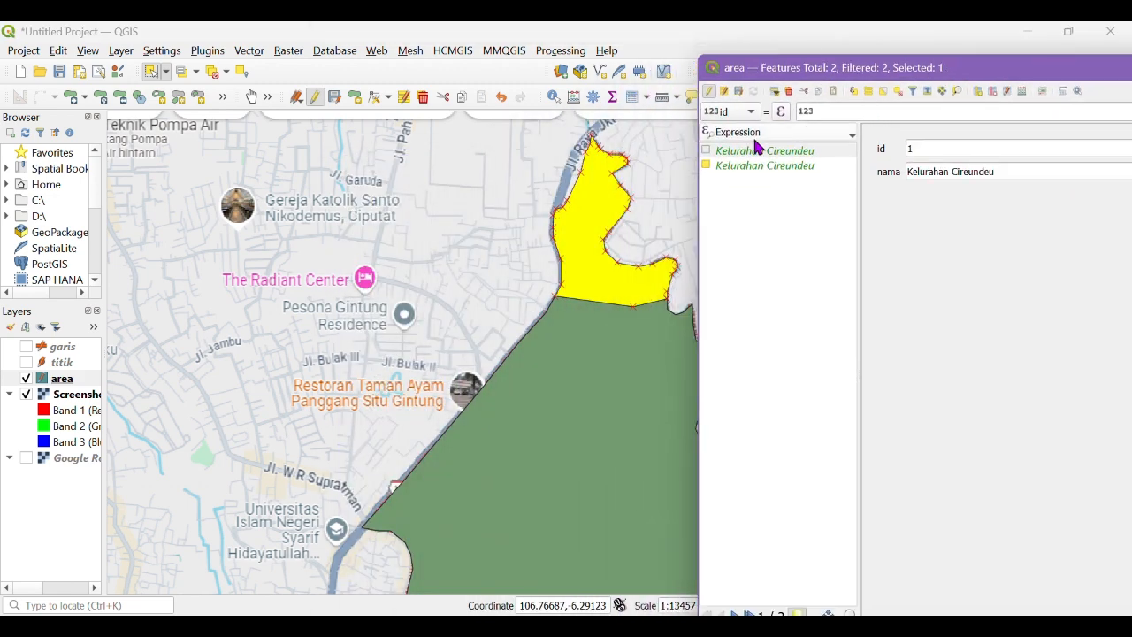
pyautogui.moveTo(694, 154); pyautogui.dragTo(939, 174)
pyautogui.moveTo(1061, 71); pyautogui.dragTo(835, 81)
pyautogui.moveTo(712, 236); pyautogui.dragTo(814, 237)
pyautogui.moveTo(967, 86); pyautogui.dragTo(894, 87)
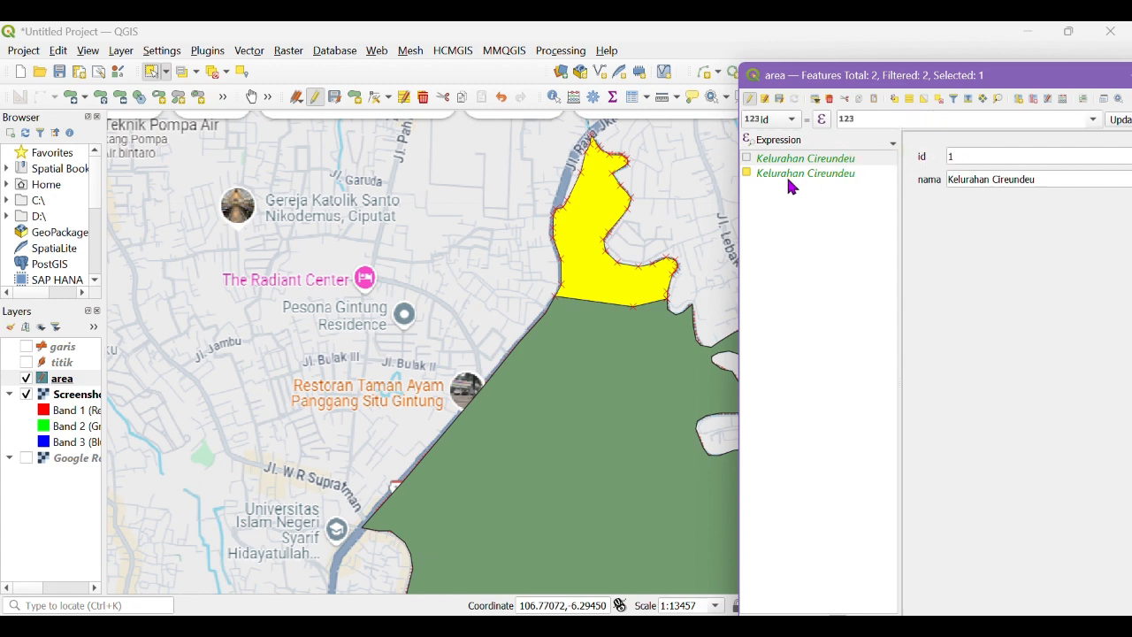
# Check which polygon part on the map belongs to each Kelurahan Cireundeu record in the attribute table
pyautogui.click(749, 160)
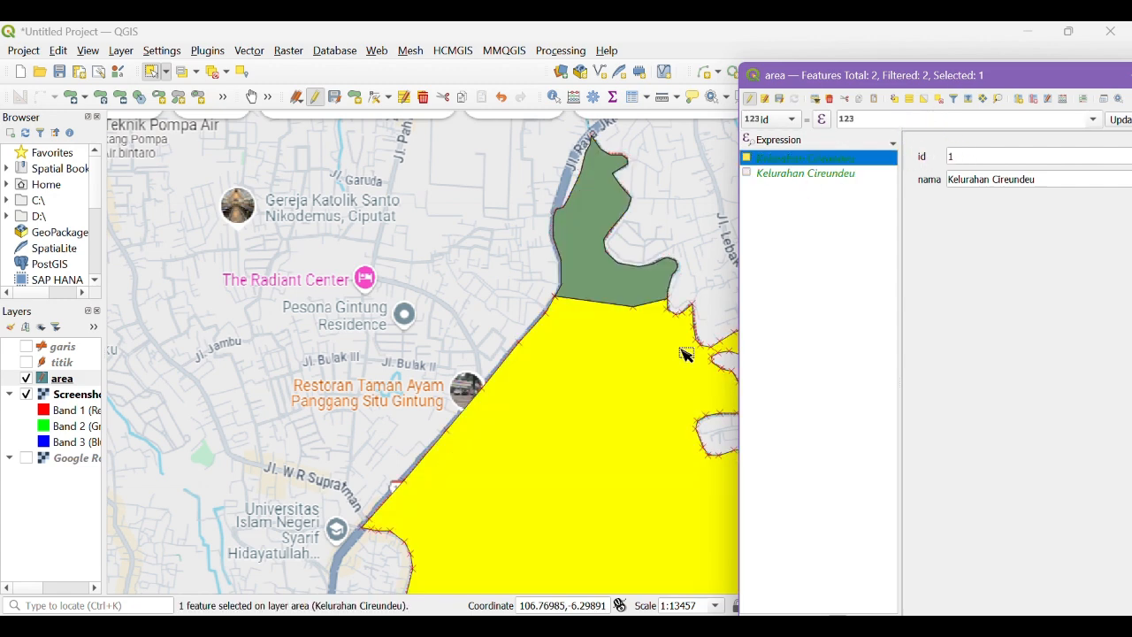
pyautogui.click(838, 174)
pyautogui.click(839, 160)
pyautogui.click(822, 172)
pyautogui.click(826, 158)
# Change the nama of the southern polygon part's record to RW 01
pyautogui.click(1002, 156)
pyautogui.moveTo(1031, 180); pyautogui.dragTo(948, 180)
pyautogui.write('R')
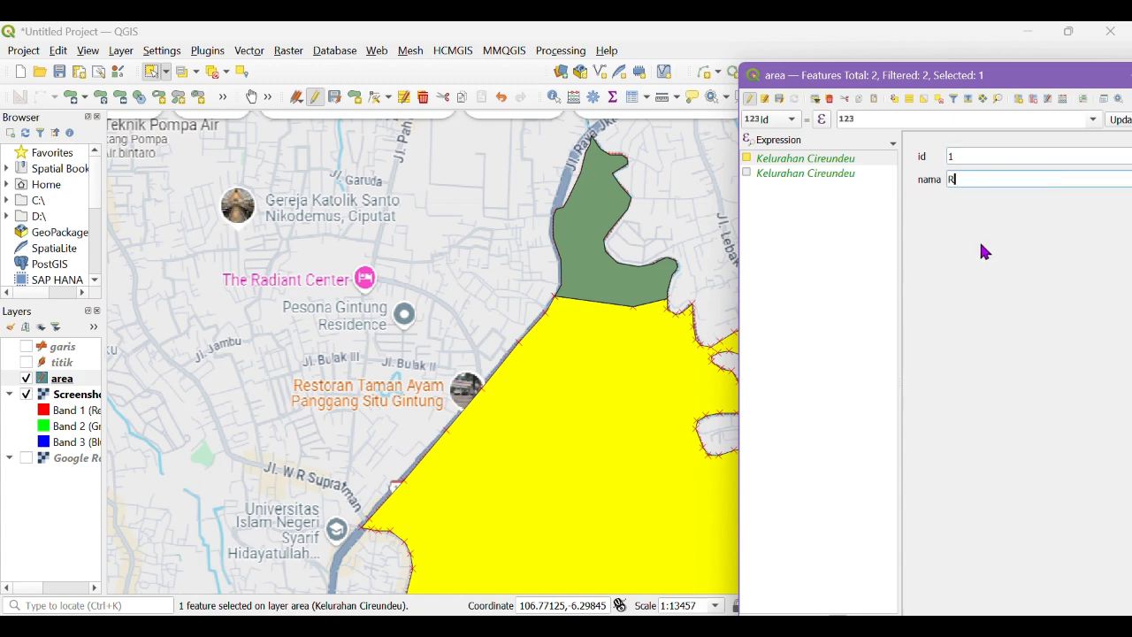
pyautogui.write('W 01')
# Set the northern polygon part's record to id 2 and nama RW 02
pyautogui.click(808, 172)
pyautogui.moveTo(969, 157); pyautogui.dragTo(932, 159)
pyautogui.write('2')
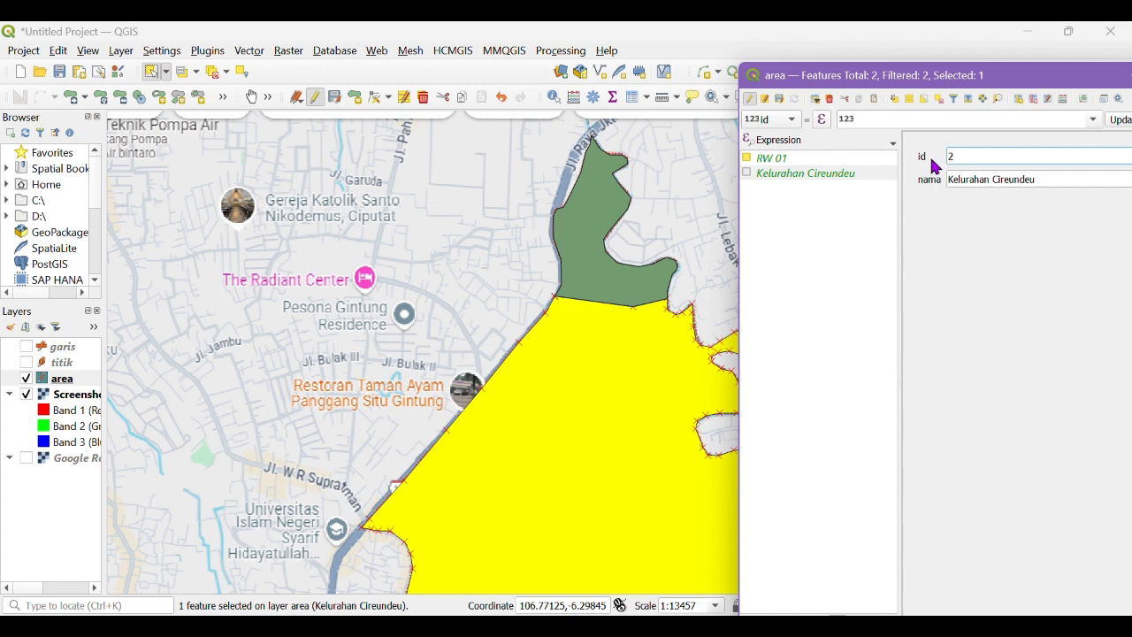
pyautogui.press('Tab')
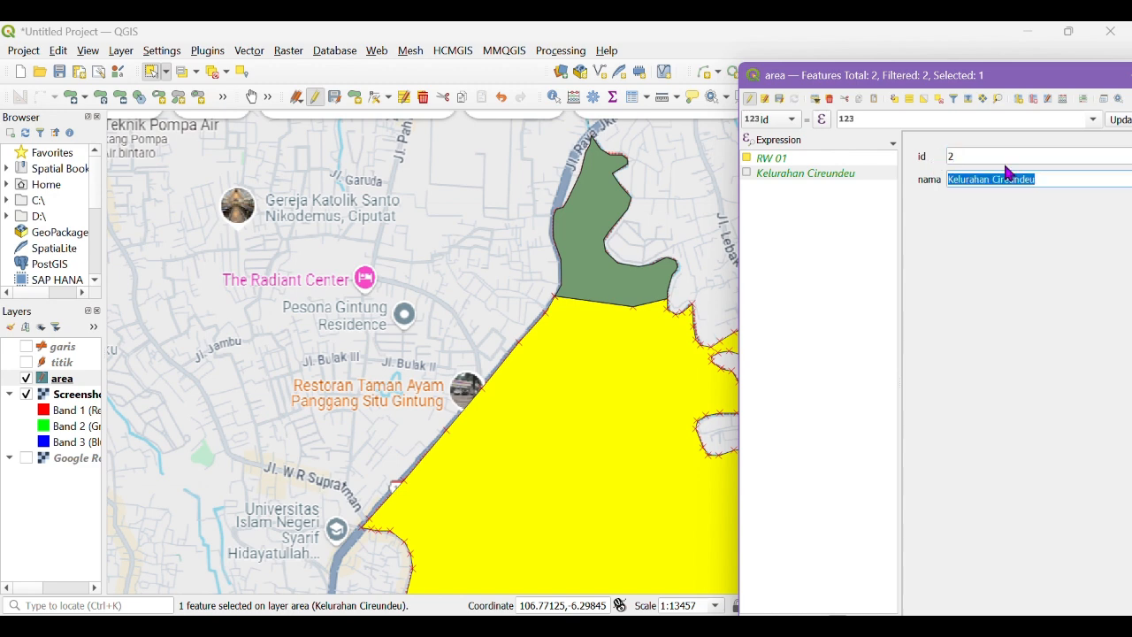
pyautogui.write('RW 02')
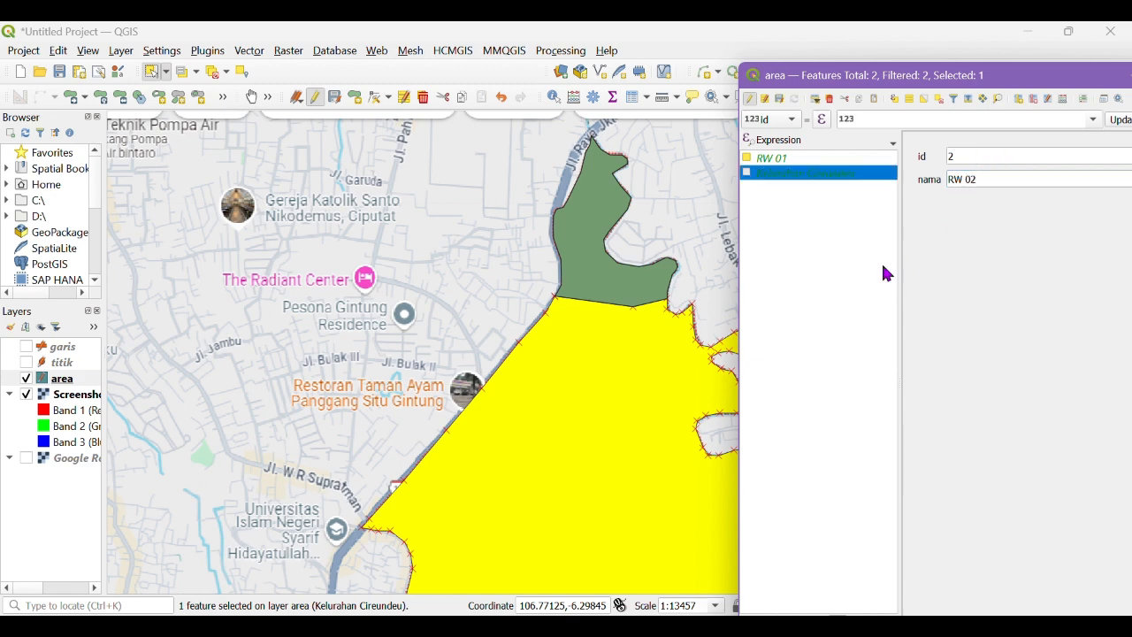
pyautogui.click(826, 139)
pyautogui.click(828, 168)
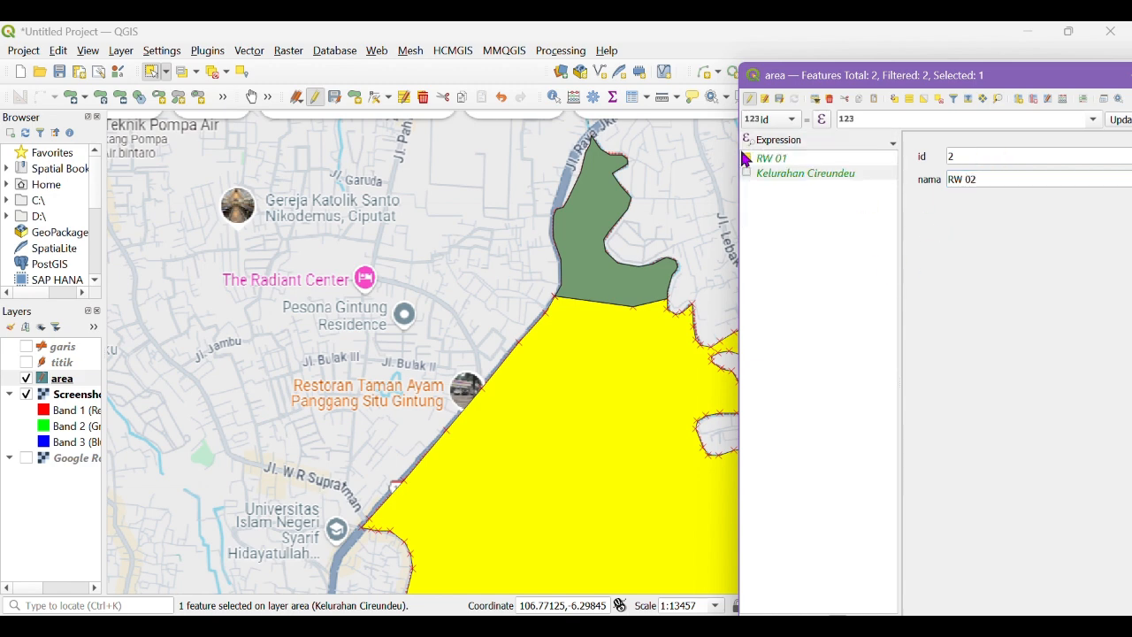
# Switch between the RW 01 and RW 02 records to compare each with its polygon part on the map
pyautogui.click(798, 159)
pyautogui.click(796, 173)
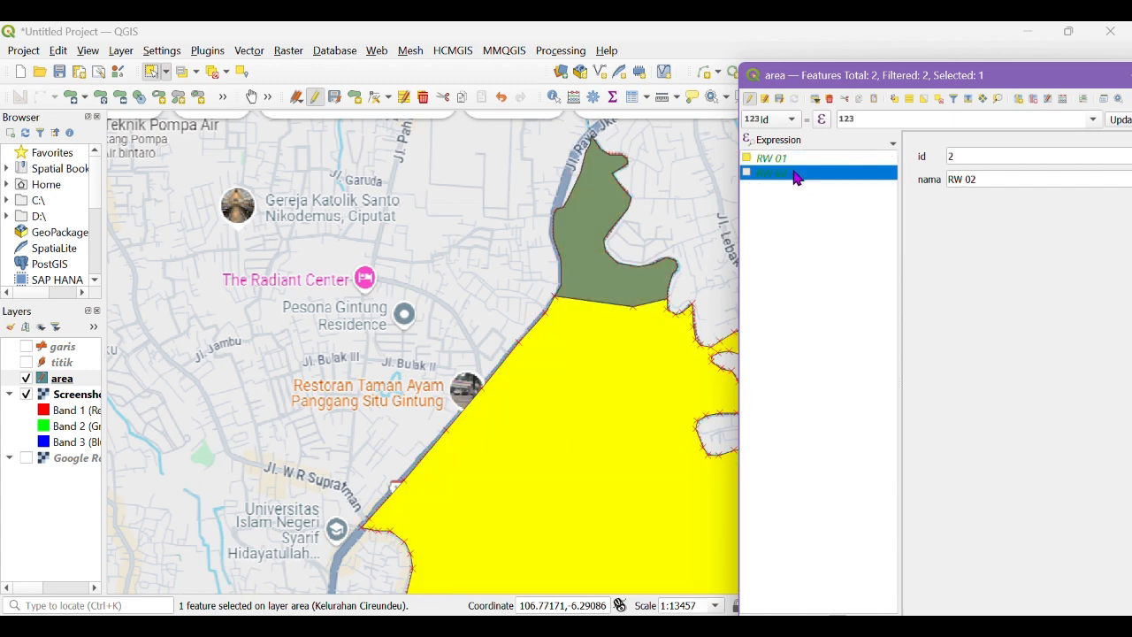
pyautogui.click(798, 159)
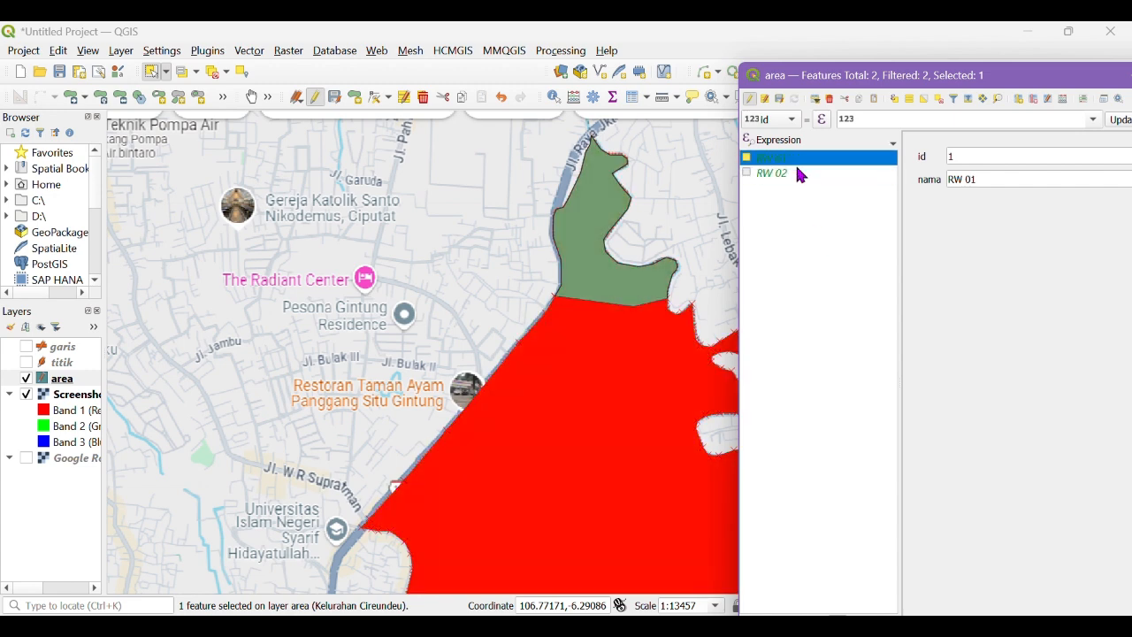
pyautogui.click(797, 174)
pyautogui.click(798, 160)
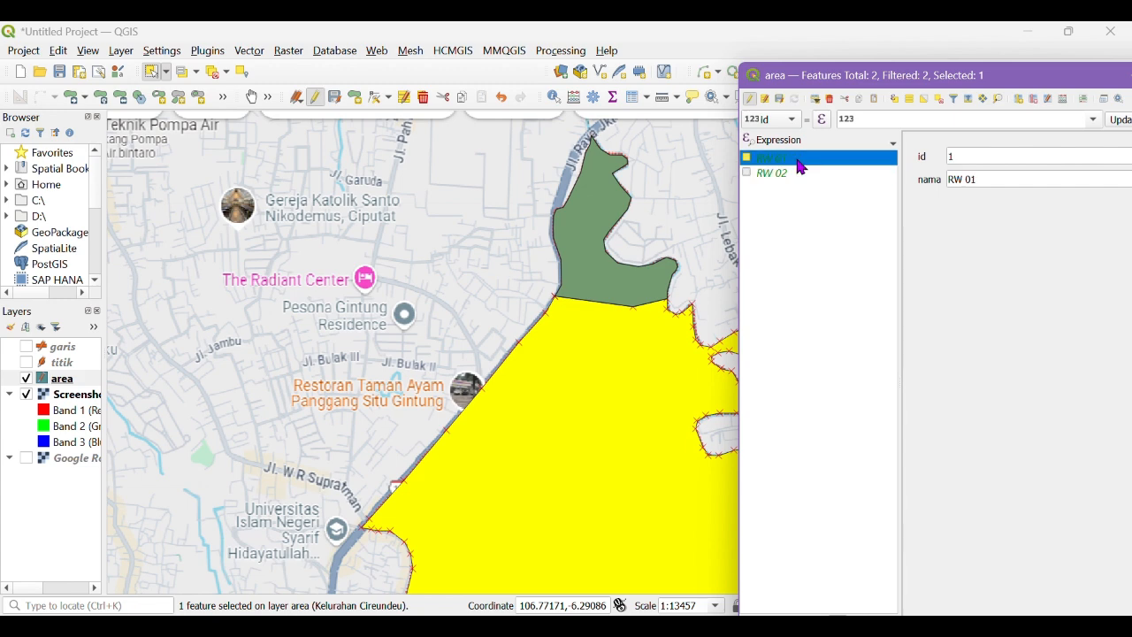
pyautogui.click(797, 175)
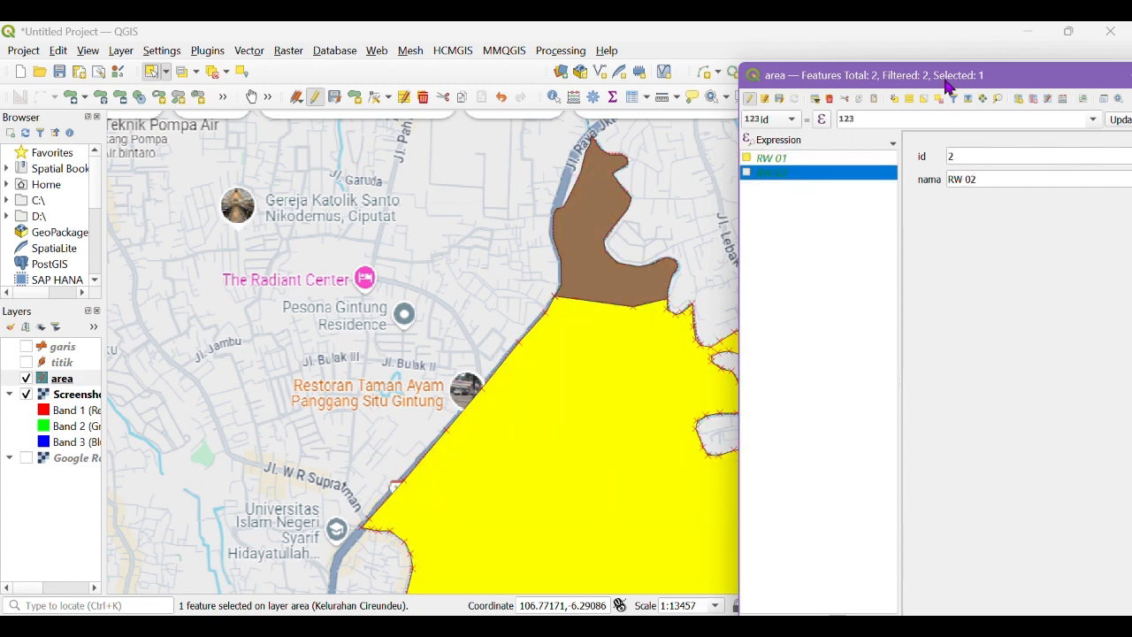
# Close the area layer's attribute table and clear the feature selection on the map
pyautogui.moveTo(796, 75); pyautogui.dragTo(793, 93)
pyautogui.moveTo(721, 92); pyautogui.dragTo(924, 80)
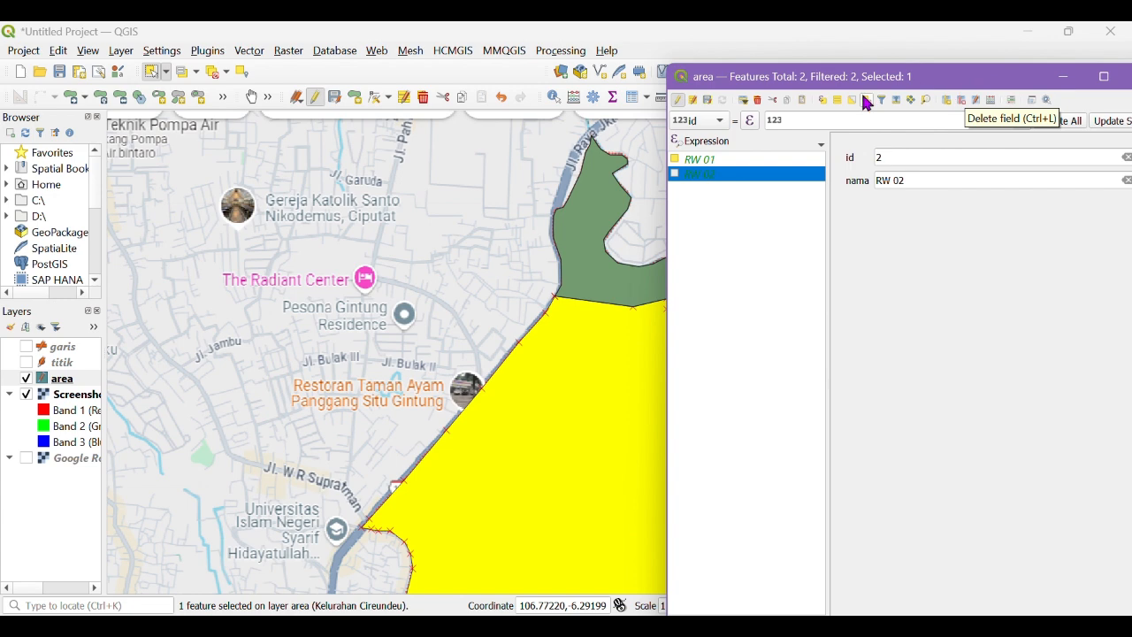
pyautogui.moveTo(928, 69); pyautogui.dragTo(626, 148)
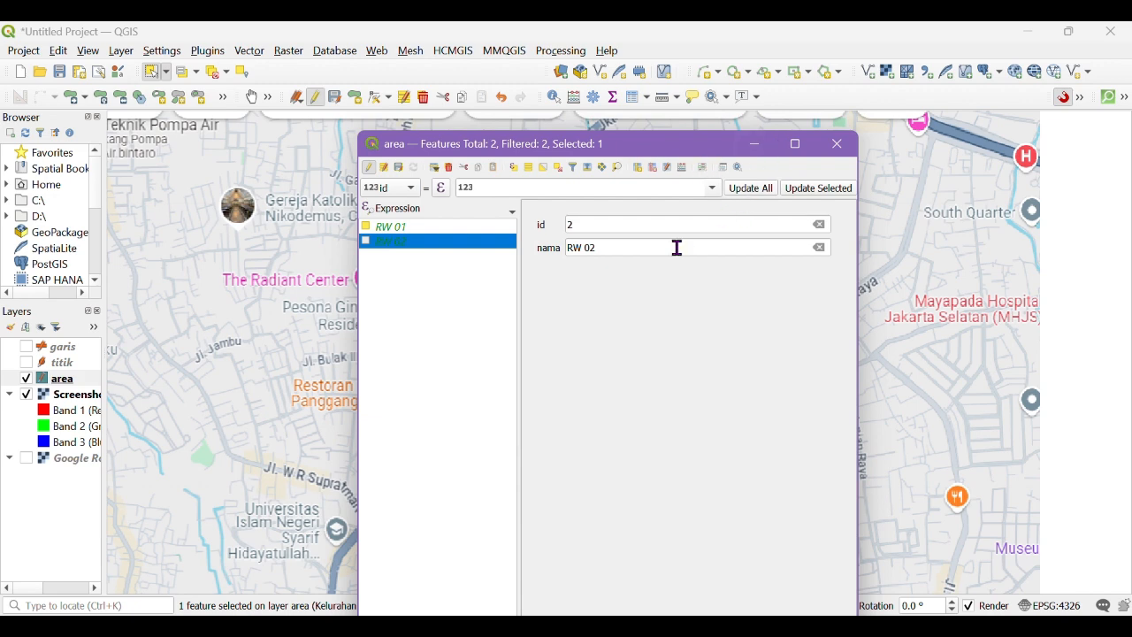
pyautogui.click(837, 143)
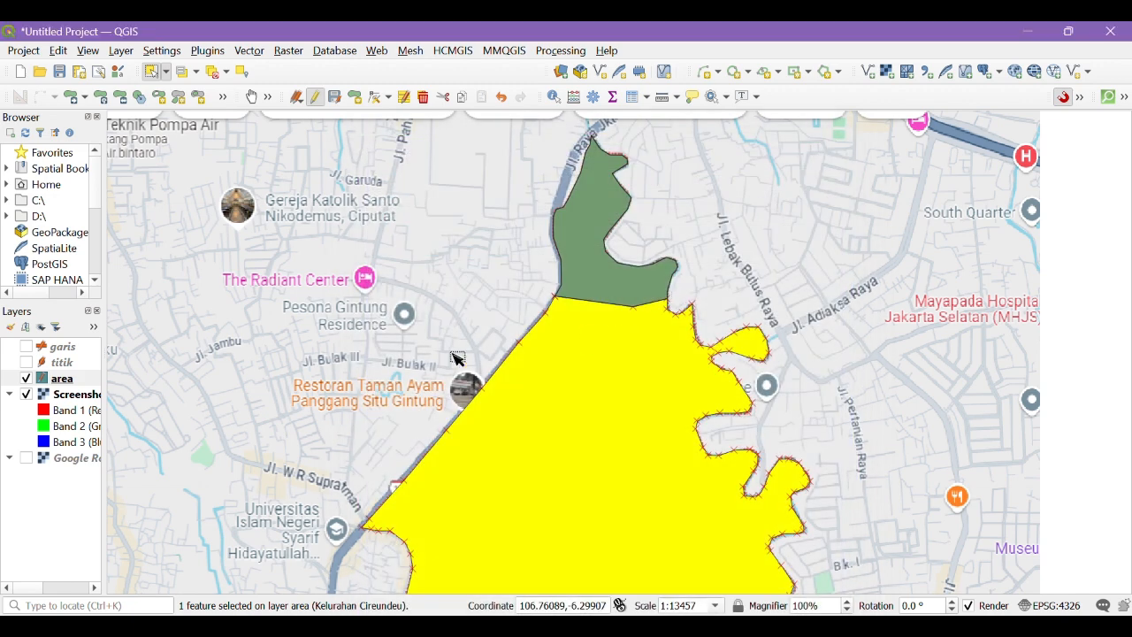
pyautogui.scroll(-1, 527, 368)
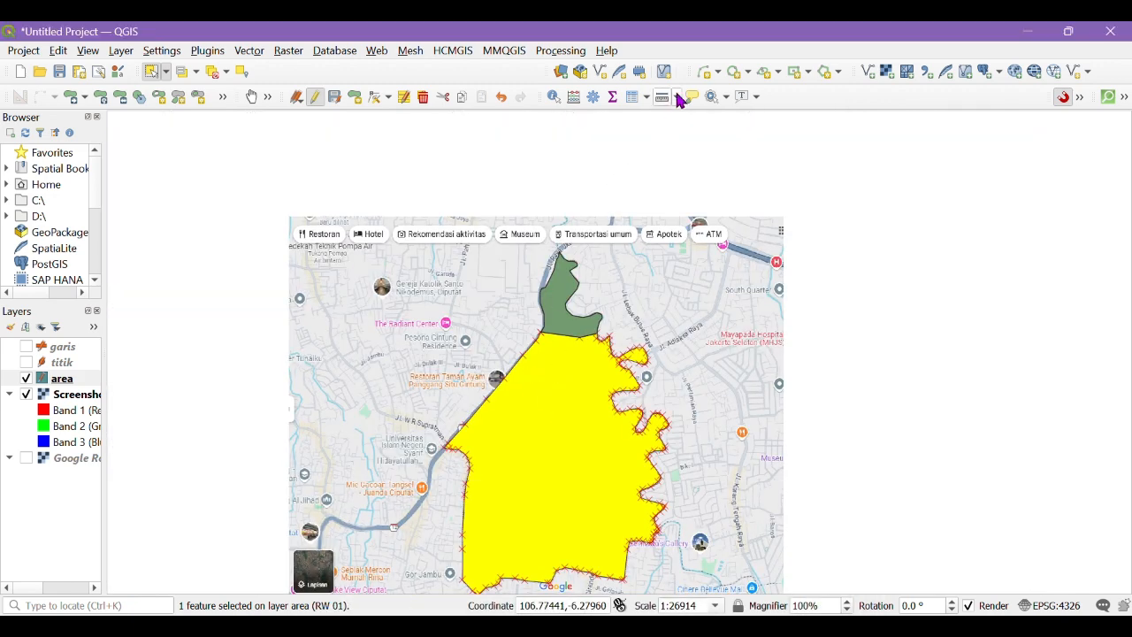
pyautogui.click(214, 80)
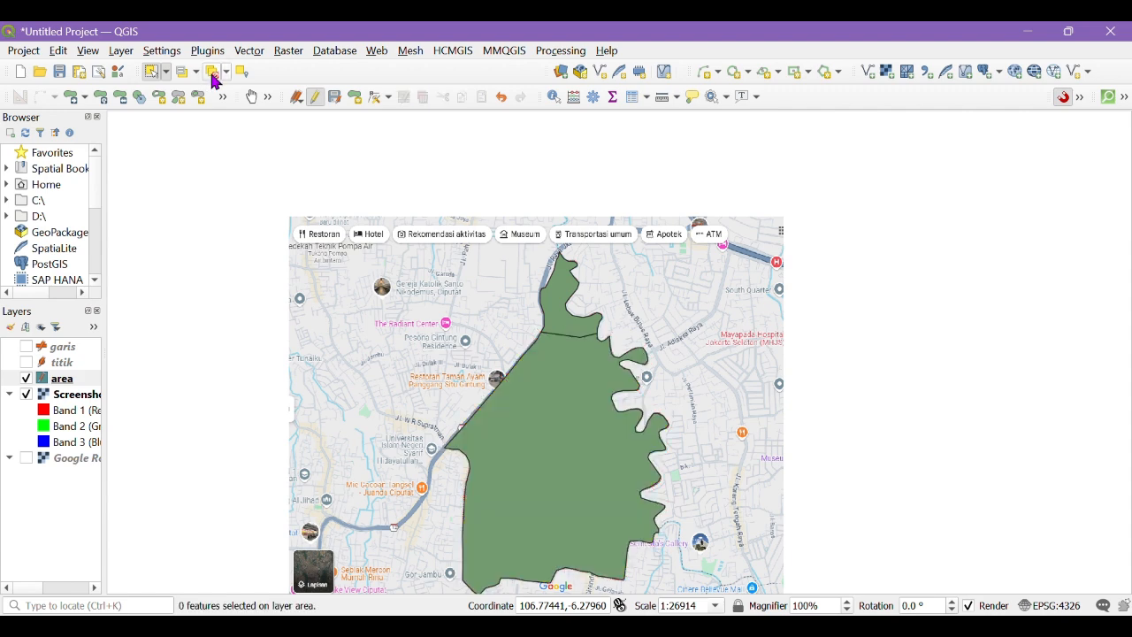
# Make the titik and garis layers visible together with the area layer on the map
pyautogui.click(26, 361)
pyautogui.click(26, 346)
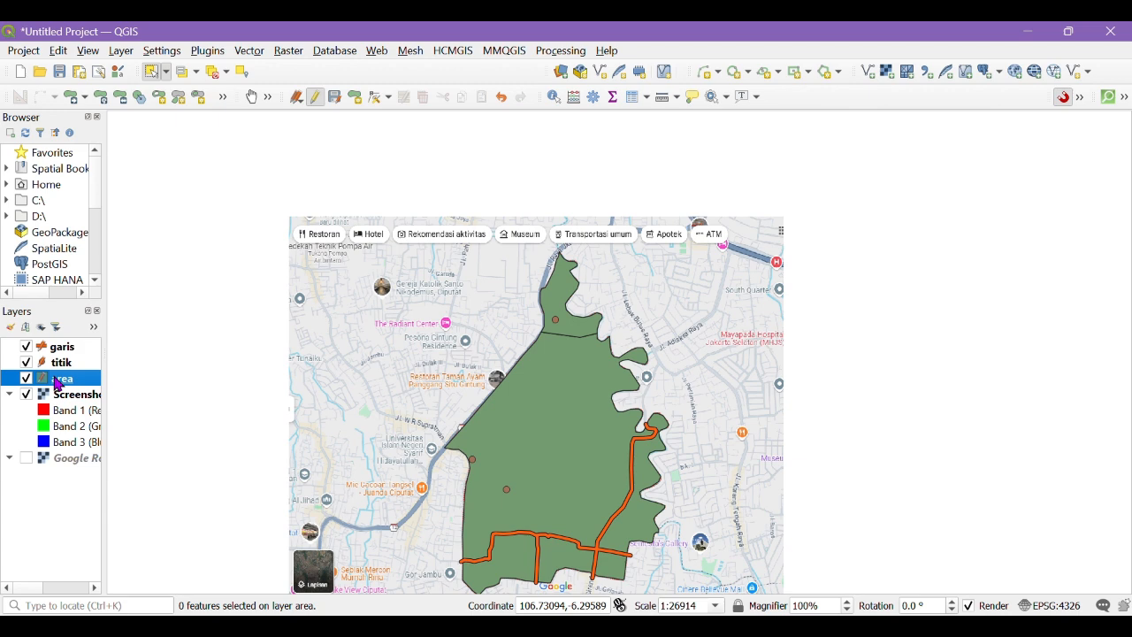
pyautogui.click(252, 97)
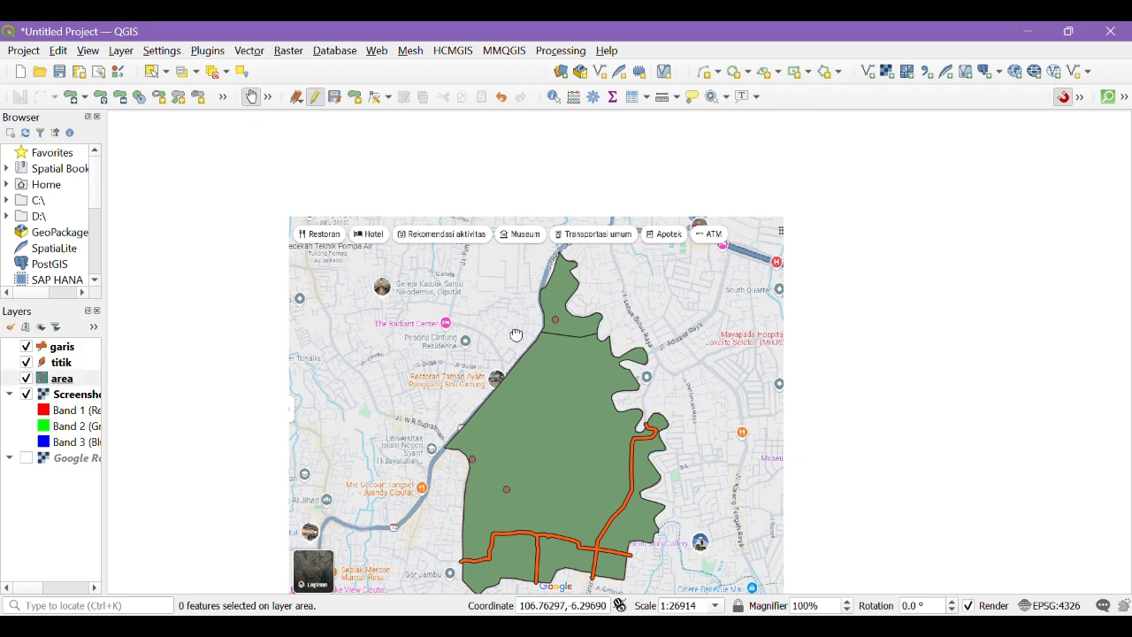
pyautogui.moveTo(517, 332); pyautogui.dragTo(506, 275)
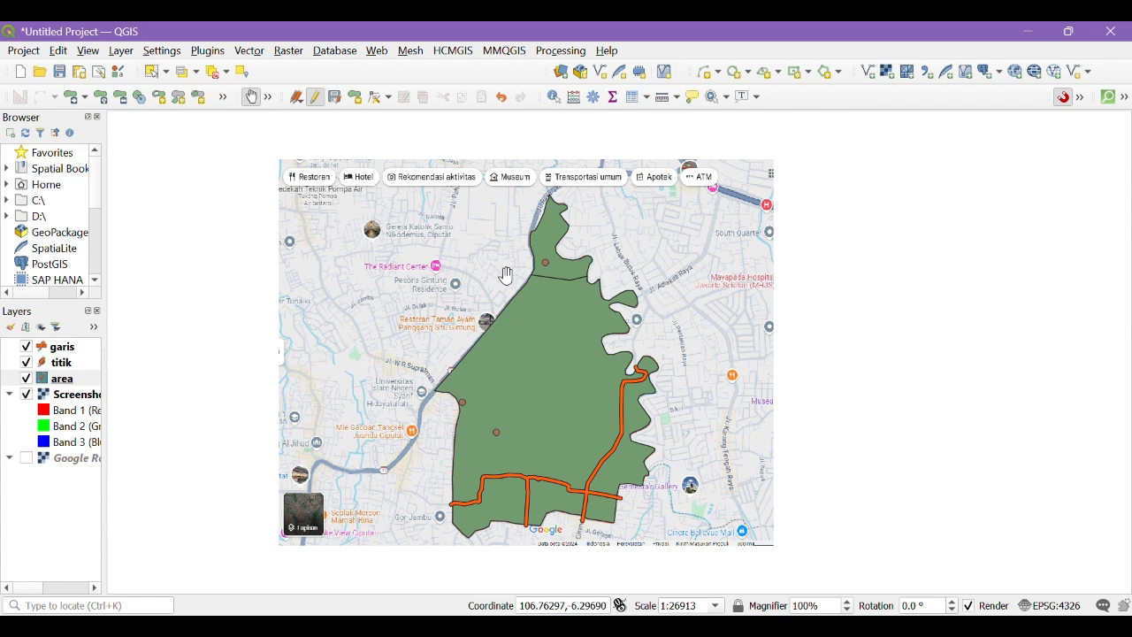
# Save the edits of the garis, titik and area layers and end the editing session on each
pyautogui.click(68, 349)
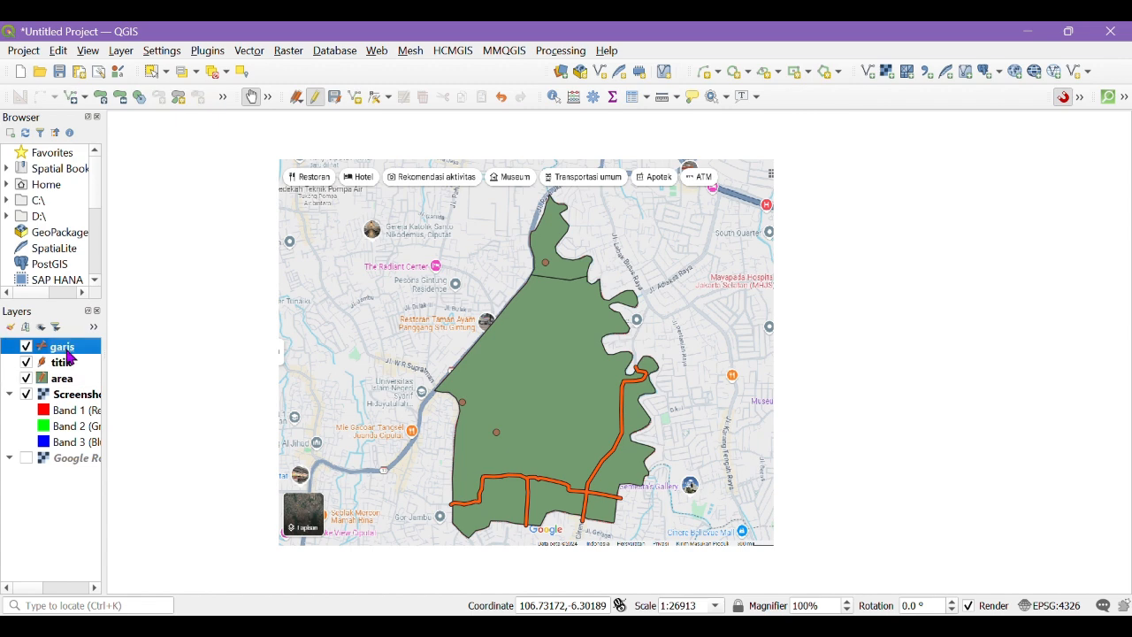
pyautogui.click(335, 96)
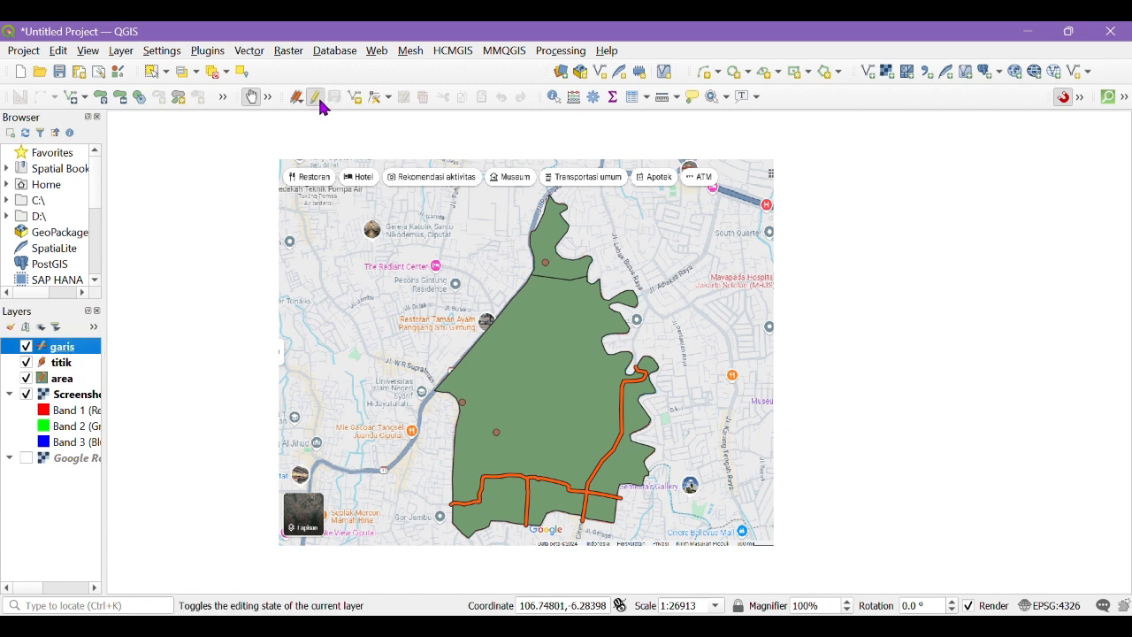
pyautogui.click(315, 96)
pyautogui.click(71, 363)
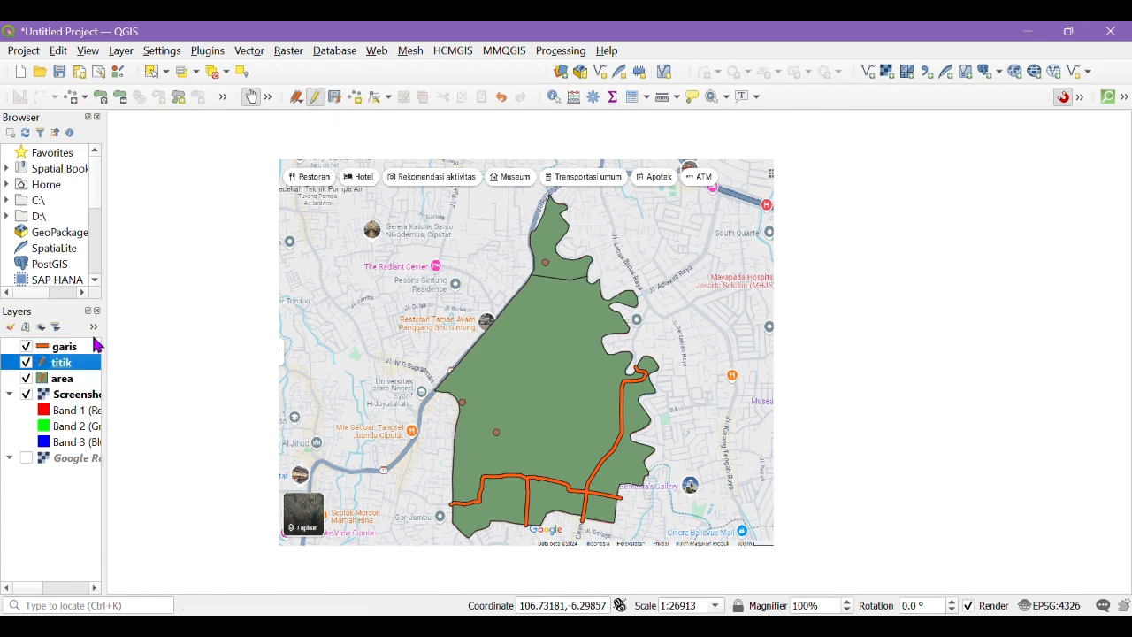
pyautogui.click(335, 96)
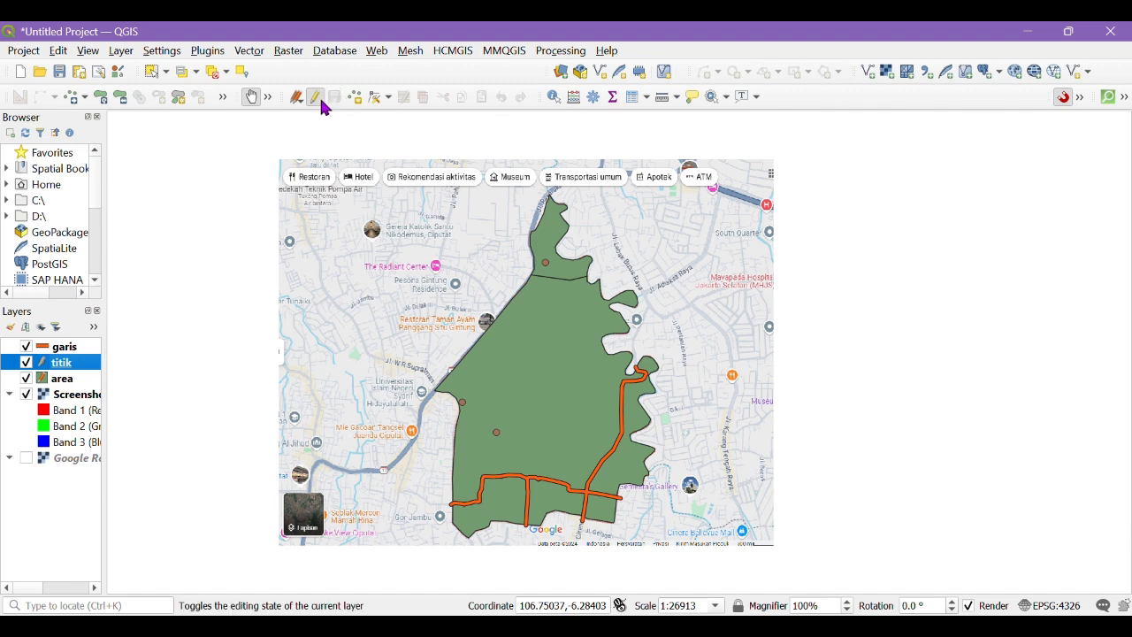
pyautogui.click(314, 97)
pyautogui.click(78, 378)
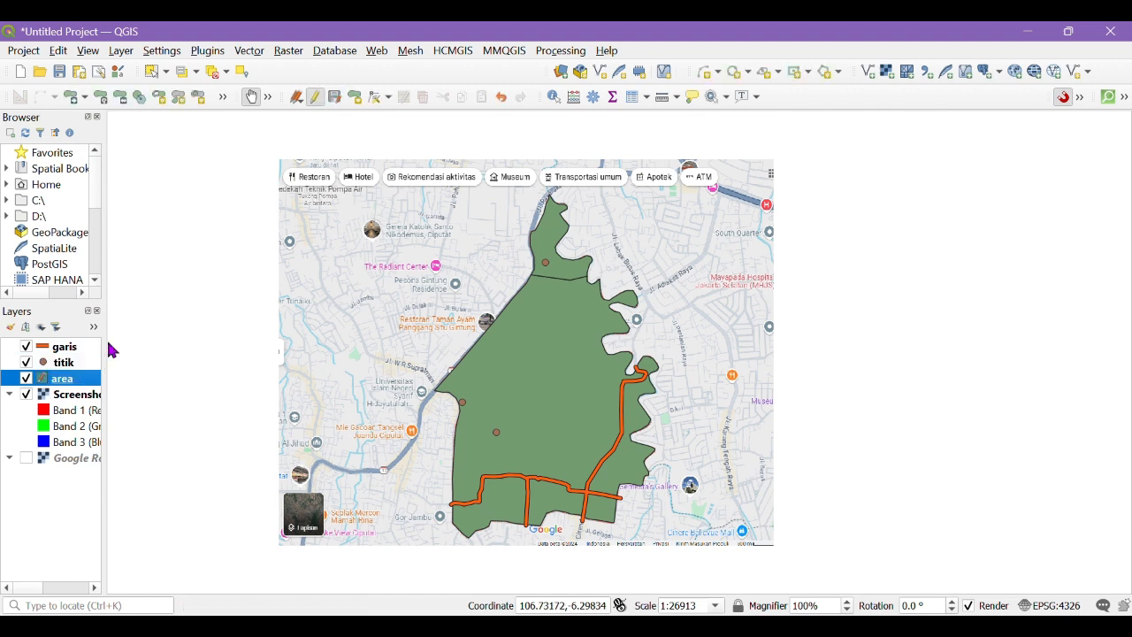
pyautogui.click(315, 96)
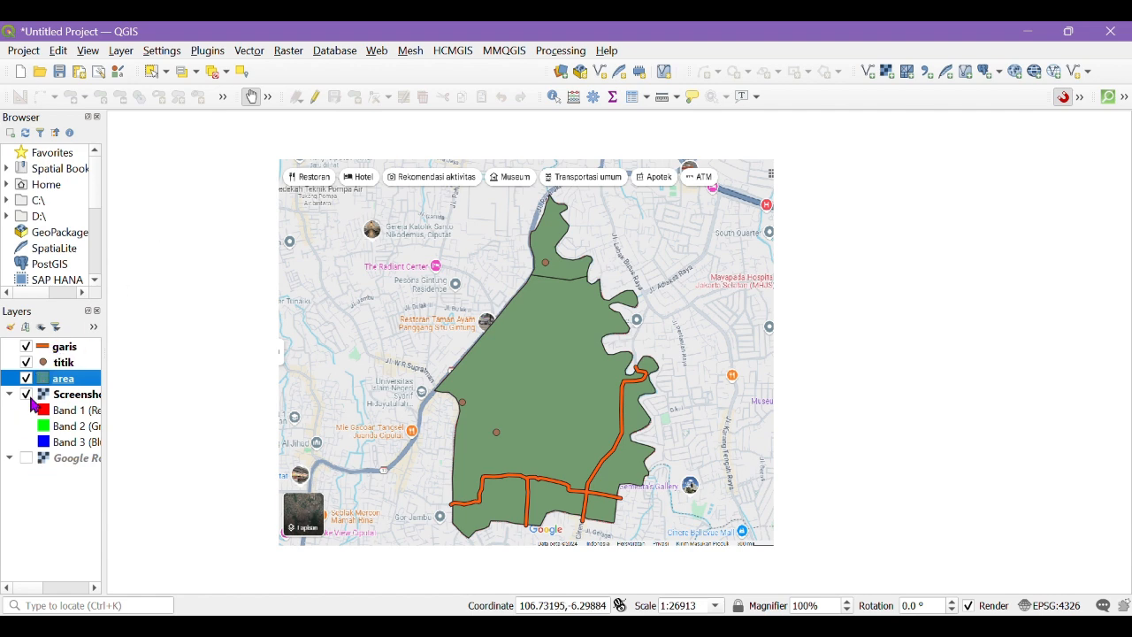
# Save the project as a QGZ file called Kelurahan Cirendeu in the Downloads folder
pyautogui.click(60, 72)
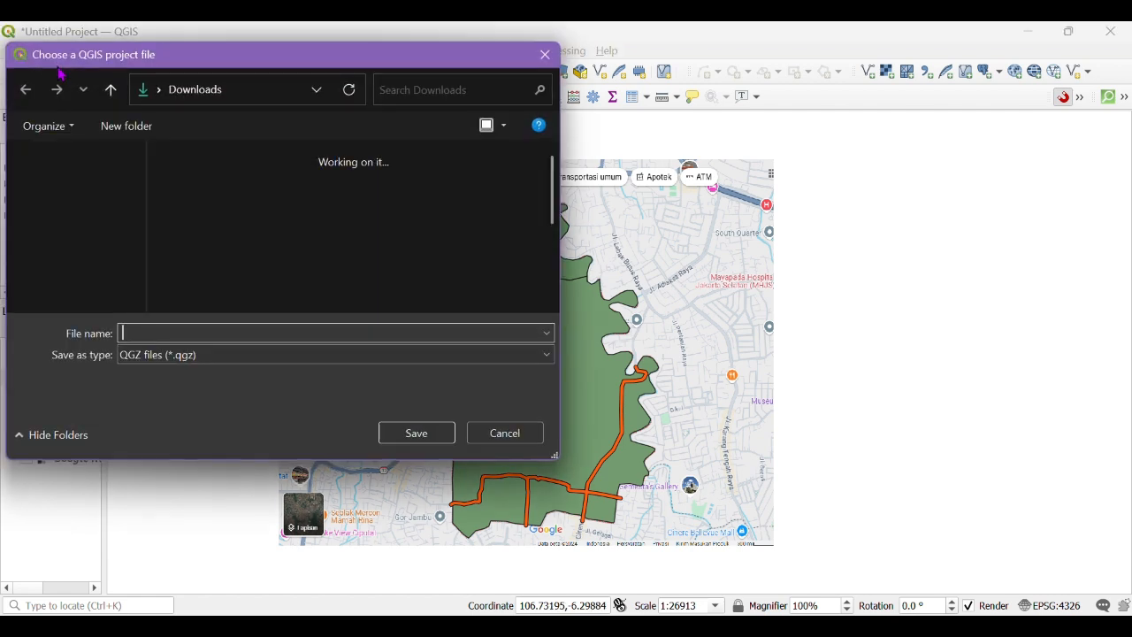
pyautogui.scroll(-1, 113, 222)
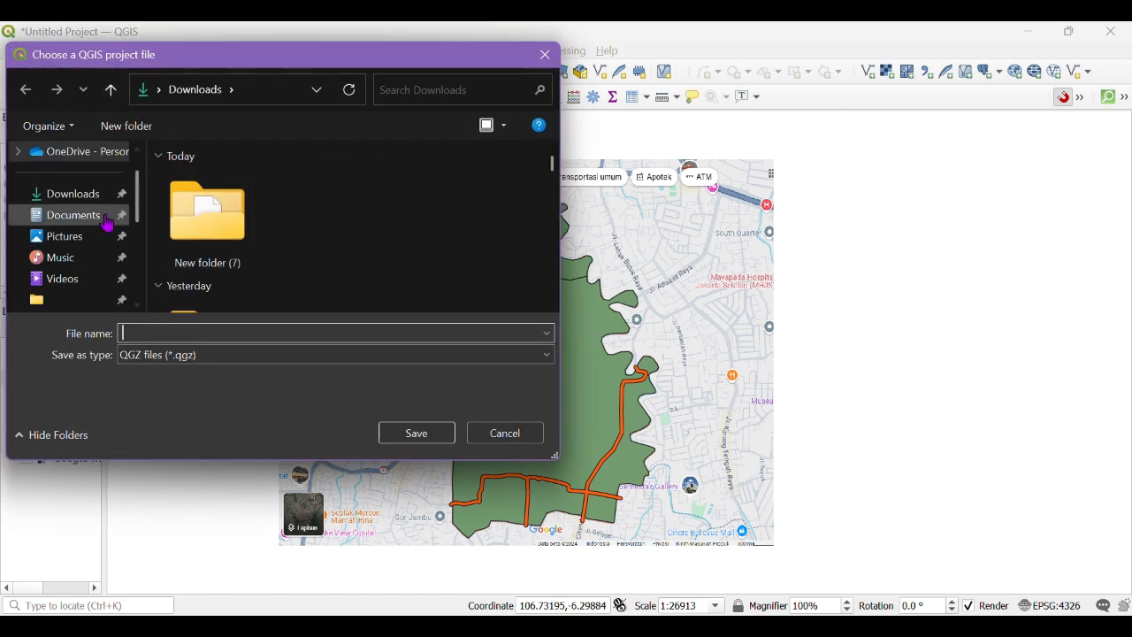
pyautogui.click(303, 334)
pyautogui.write('Kel')
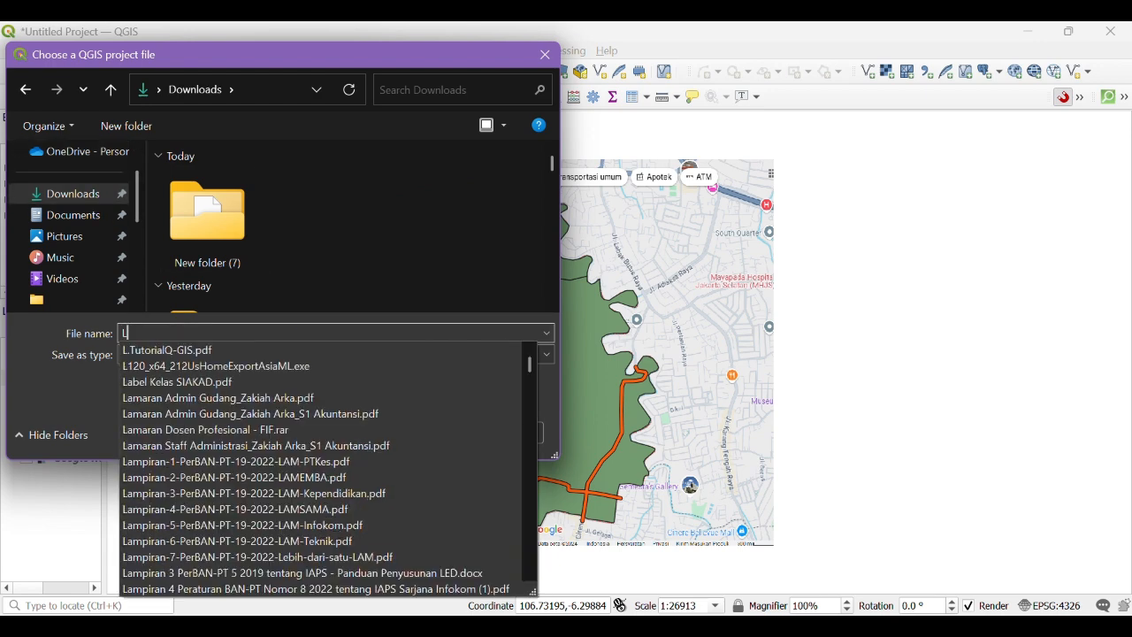
pyautogui.write('ura')
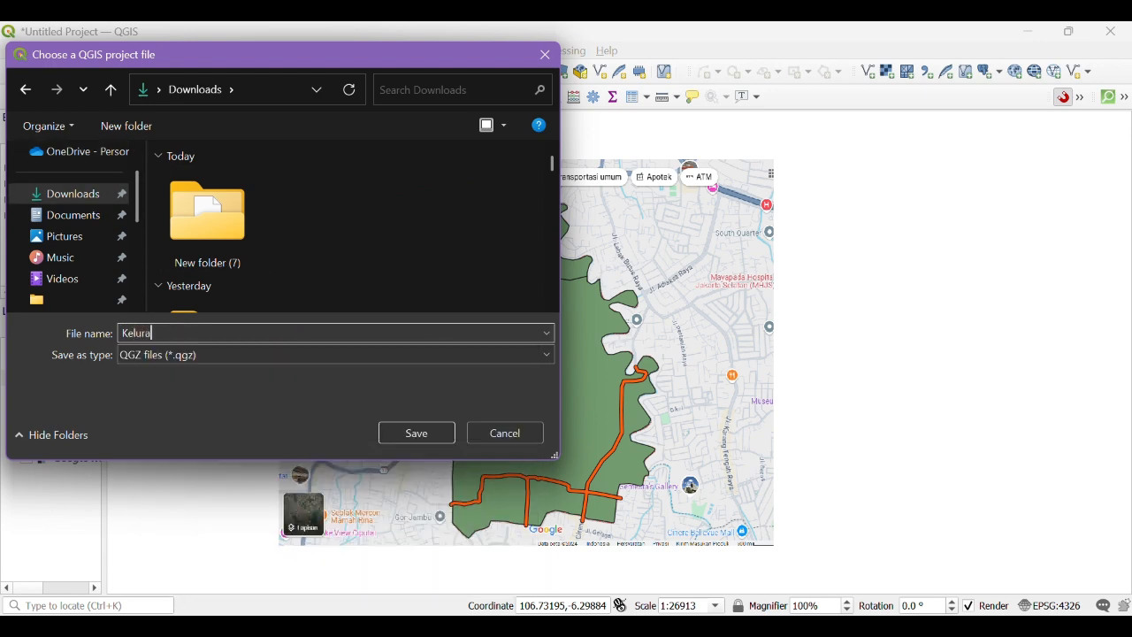
pyautogui.write('han Cirendeu')
pyautogui.press('Return')
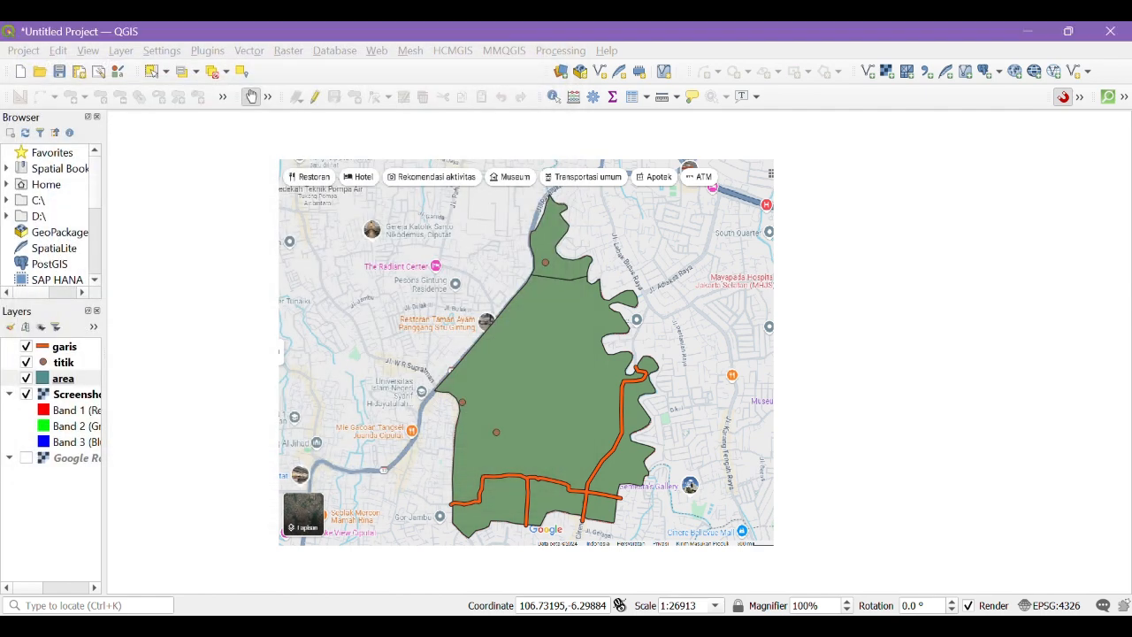
pyautogui.moveTo(634, 379); pyautogui.dragTo(613, 377)
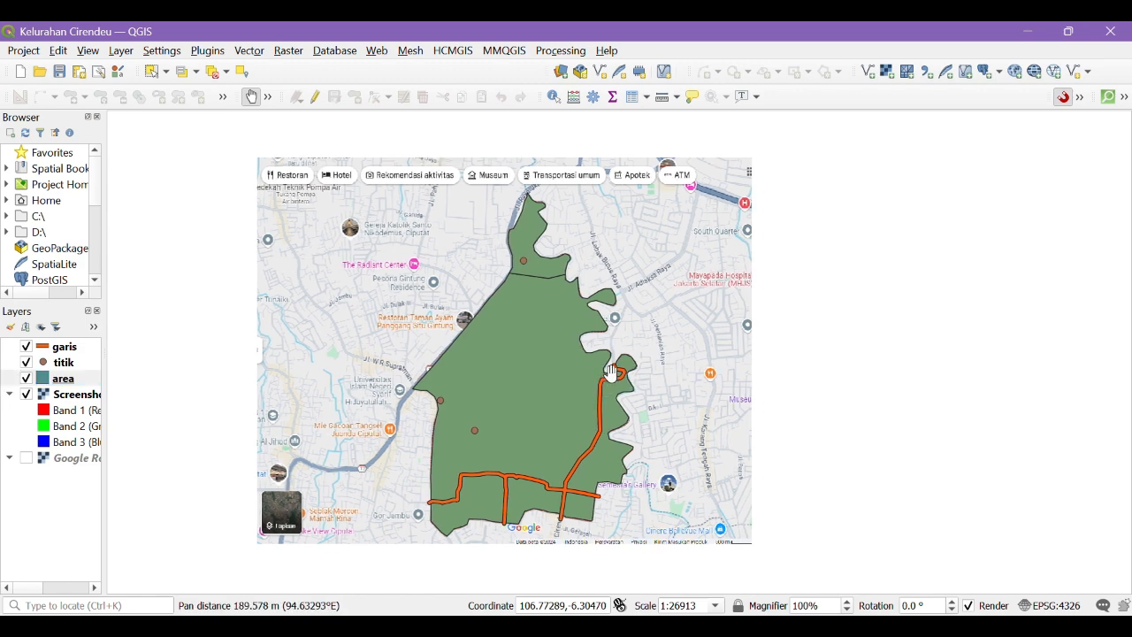